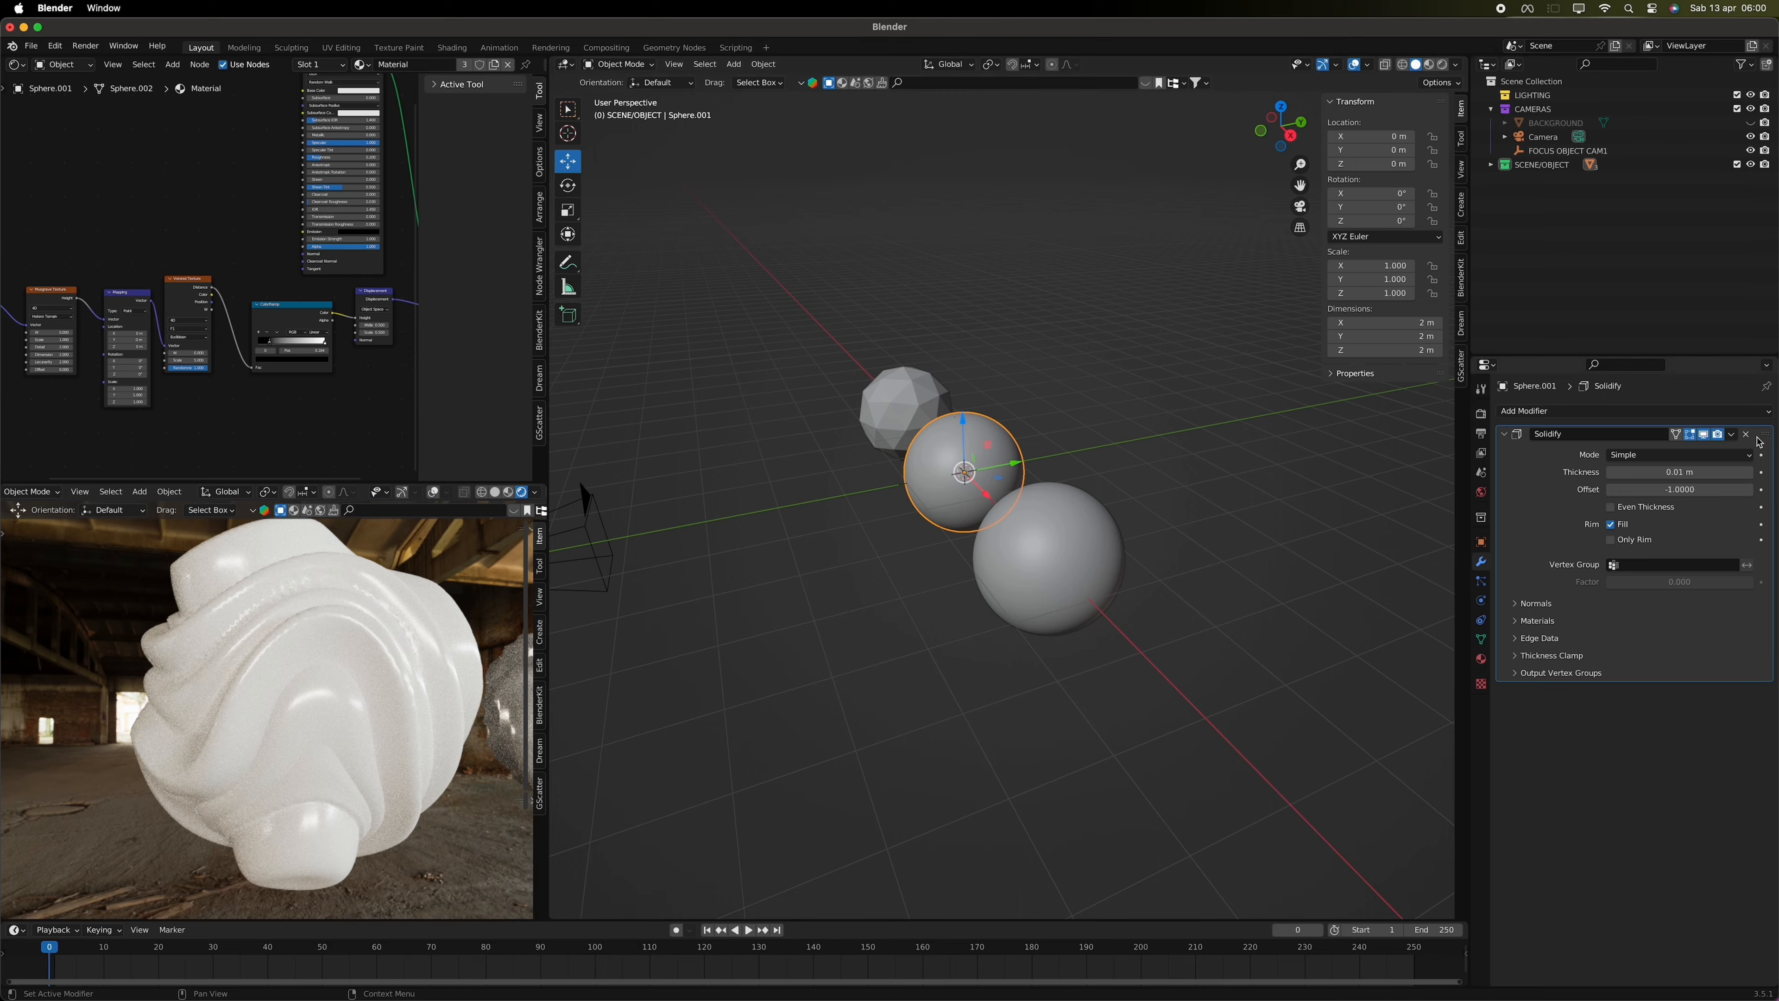
# - Remove the Solidify modifier from the middle sphere and swap the two smooth spheres along X, placing the subdivided one at about 0.2 m
pyautogui.click(1746, 433)
pyautogui.click(1049, 559)
pyautogui.press('g')
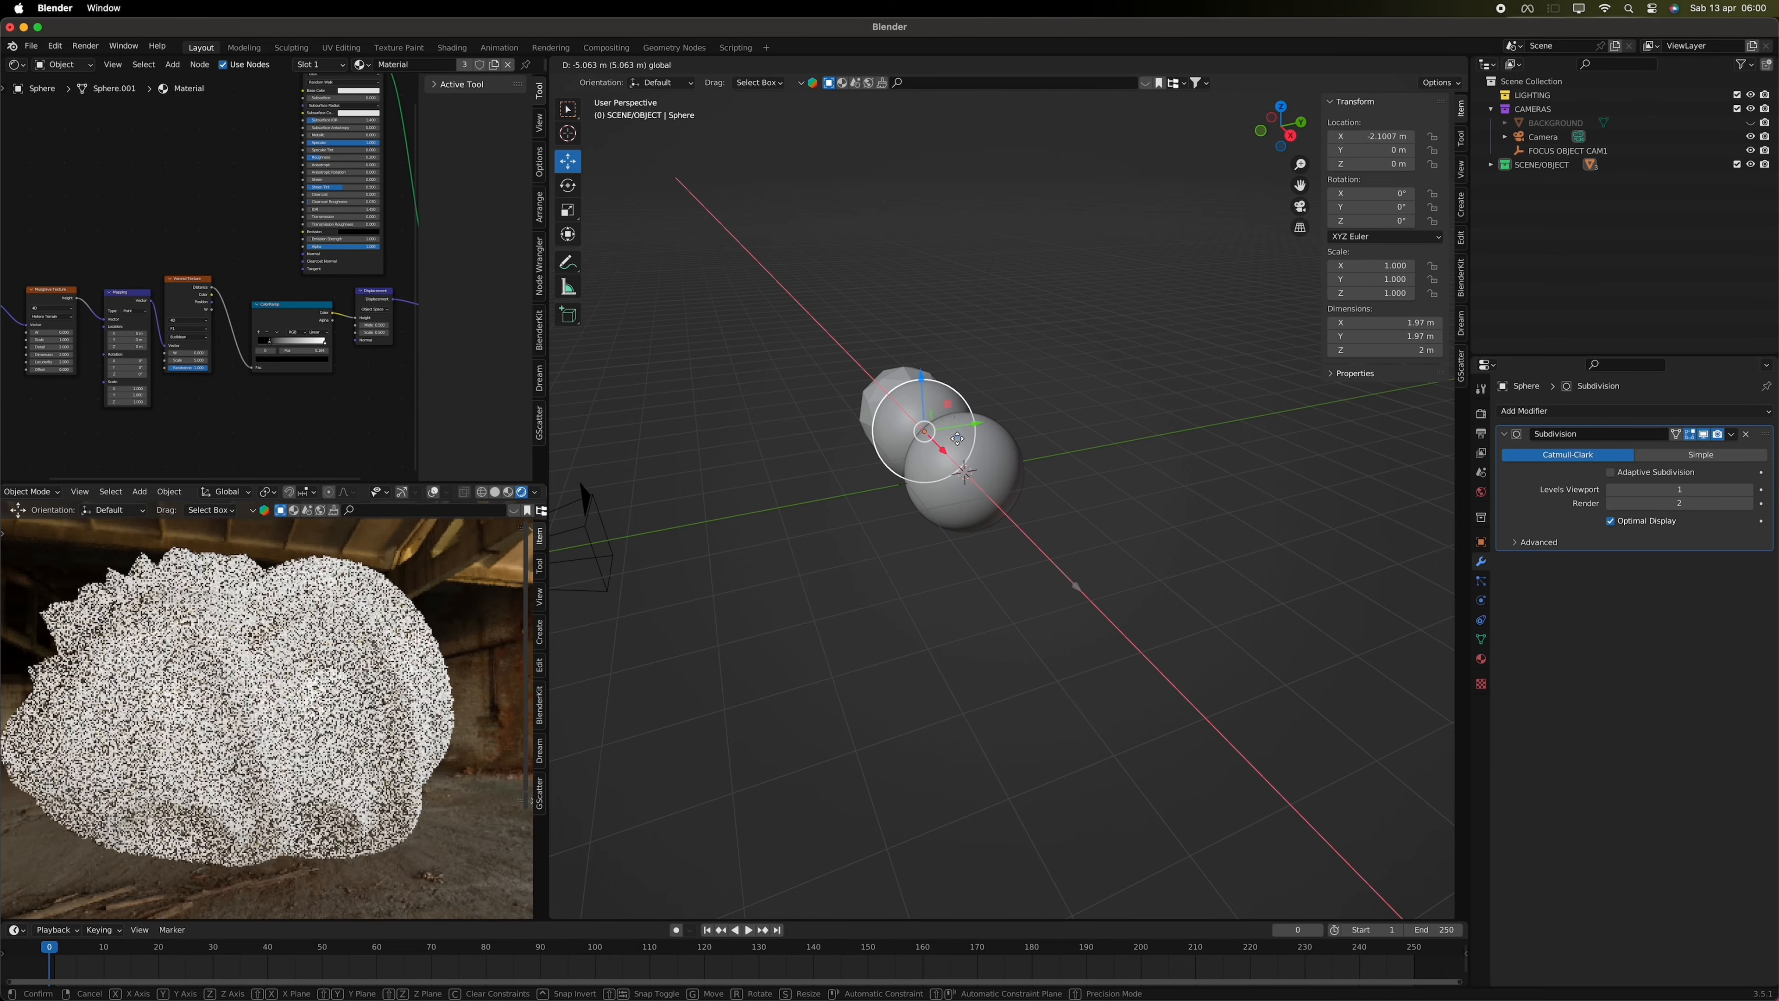
pyautogui.moveTo(957, 437); pyautogui.dragTo(1104, 615)
pyautogui.click(980, 487)
pyautogui.click(942, 443)
pyautogui.moveTo(961, 468); pyautogui.dragTo(989, 498)
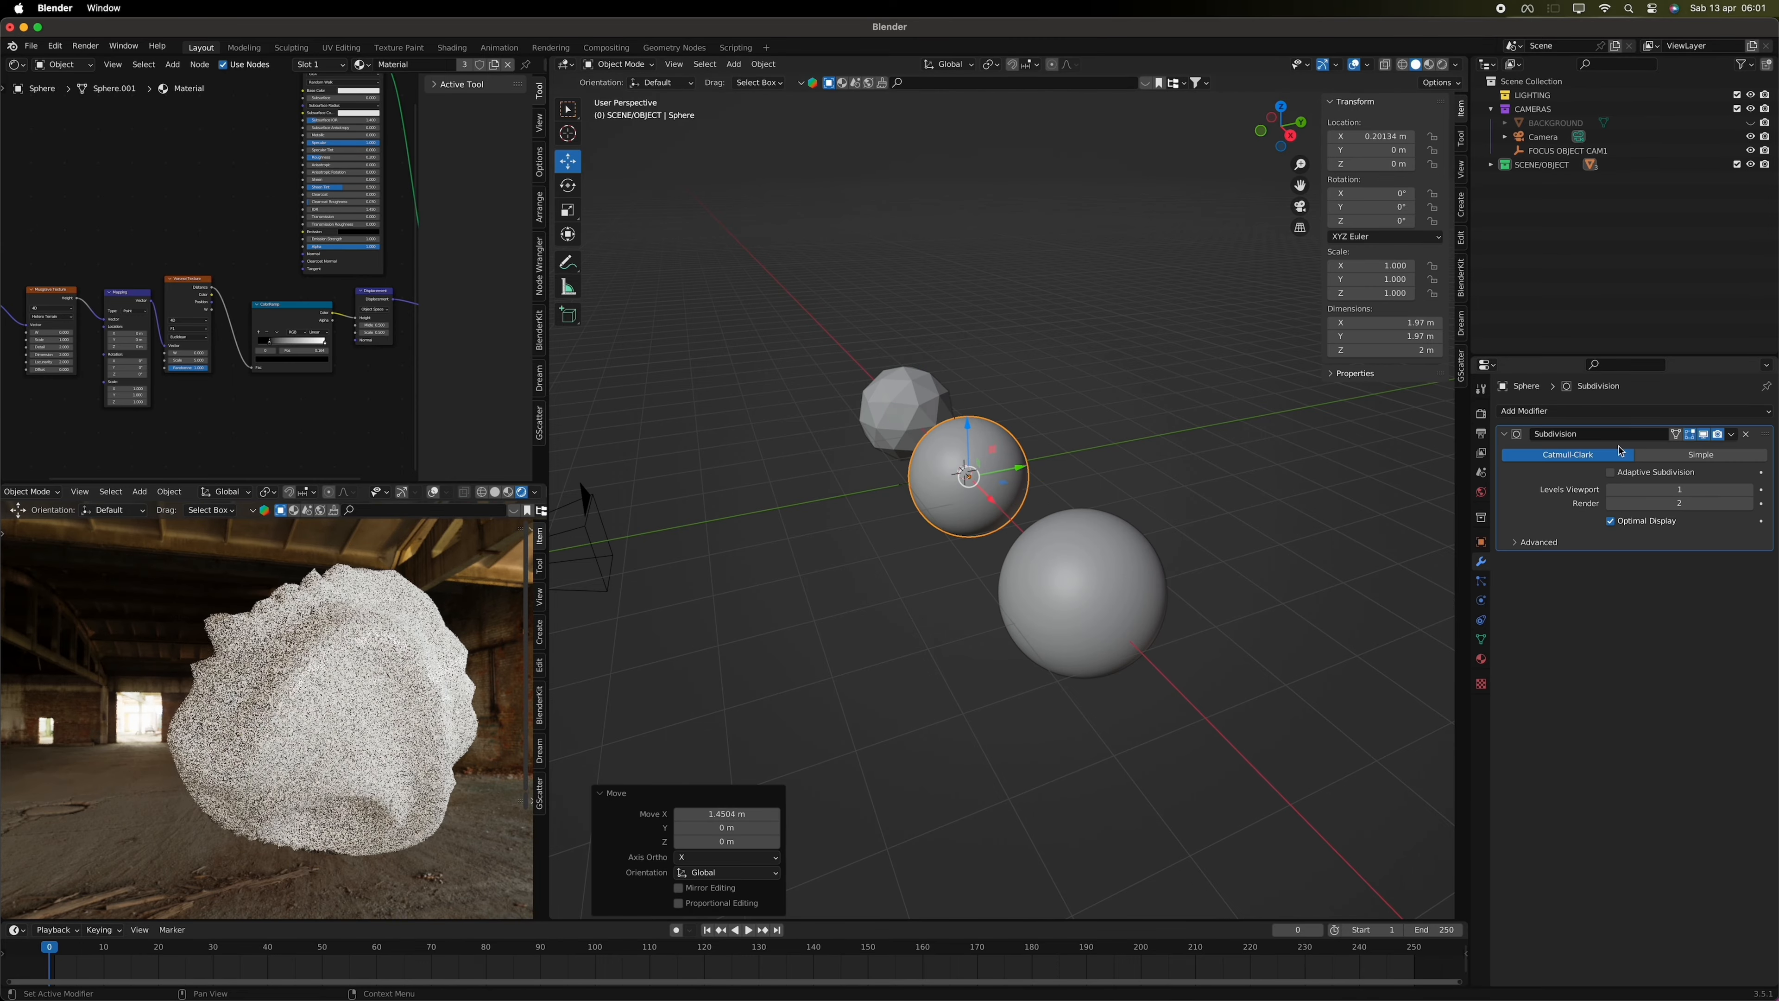
# - Add a second Subdivision Surface modifier to the middle sphere and set the first one's render level to 4
pyautogui.click(1593, 413)
pyautogui.click(1507, 664)
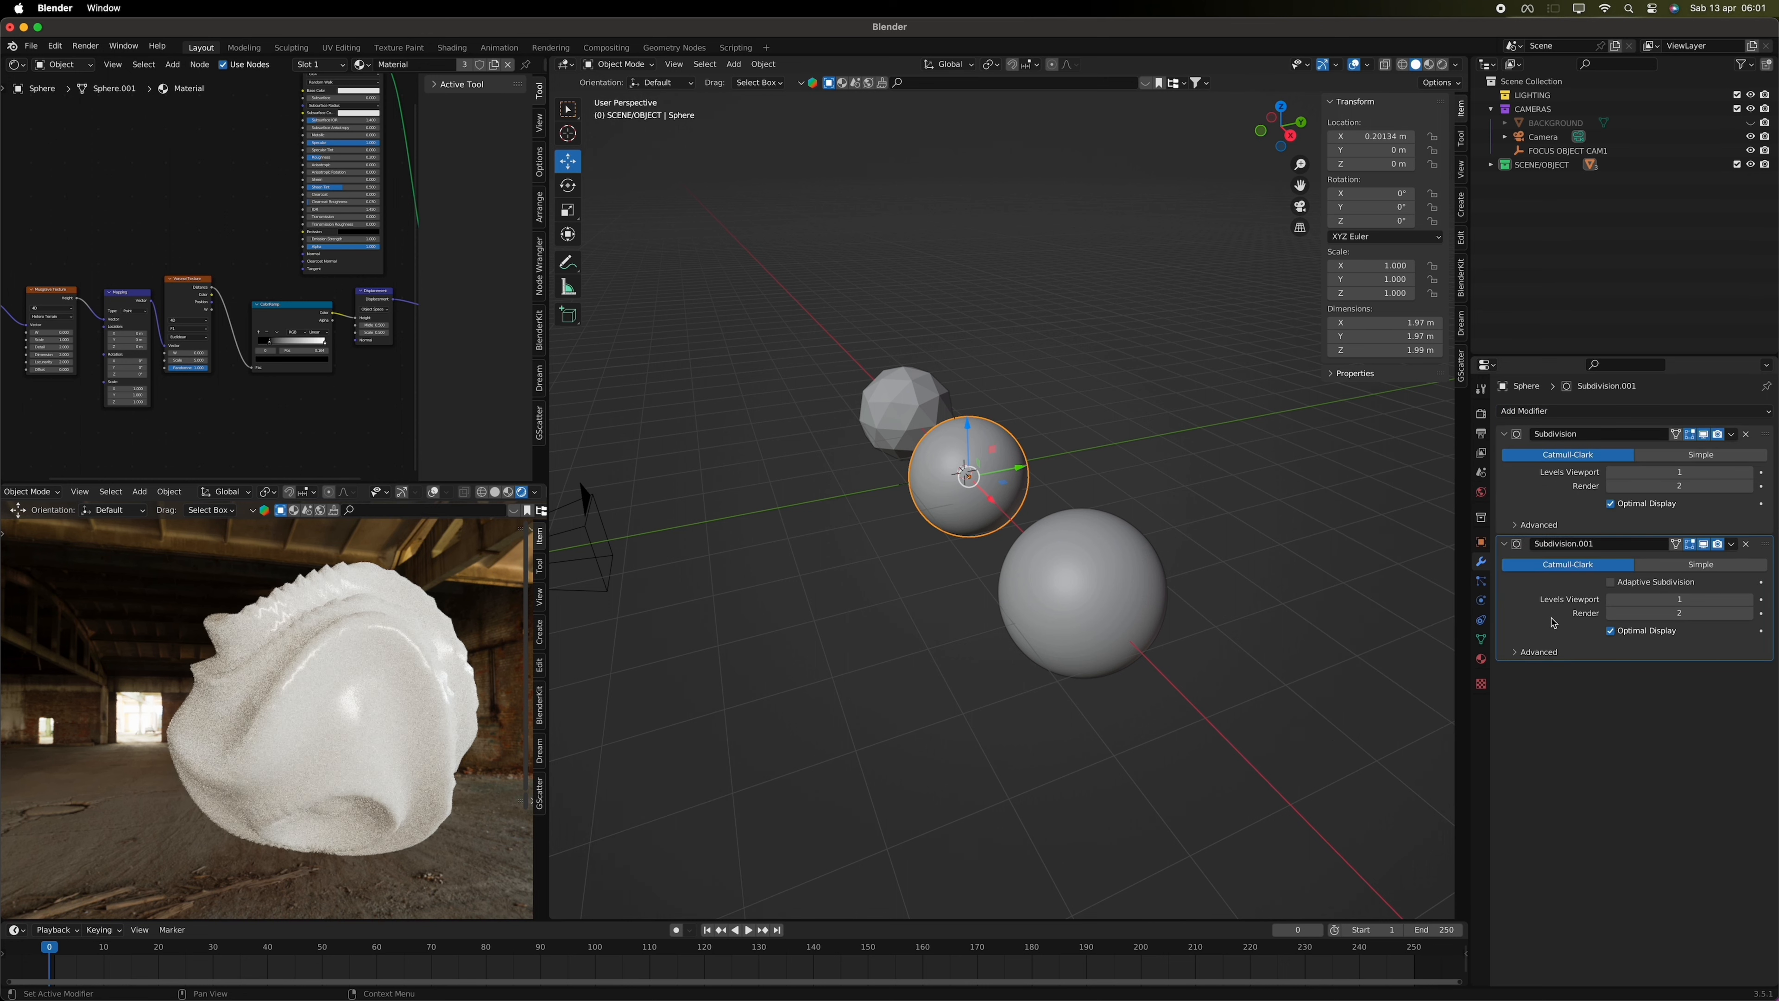
pyautogui.click(1682, 486)
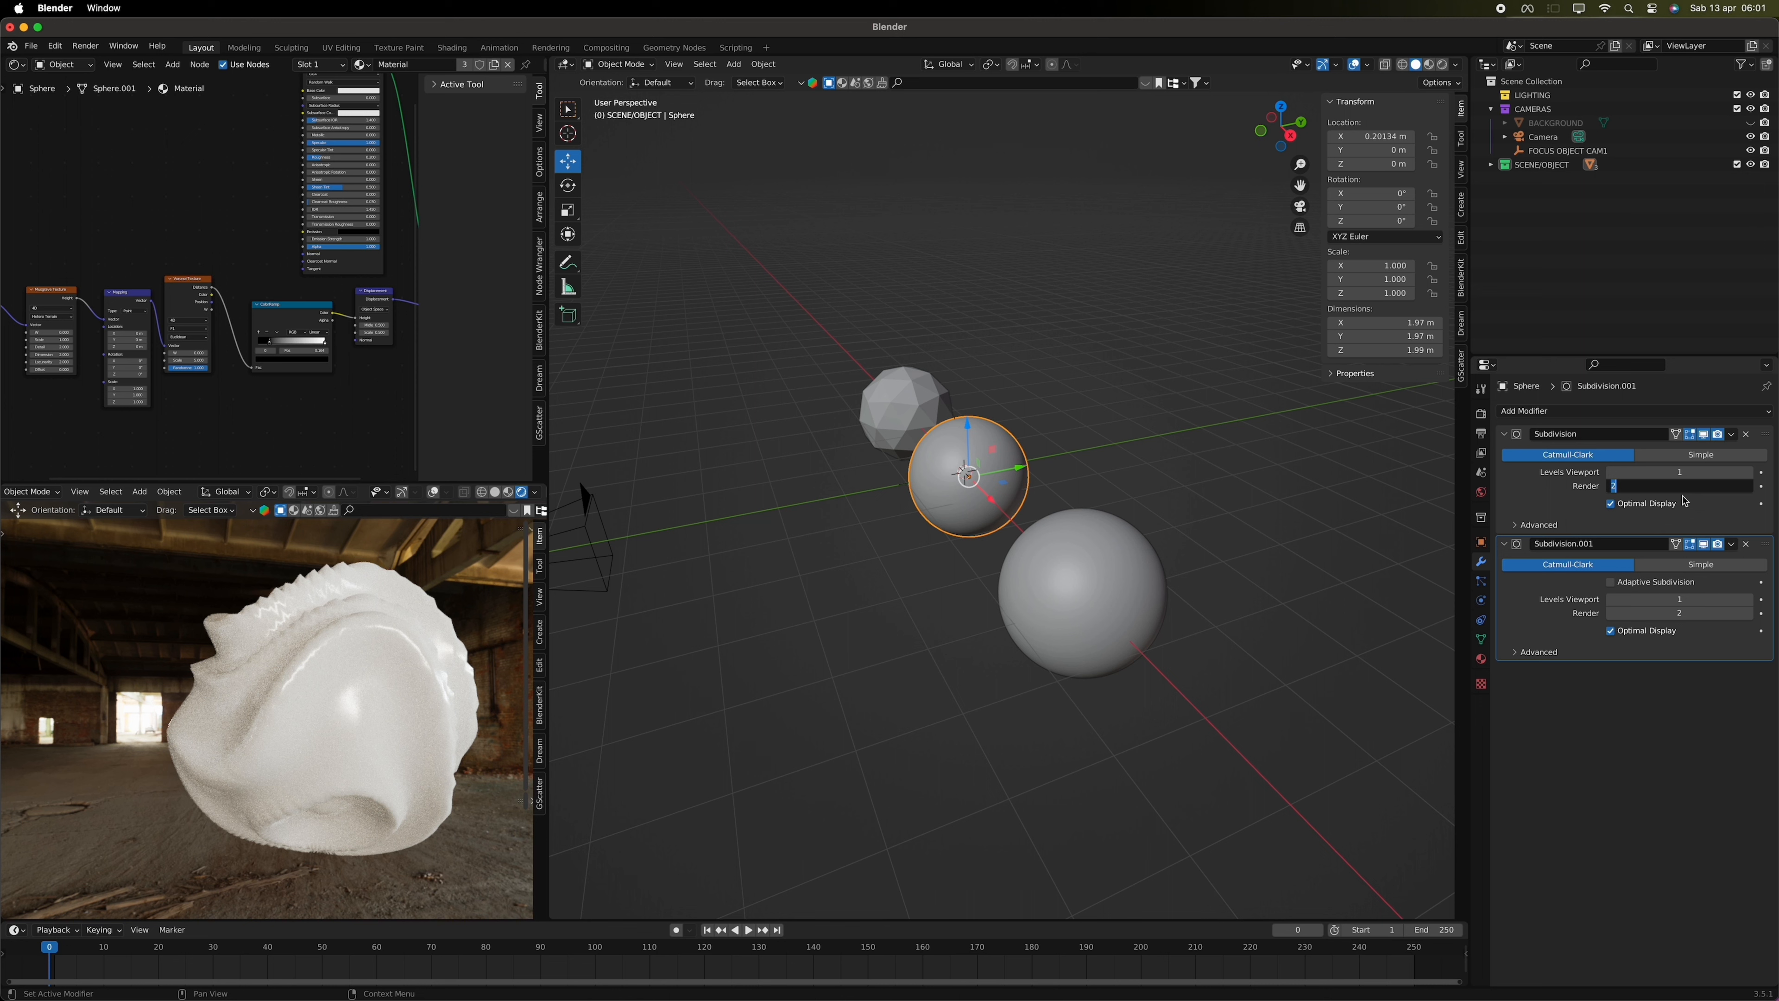
pyautogui.write('4')
pyautogui.press('Return')
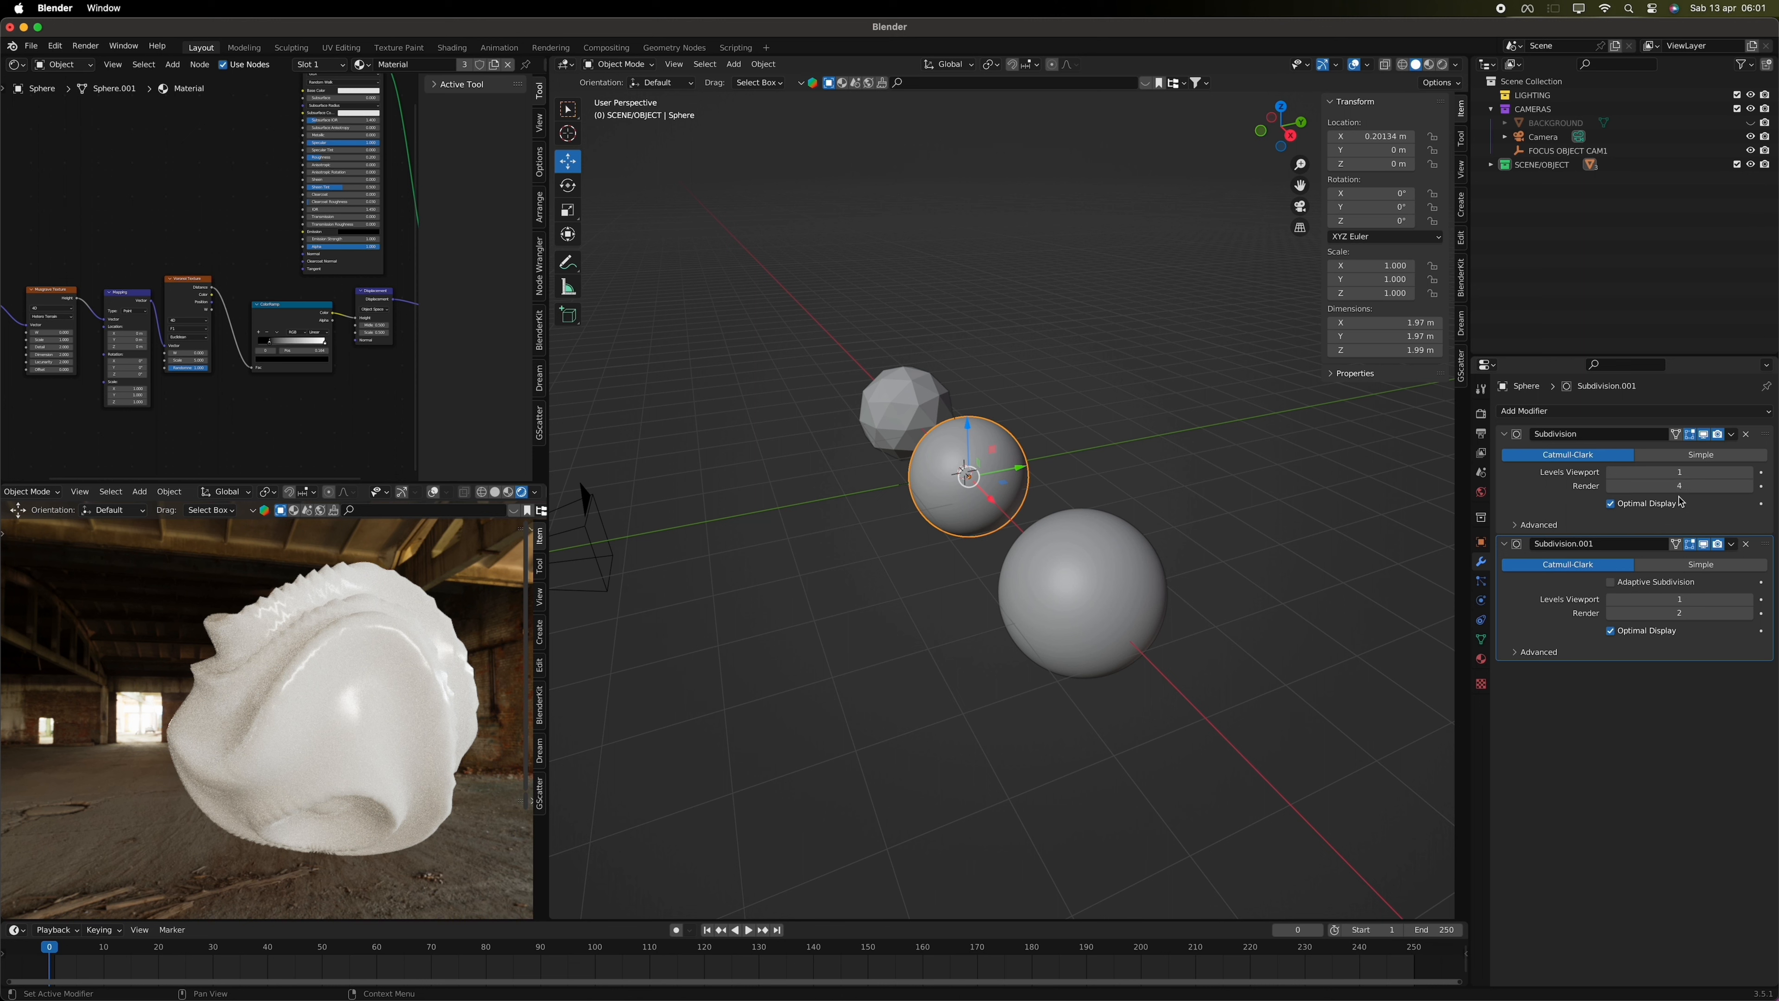
pyautogui.click(1672, 613)
pyautogui.press('Return')
pyautogui.click(1749, 475)
pyautogui.click(1749, 475)
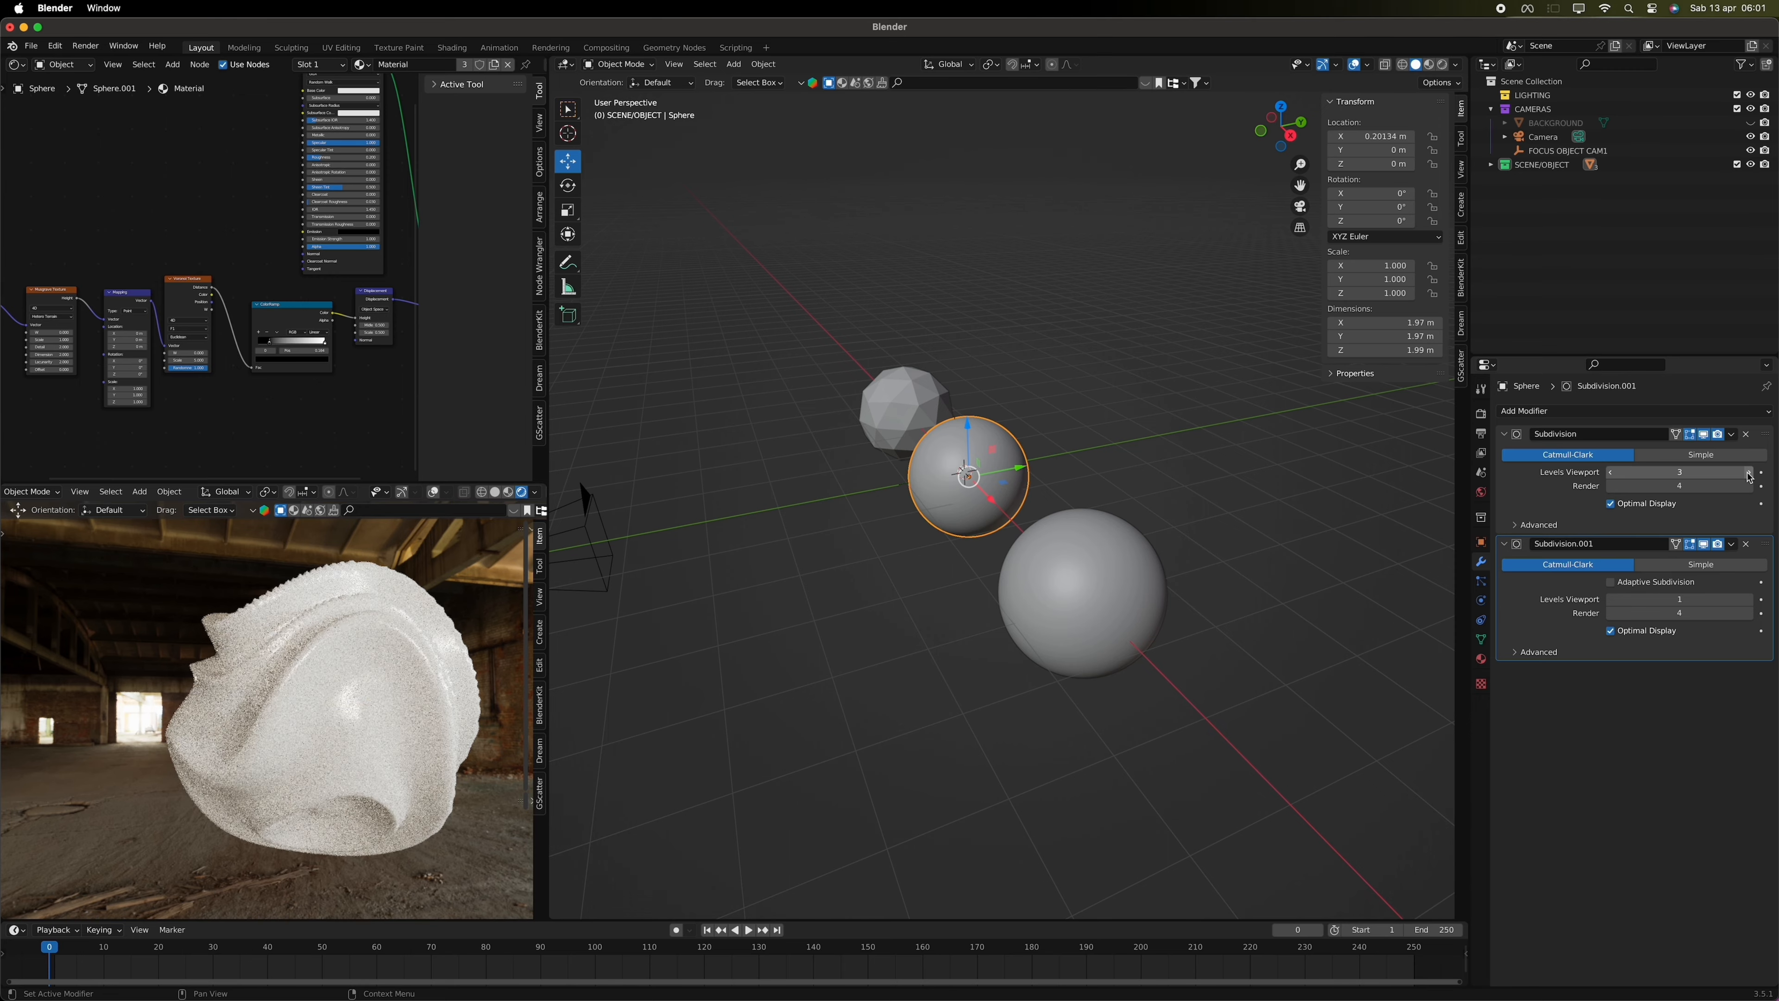
pyautogui.click(1749, 476)
pyautogui.press('super+z')
pyautogui.press('super+z')
pyautogui.press('super+z')
pyautogui.press('super+z')
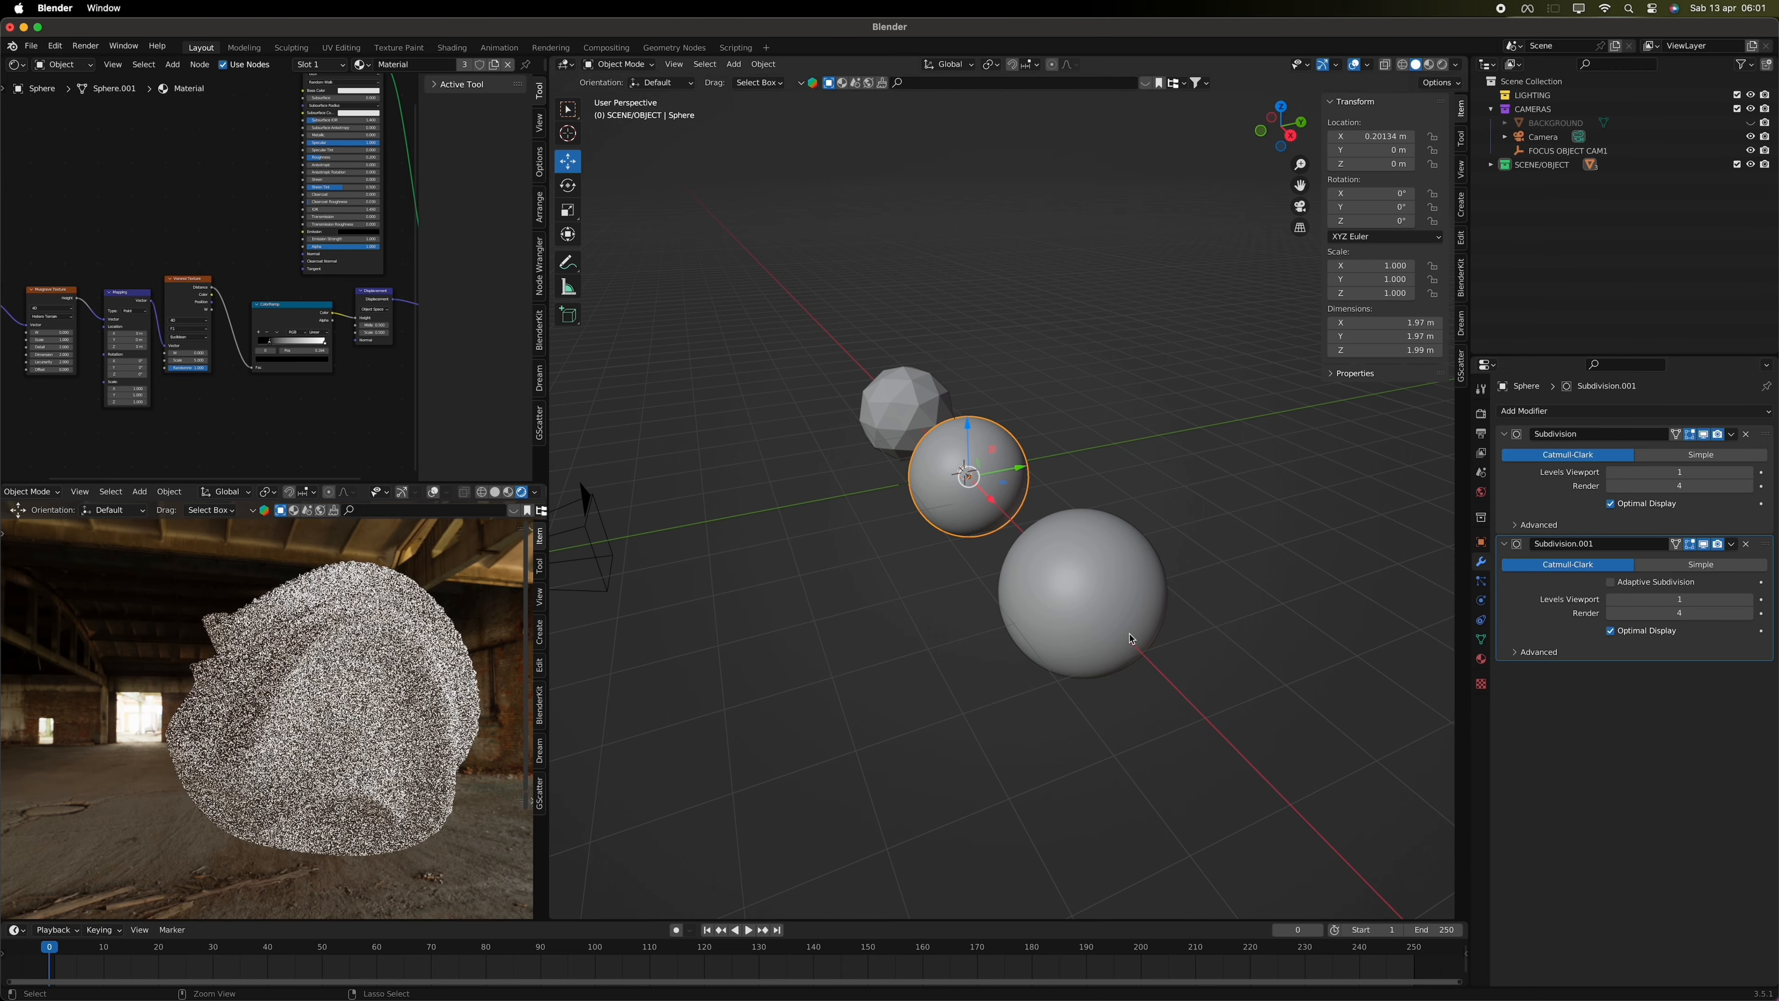
# - Switch the shader editor to the World nodes and connect the COLOR frame's shader output to the World Output surface
pyautogui.scroll(1, 196, 280)
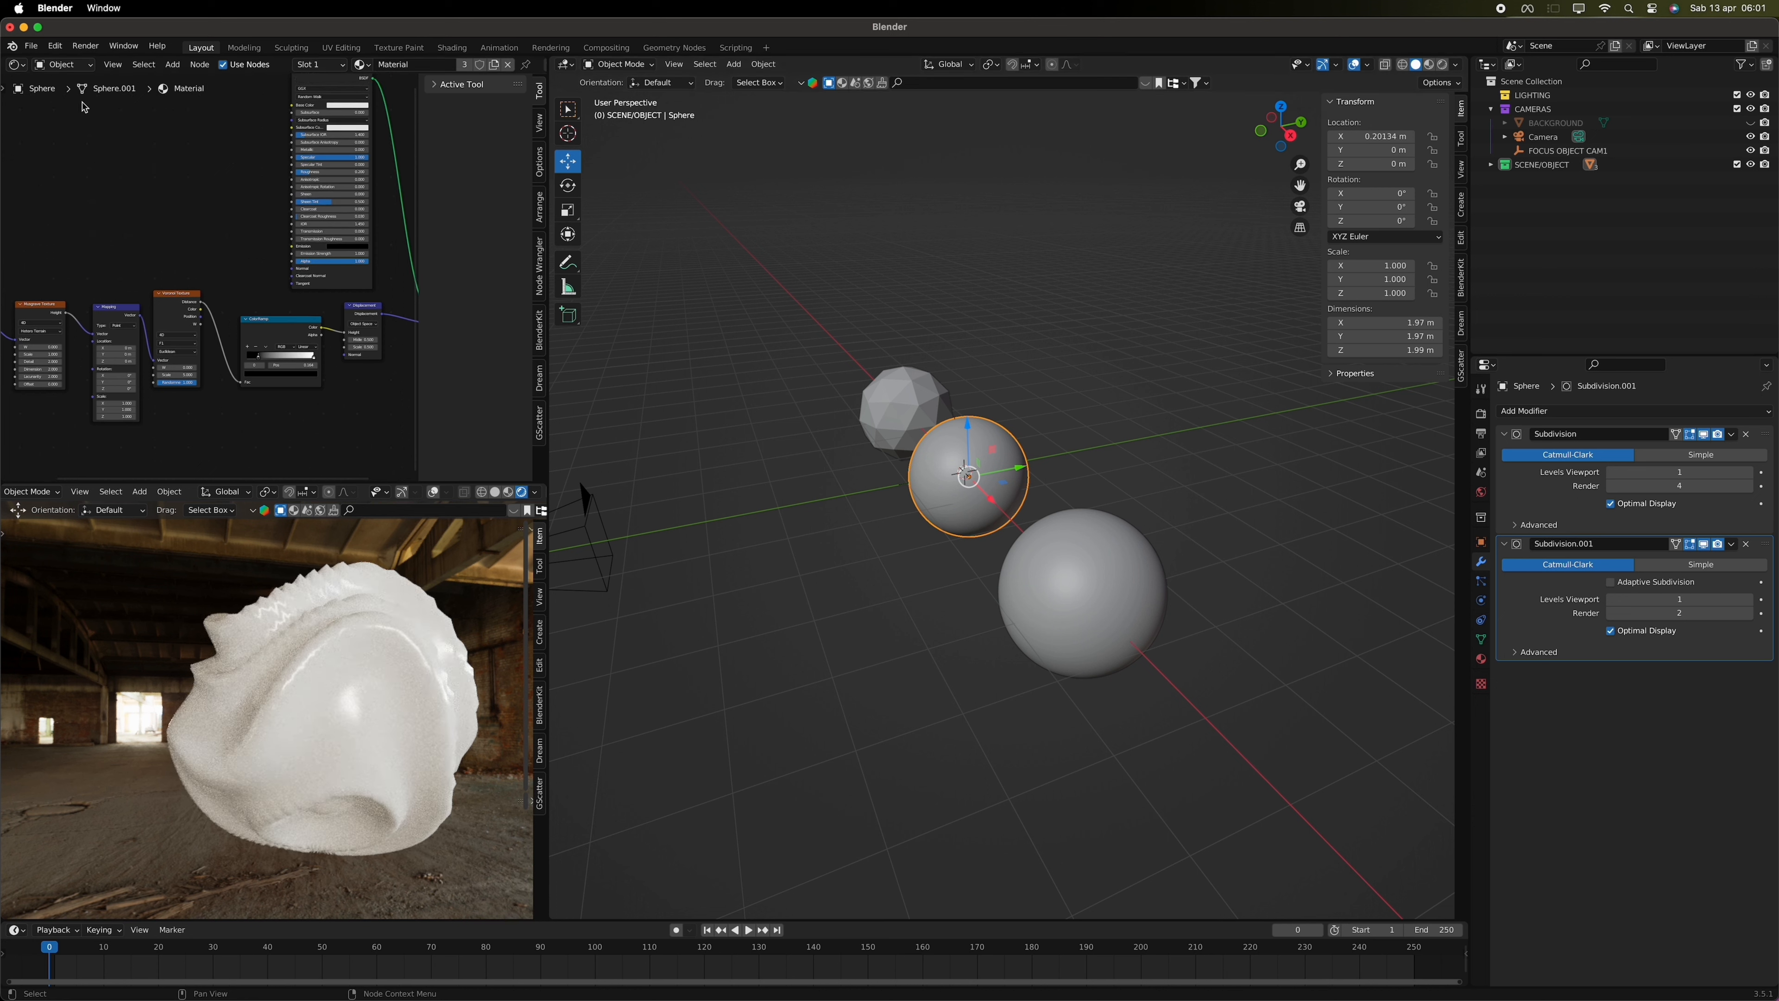
pyautogui.click(19, 66)
pyautogui.click(61, 66)
pyautogui.click(64, 96)
pyautogui.scroll(8, 246, 263)
pyautogui.hscroll(4, 246, 264)
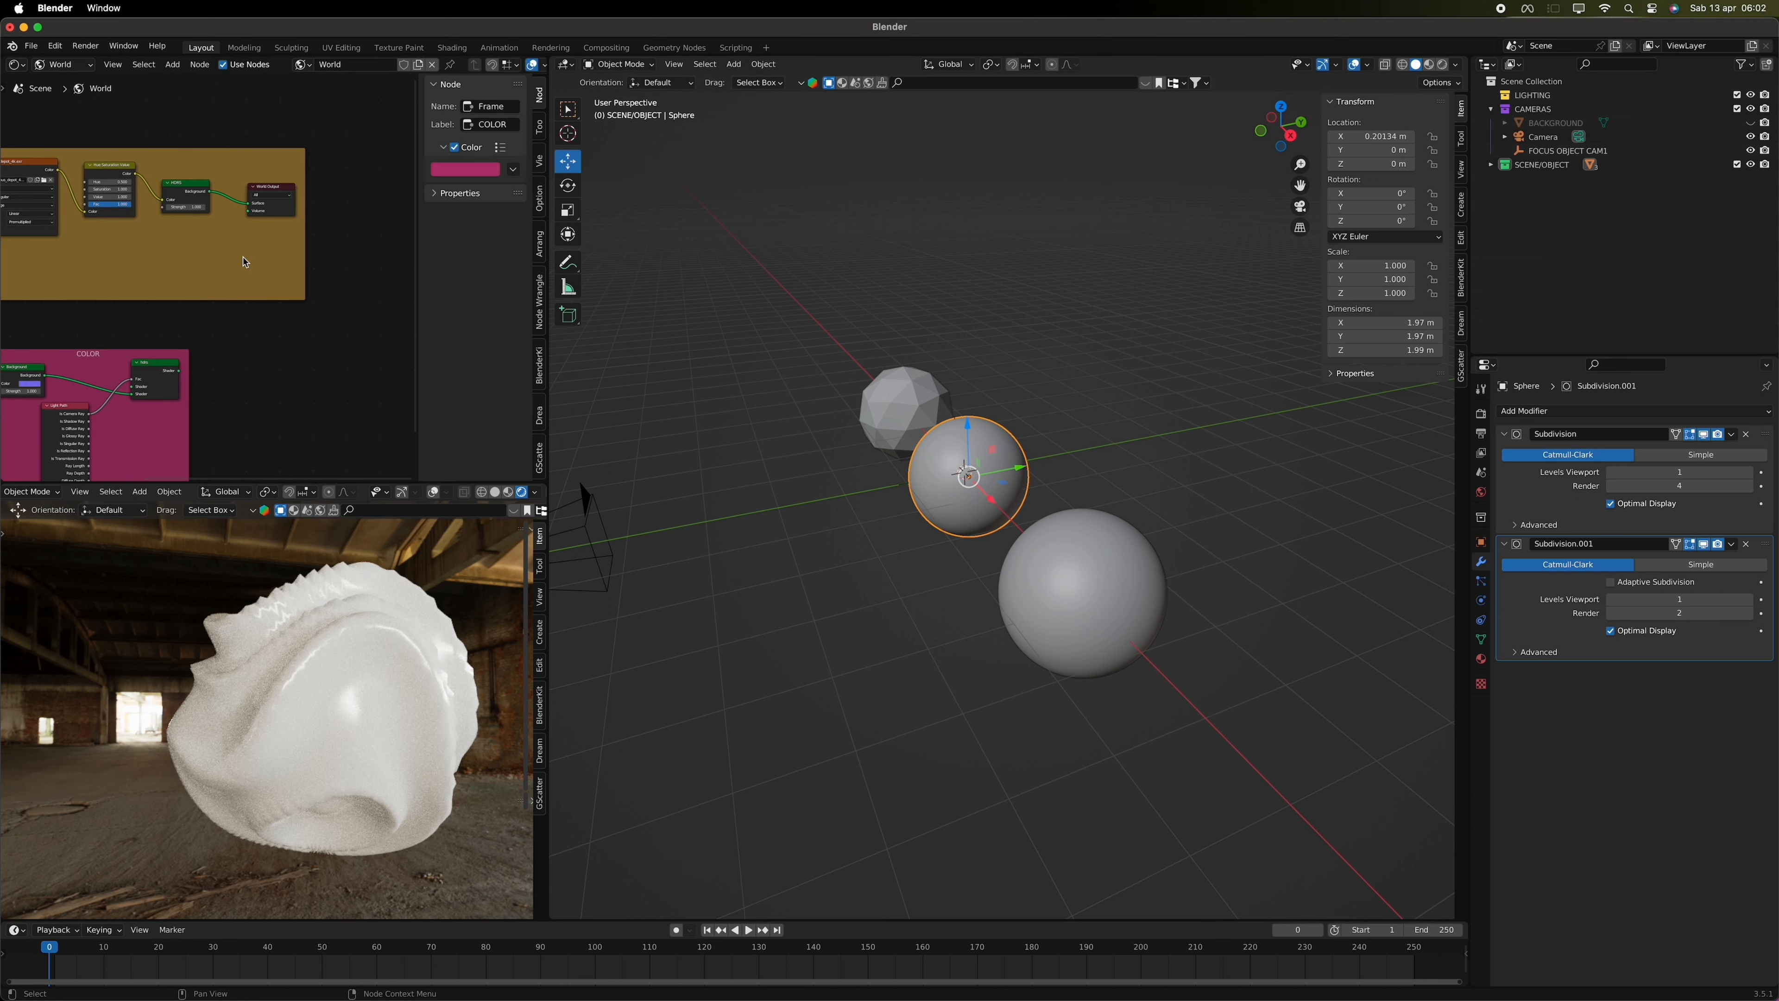
pyautogui.moveTo(177, 370); pyautogui.dragTo(247, 203)
# - Set the Background node's color in the COLOR frame to black
pyautogui.hscroll(-3, 247, 203)
pyautogui.click(119, 369)
pyautogui.click(120, 374)
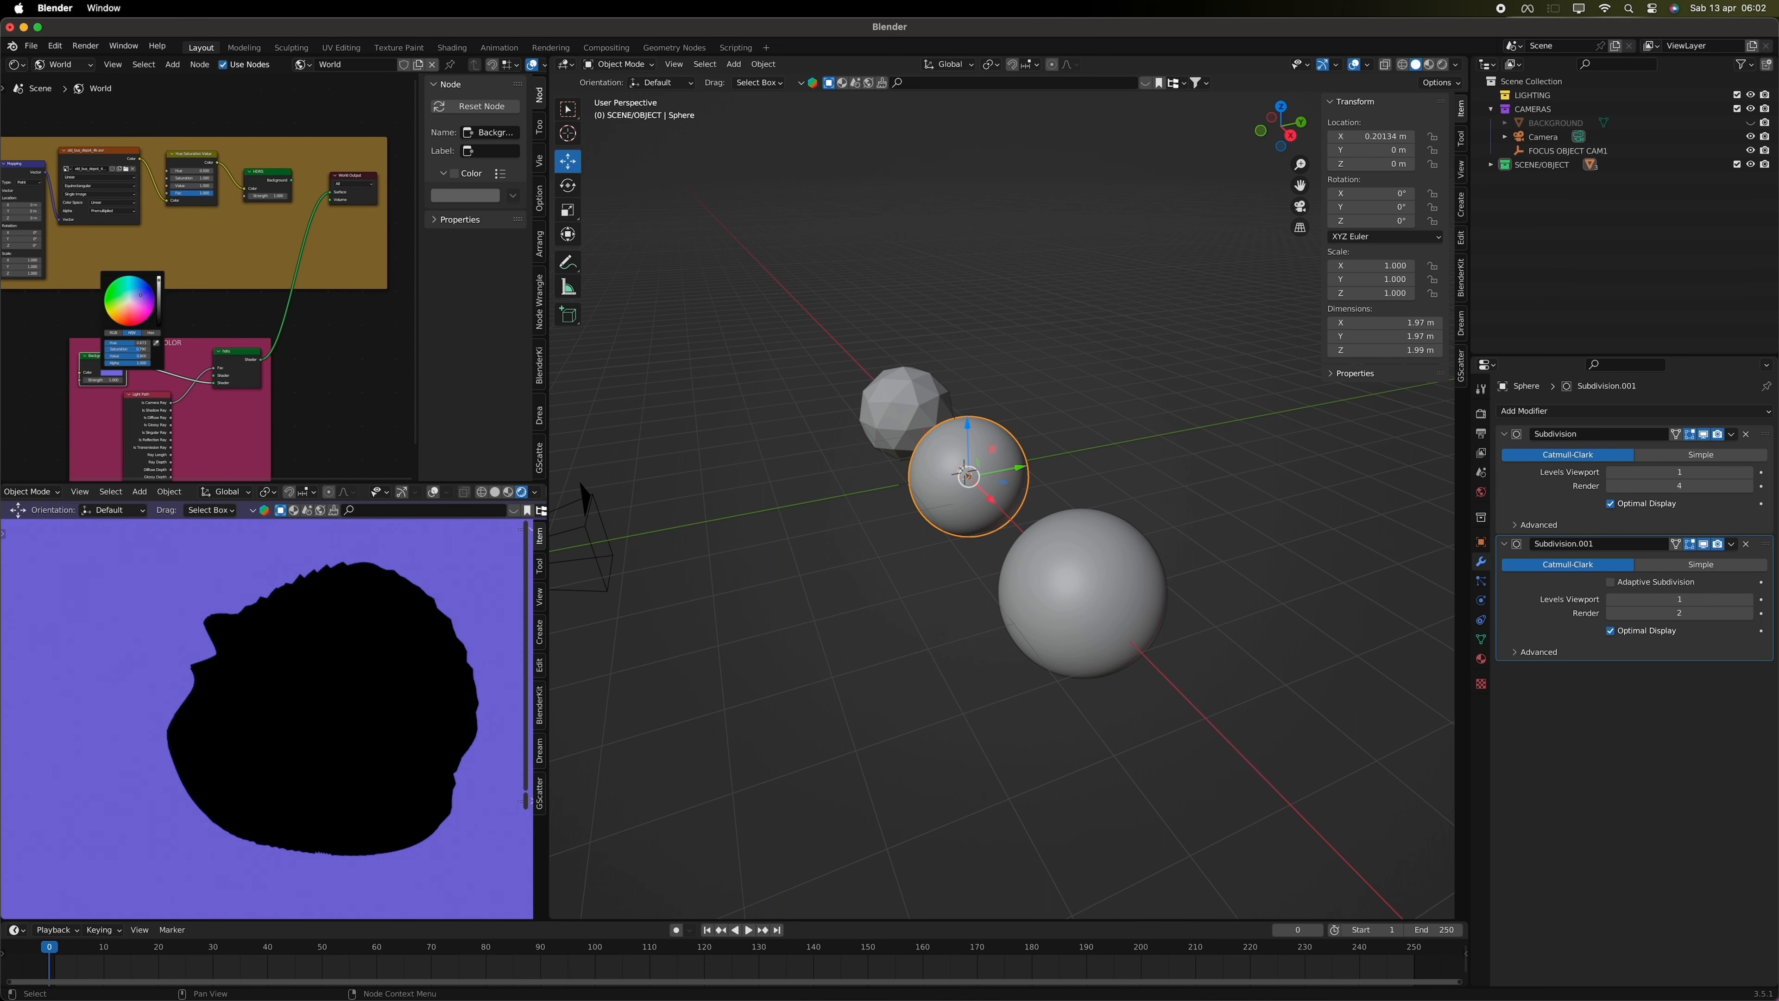
pyautogui.moveTo(161, 298); pyautogui.dragTo(161, 328)
# - Add a point light and raise it above the spheres to about 4.12 m on Z
pyautogui.hotkey('shift', 'a')
pyautogui.hotkey('shift', 'a')
pyautogui.moveTo(938, 667)
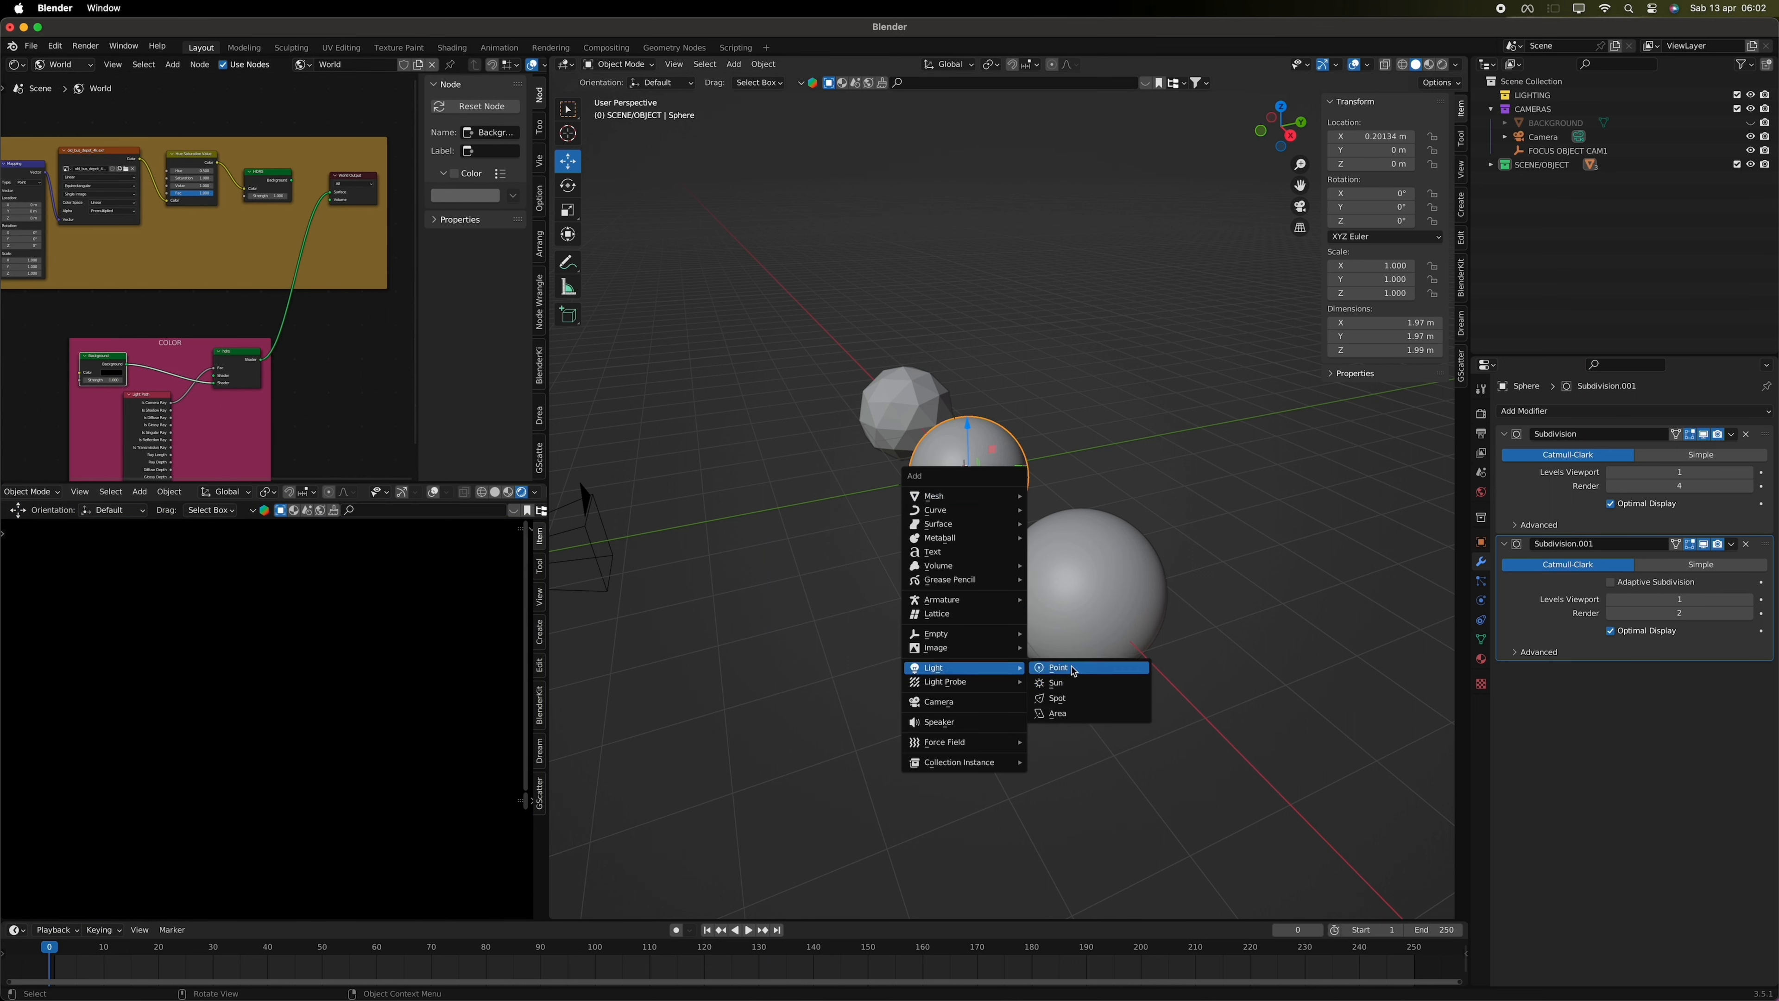
pyautogui.click(1063, 669)
pyautogui.moveTo(970, 428); pyautogui.dragTo(971, 160)
pyautogui.click(1481, 600)
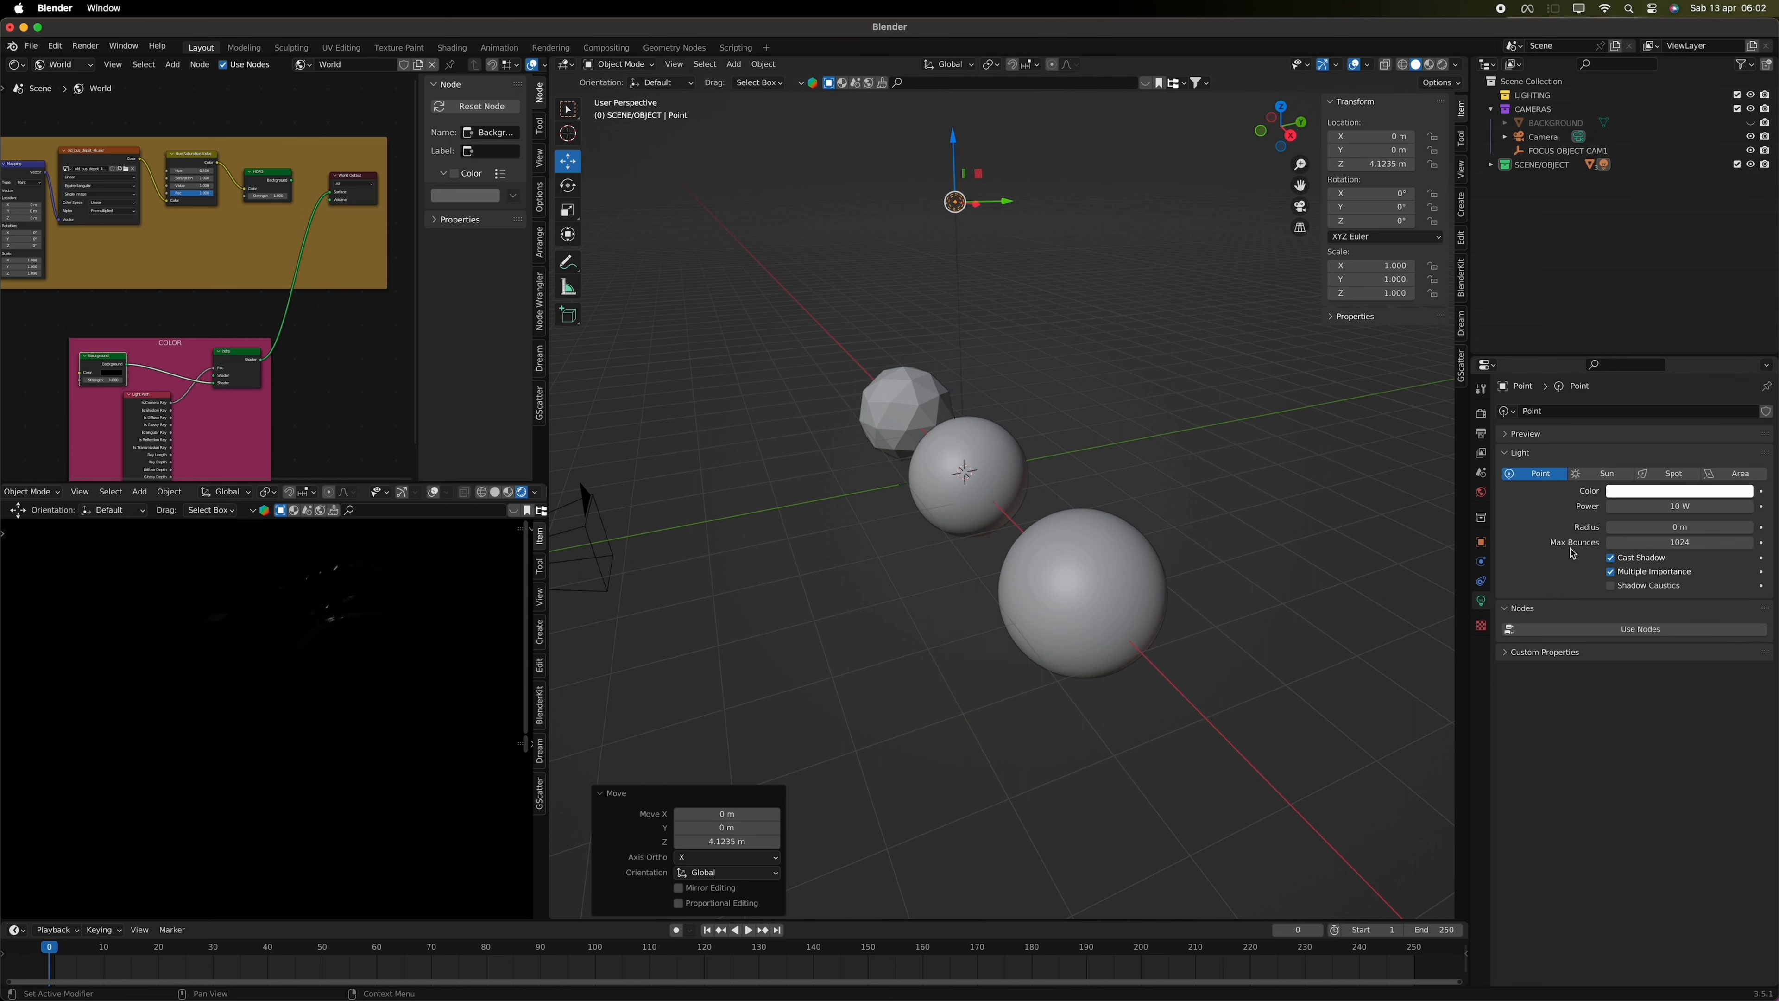
# - Change the light to an Area light of about 354 W and move it to about -1.28 m on Y
pyautogui.click(1672, 473)
pyautogui.moveTo(1680, 507)
pyautogui.mouseDown()
pyautogui.moveTo(1645, 517)
pyautogui.moveTo(1688, 510)
pyautogui.mouseUp()
pyautogui.click(1738, 474)
pyautogui.moveTo(1006, 201); pyautogui.dragTo(914, 202)
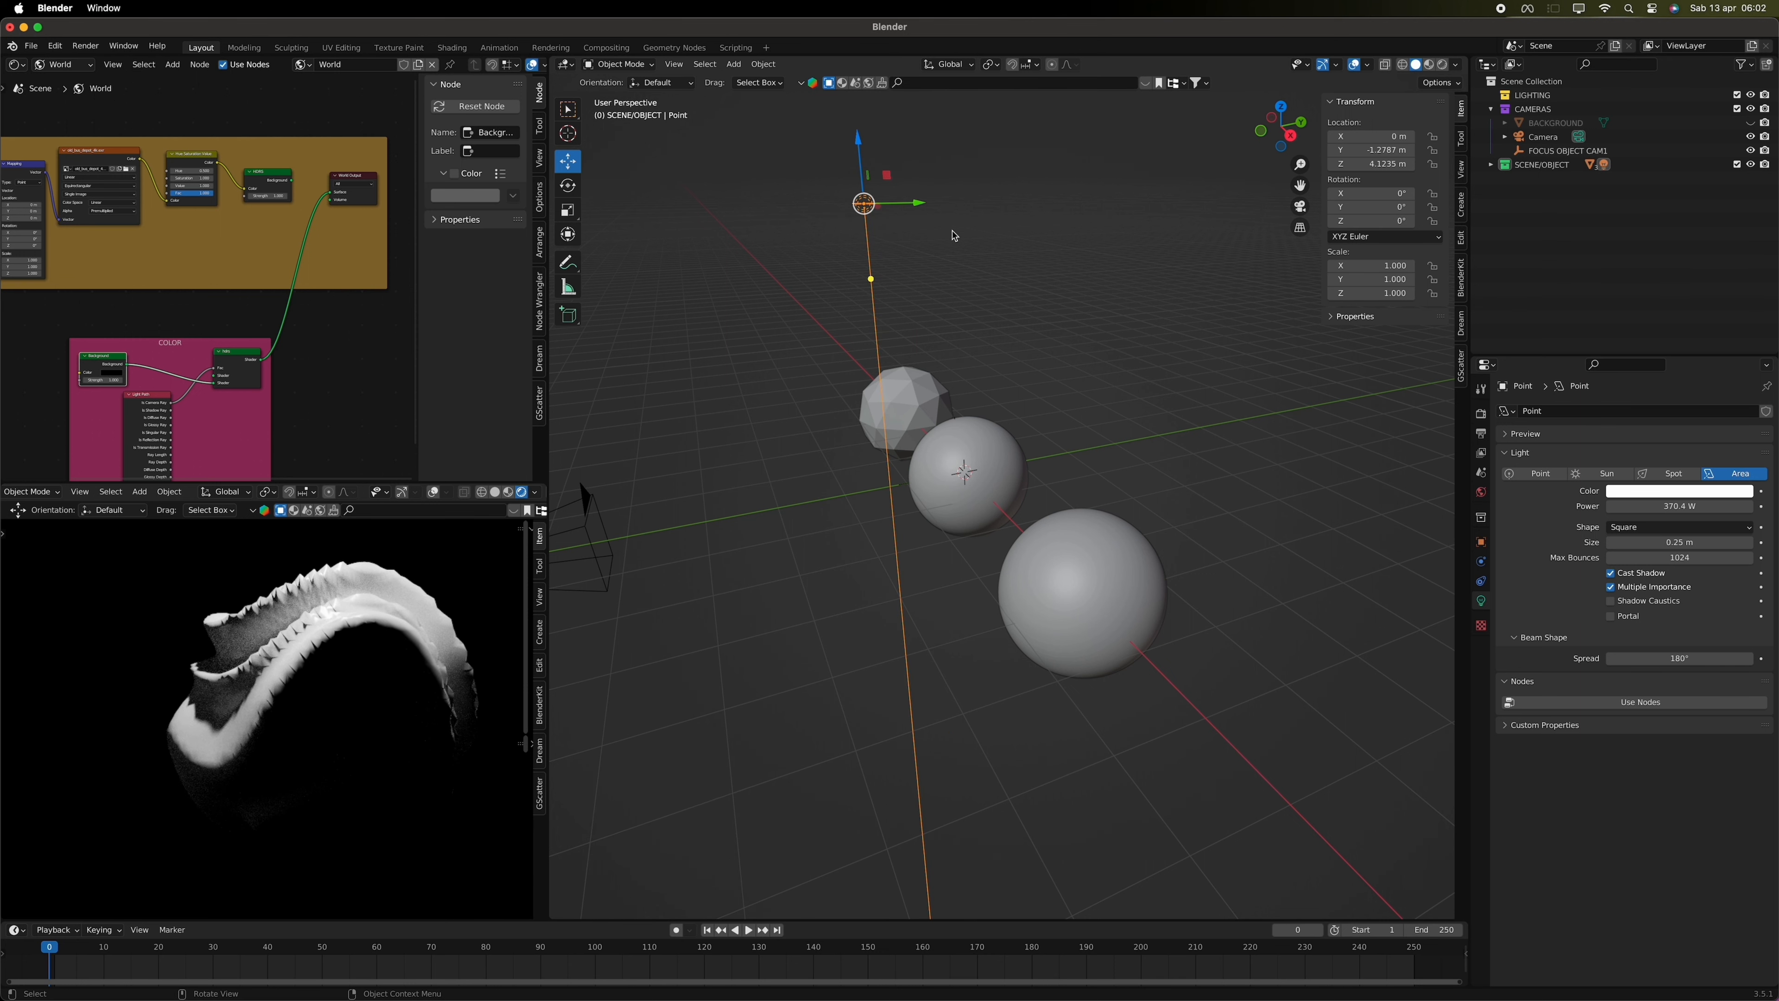
pyautogui.hscroll(-5, 958, 203)
pyautogui.keyDown('ctrl'); pyautogui.scroll(-5, 958, 203); pyautogui.keyUp('ctrl')
pyautogui.moveTo(1639, 507); pyautogui.dragTo(1627, 507)
# - Duplicate the area light and move the copy along X to about -8.09 m
pyautogui.hotkey('ctrl', 'c')
pyautogui.hotkey('ctrl', 'v')
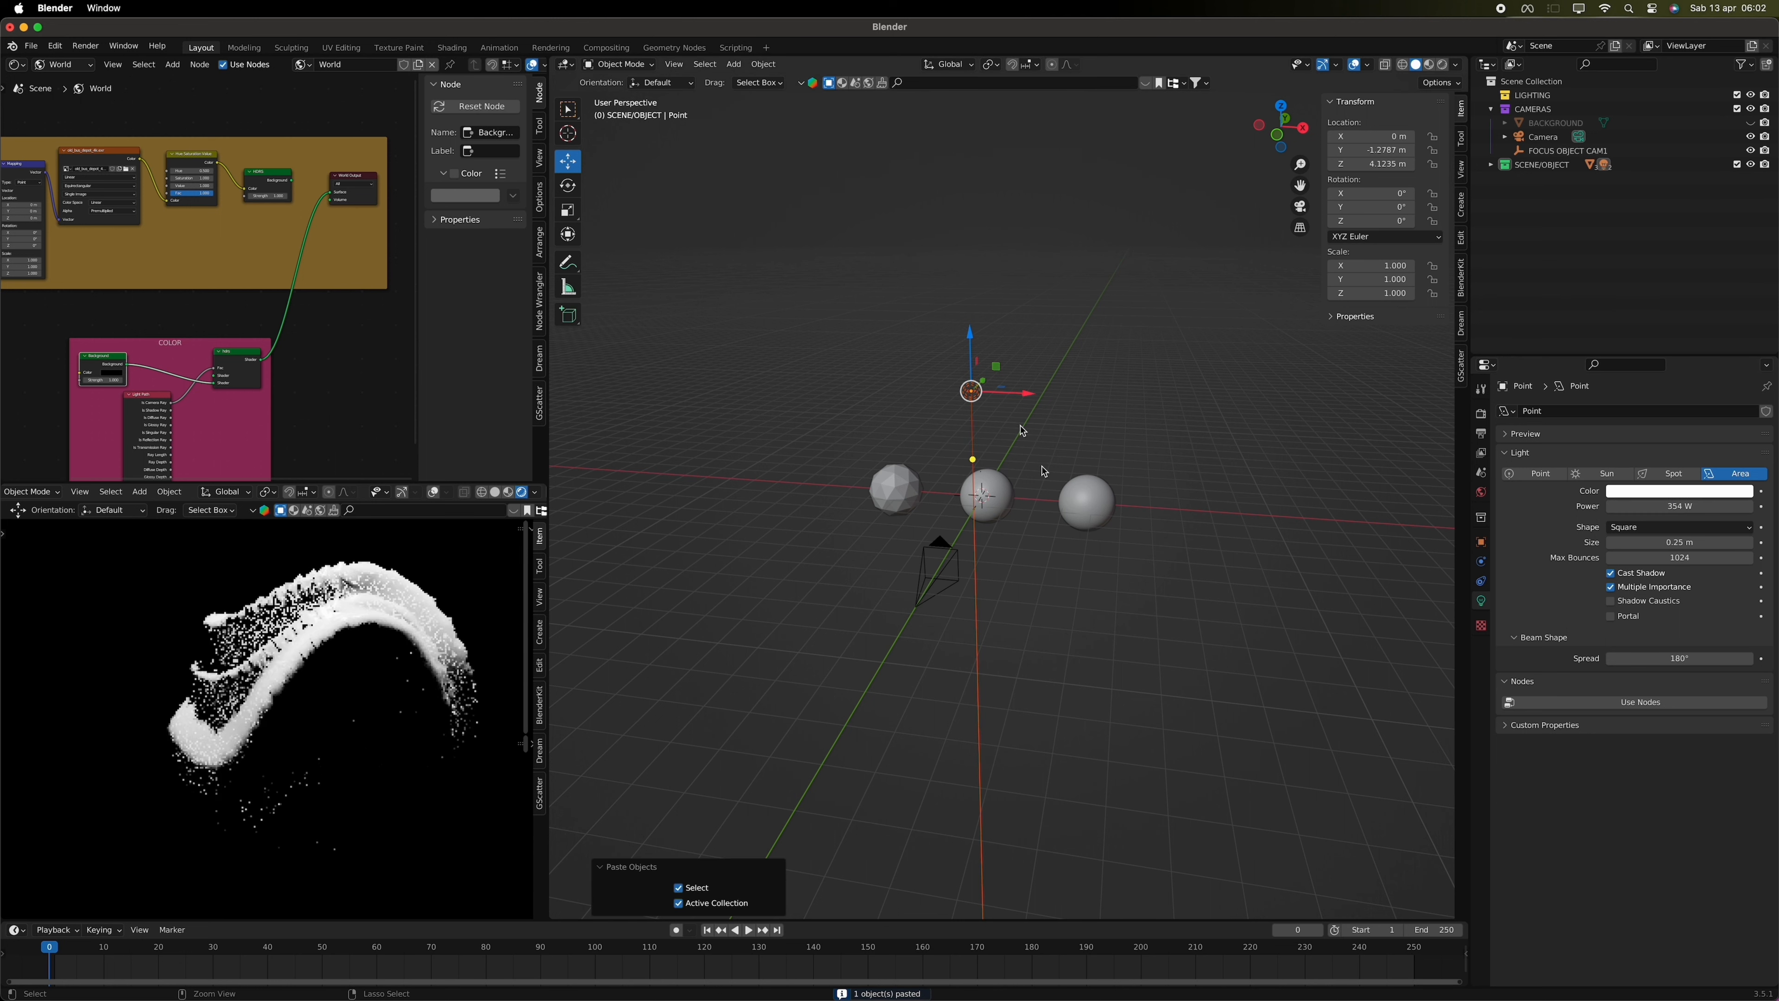
pyautogui.moveTo(1024, 393); pyautogui.dragTo(793, 384)
# - Rotate the copied light -90° on Y and reposition it at about Y -4.6 m and Z 0.42 m
pyautogui.click(1365, 209)
pyautogui.click(777, 389)
pyautogui.click(753, 387)
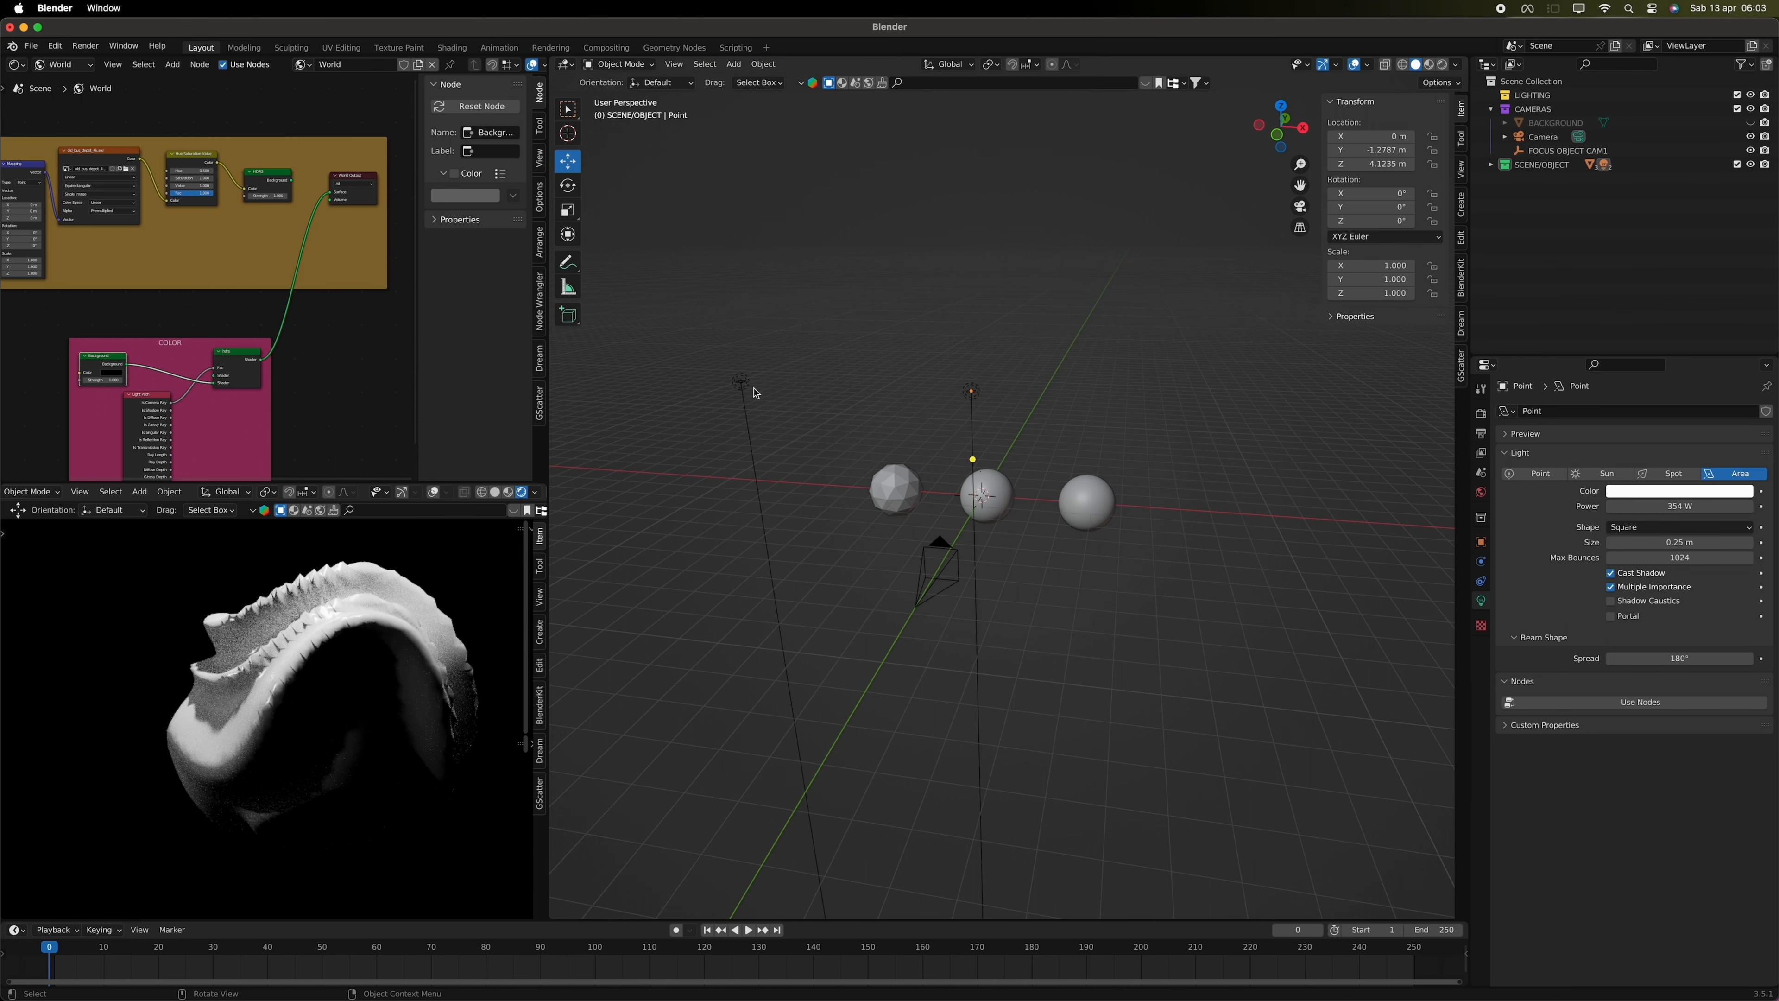
pyautogui.click(753, 388)
pyautogui.click(1359, 209)
pyautogui.write('90')
pyautogui.press('Return')
pyautogui.click(1357, 209)
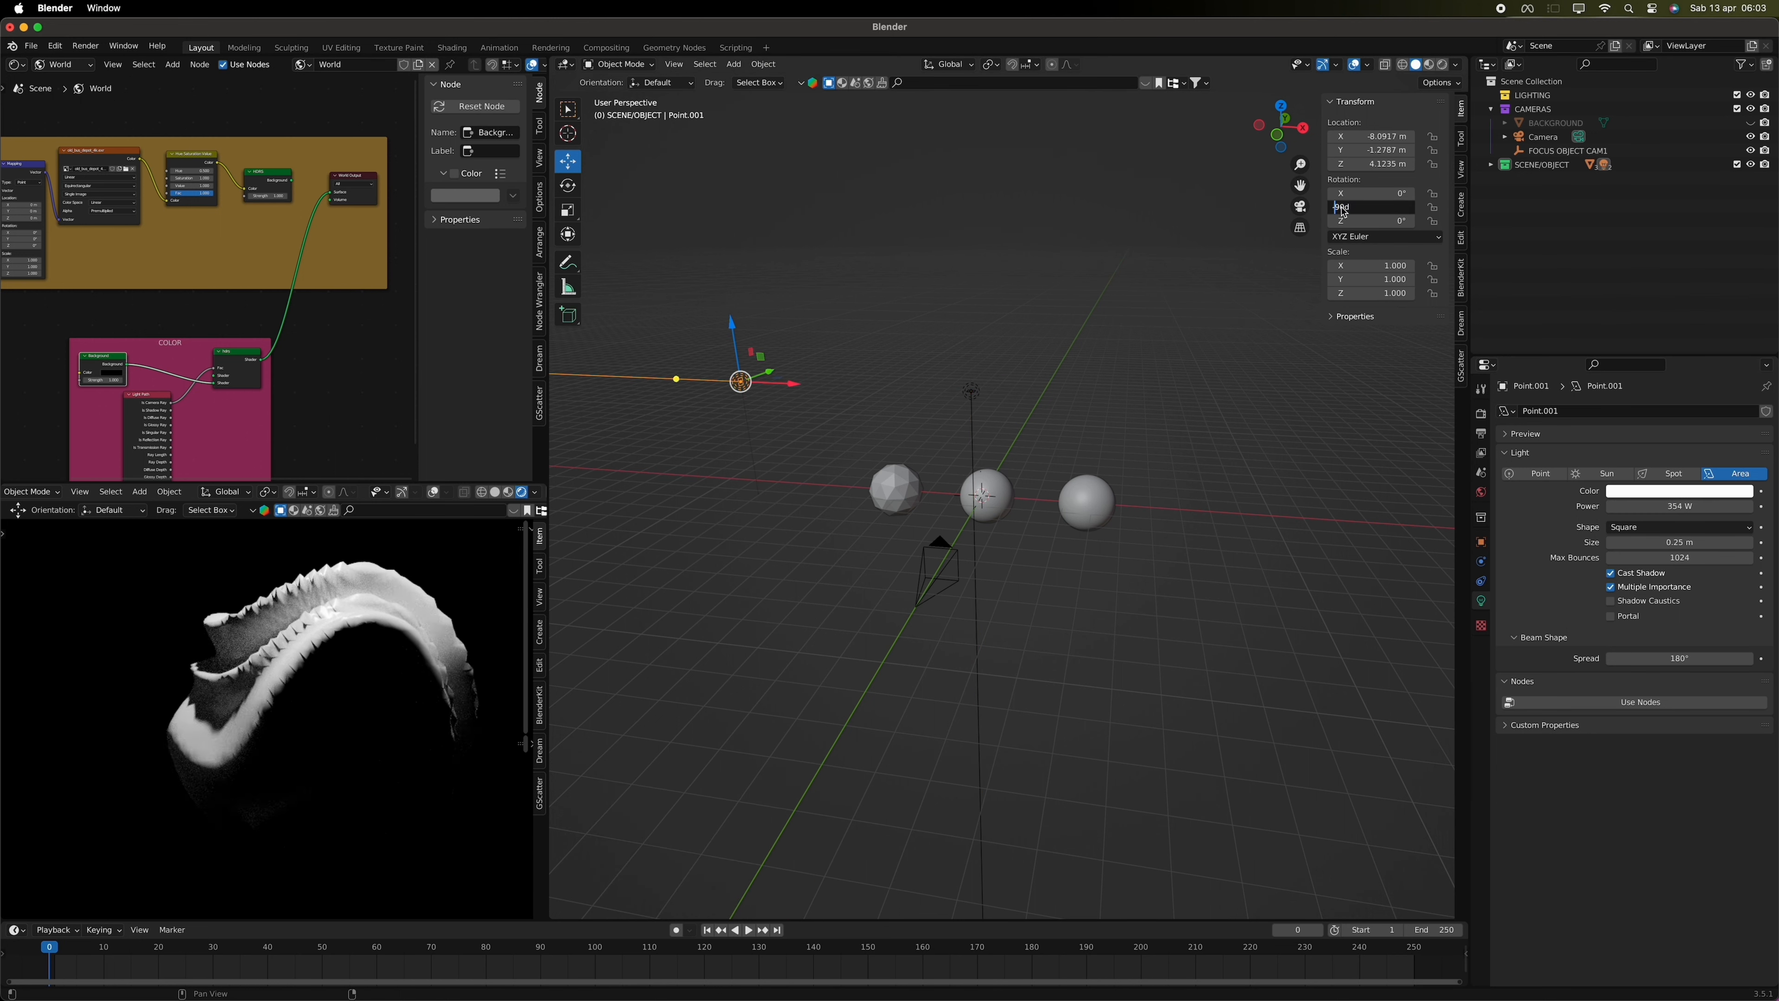
pyautogui.press('Return')
pyautogui.moveTo(731, 325); pyautogui.dragTo(730, 502)
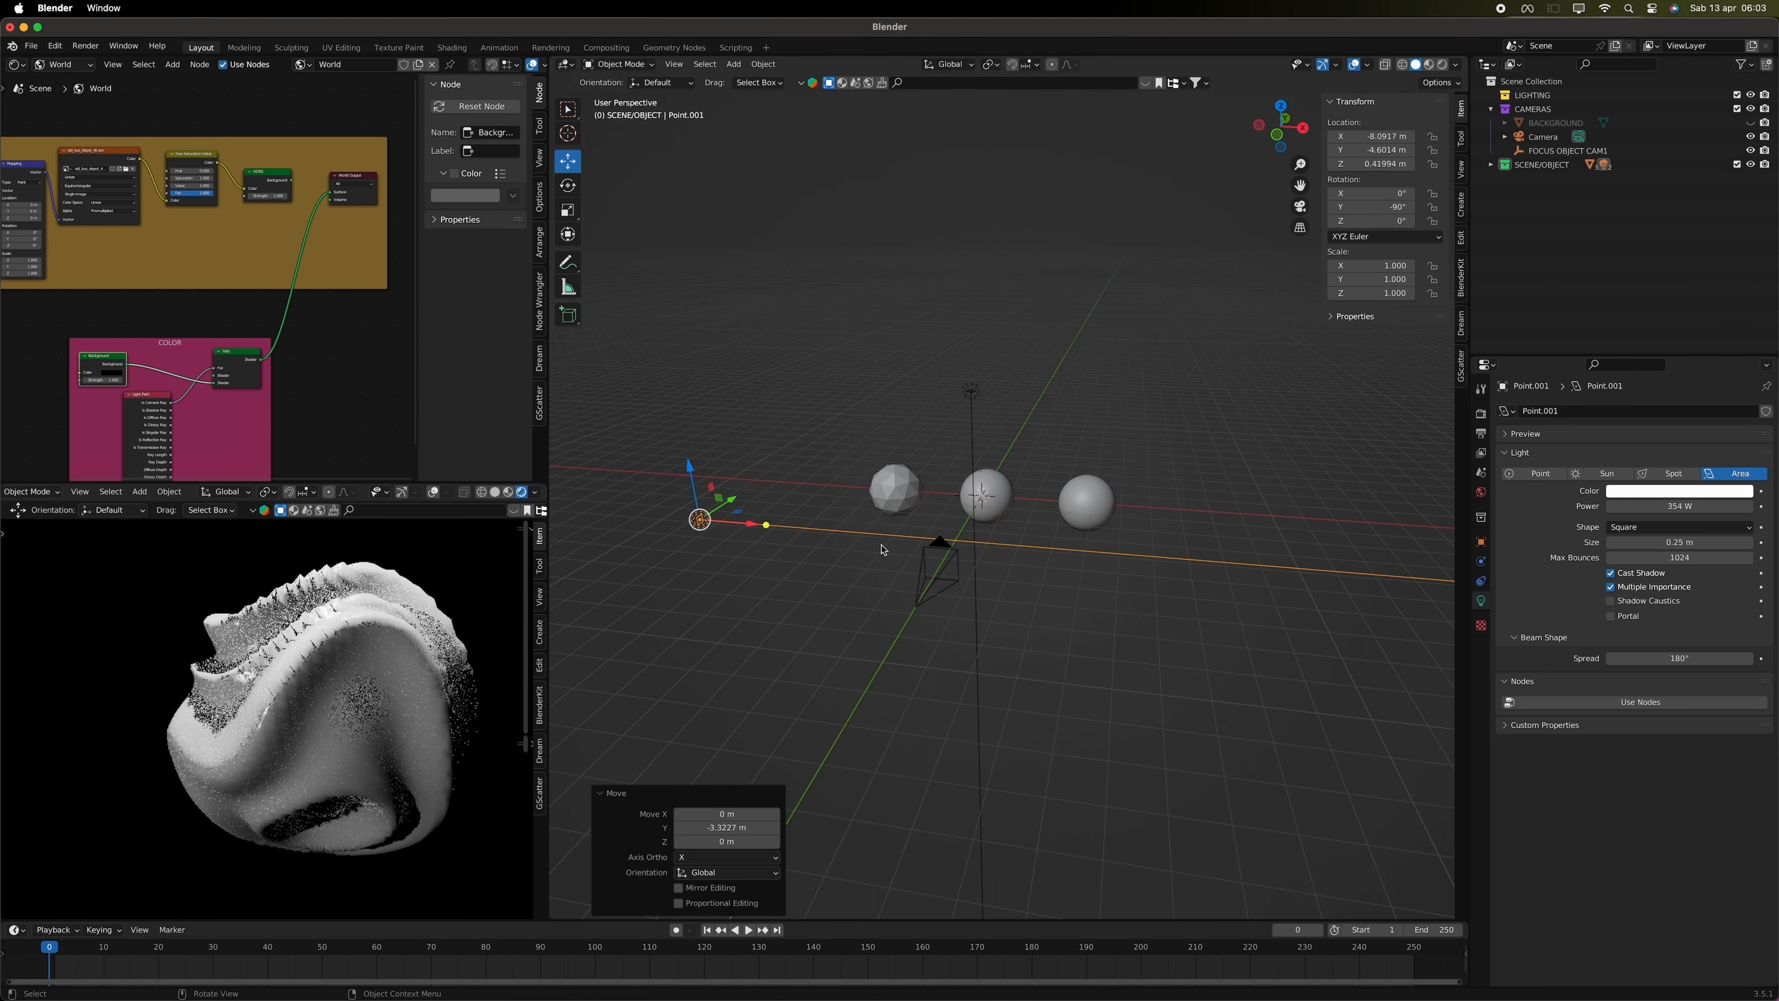
# - Show the rendered viewport through the camera and set the middle sphere's X location to 0 m
pyautogui.press('KP_0')
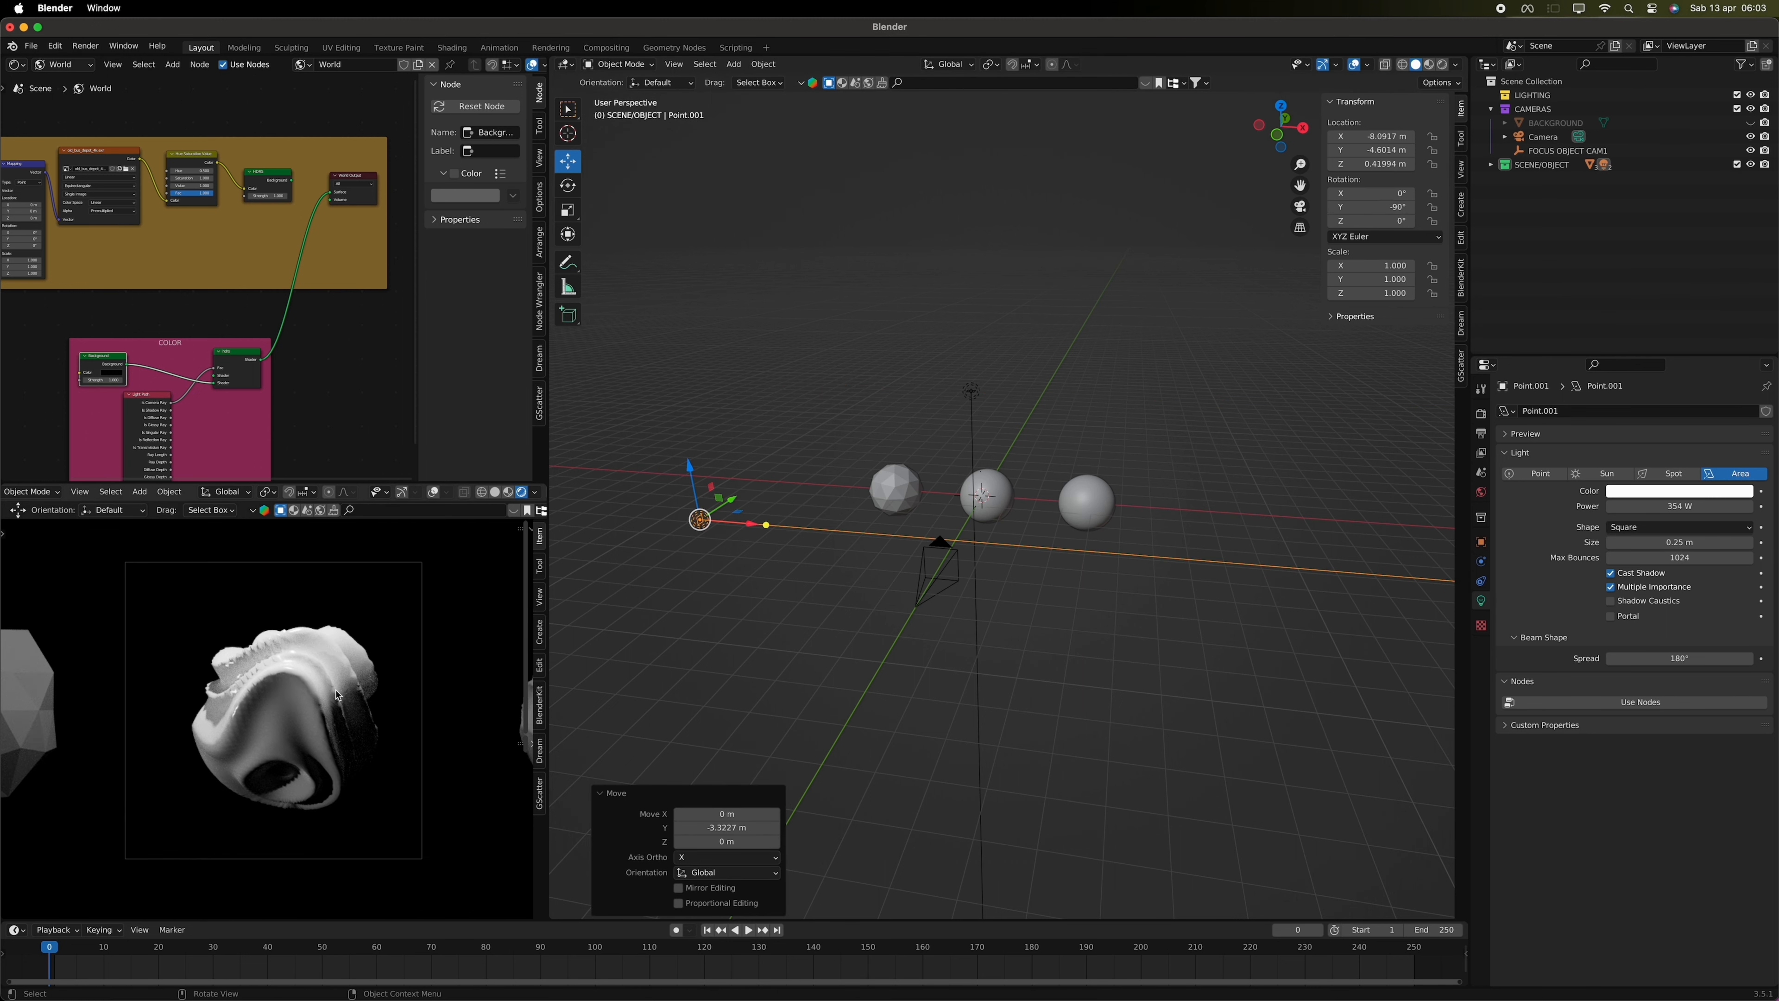
pyautogui.click(981, 491)
pyautogui.rightClick(977, 486)
pyautogui.click(1069, 564)
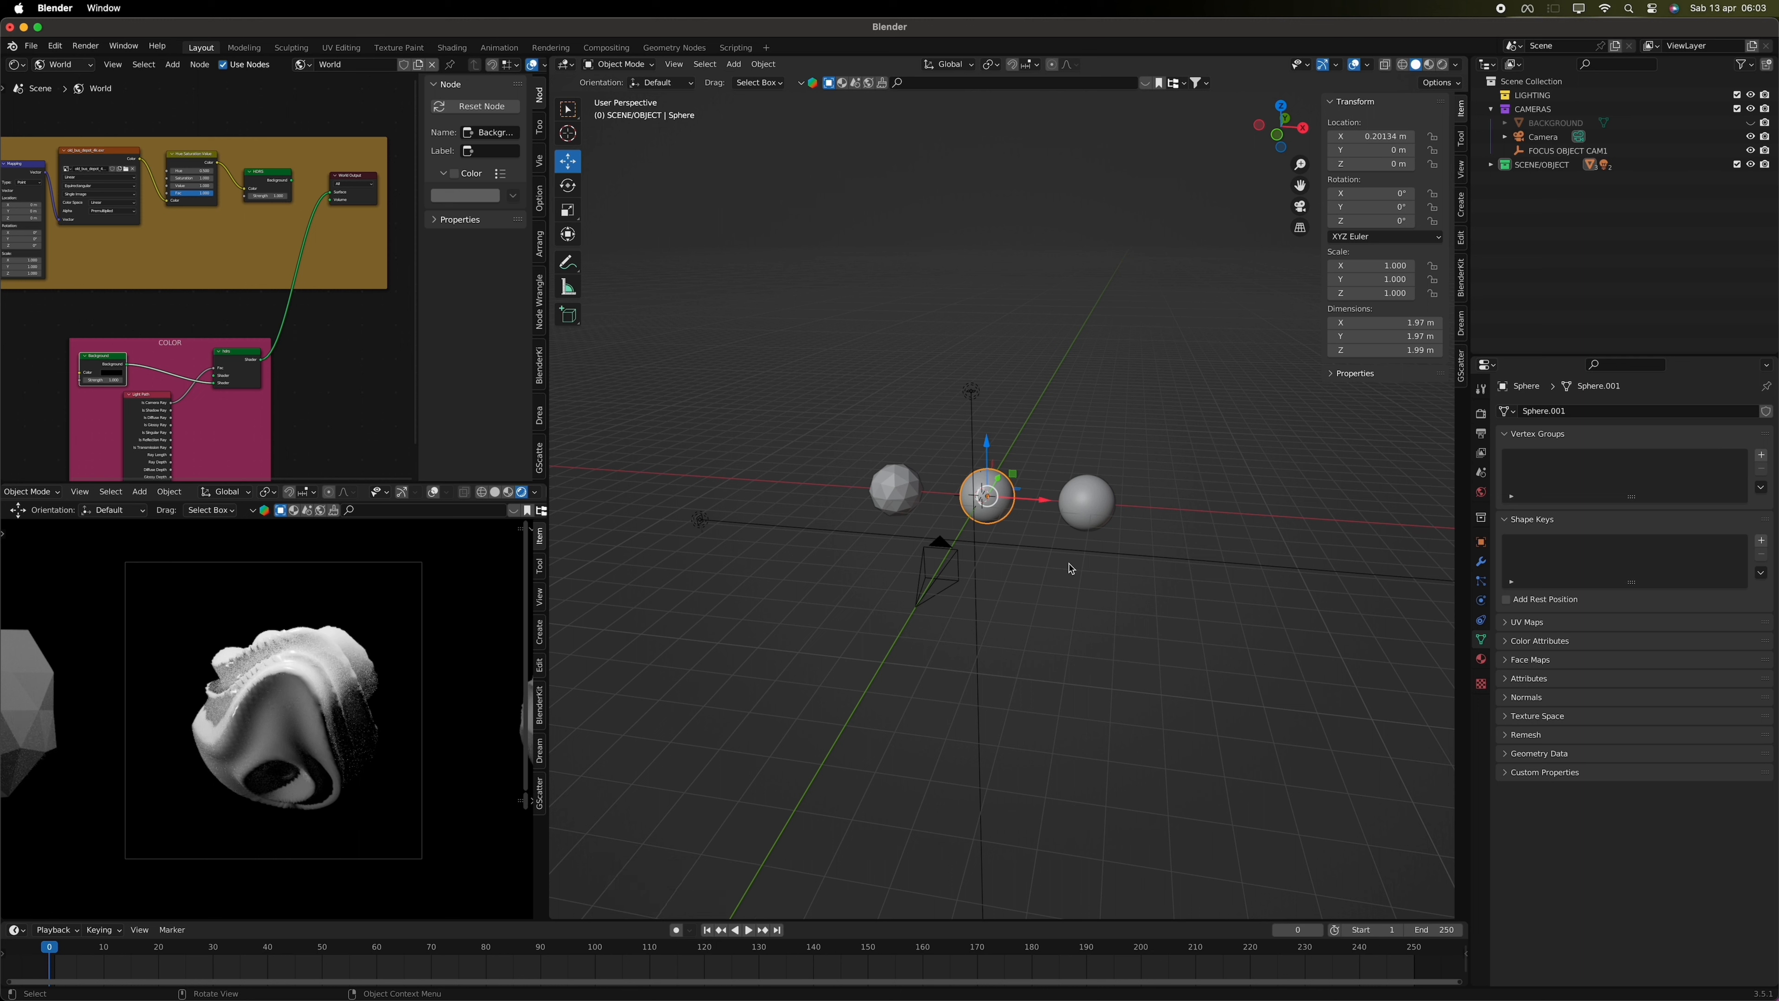
pyautogui.doubleClick(1374, 137)
pyautogui.write('0')
pyautogui.press('Return')
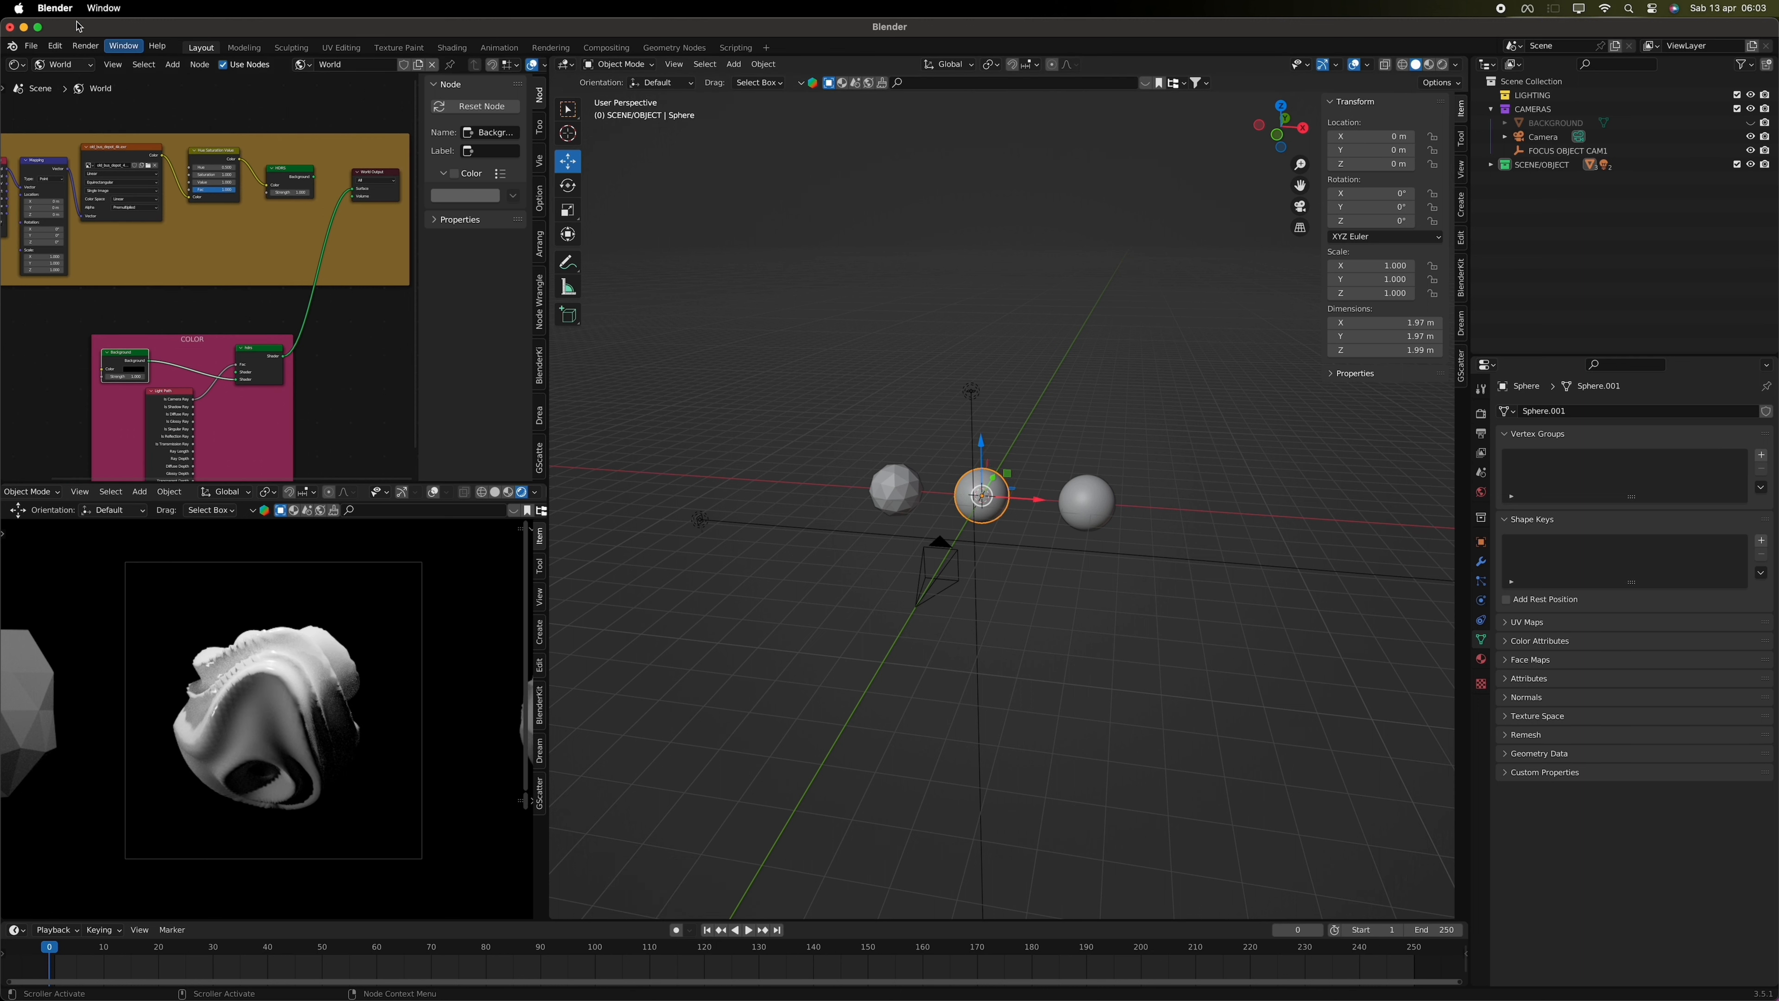
# - Switch the shader editor back to the sphere's object material and try a colored stop on the displacement ColorRamp
pyautogui.click(63, 64)
pyautogui.click(74, 80)
pyautogui.moveTo(228, 420); pyautogui.dragTo(311, 189, button='middle')
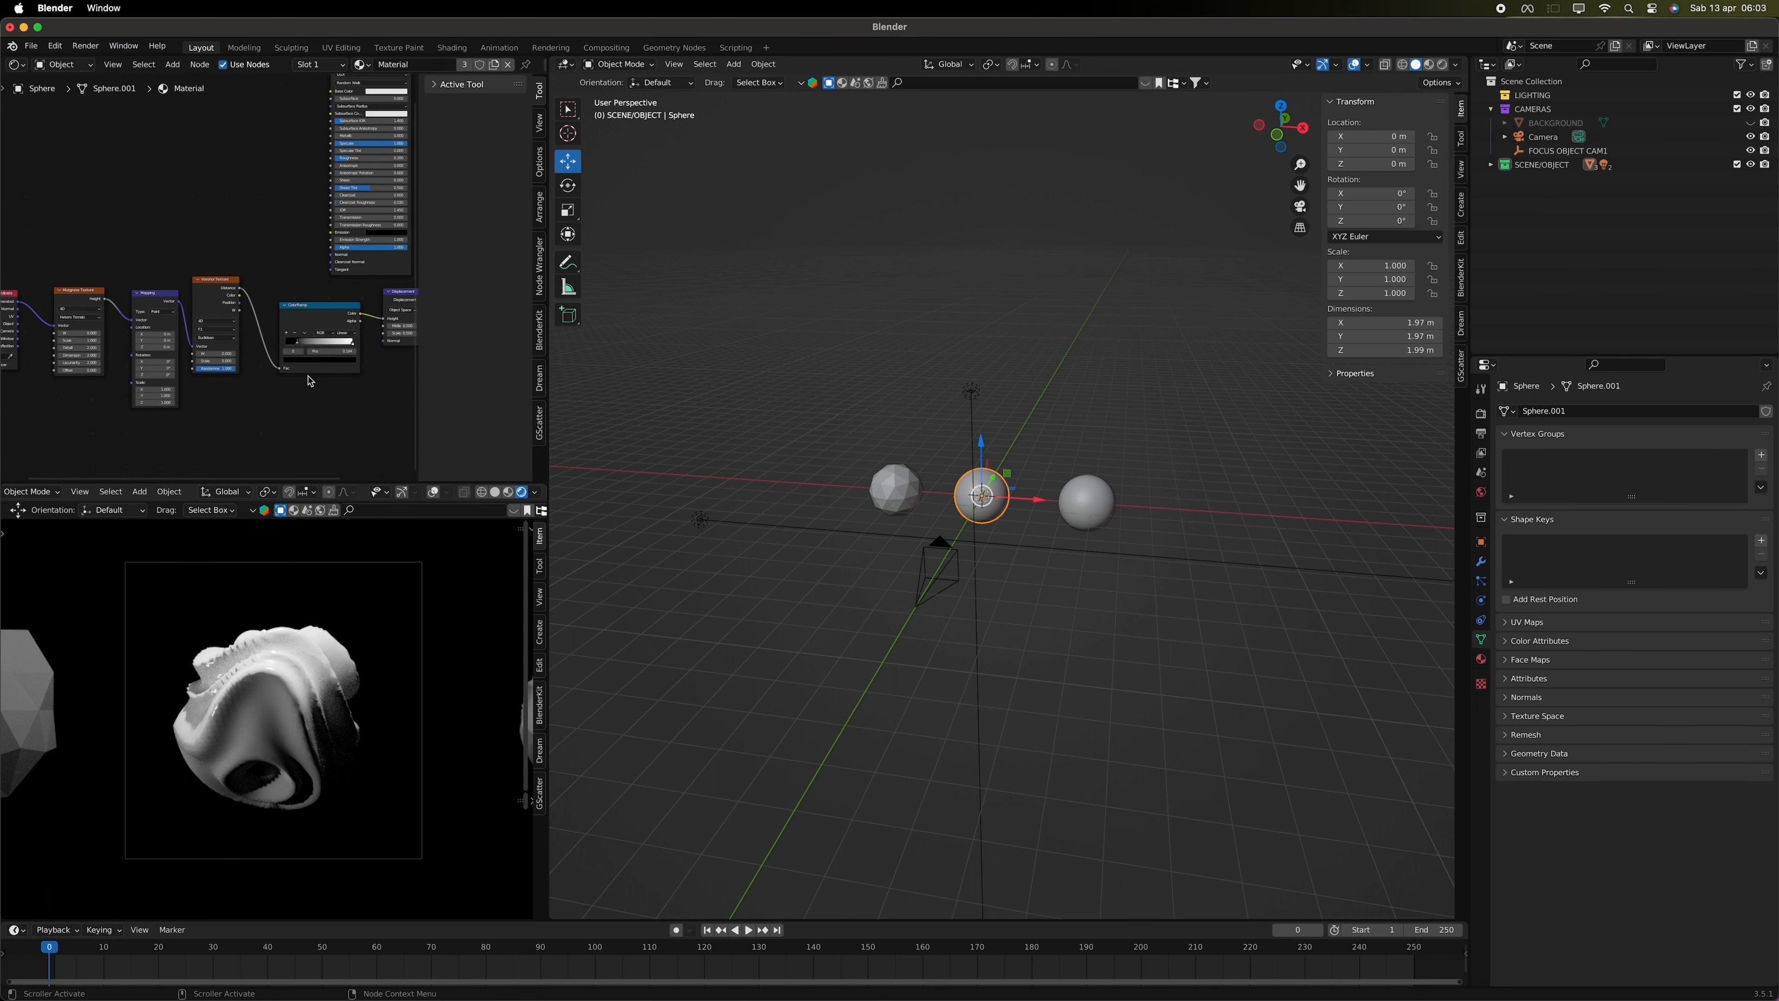
pyautogui.scroll(4, 301, 351)
pyautogui.click(350, 385)
pyautogui.moveTo(390, 319); pyautogui.dragTo(390, 299)
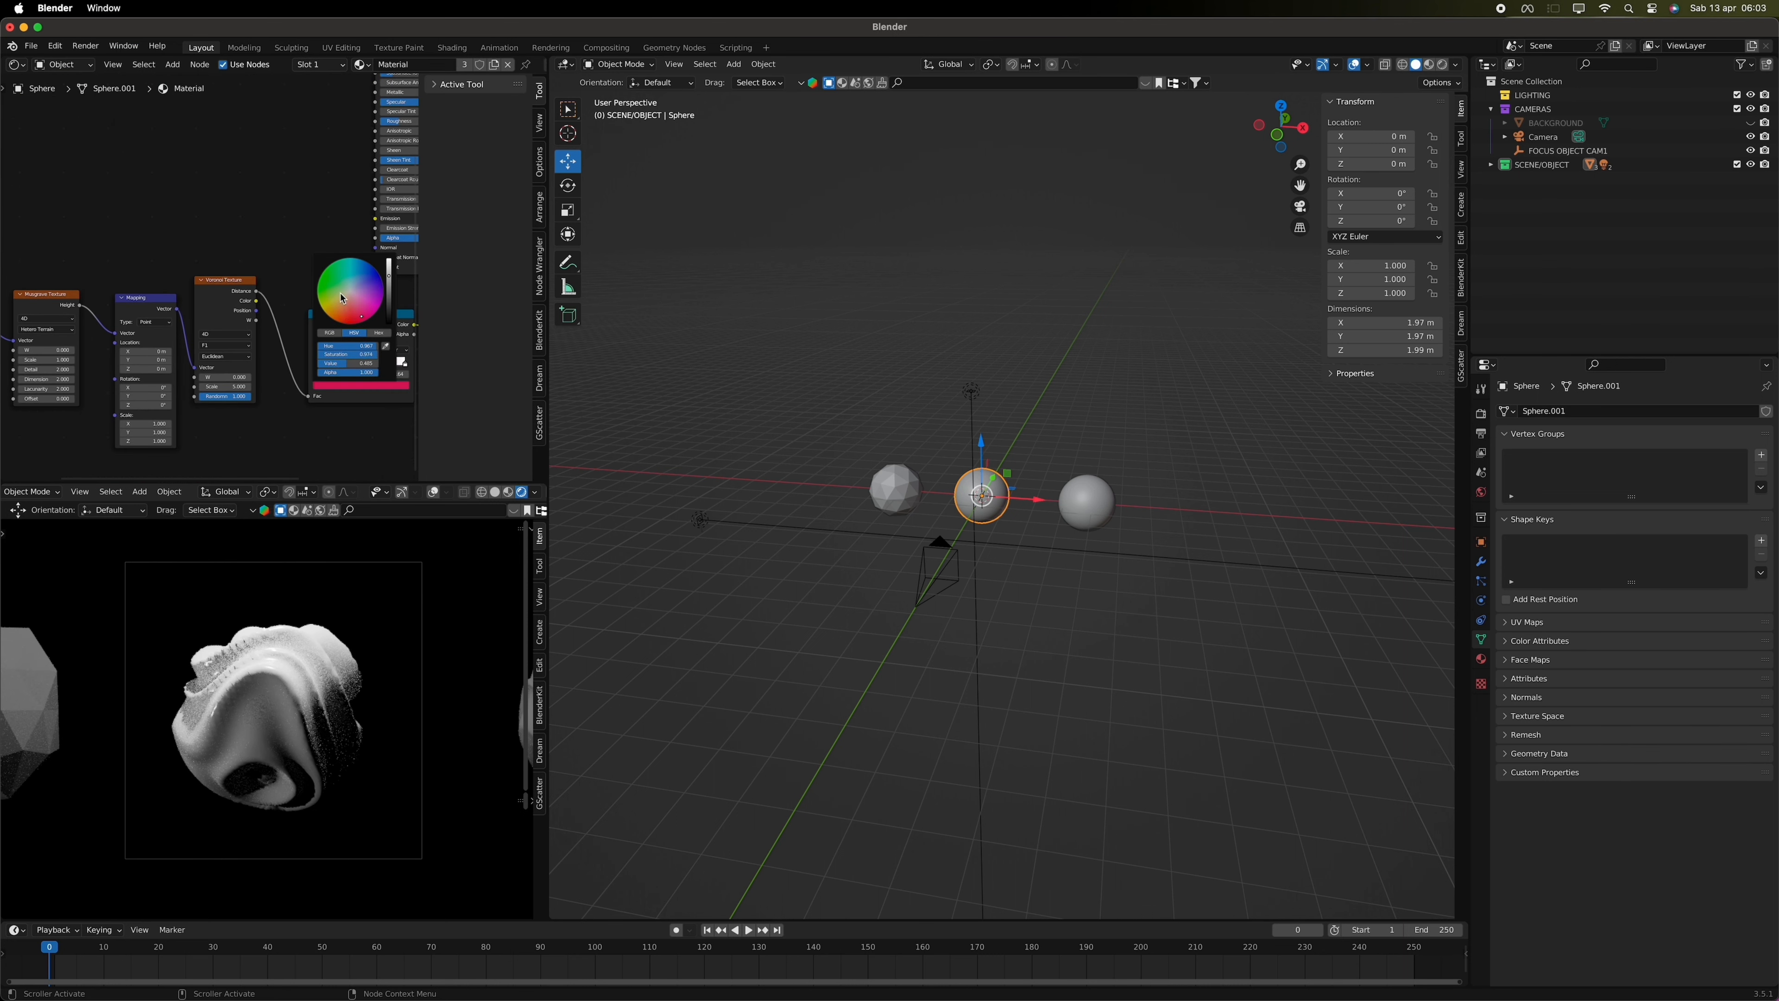
# - Add a ColorRamp node in front of the Principled BSDF and connect its Color output to the shader
pyautogui.scroll(5, 349, 448)
pyautogui.hscroll(3, 349, 449)
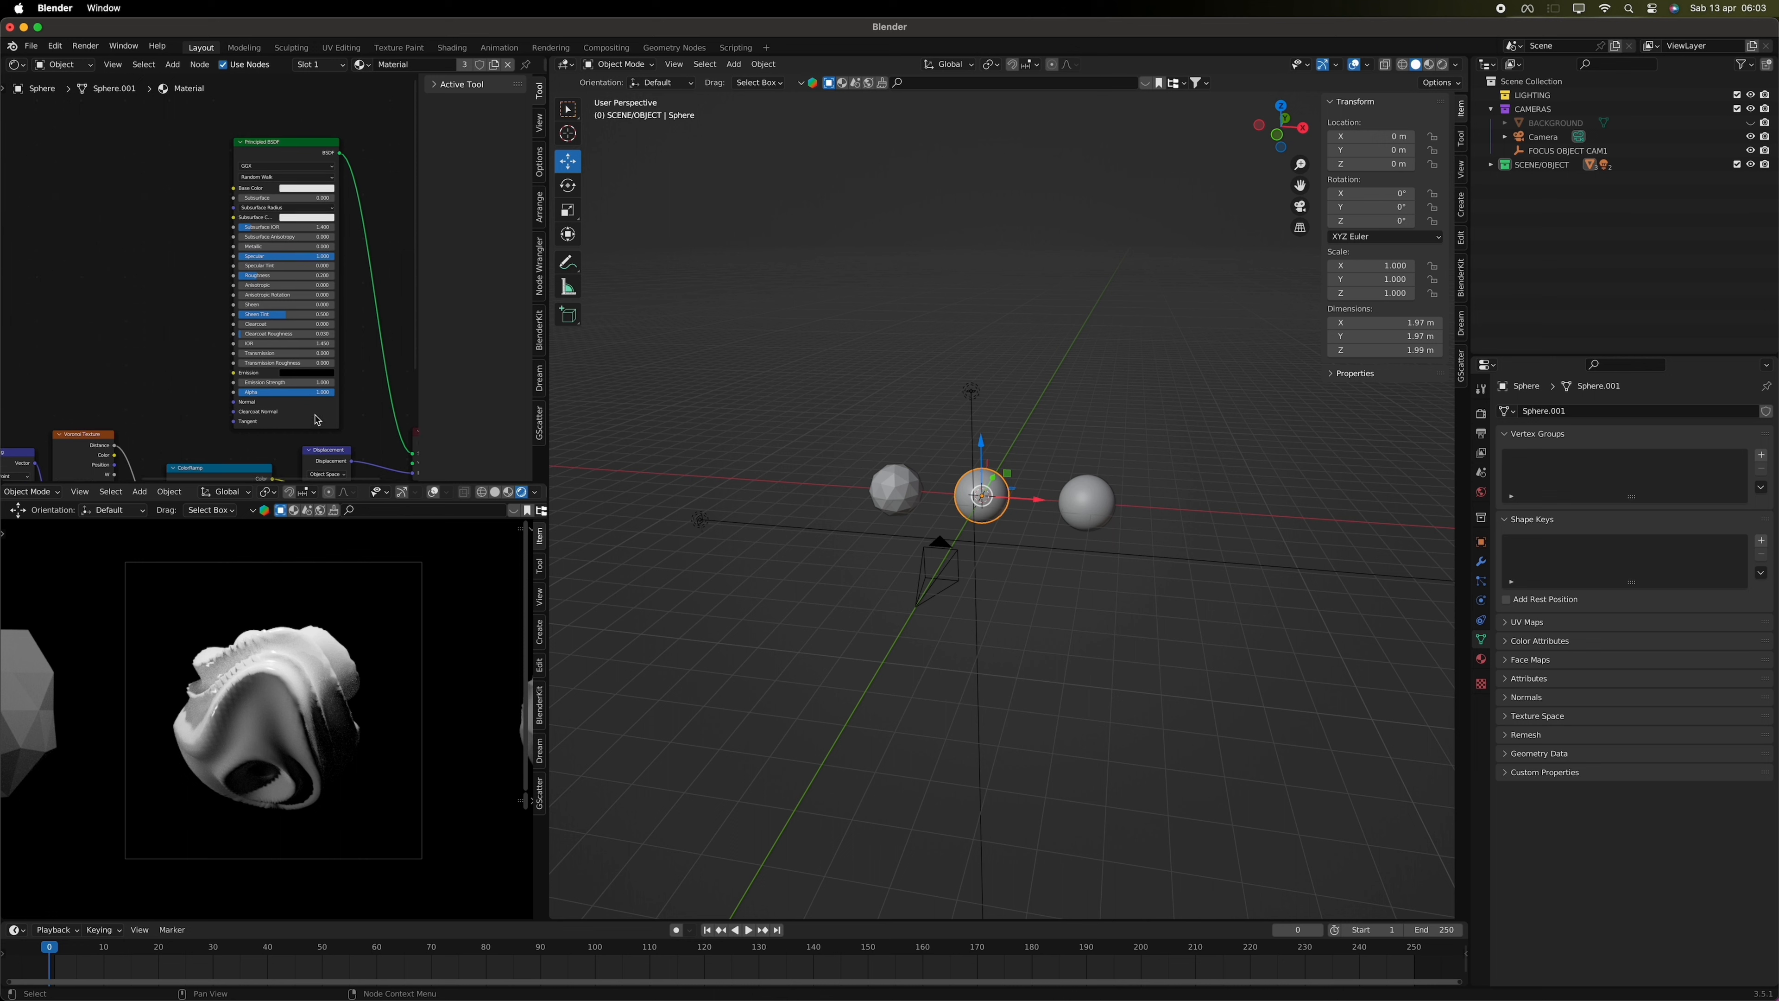
pyautogui.hotkey('shift', 'a')
pyautogui.click(231, 346)
pyautogui.write('color')
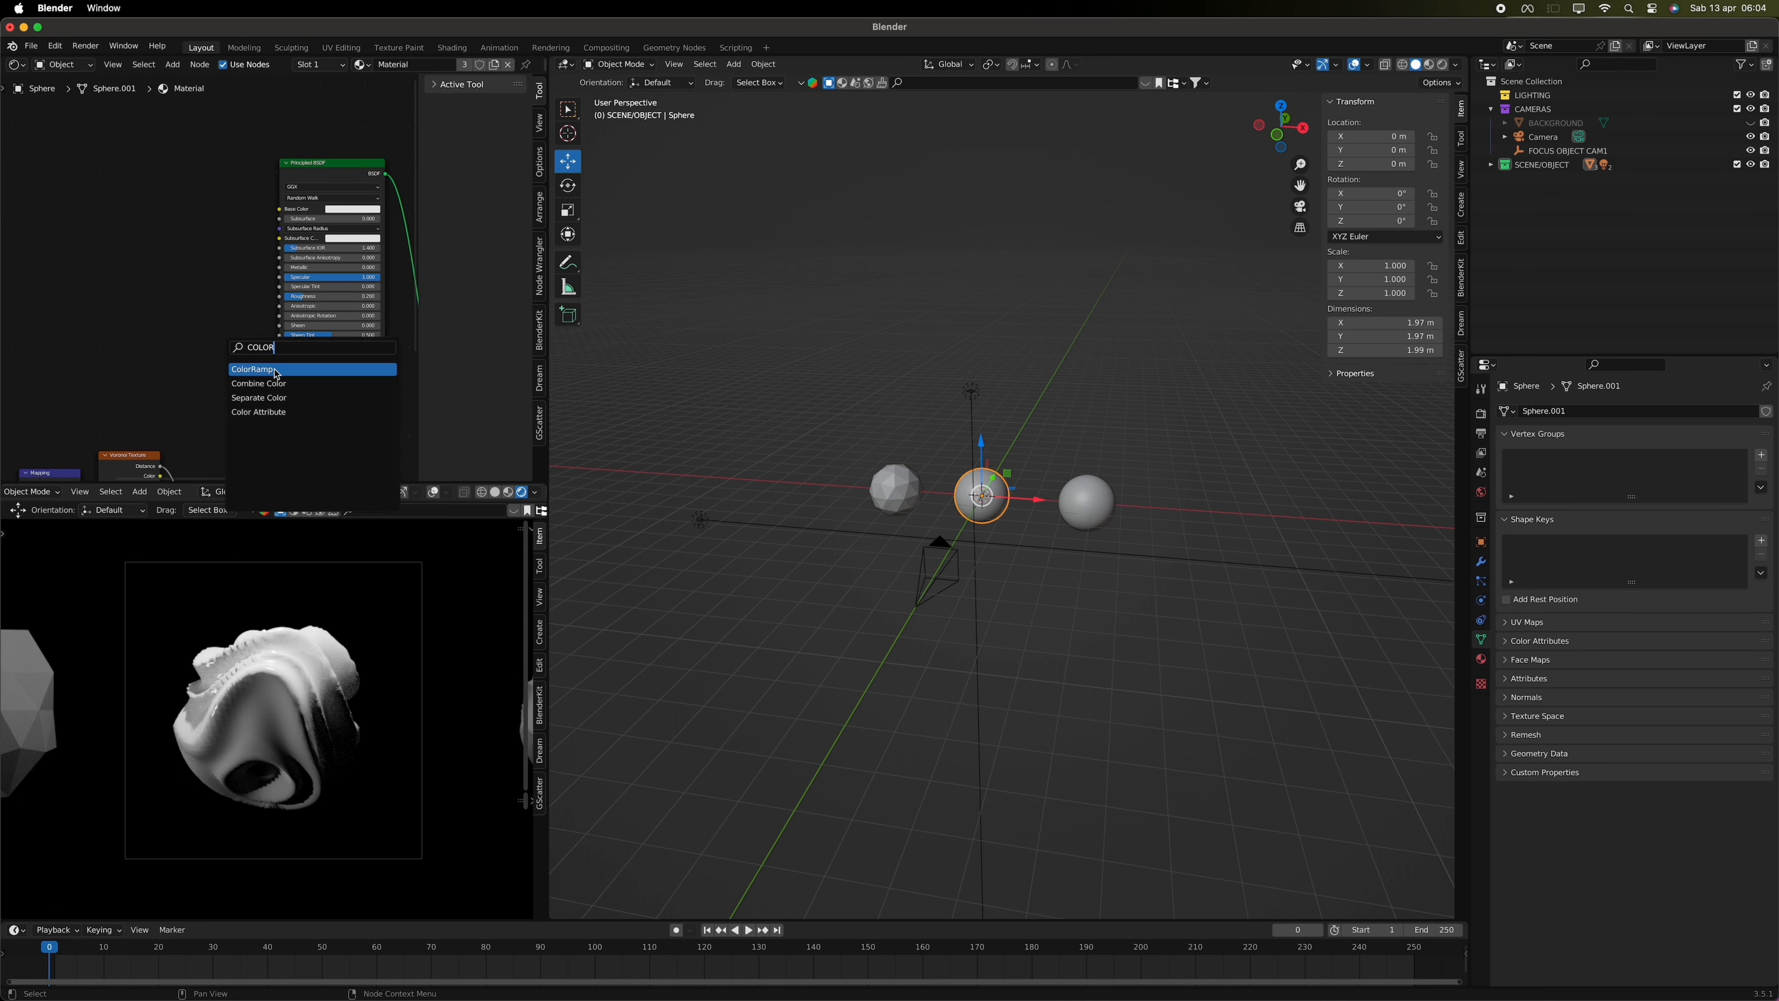
pyautogui.click(274, 369)
pyautogui.click(208, 232)
pyautogui.moveTo(221, 214); pyautogui.dragTo(282, 248)
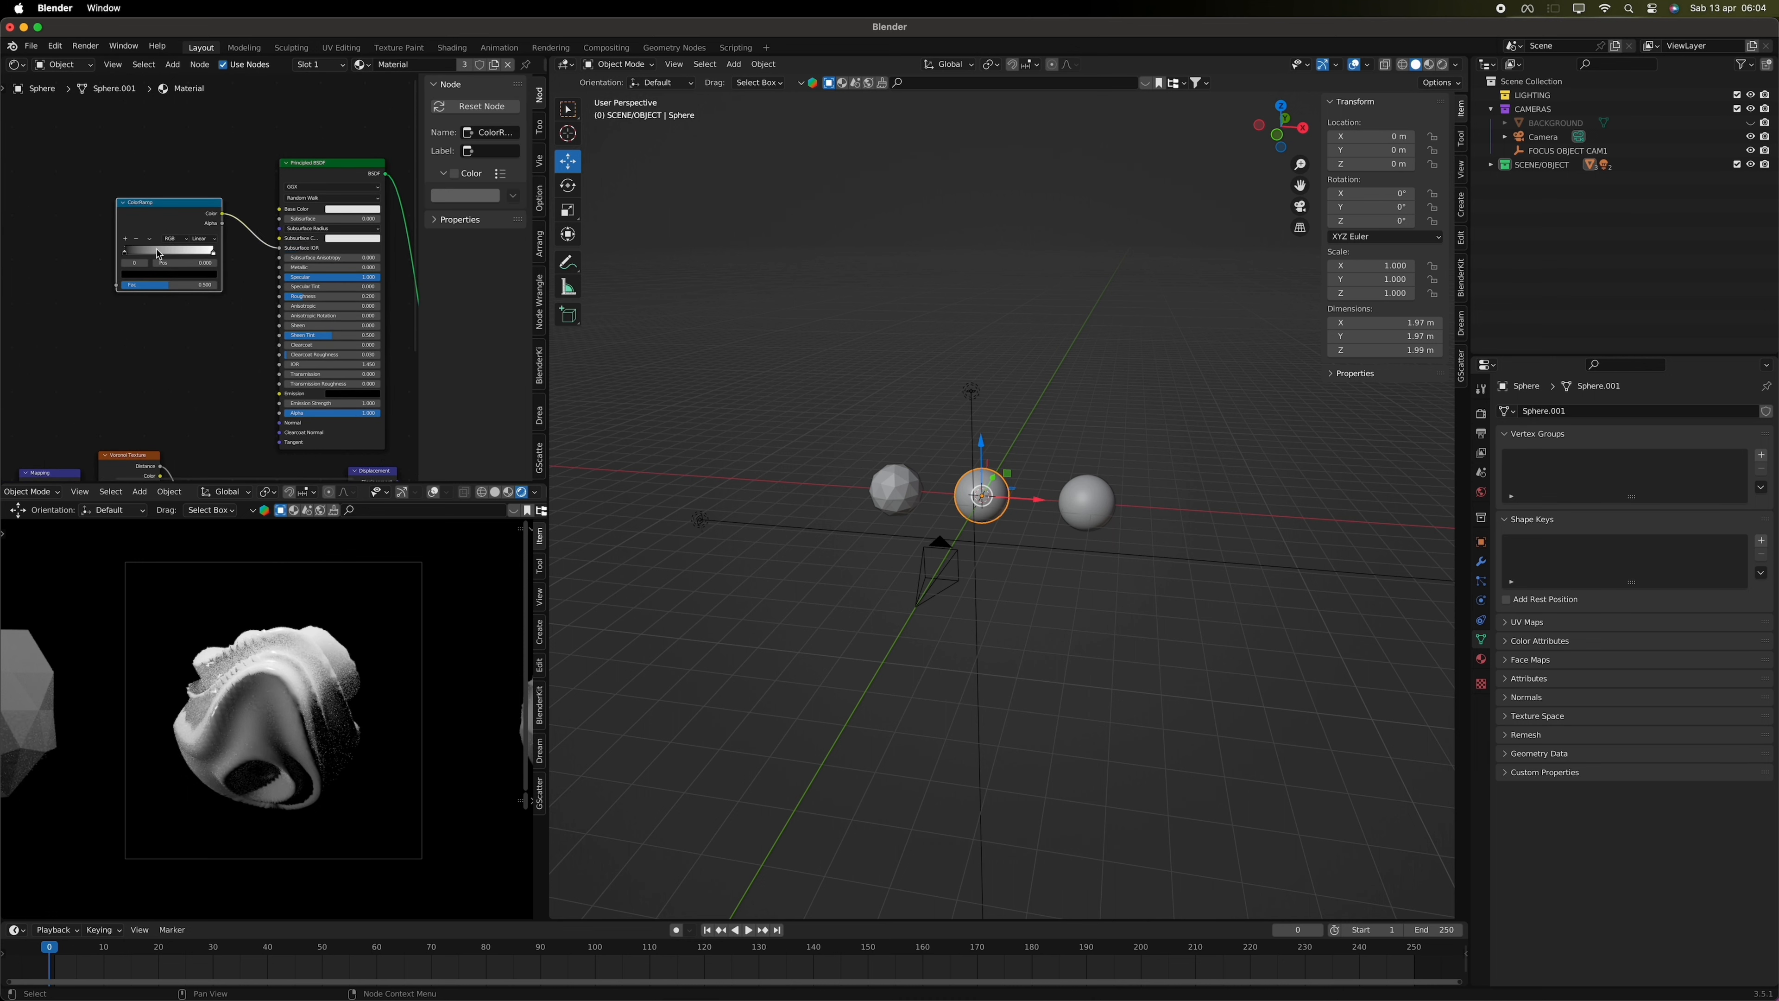
# - Color the new ColorRamp's dark stop light purple and connect the ramp's Color output to Base Color
pyautogui.click(160, 274)
pyautogui.moveTo(196, 212); pyautogui.dragTo(197, 149)
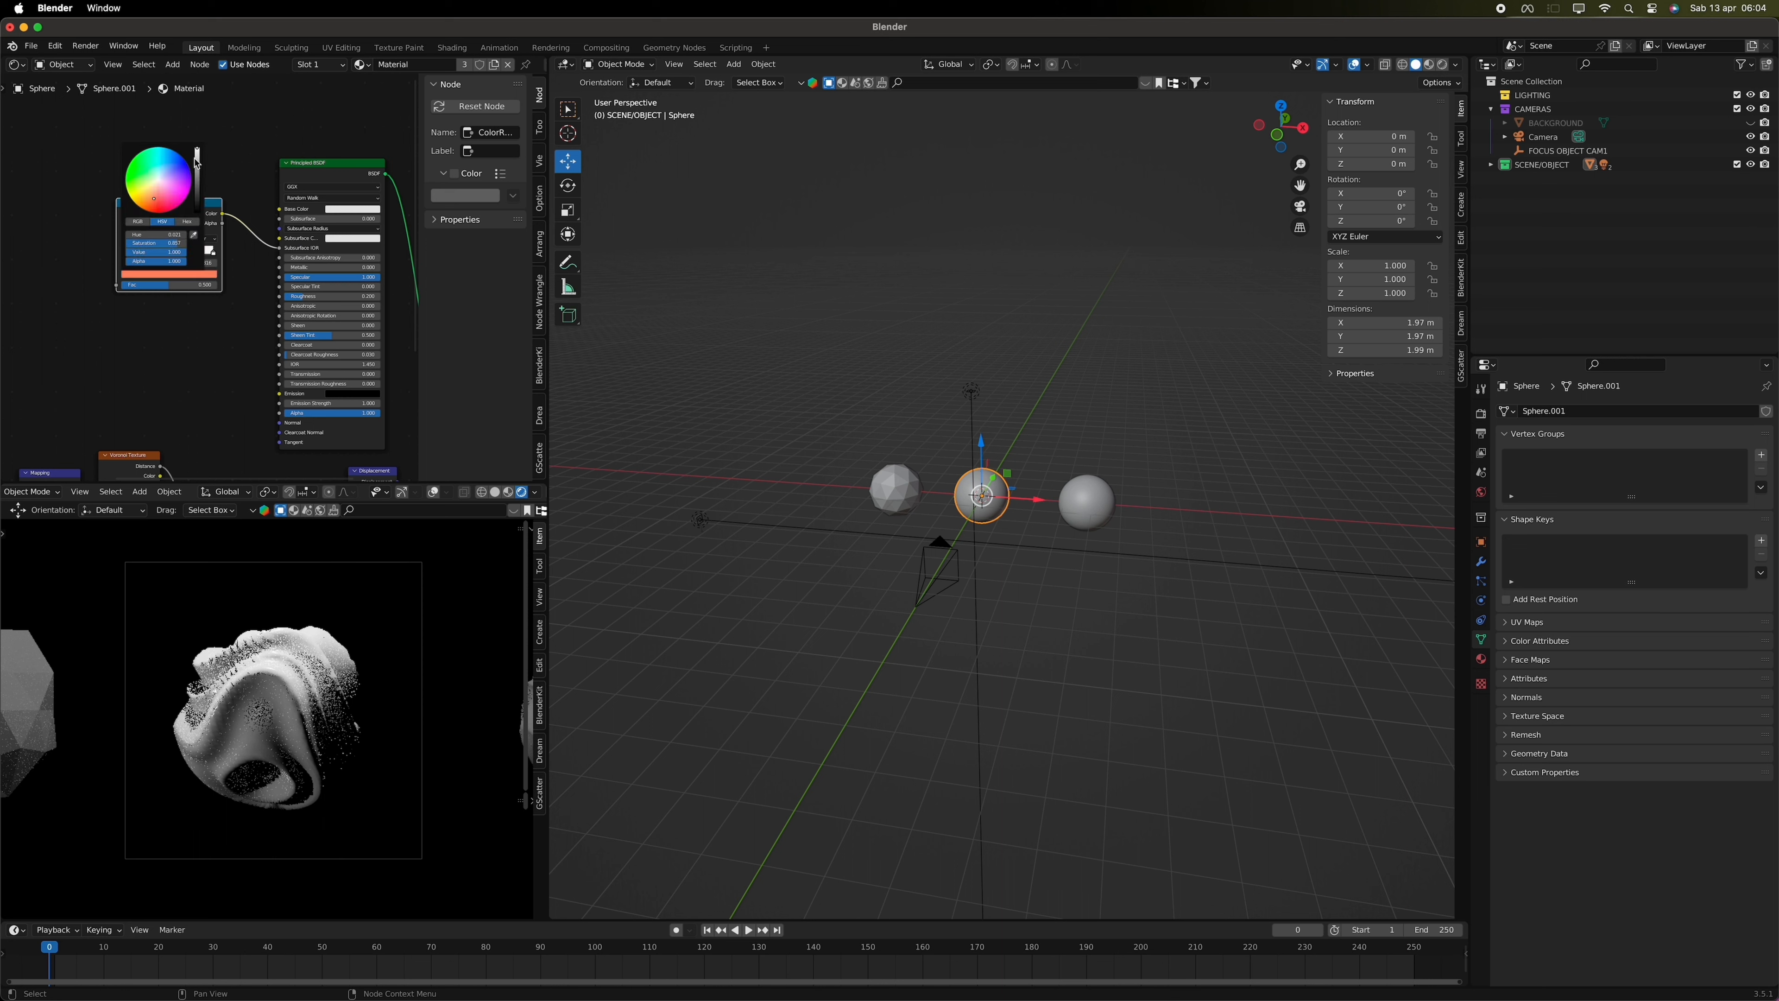
pyautogui.click(174, 179)
pyautogui.moveTo(278, 252); pyautogui.dragTo(280, 209)
# - Try moving the new ColorRamp's white stop inward and its purple stop to 0.245
pyautogui.click(188, 253)
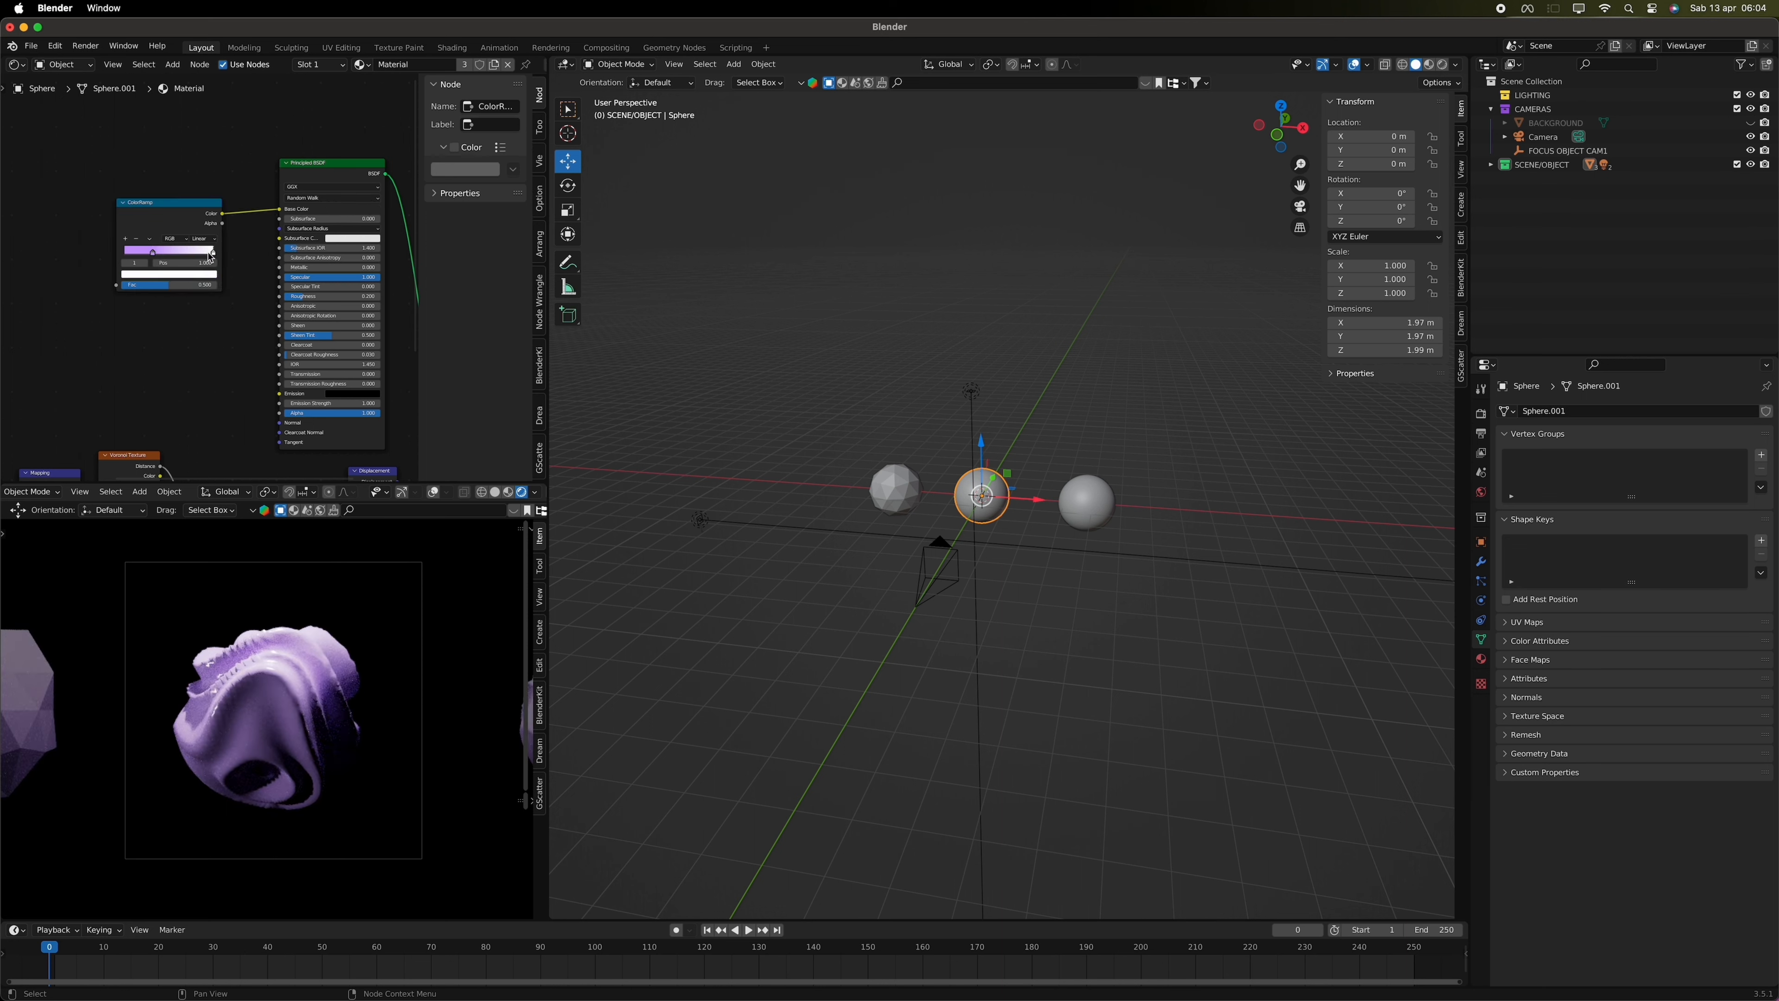
pyautogui.moveTo(152, 253); pyautogui.dragTo(146, 253)
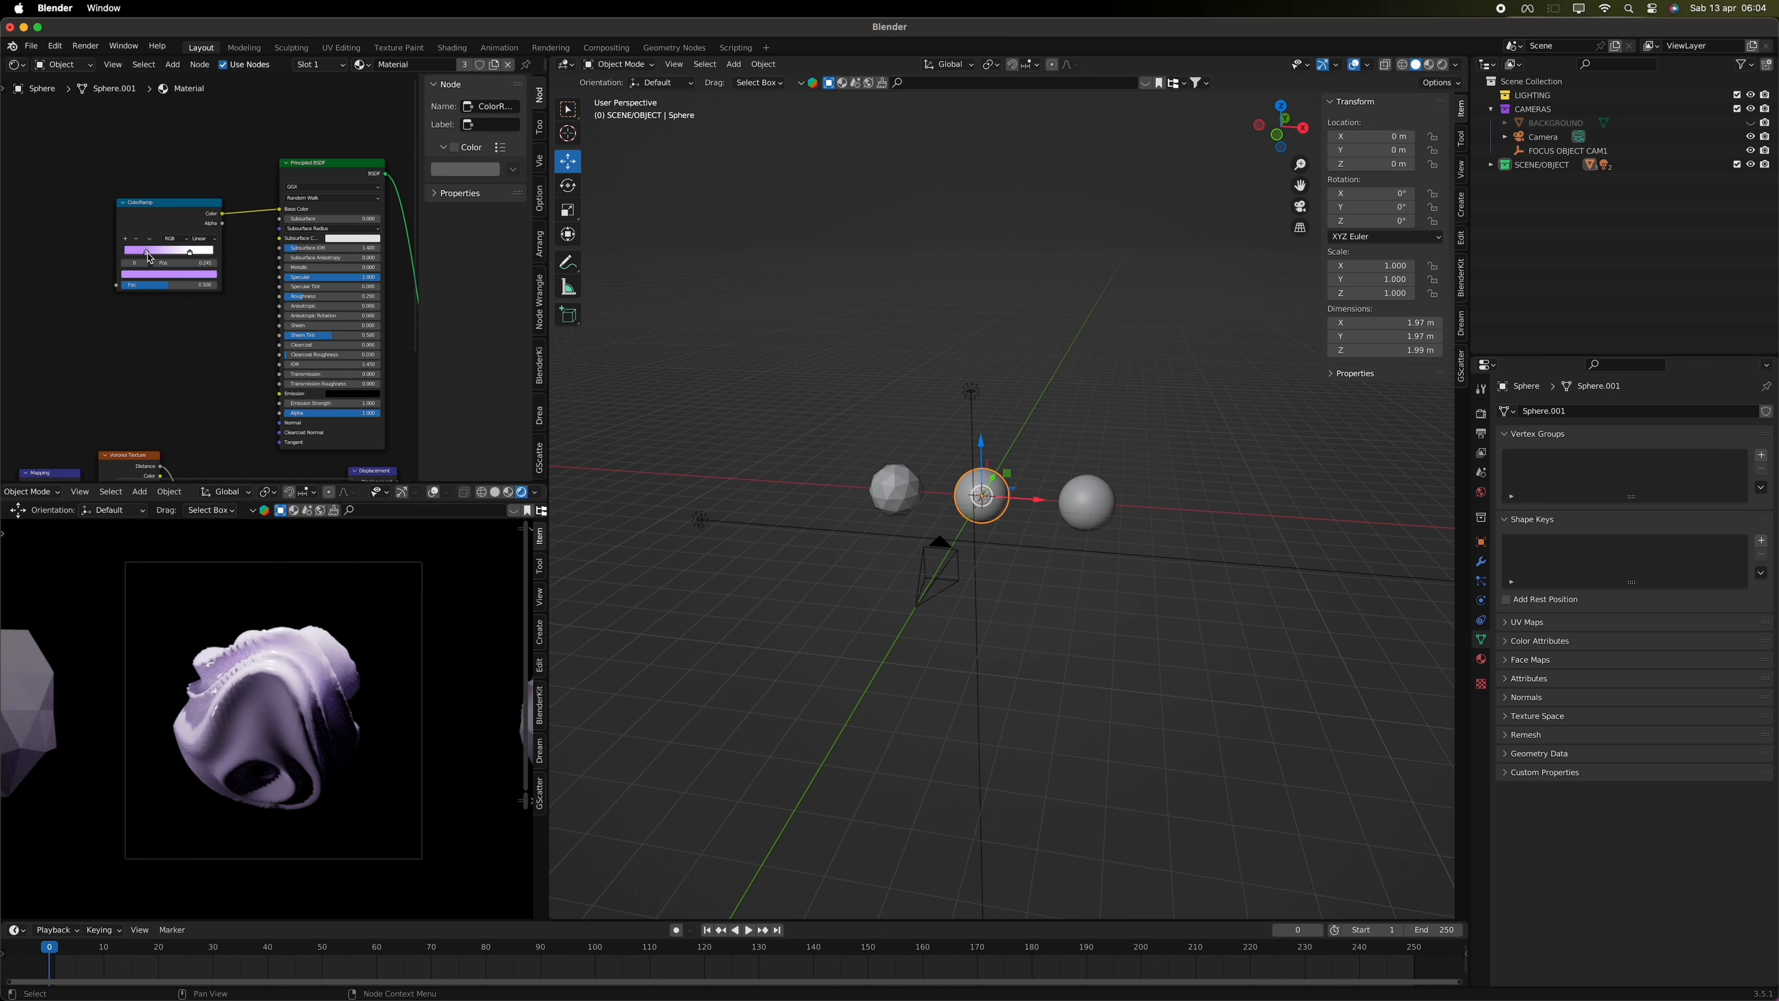
pyautogui.scroll(3, 380, 242)
pyautogui.moveTo(256, 278)
pyautogui.mouseDown()
pyautogui.moveTo(277, 279)
pyautogui.moveTo(242, 280)
pyautogui.mouseUp()
# - Undo the recent stop adjustments on the purple ColorRamp
pyautogui.moveTo(616, 554); pyautogui.dragTo(689, 533, button='middle')
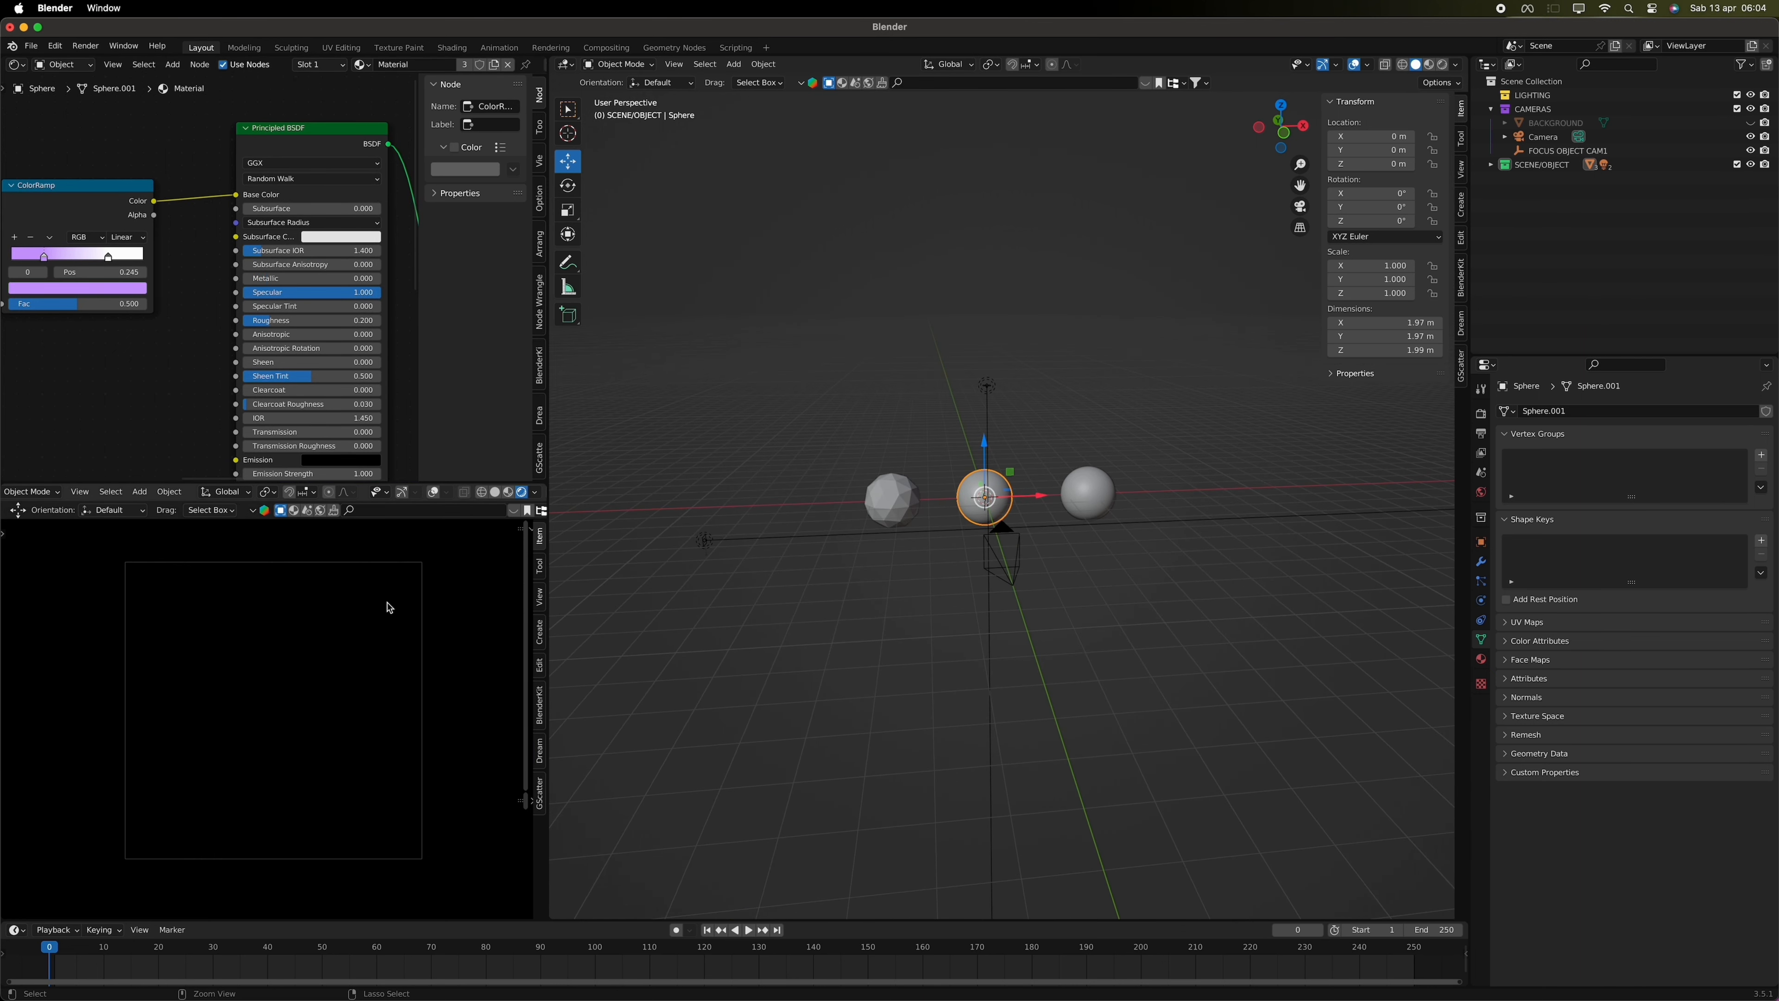
pyautogui.moveTo(387, 604); pyautogui.dragTo(367, 642, button='middle')
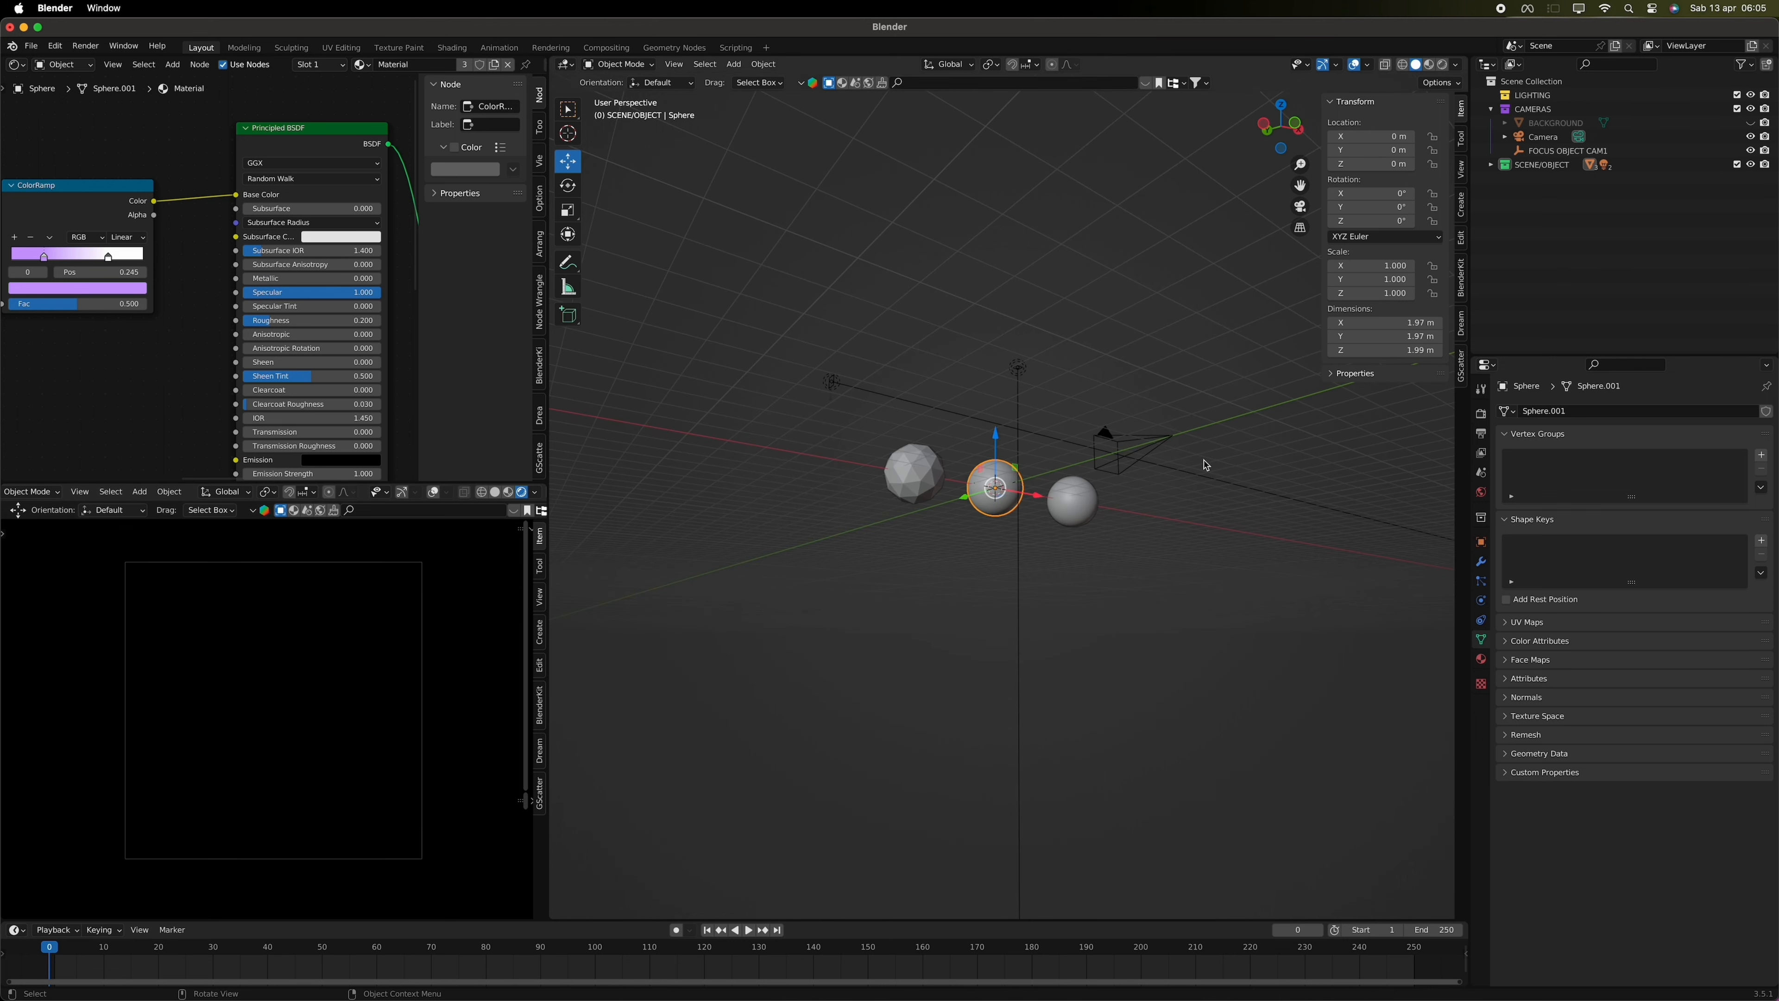
pyautogui.moveTo(1203, 462); pyautogui.dragTo(1149, 498, button='middle')
pyautogui.click(1001, 384)
pyautogui.click(984, 494)
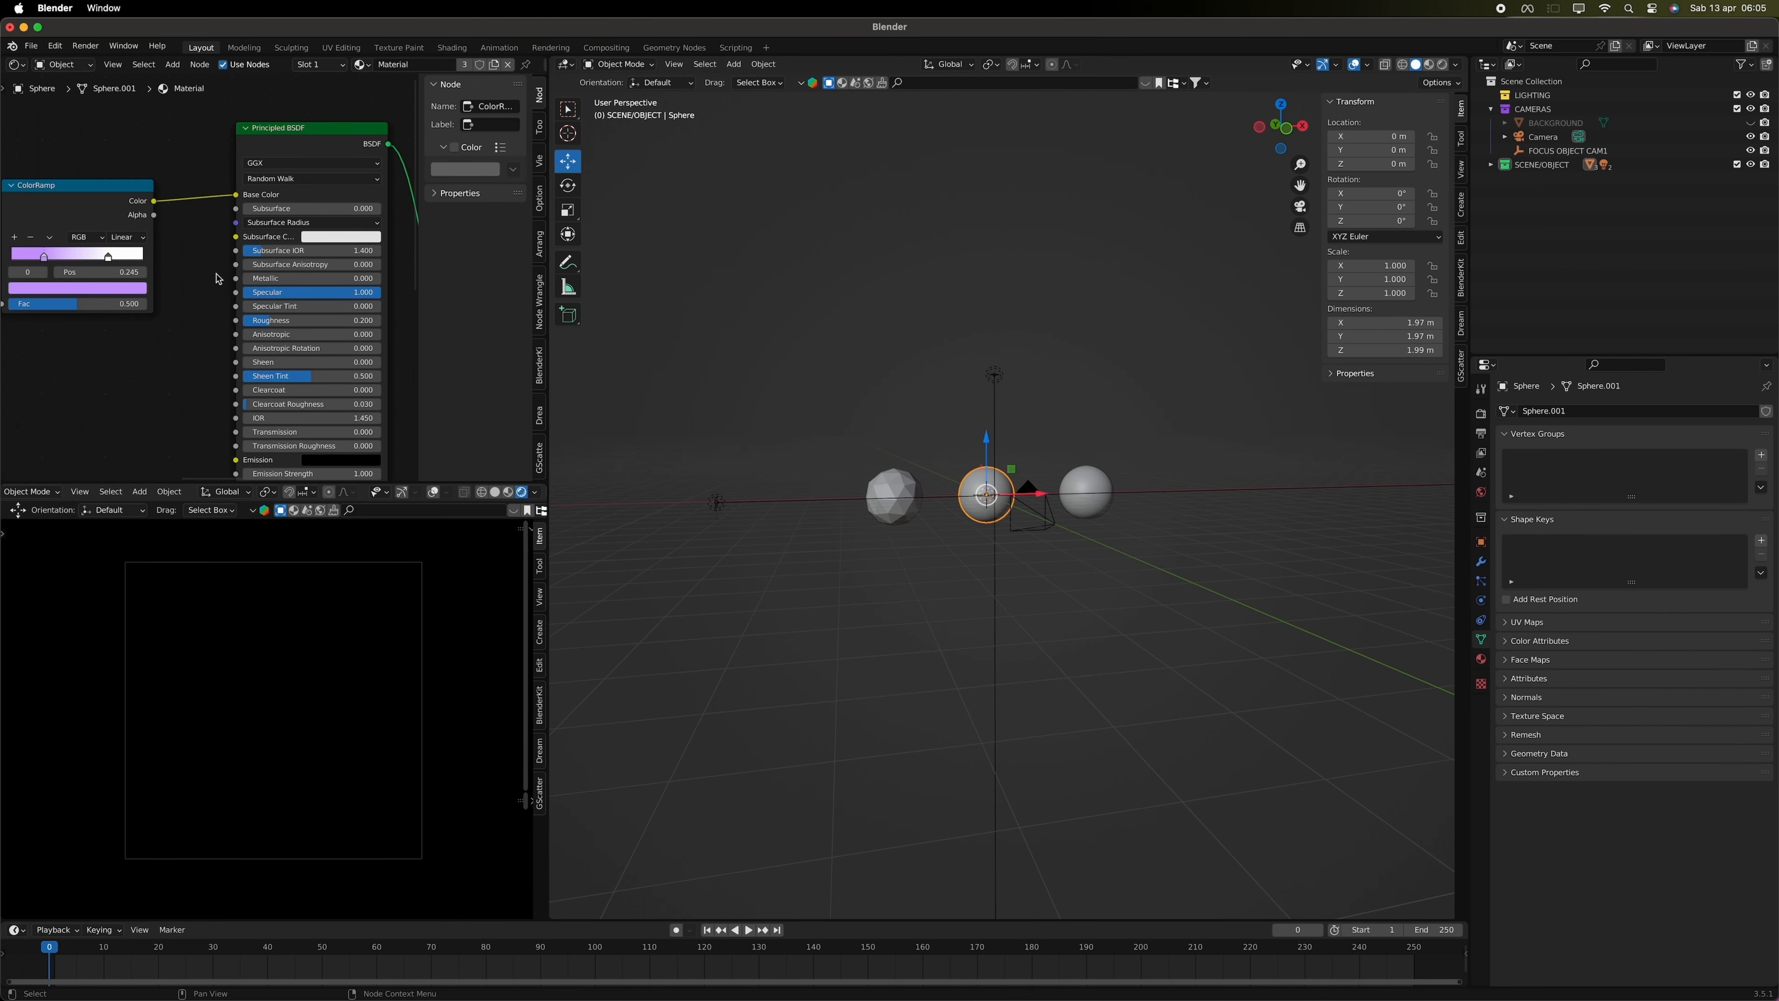
pyautogui.press('super+z')
pyautogui.press('super+z')
pyautogui.press('super+z')
pyautogui.press('super+z')
pyautogui.press('super+z')
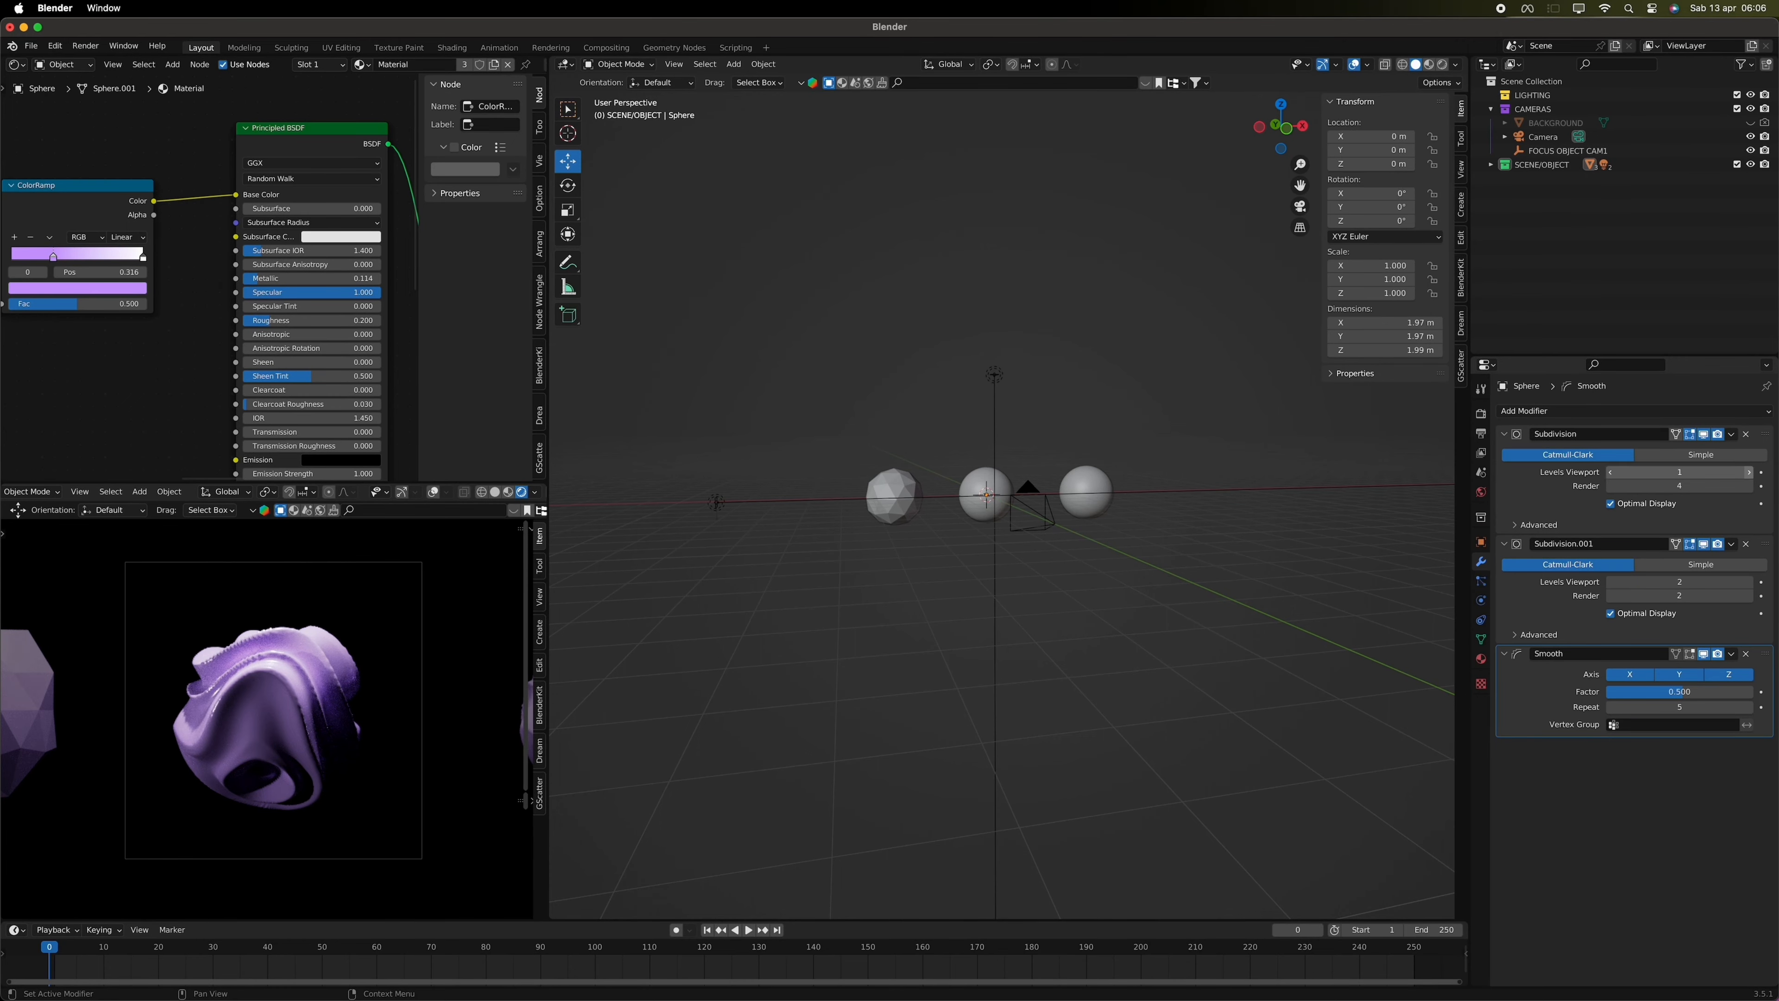
# - Set the Smooth modifier's factor to about 2.18 and its repeat count to 14
pyautogui.scroll(2, 310, 694)
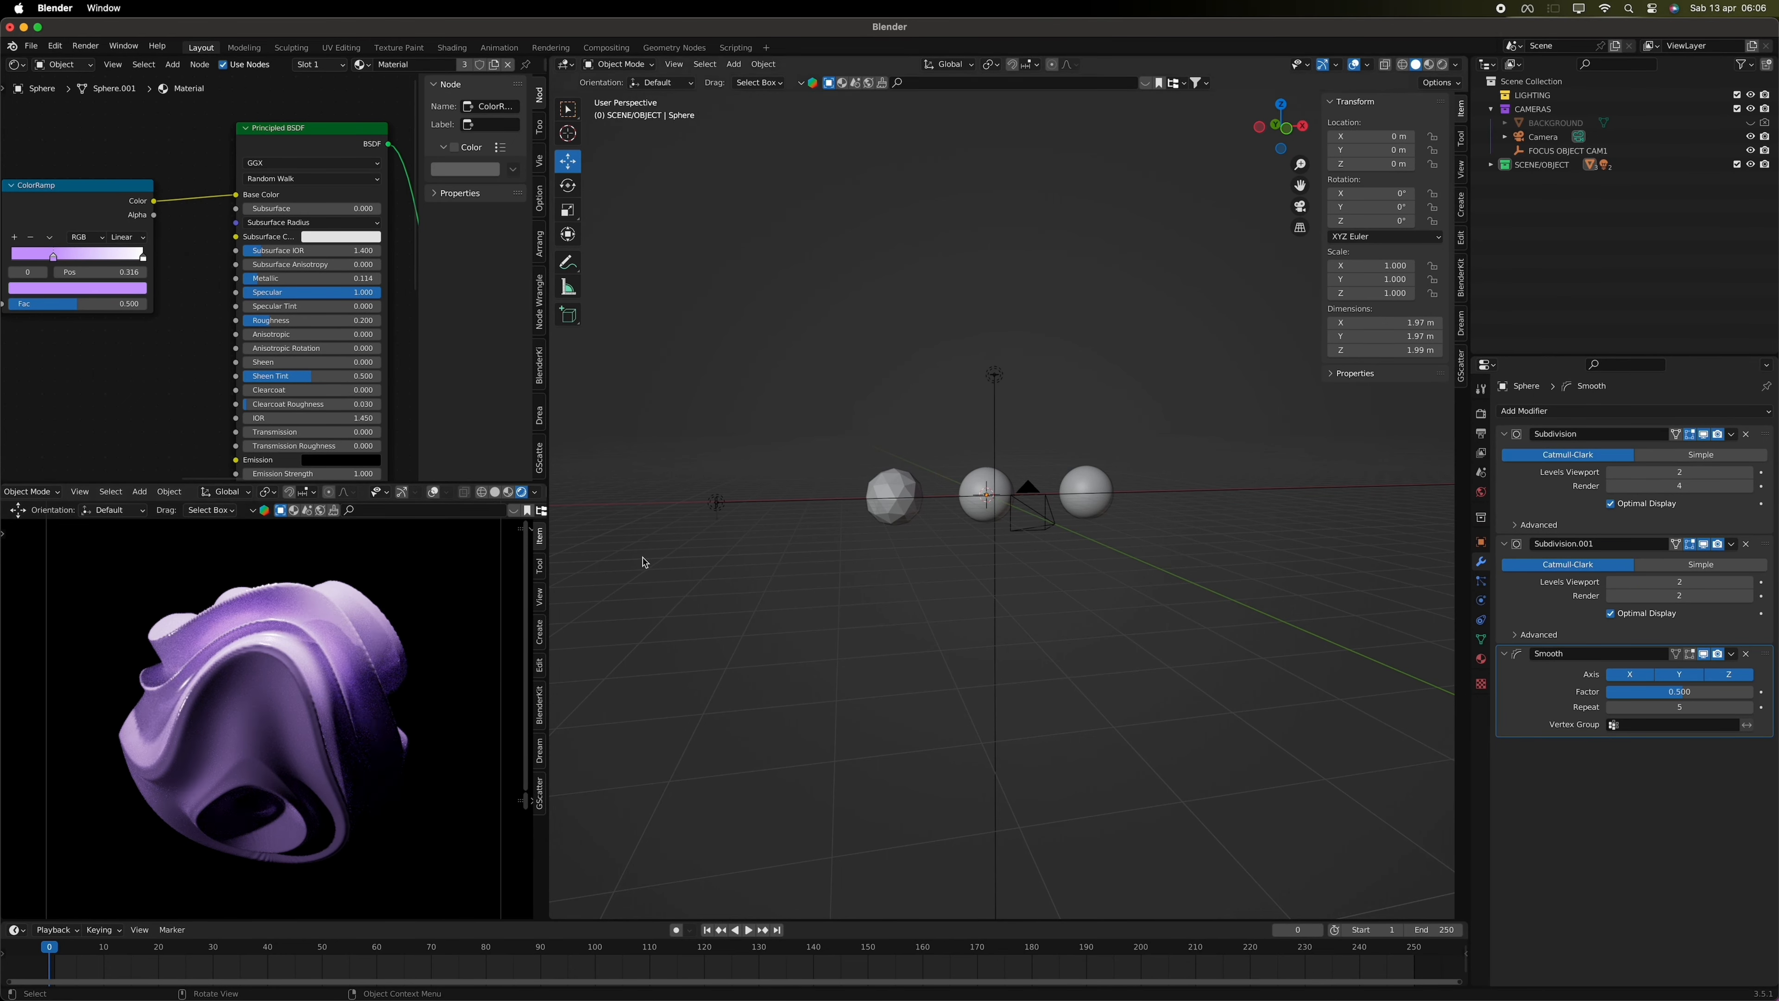
pyautogui.moveTo(1681, 692); pyautogui.dragTo(1748, 707)
# - Offset the Mapping node that feeds the Voronoi Texture to about X 5.4 m and Y 2 m
pyautogui.scroll(-10, 344, 377)
pyautogui.hscroll(-6, 343, 377)
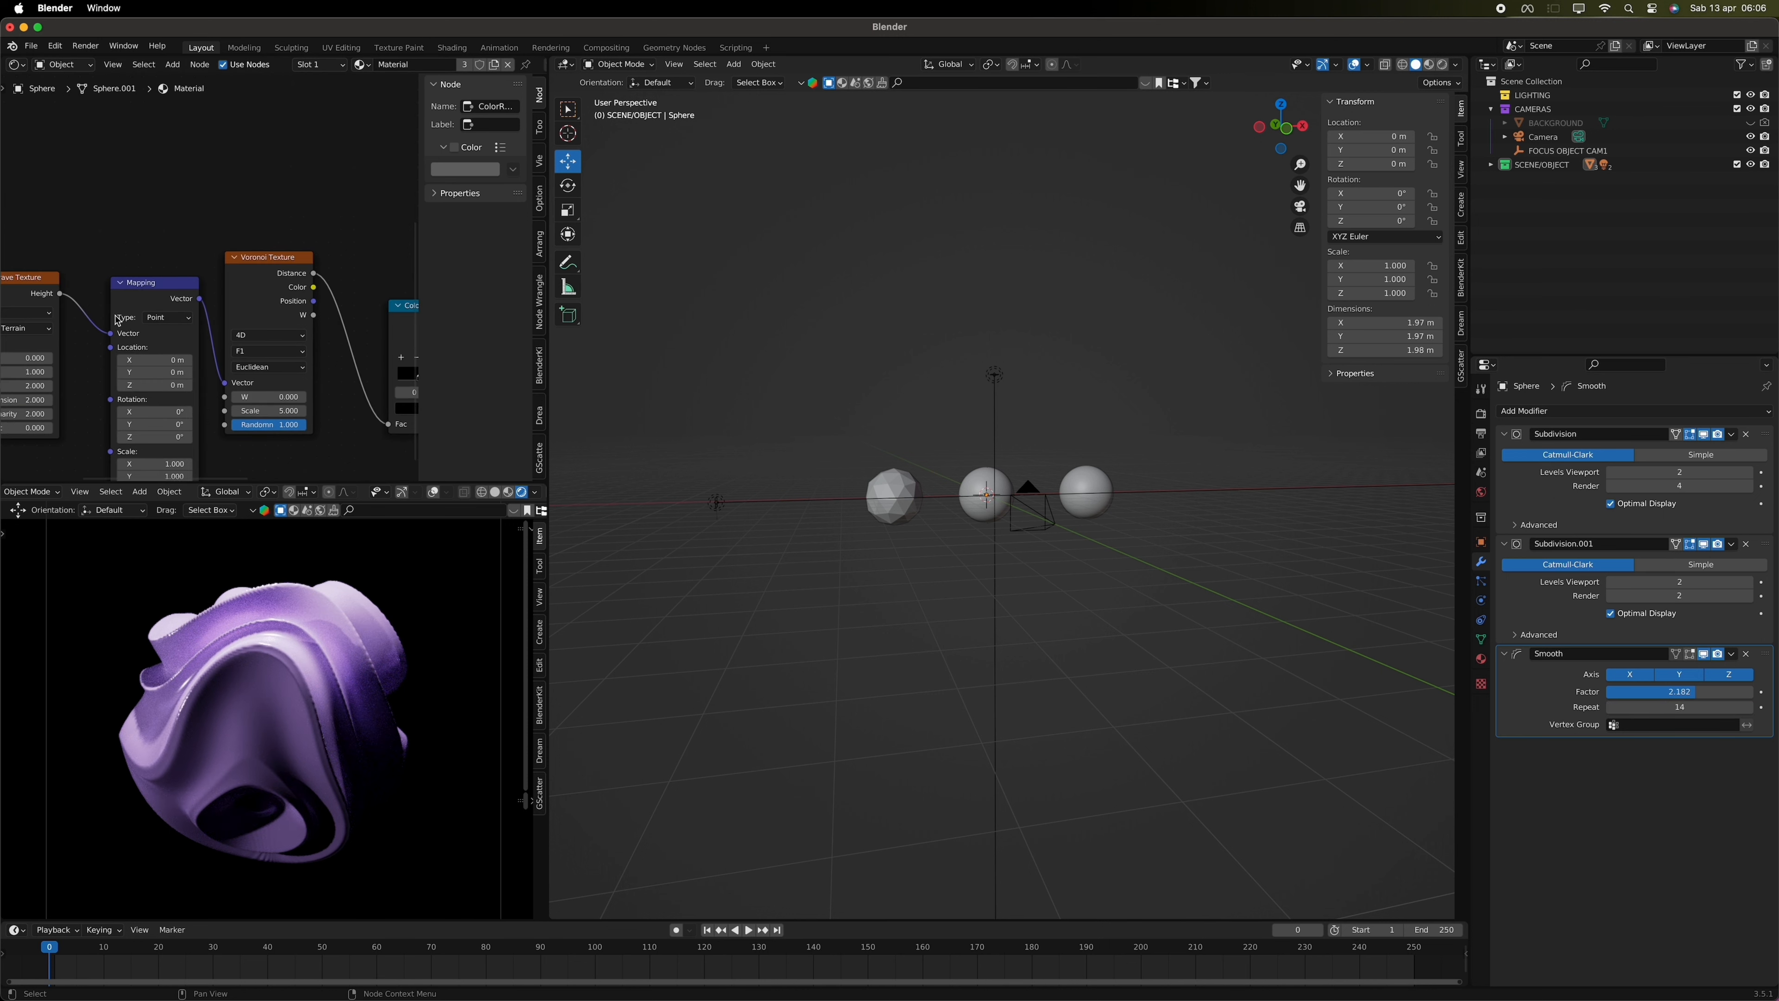
pyautogui.hscroll(3, 337, 350)
pyautogui.moveTo(306, 288)
pyautogui.mouseDown()
pyautogui.moveTo(396, 291)
pyautogui.moveTo(298, 301)
pyautogui.mouseUp()
pyautogui.hscroll(-2, 309, 303)
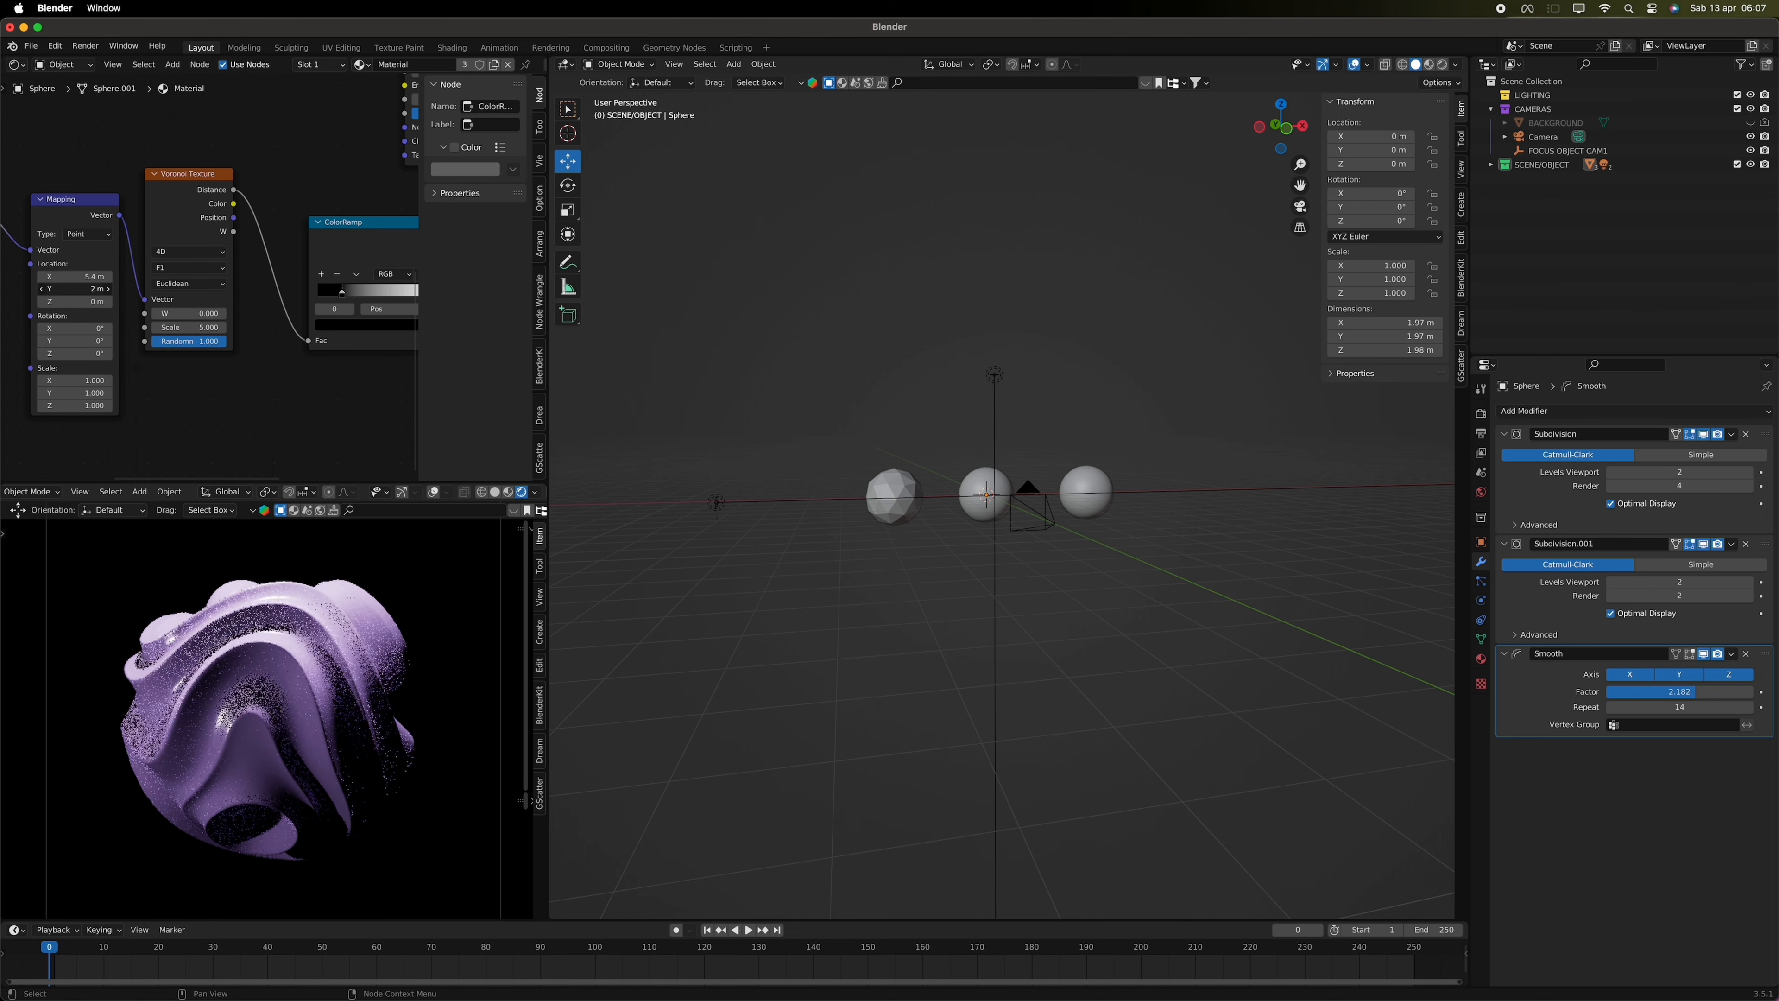
# - Set the Mapping node's Location Y to 3.7 m and its rotation to Y 46.8° and Z 27°
pyautogui.moveTo(78, 289); pyautogui.dragTo(106, 353)
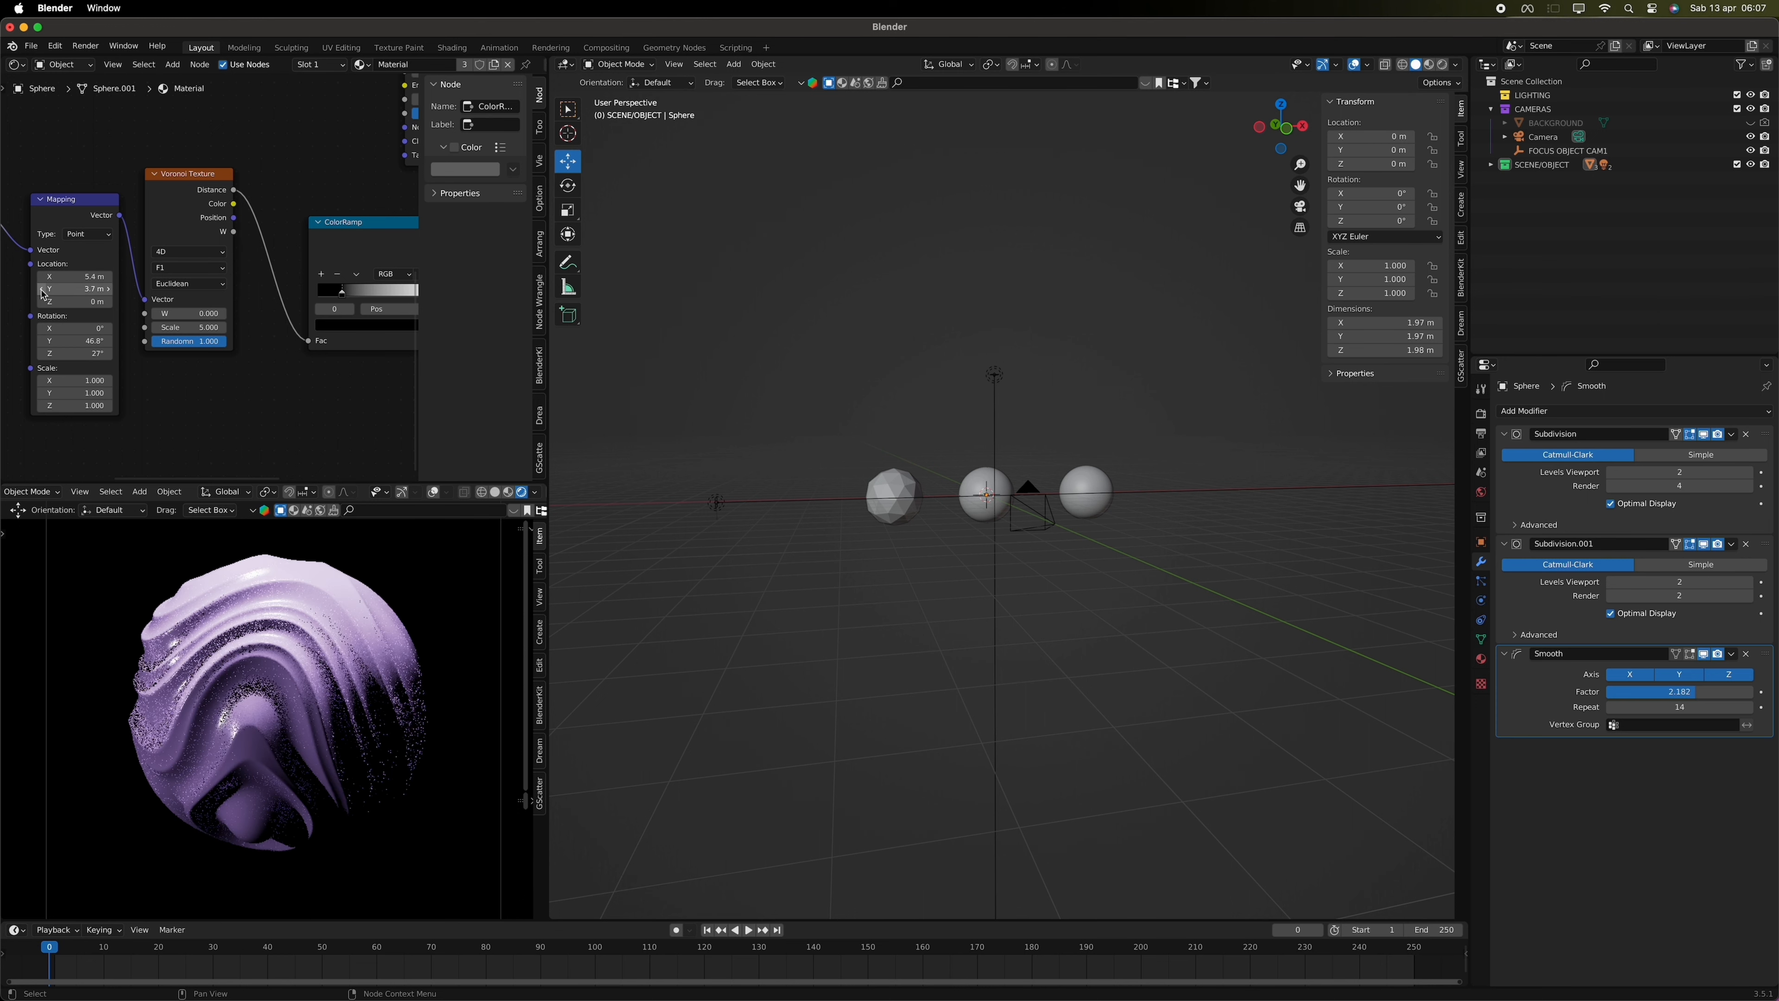
pyautogui.click(115, 289)
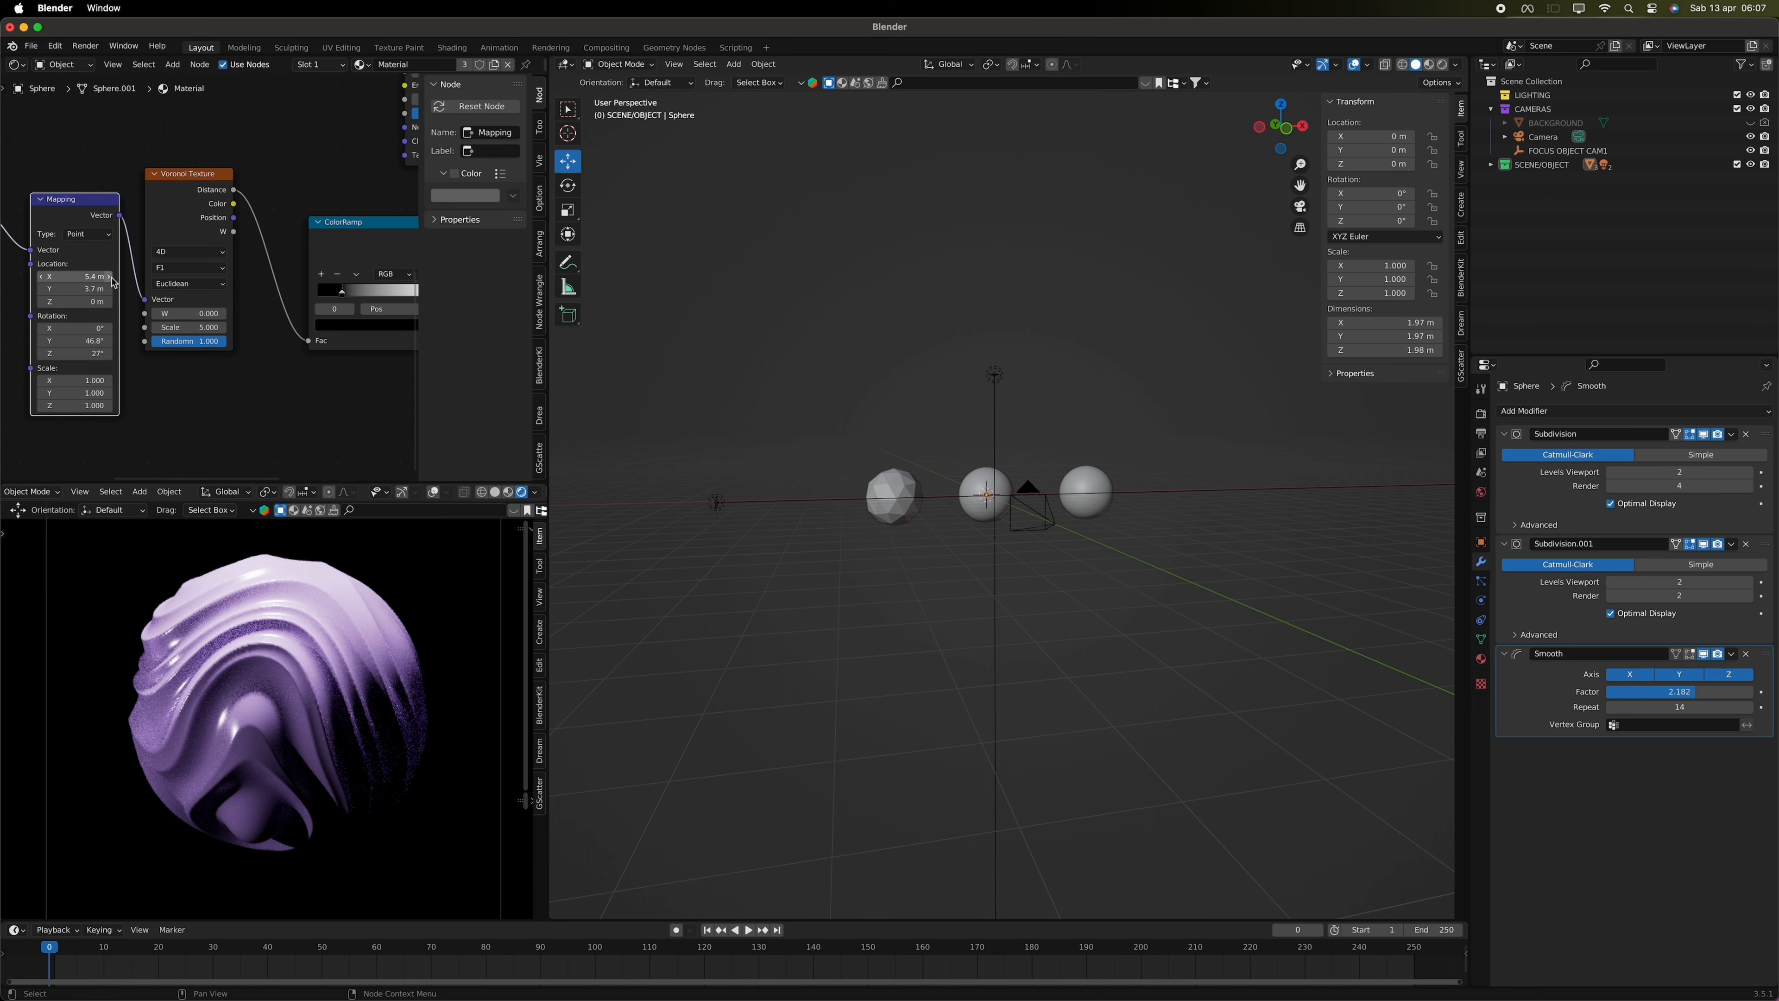
pyautogui.click(111, 277)
pyautogui.moveTo(71, 280); pyautogui.dragTo(109, 302)
pyautogui.click(43, 303)
pyautogui.click(43, 302)
pyautogui.click(108, 302)
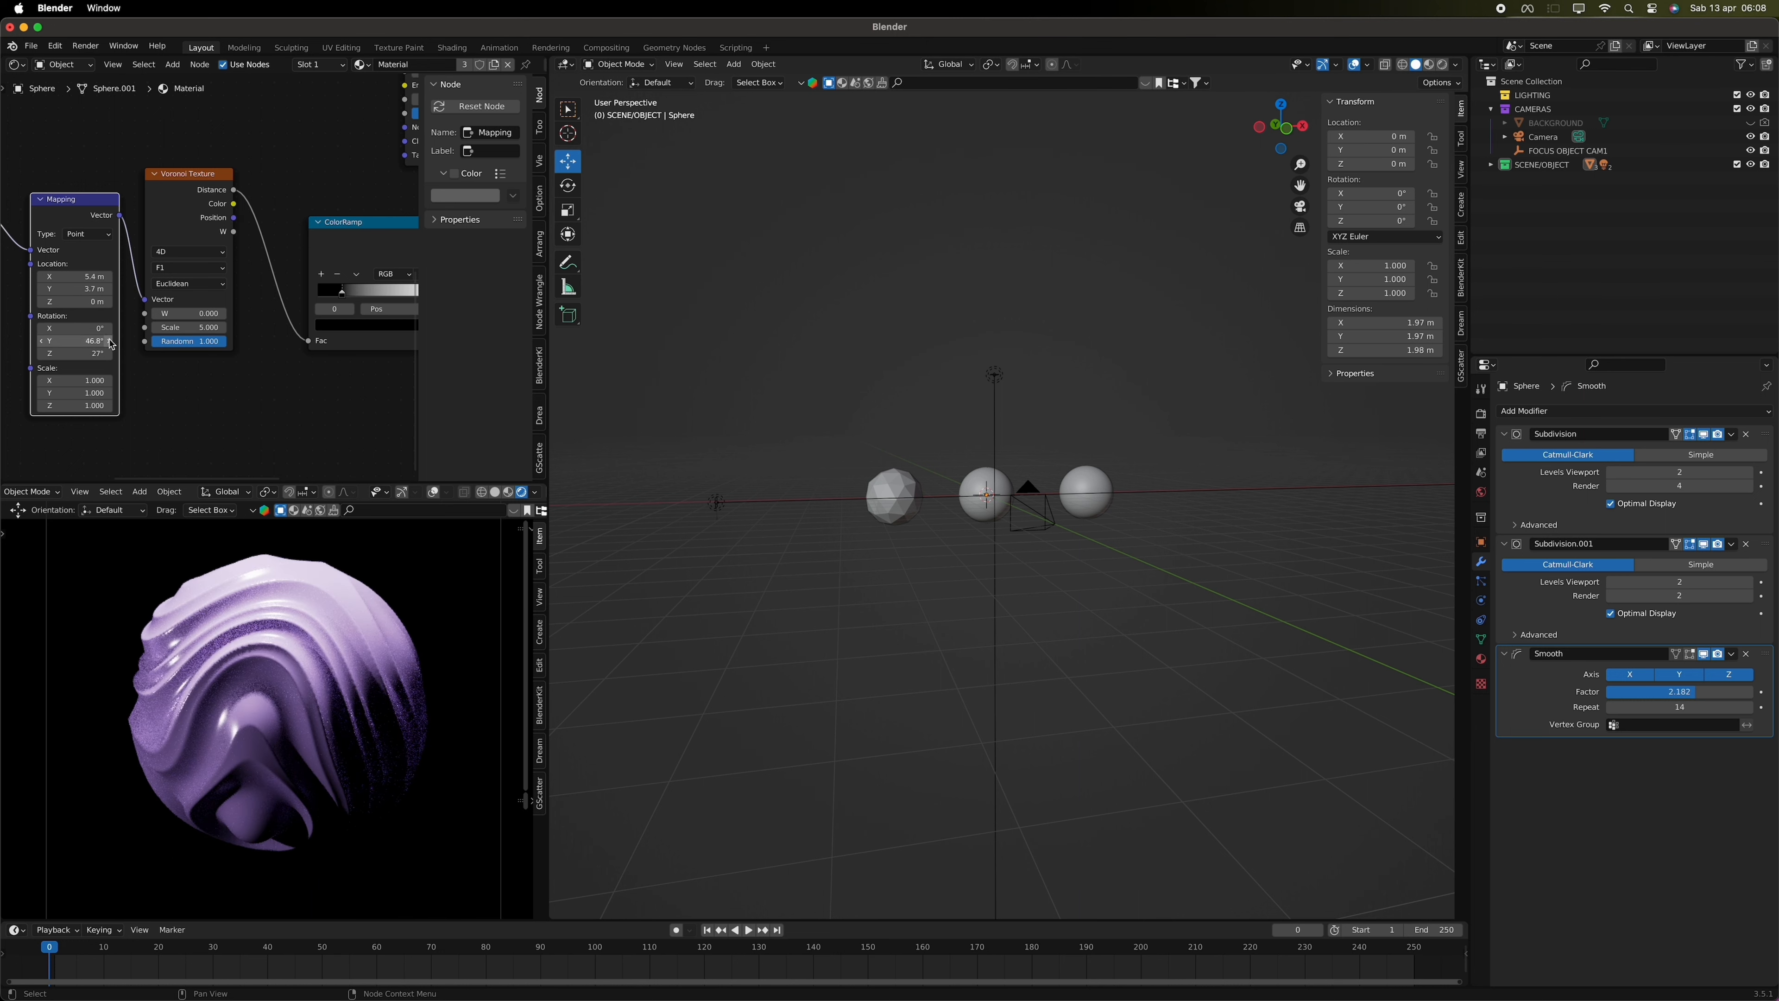
pyautogui.moveTo(186, 327); pyautogui.dragTo(186, 329)
# - Try the Musgrave Texture with W at 2 and Dimension at 0
pyautogui.hscroll(10, 226, 330)
pyautogui.scroll(5, 229, 339)
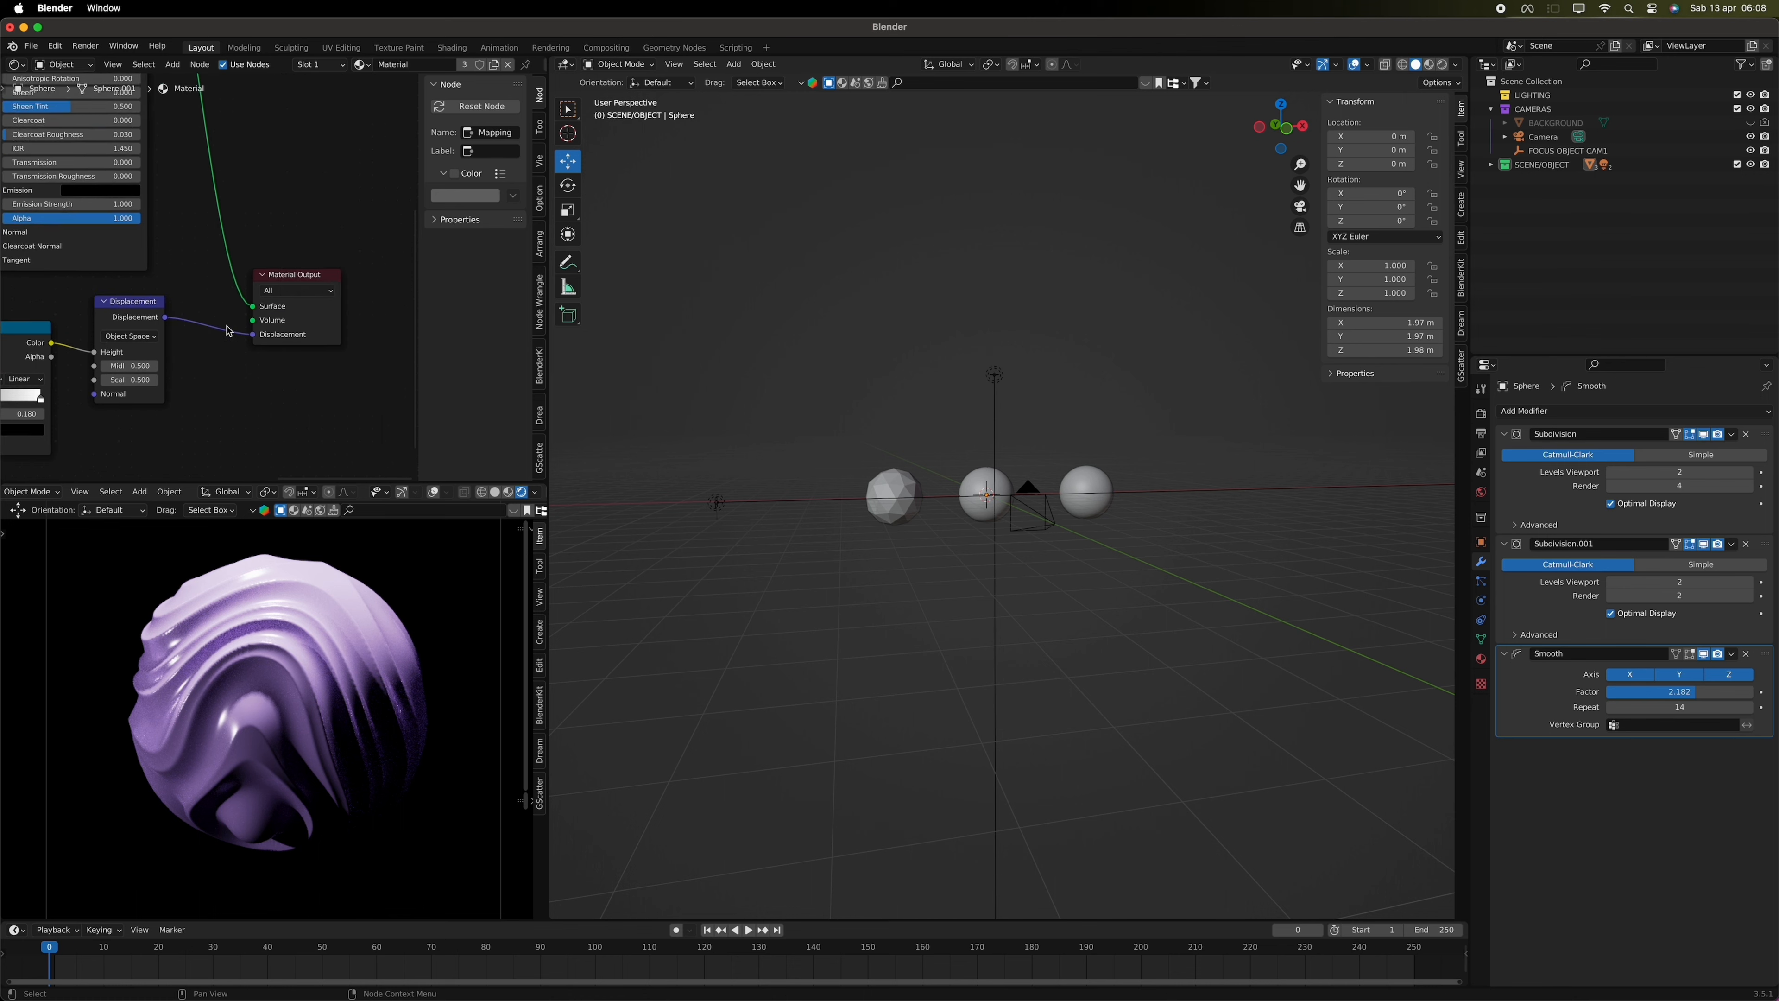
pyautogui.hscroll(-12, 230, 343)
pyautogui.scroll(2, 230, 343)
pyautogui.moveTo(184, 371); pyautogui.dragTo(180, 413)
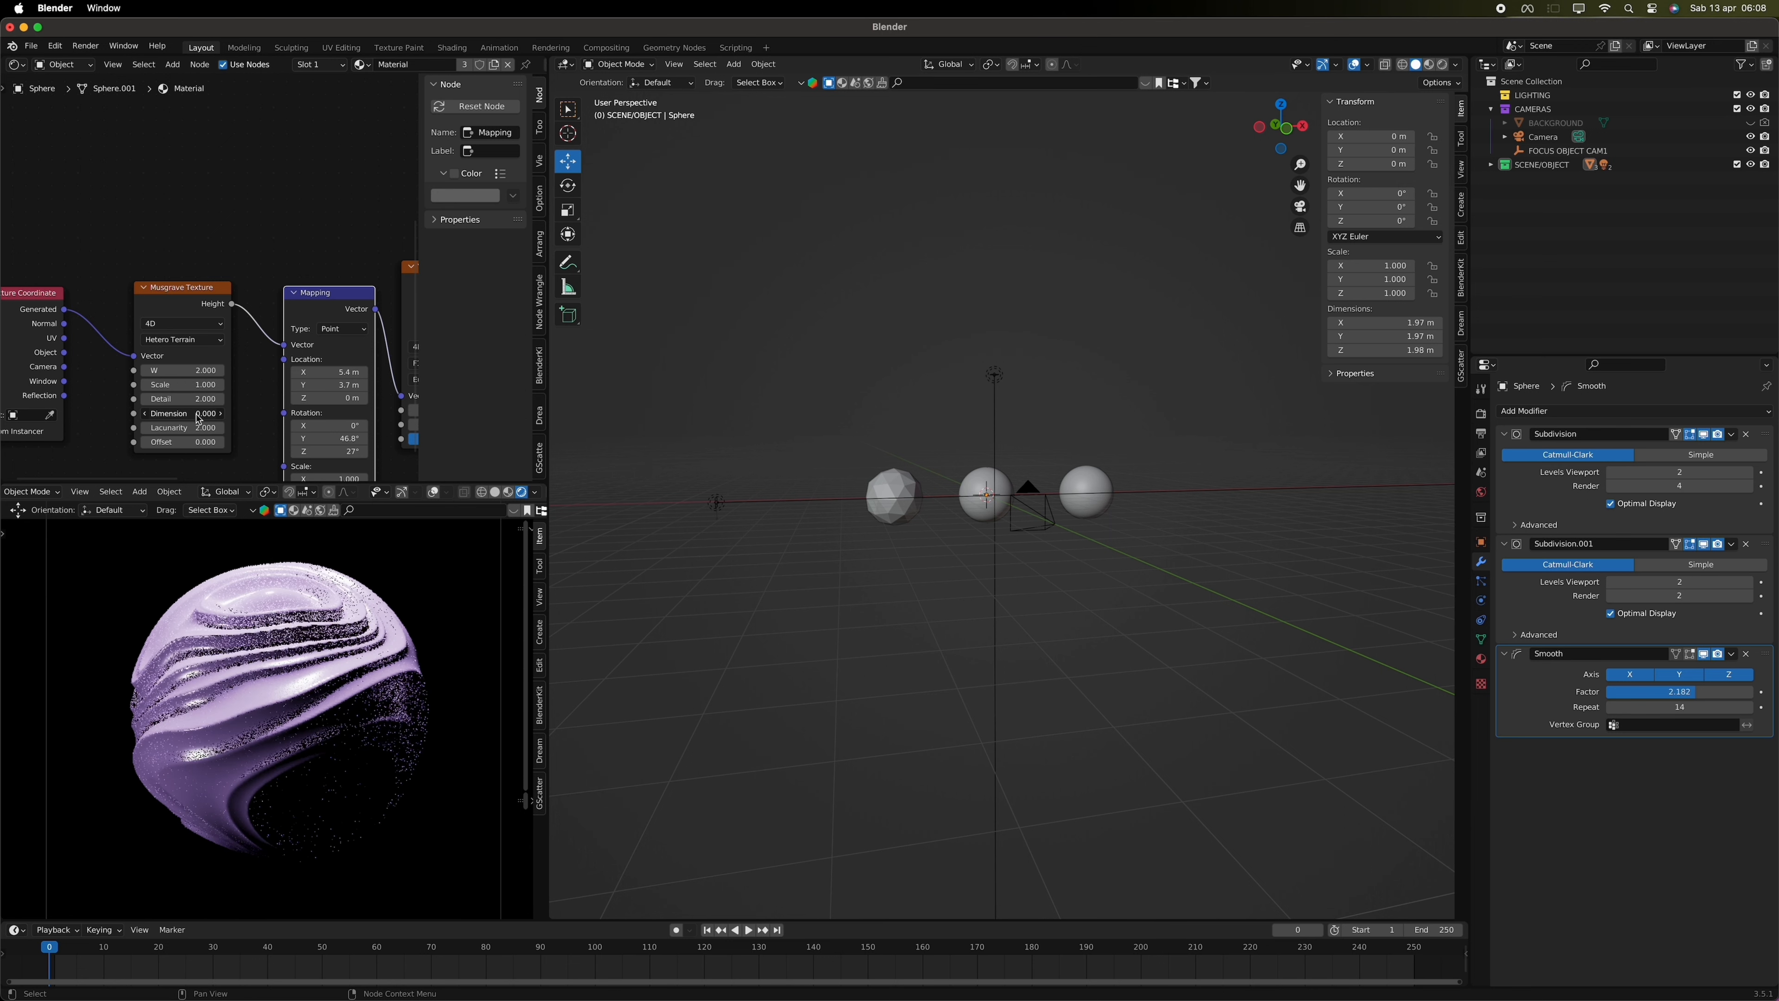
# - Undo the Musgrave Dimension change and save the file as PROVE MATERIALE.blend
pyautogui.press('super+z')
pyautogui.press('super+s')
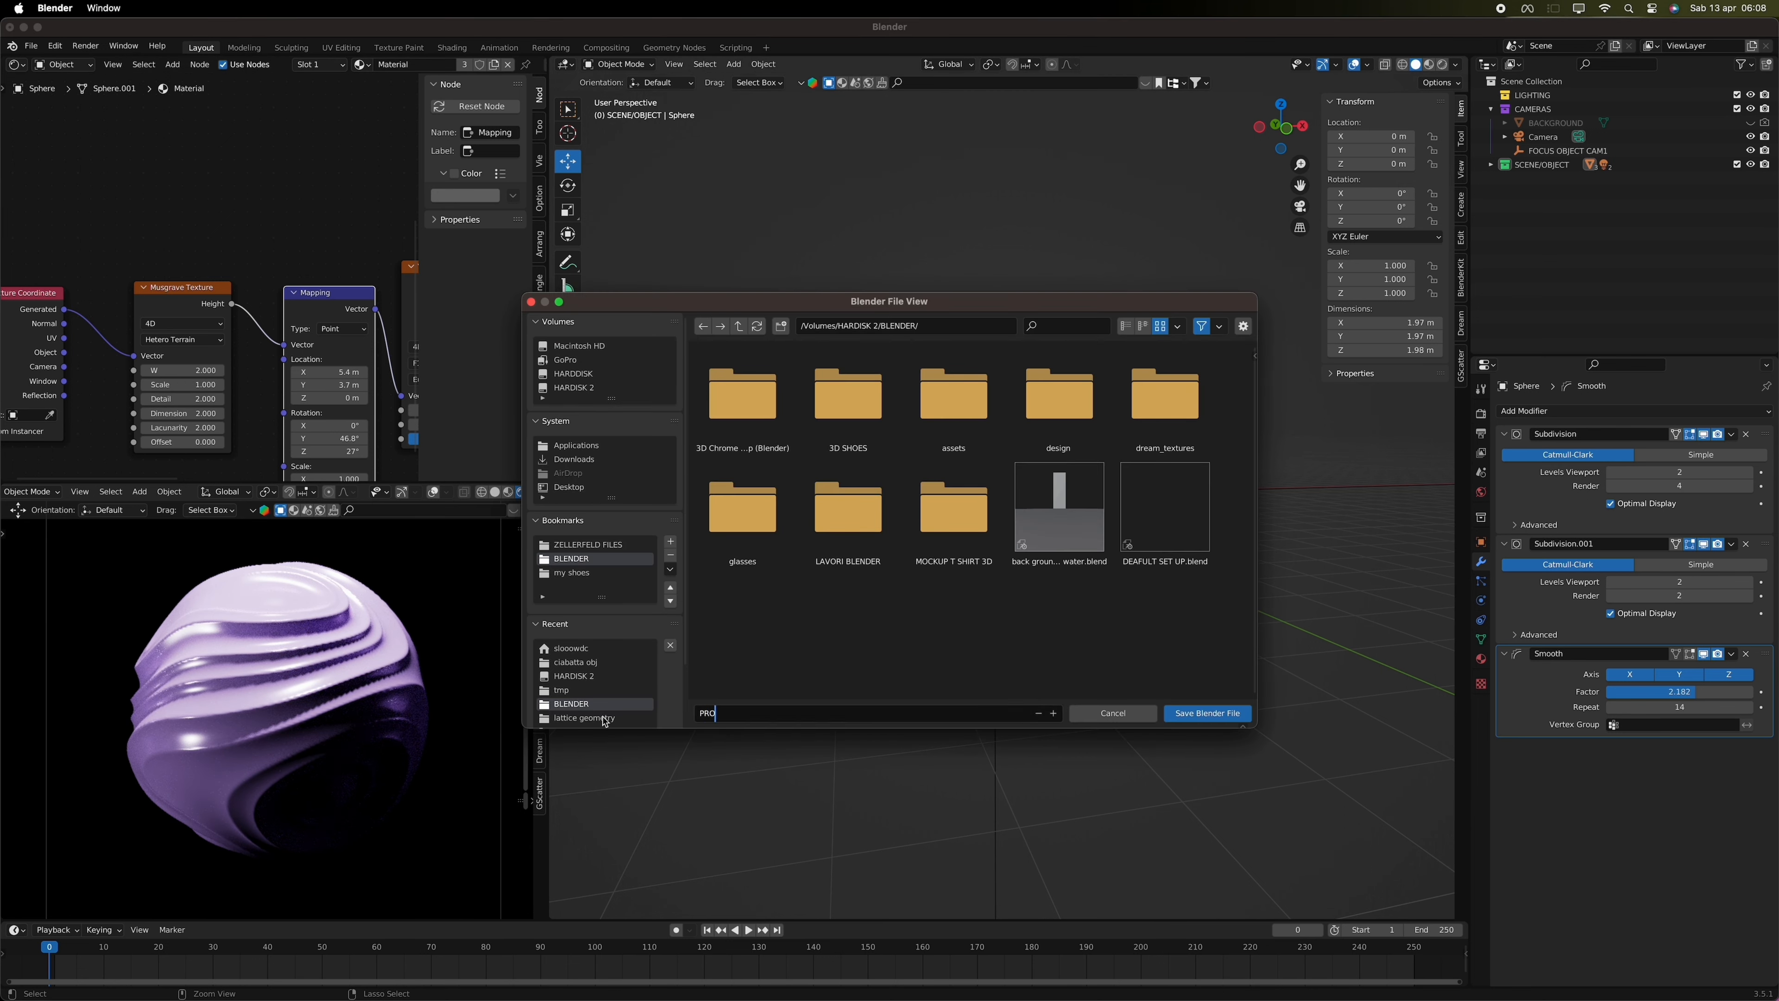
pyautogui.click(1226, 714)
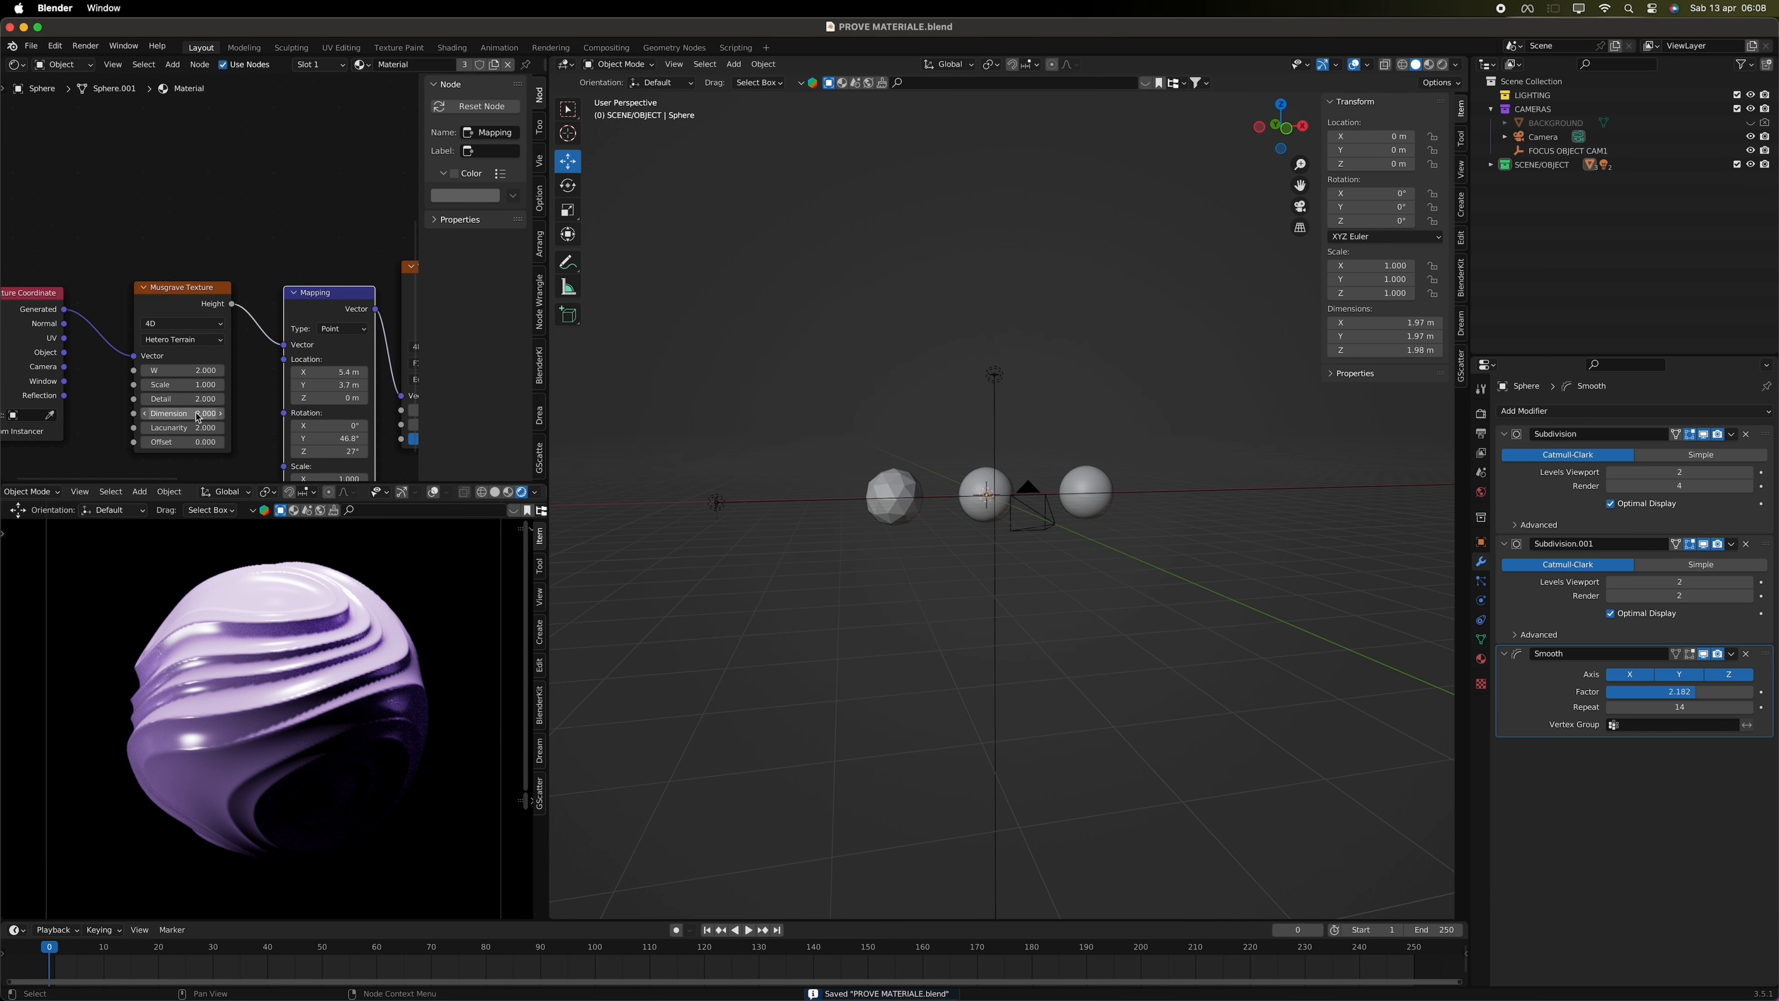
# - Try raising the Musgrave Texture's Dimension to about 19.2 and W to about 26.8, and undo the changes
pyautogui.moveTo(199, 413); pyautogui.dragTo(320, 413)
pyautogui.moveTo(170, 371); pyautogui.dragTo(344, 371)
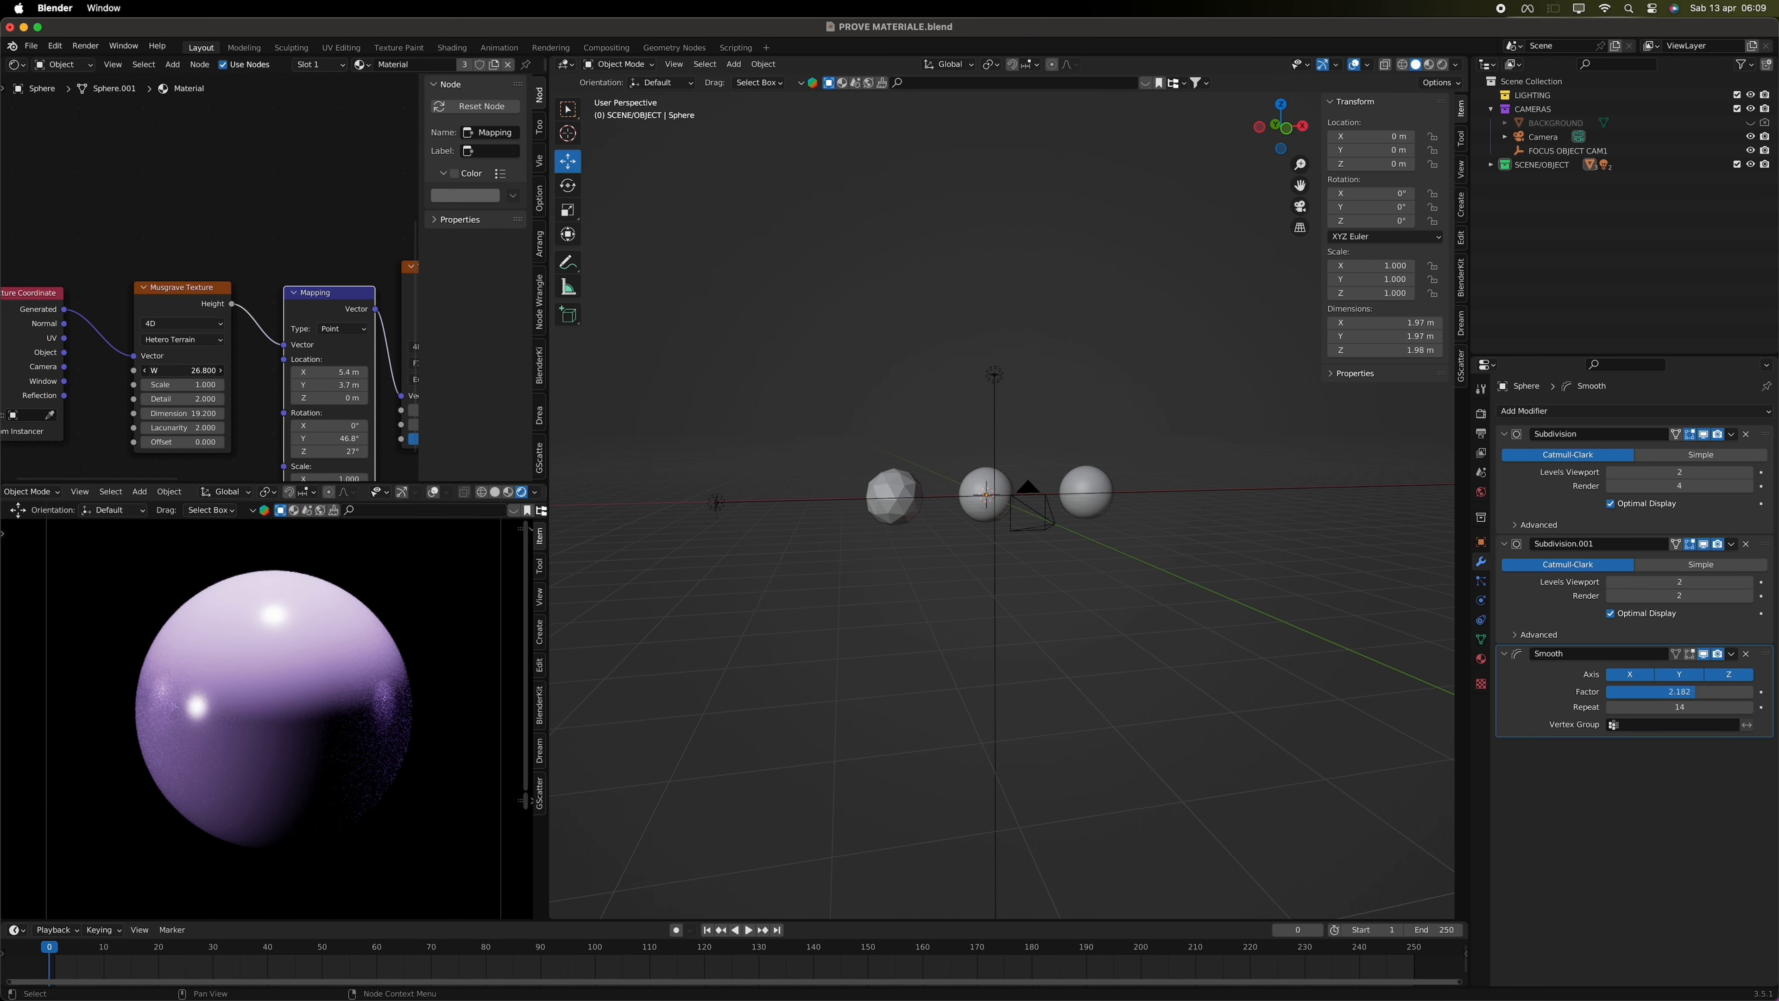
pyautogui.moveTo(182, 370); pyautogui.dragTo(118, 370)
pyautogui.hotkey('ctrl', 'z')
pyautogui.press('super+z')
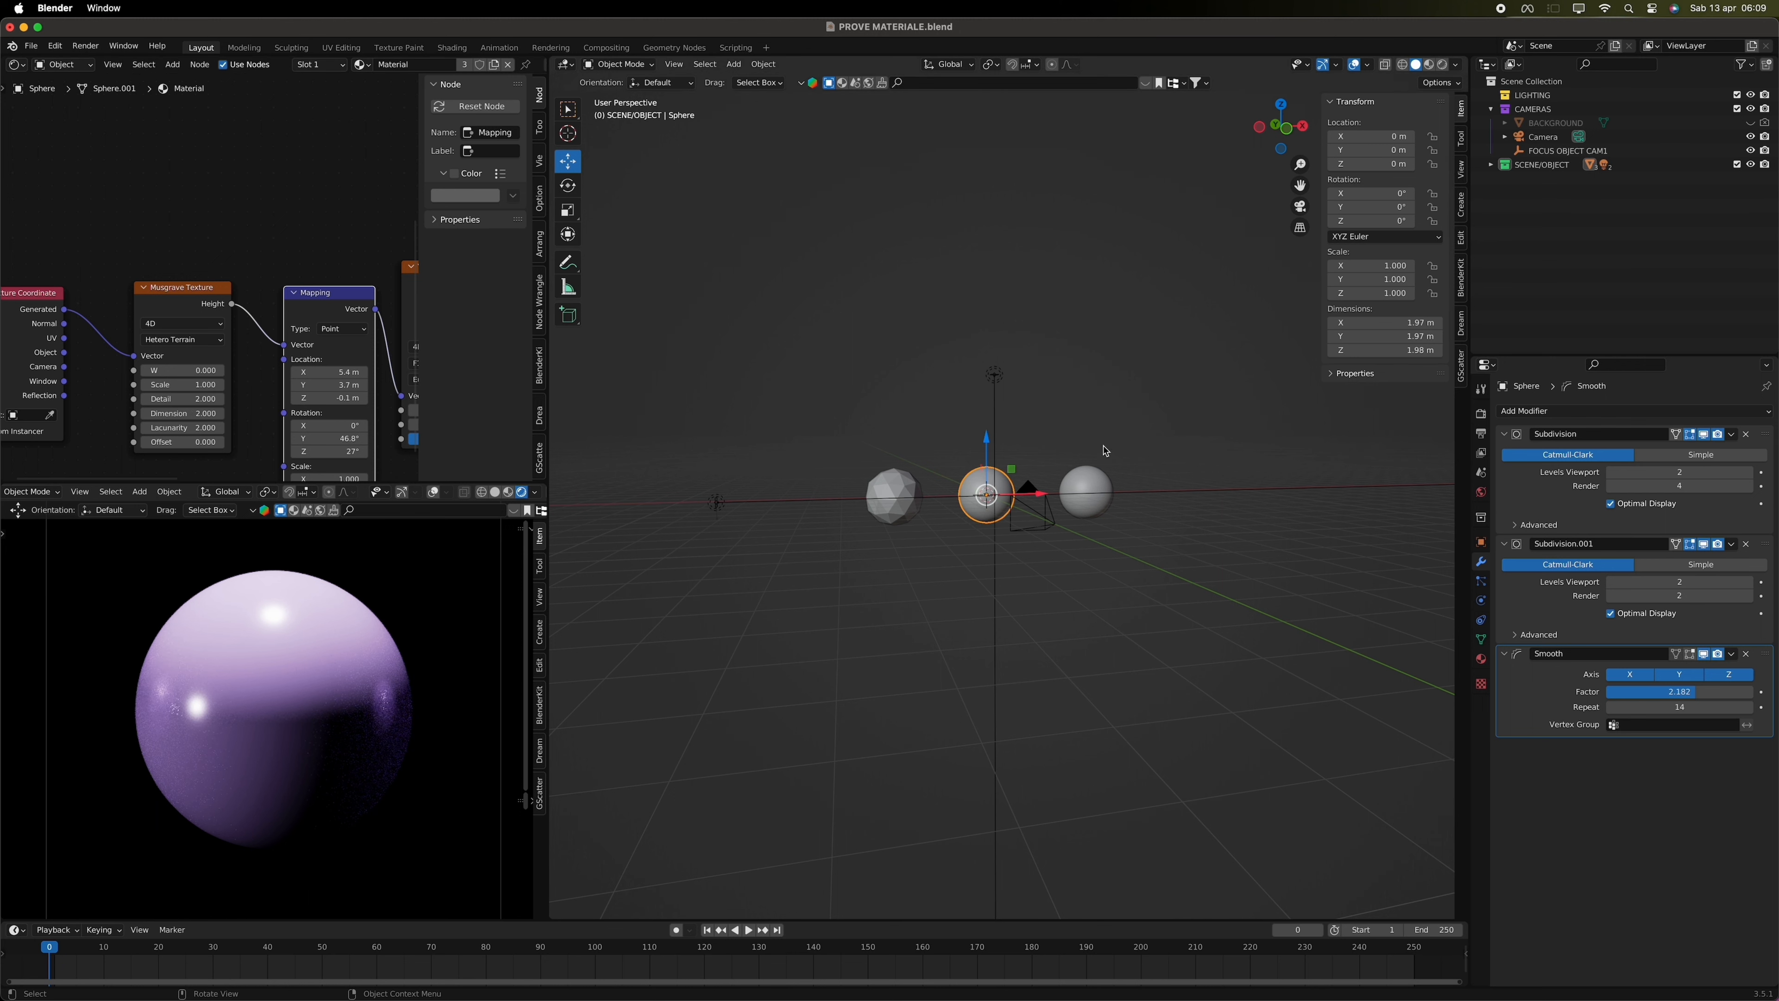
# - Refresh the rendered camera preview and set the Musgrave Texture's W to 0.1 and Scale to 1.1
pyautogui.moveTo(757, 574); pyautogui.dragTo(701, 589, button='middle')
pyautogui.click(495, 492)
pyautogui.click(521, 492)
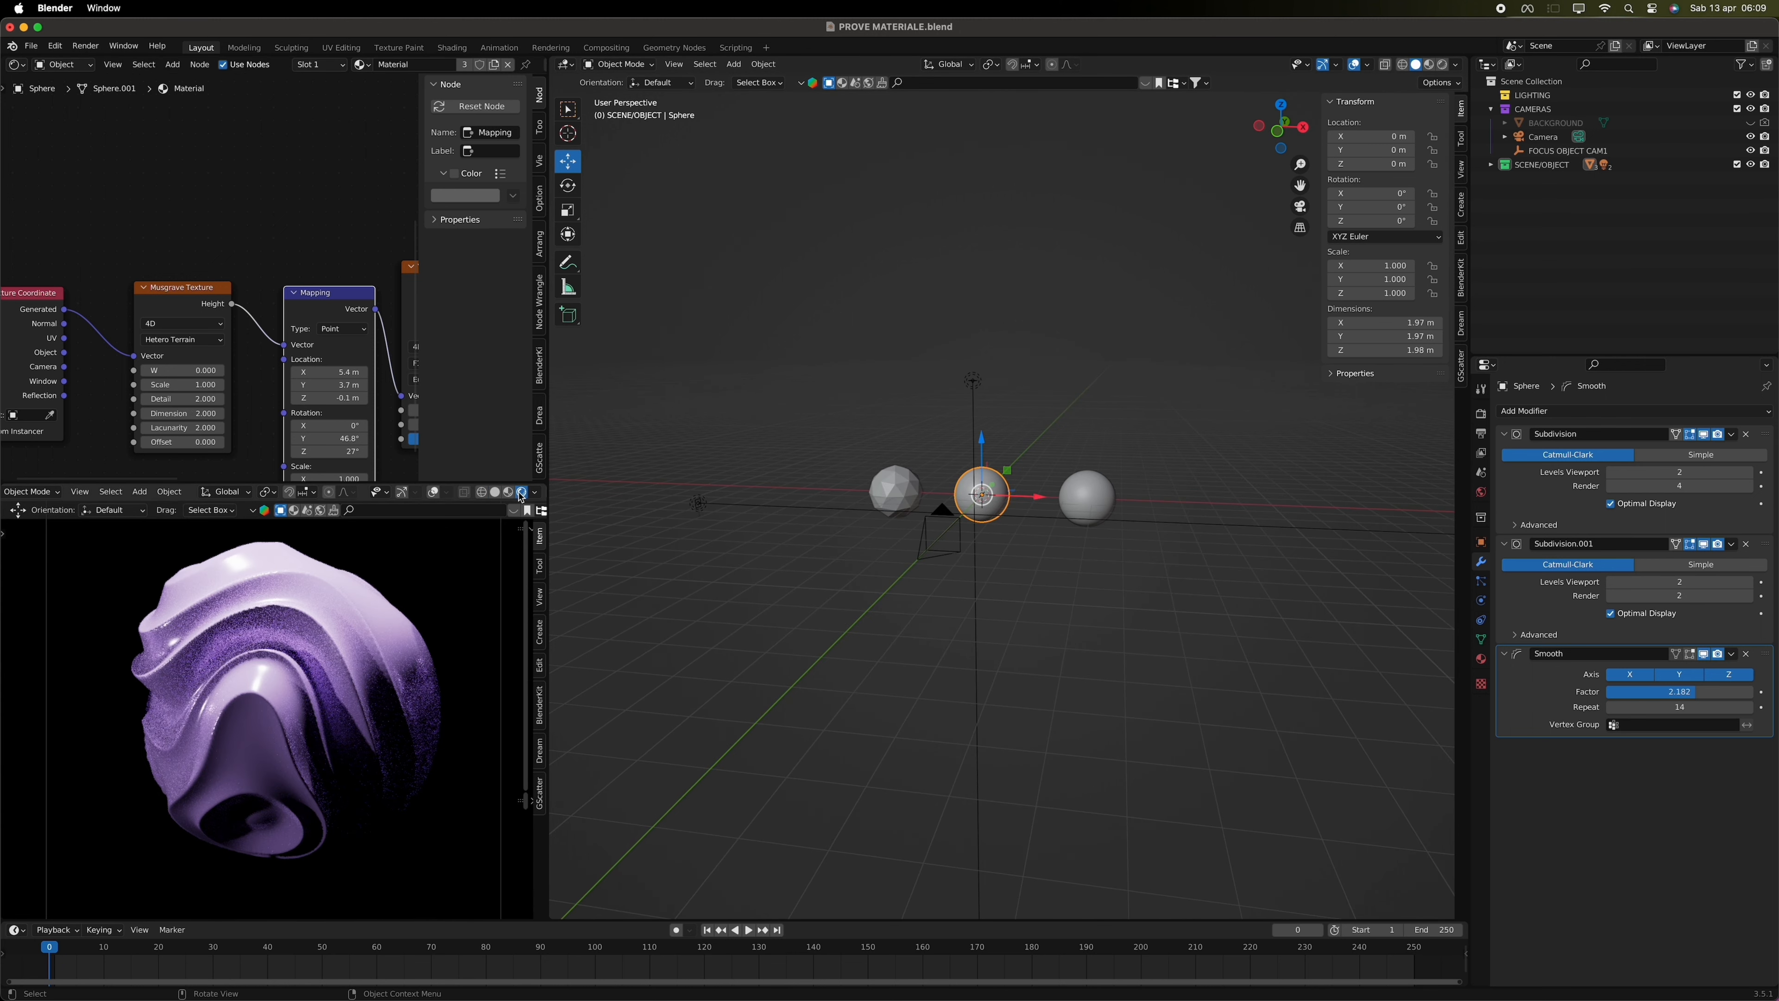
pyautogui.click(222, 370)
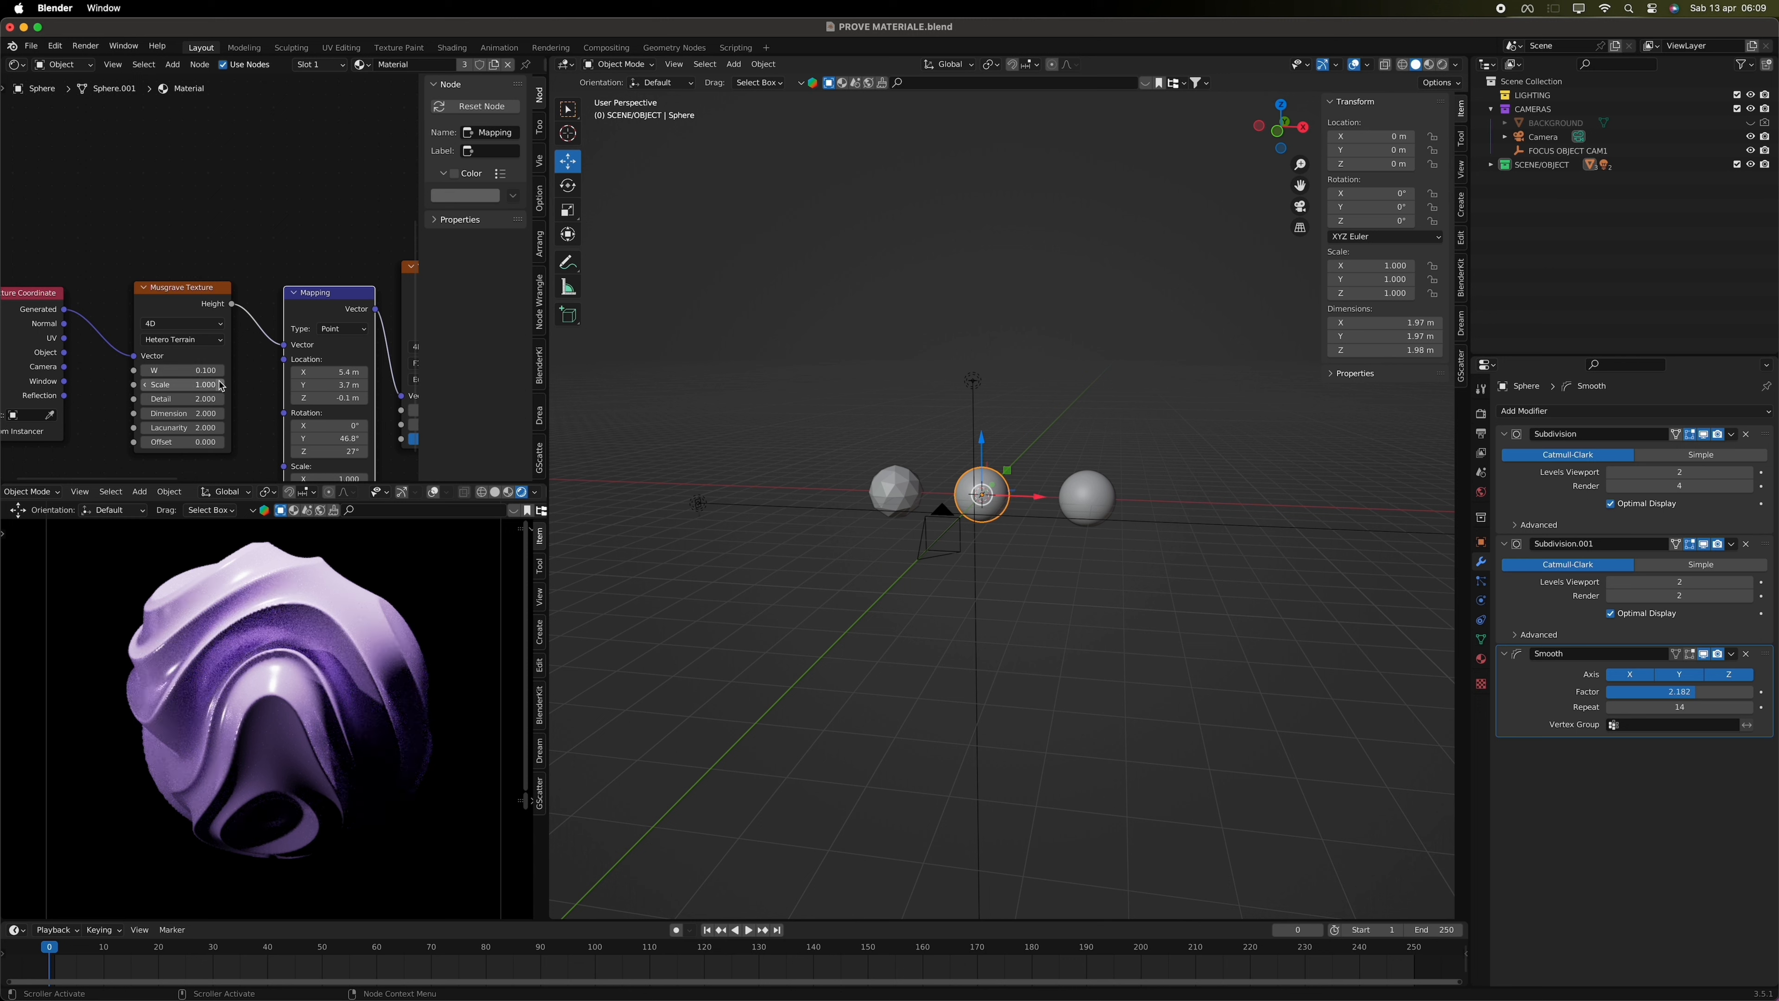
pyautogui.click(222, 384)
# - Try the Mapping node's Y scale at 1.1, and return it to 1
pyautogui.moveTo(153, 396); pyautogui.dragTo(7, 340, button='middle')
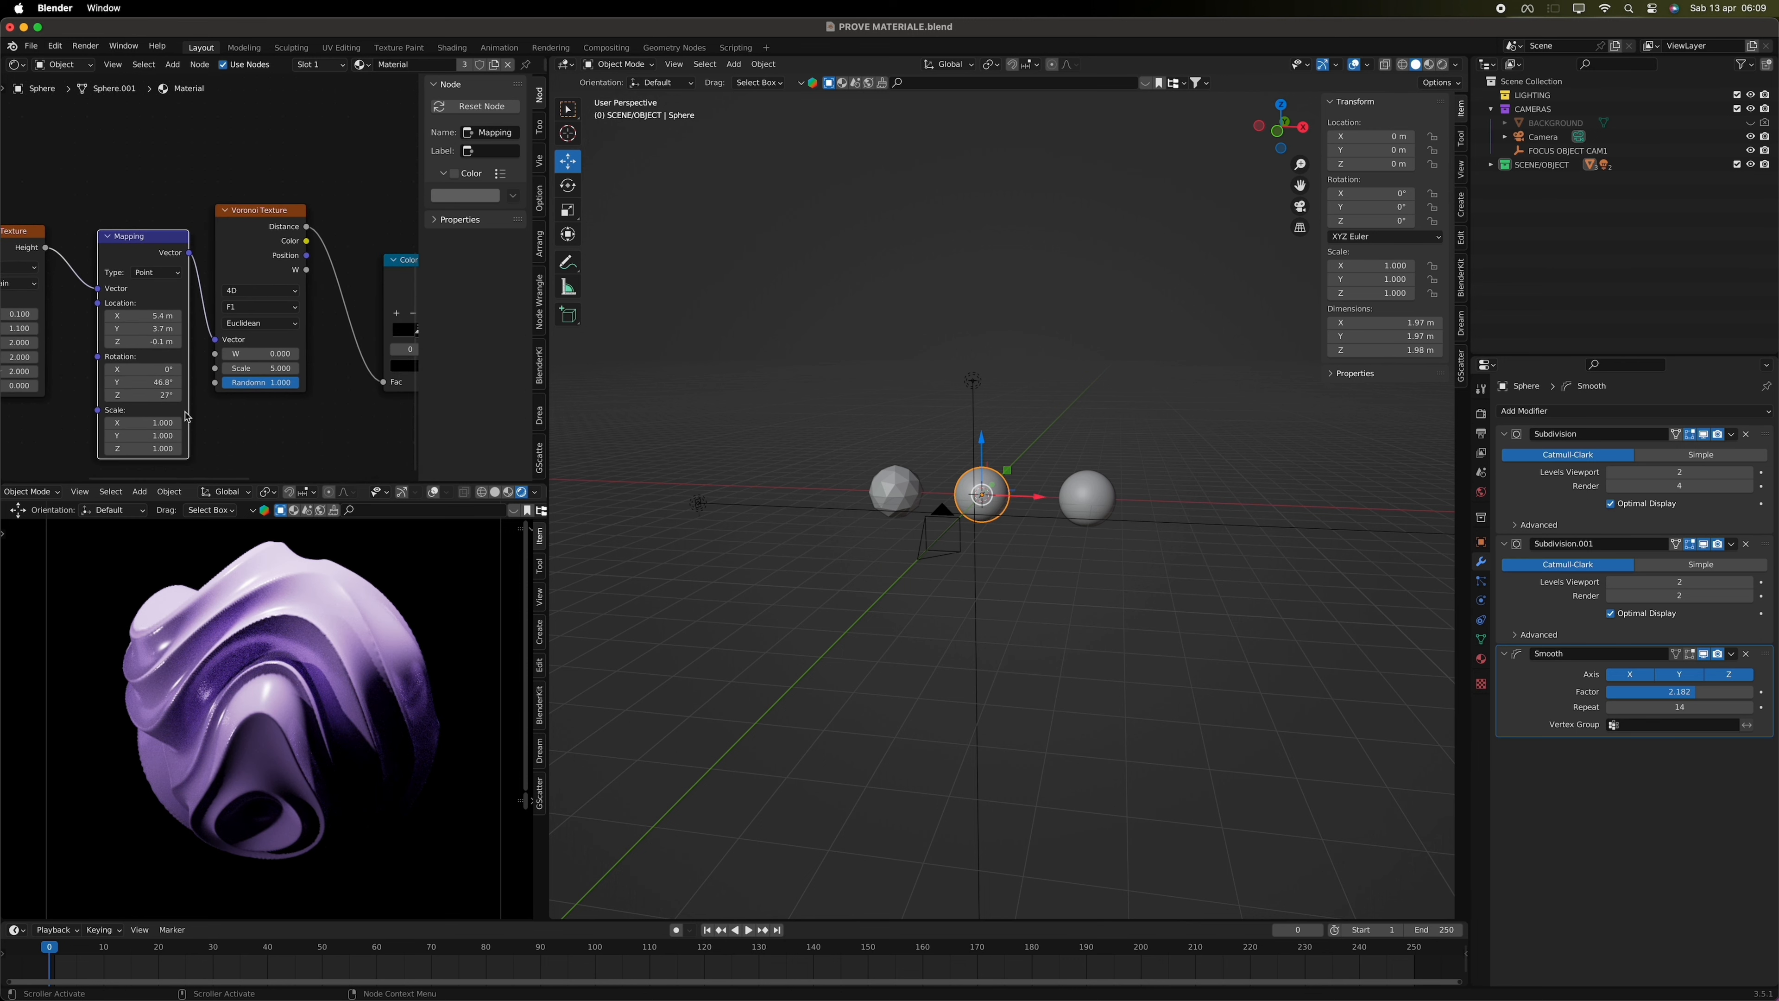
pyautogui.click(181, 435)
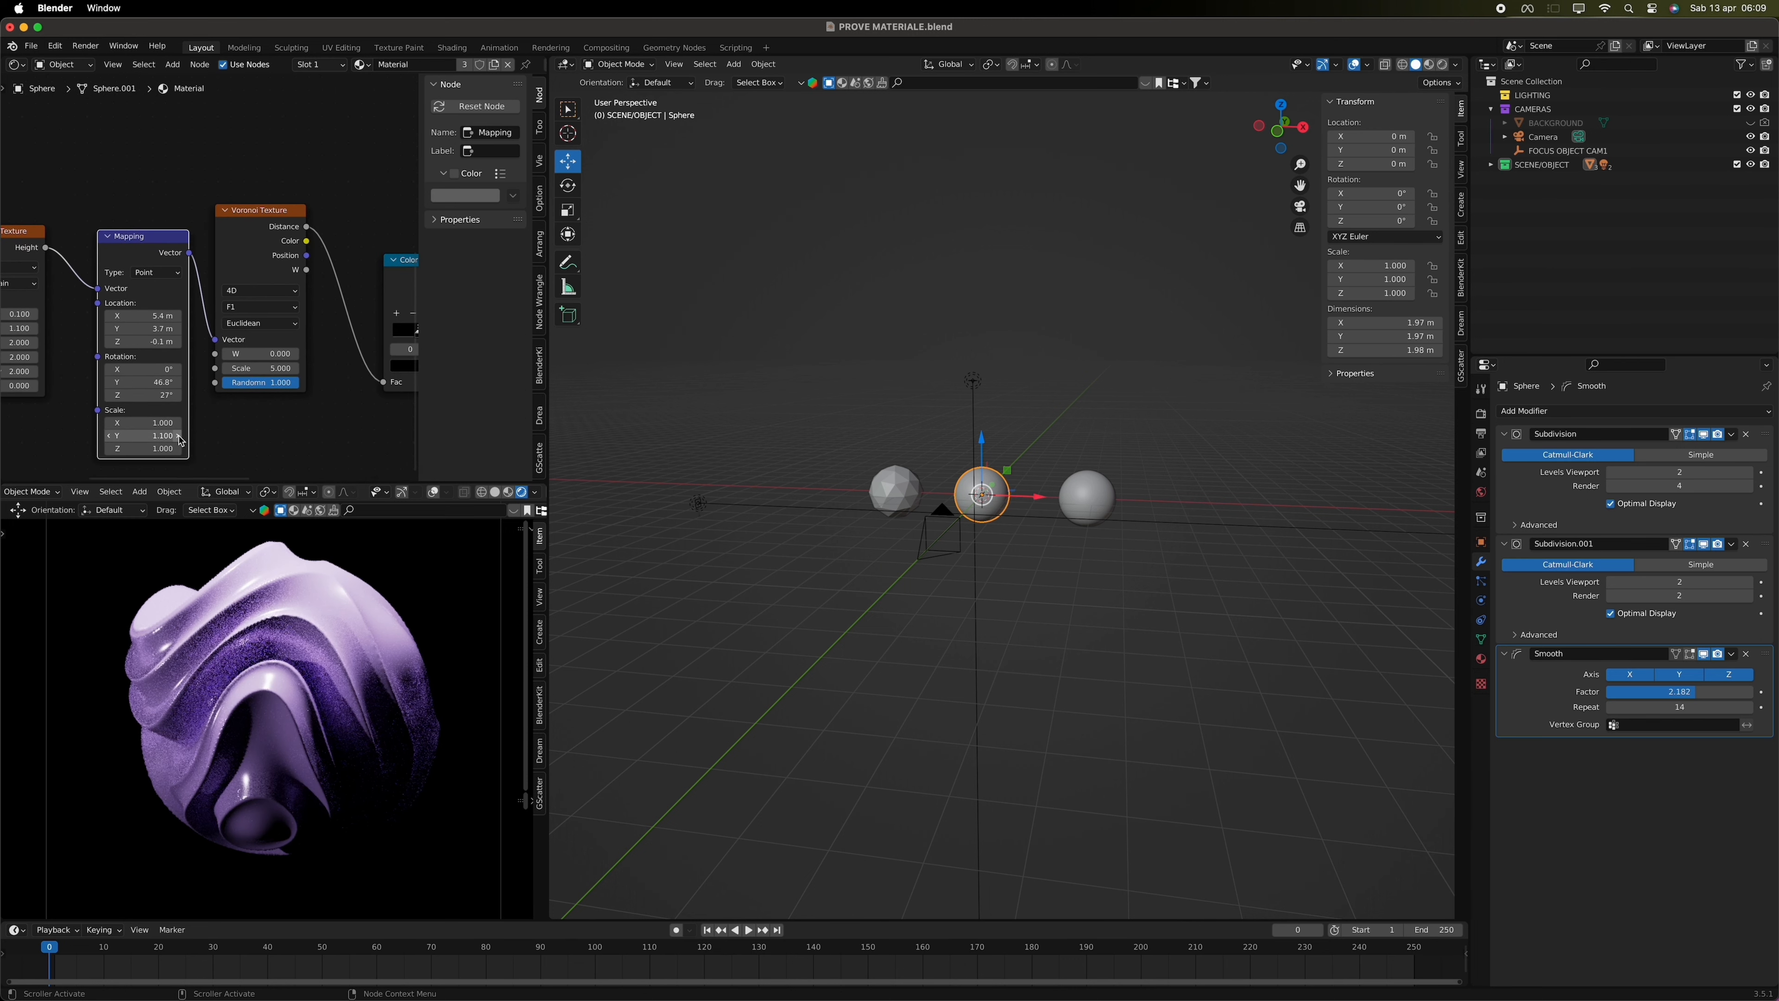
pyautogui.click(110, 436)
# - Shift the displacement ColorRamp's black stop slightly inward and move its white stop to 0.993
pyautogui.moveTo(321, 421); pyautogui.dragTo(270, 429, button='middle')
pyautogui.moveTo(357, 342); pyautogui.dragTo(371, 344)
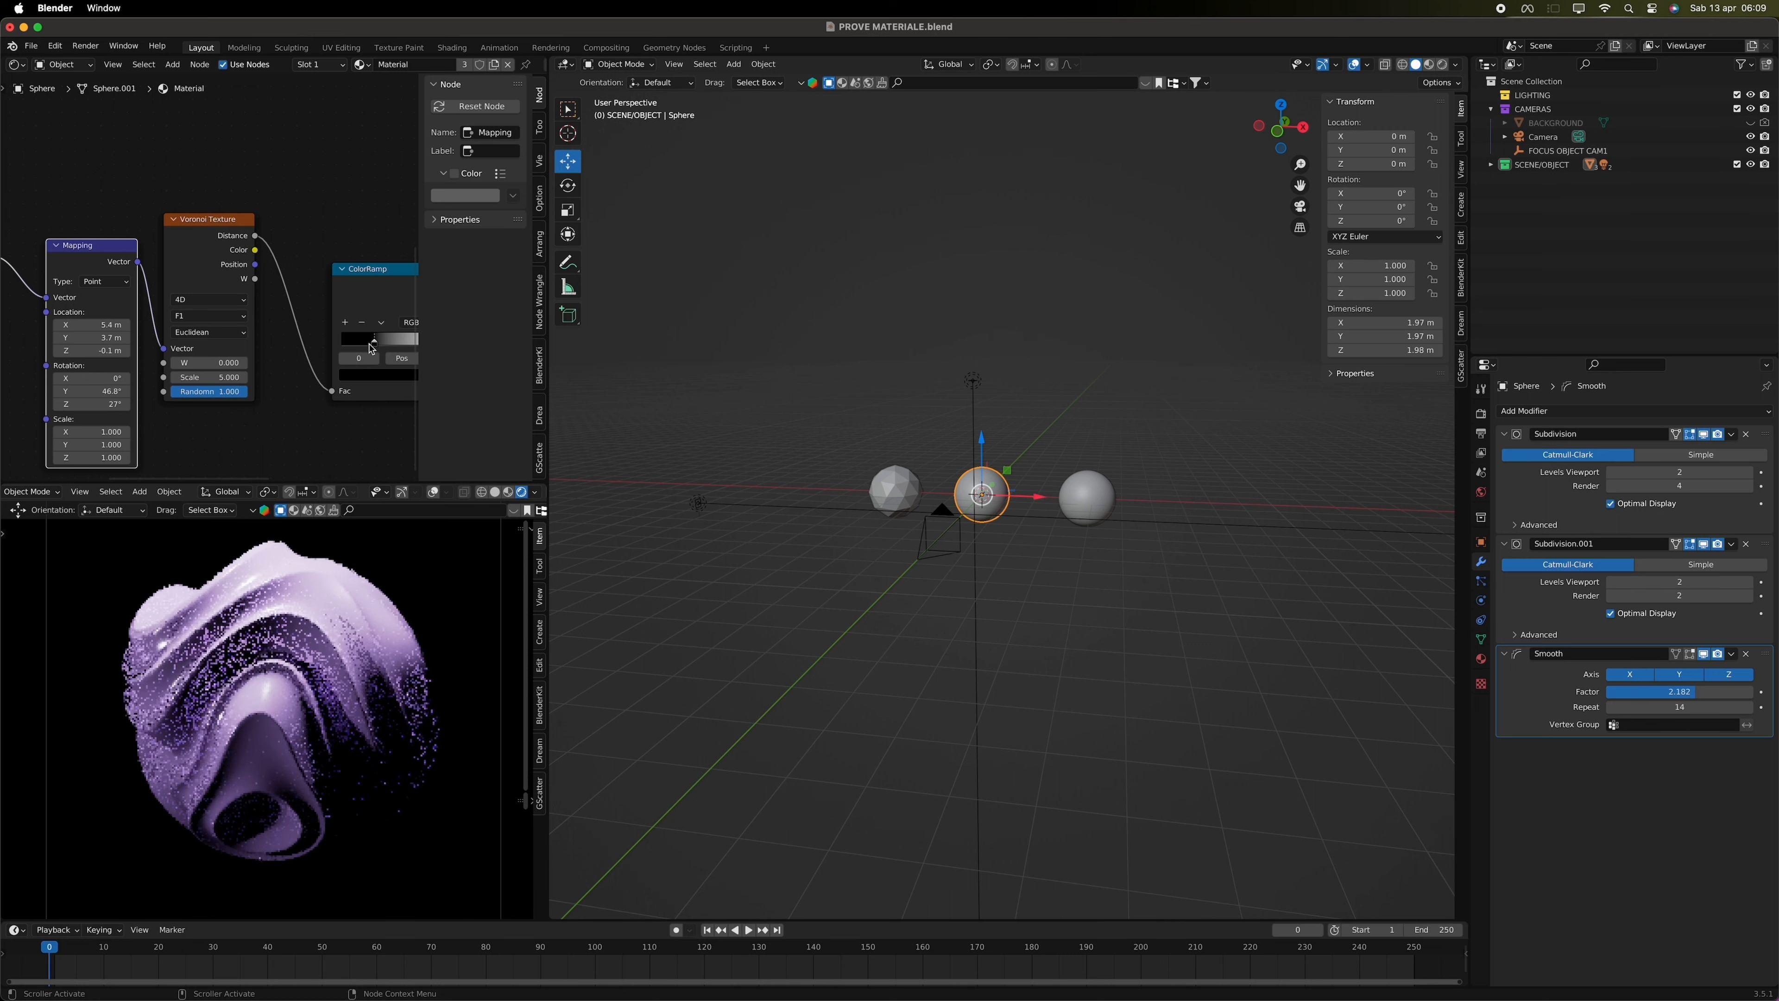
pyautogui.moveTo(371, 344); pyautogui.dragTo(281, 348, button='middle')
pyautogui.moveTo(384, 347); pyautogui.dragTo(372, 352)
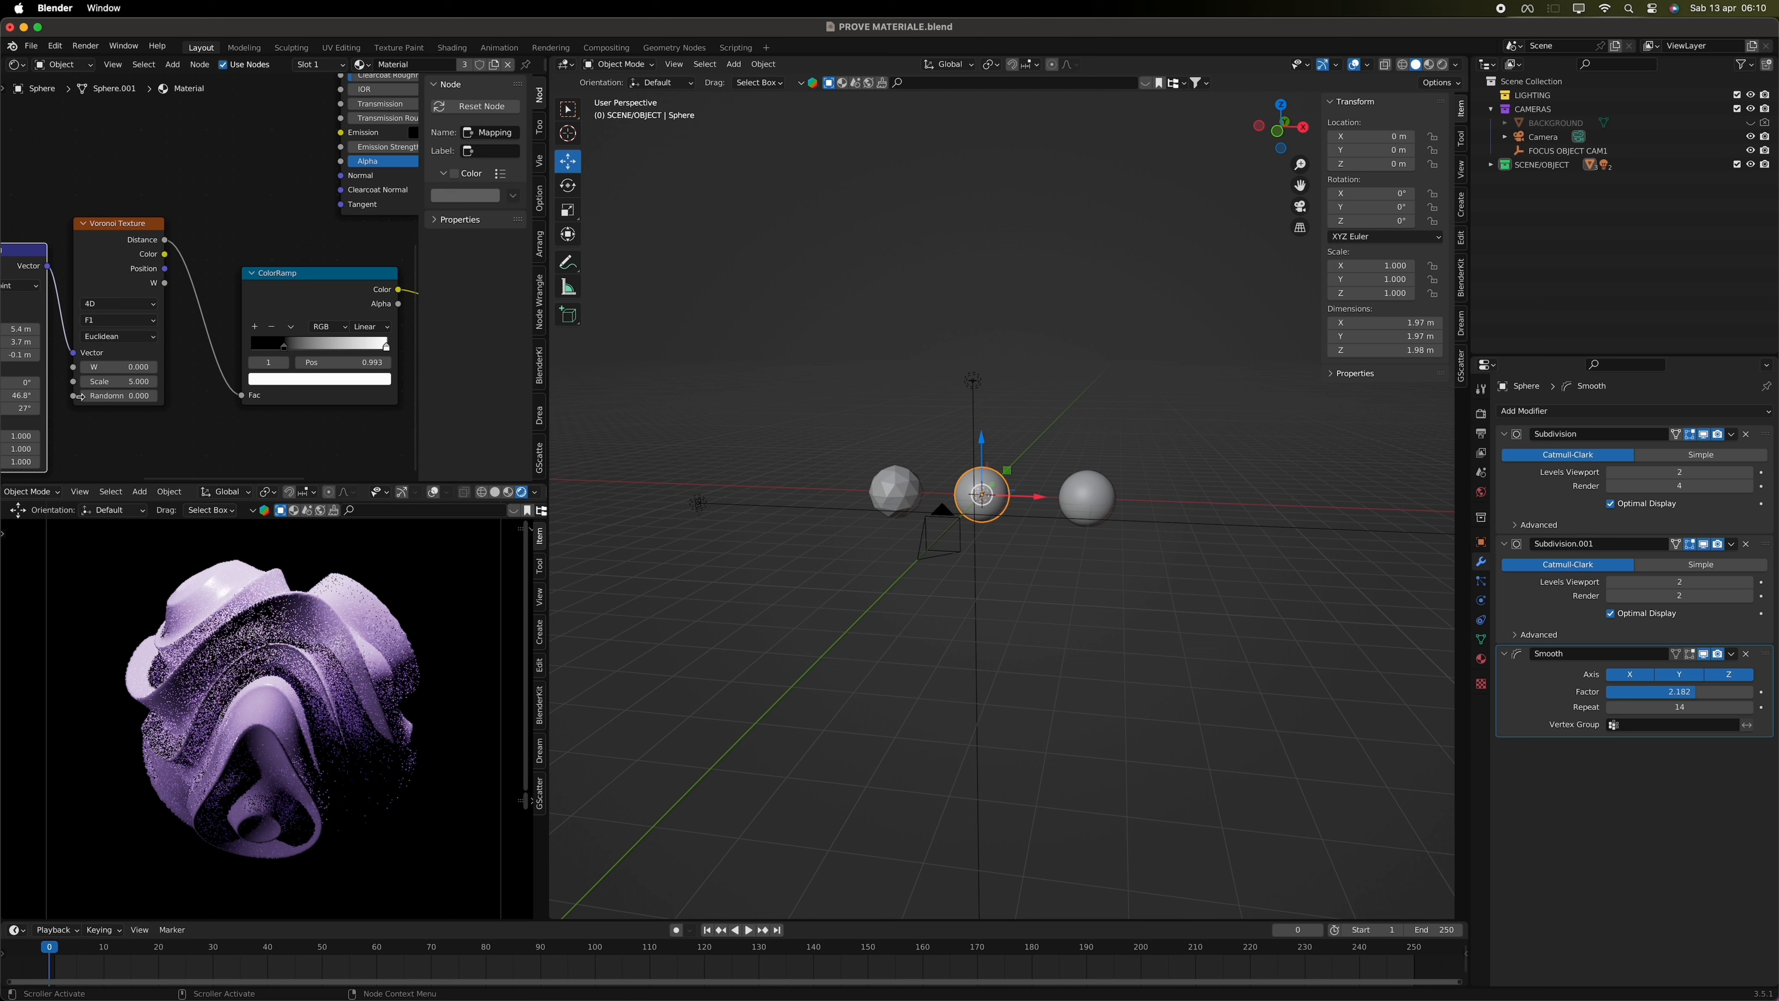
# - Test the Voronoi Texture's Randomness at 0 and at 1, and lower its Scale to 4.8
pyautogui.moveTo(98, 398); pyautogui.dragTo(157, 397)
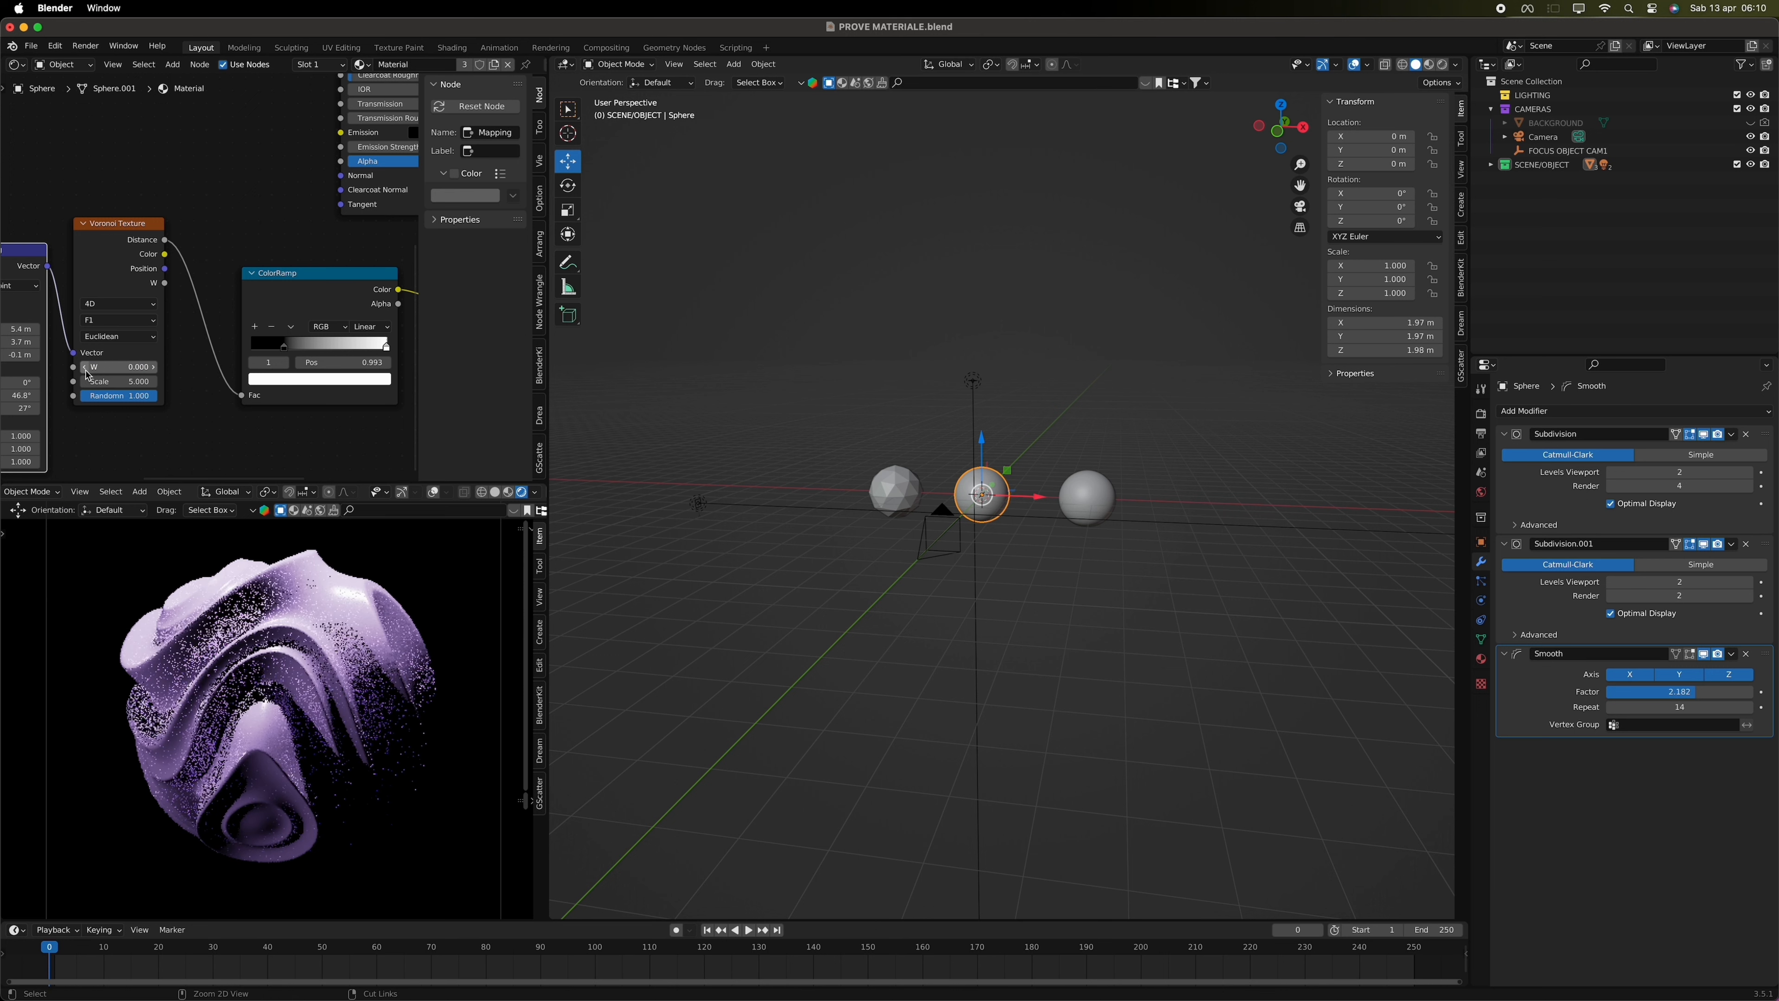
pyautogui.click(155, 381)
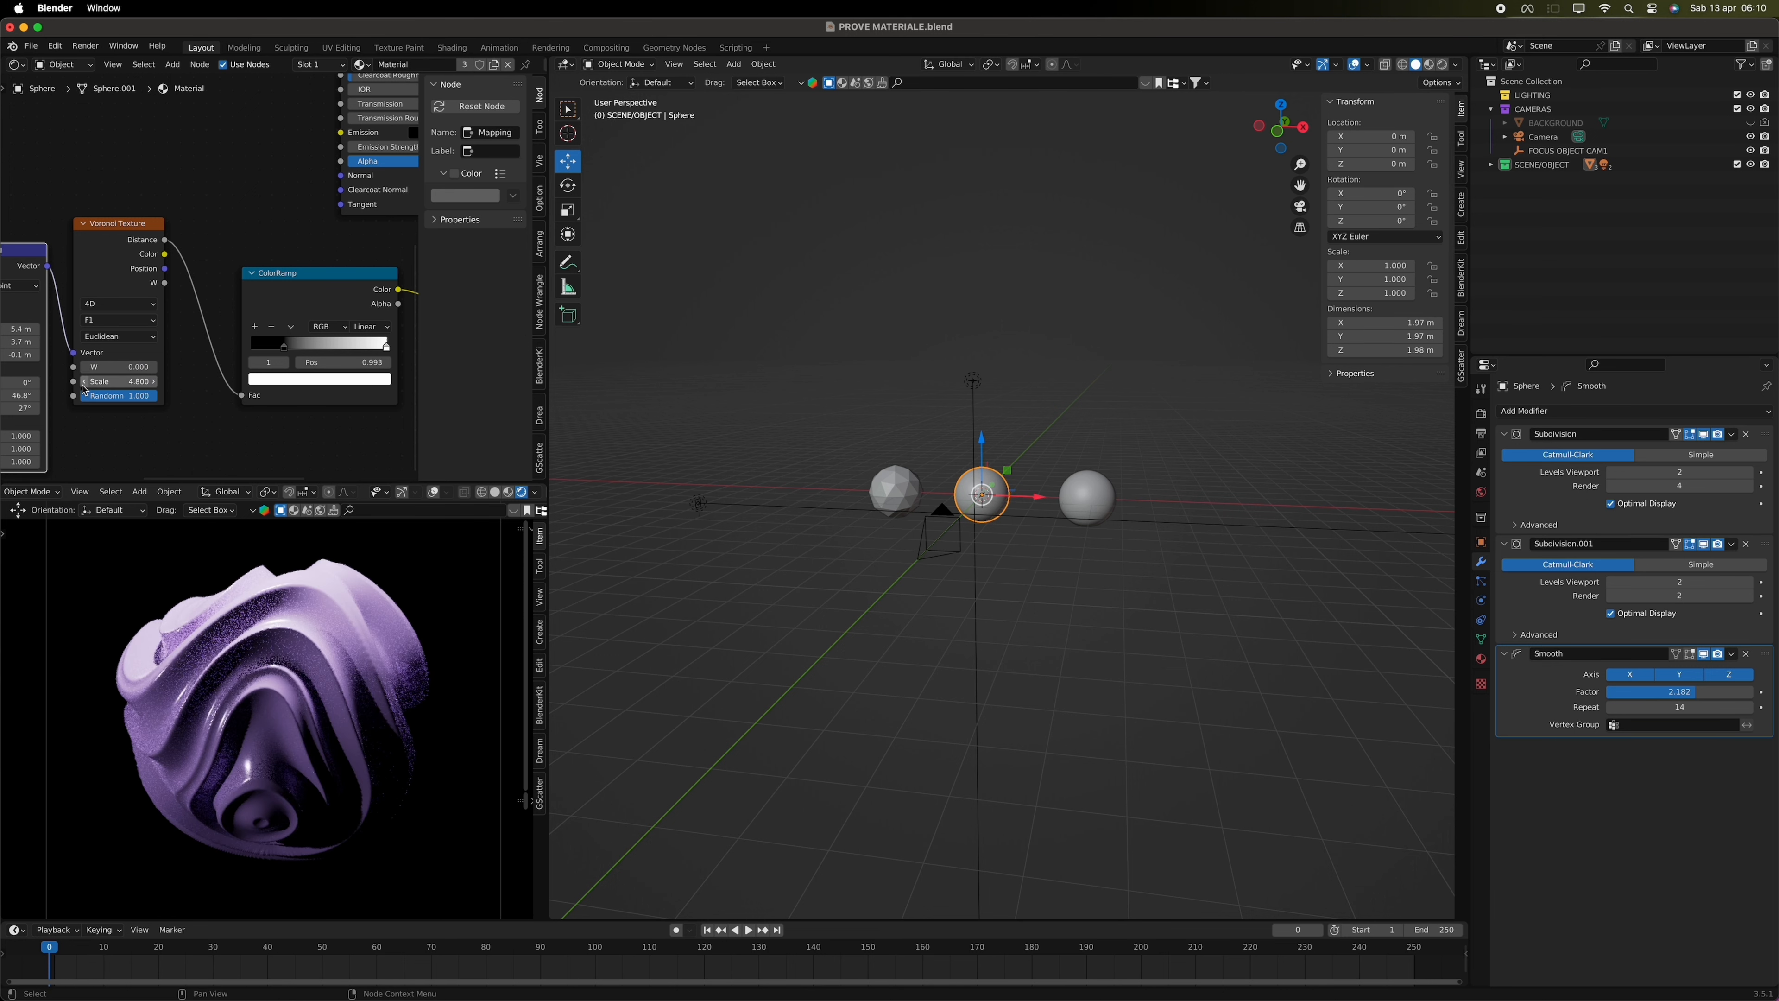
# - Undo the recent Voronoi Texture, ColorRamp and Mapping changes, and refresh the rendered preview
pyautogui.hotkey('ctrl', 'z')
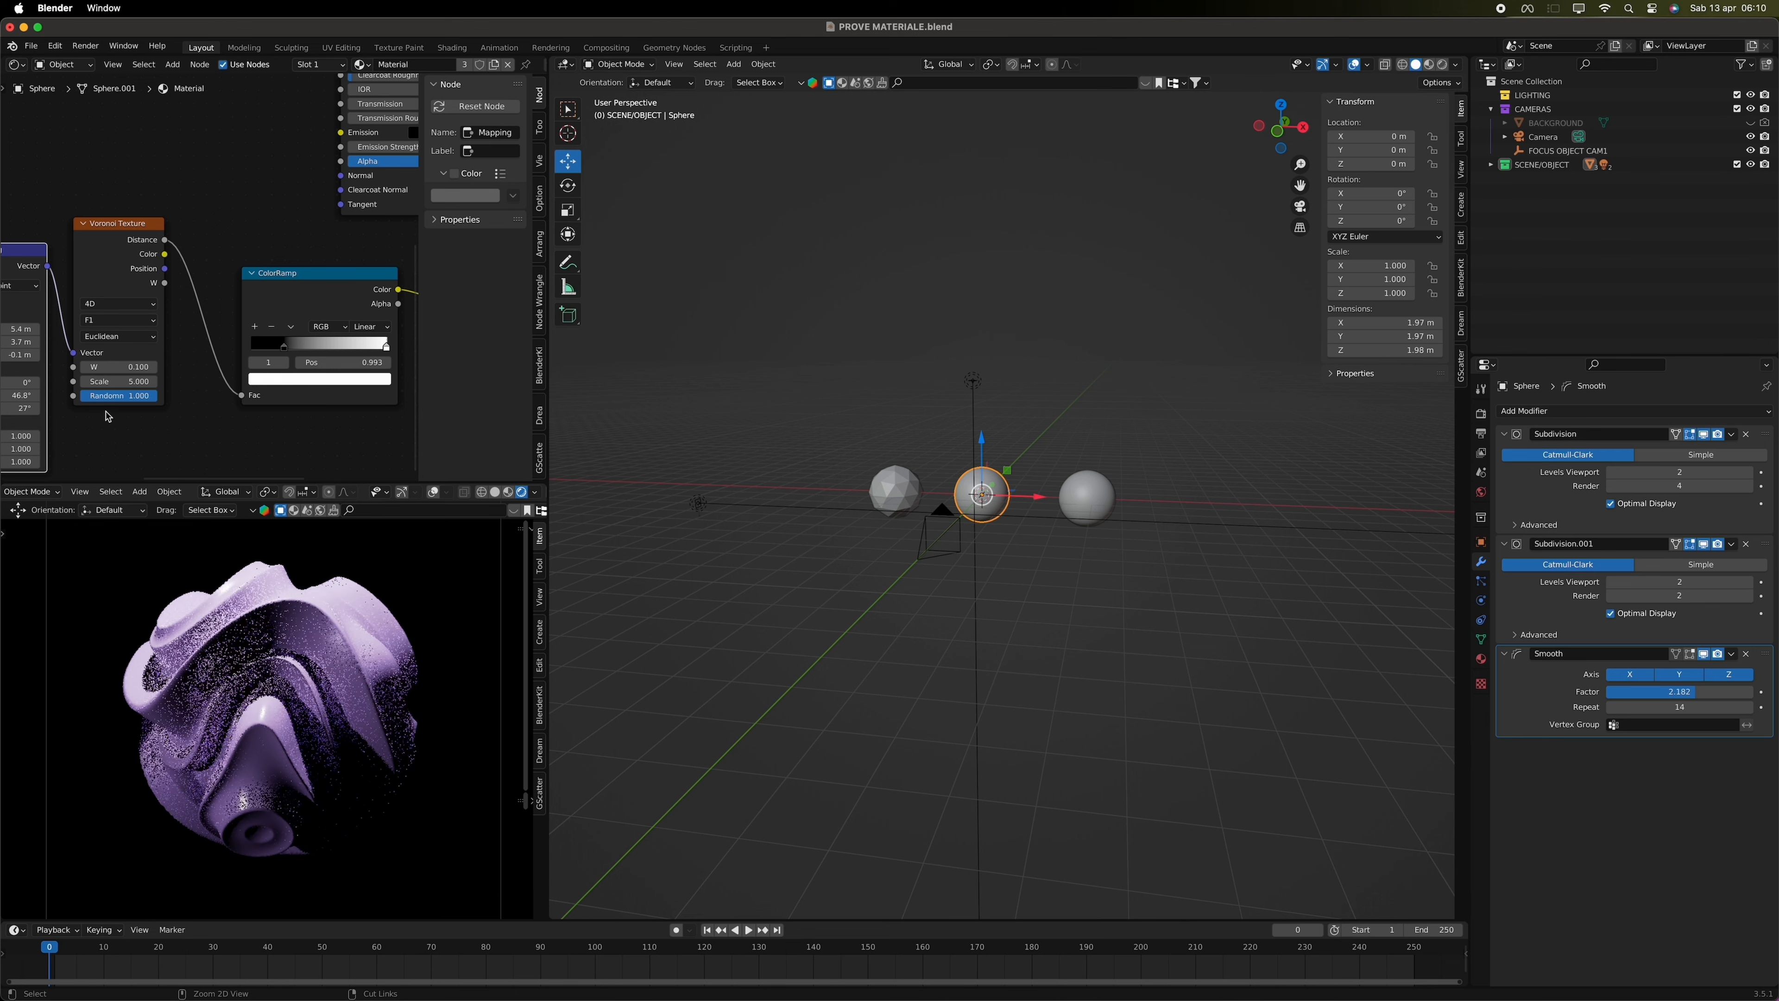
pyautogui.hotkey('ctrl', 'z')
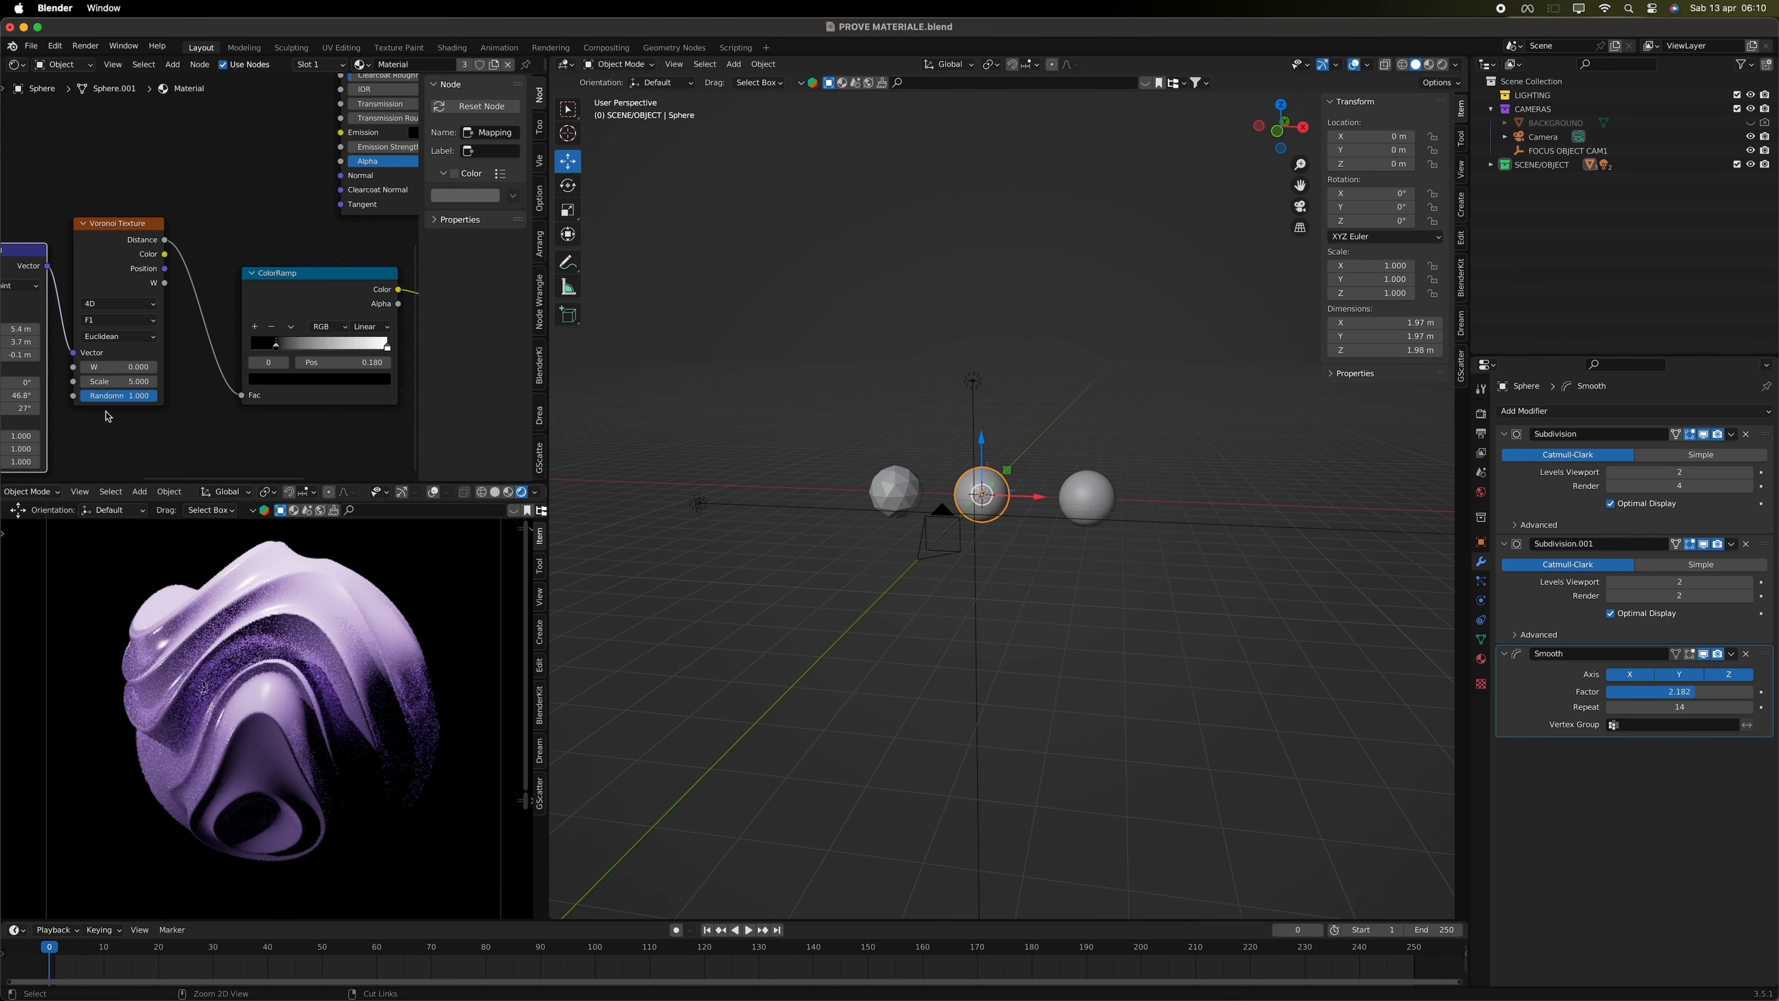
pyautogui.hotkey('ctrl', 'z')
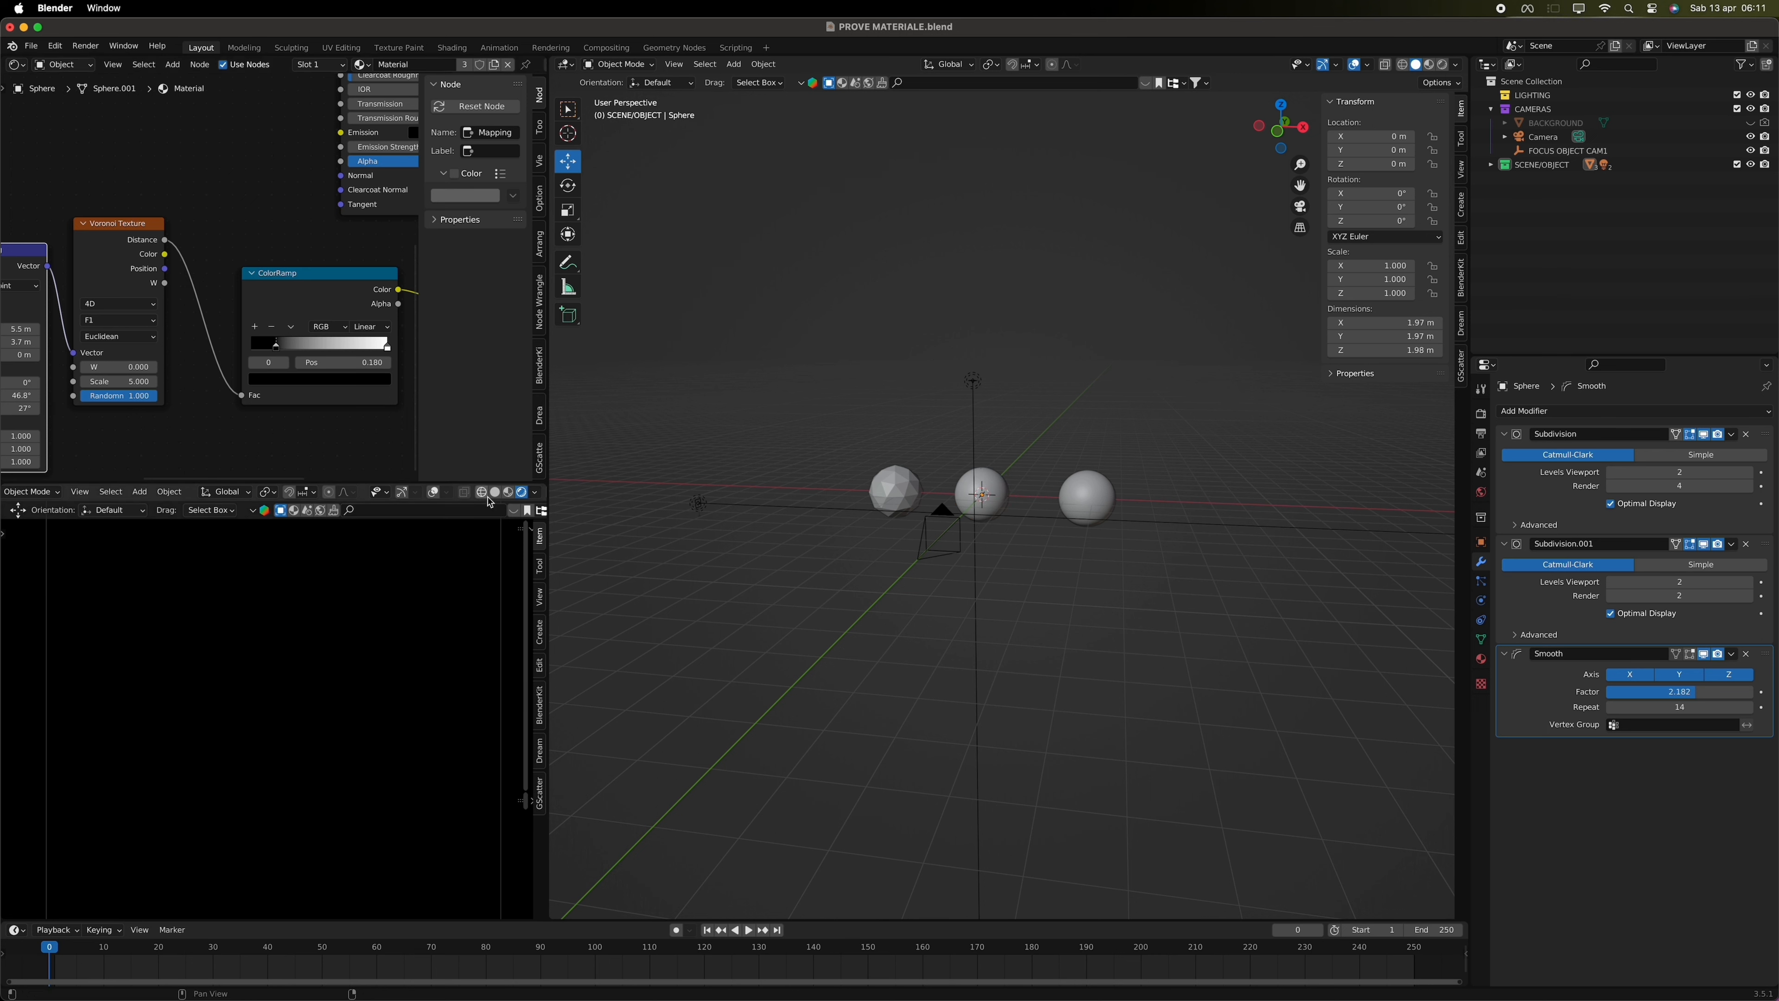
pyautogui.click(495, 492)
pyautogui.click(521, 492)
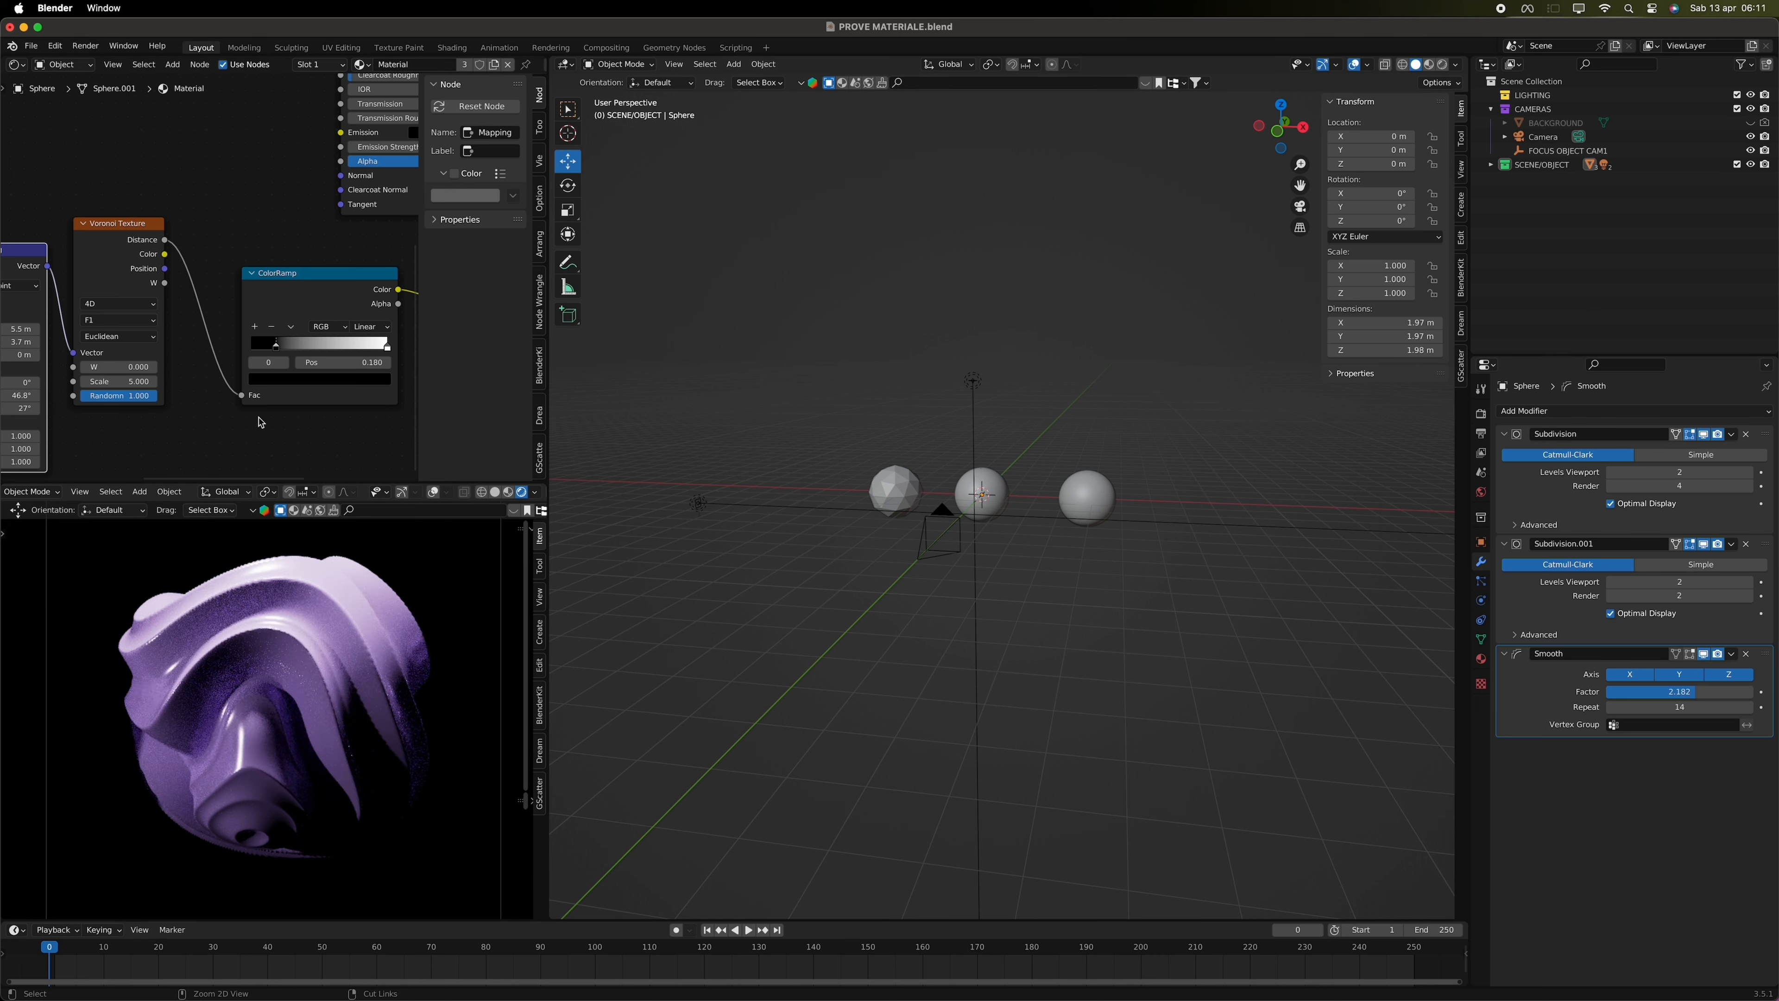
pyautogui.press('super+z')
pyautogui.press('super+z')
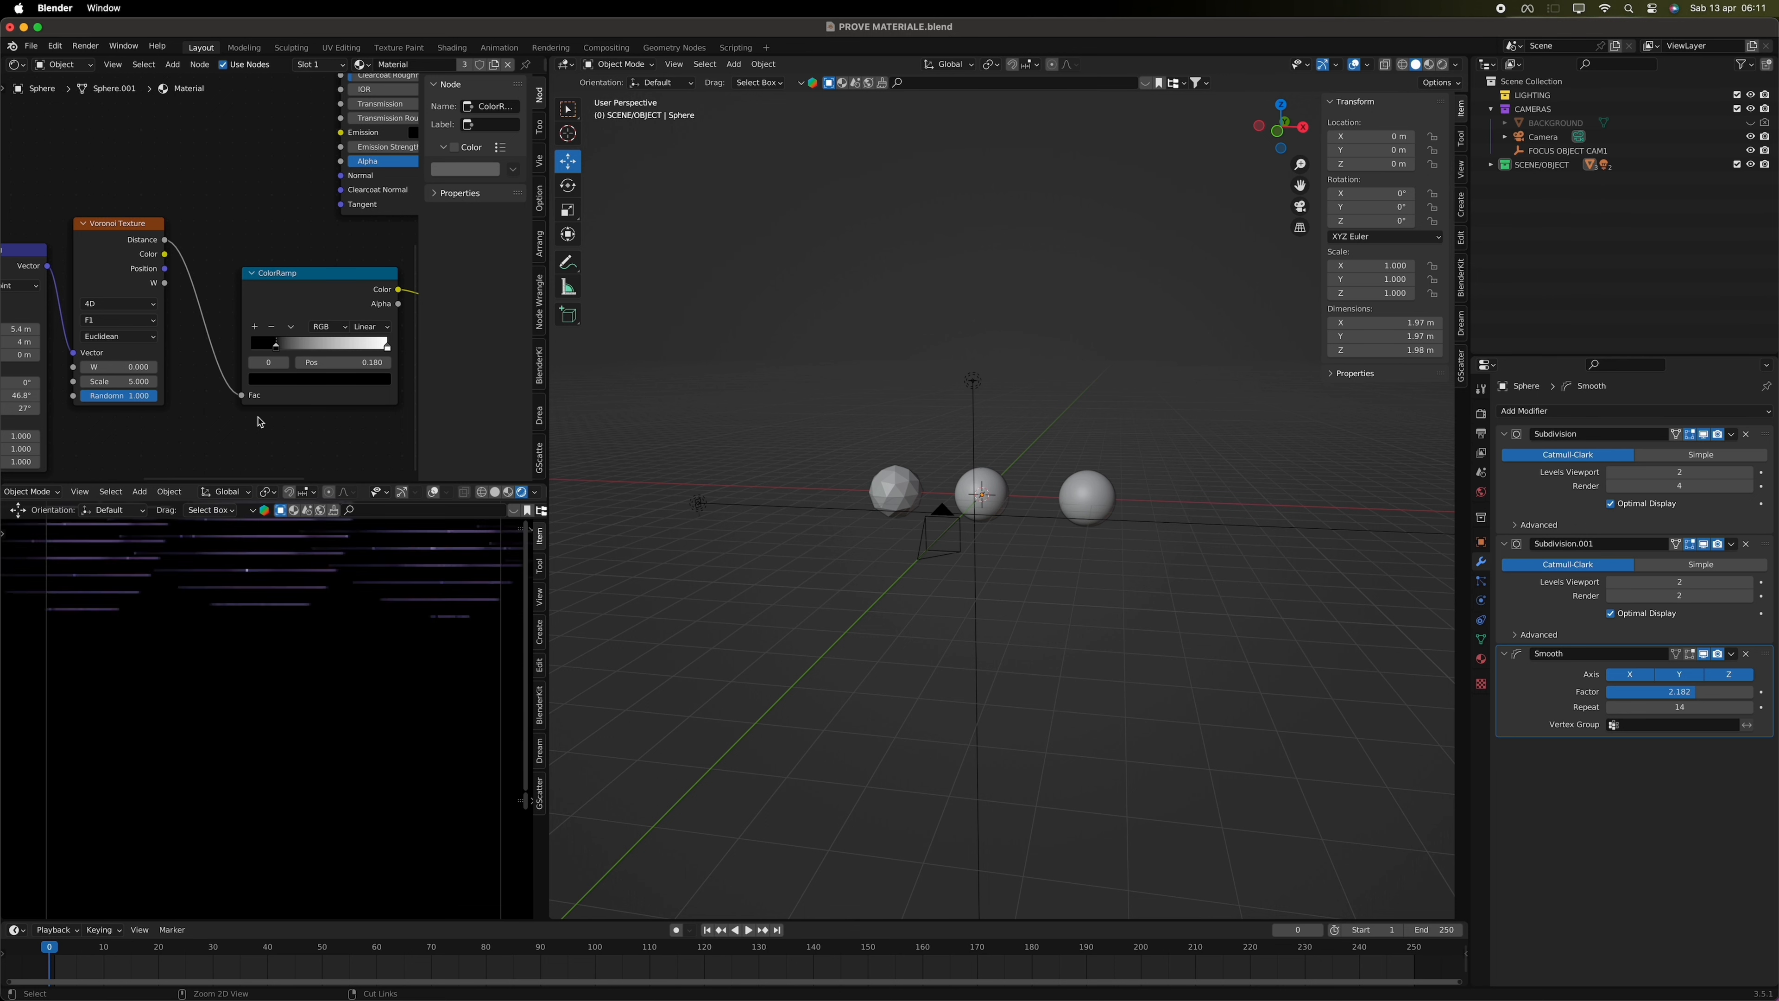
# - Step through undo and redo until the Mapping location is X 5.4 m, Y 3.7 m and Z 0 m
pyautogui.moveTo(40, 410); pyautogui.dragTo(125, 394, button='middle')
pyautogui.press('super+z')
pyautogui.press('super+z')
pyautogui.press('super+z')
pyautogui.press('super+z')
pyautogui.press('super+z')
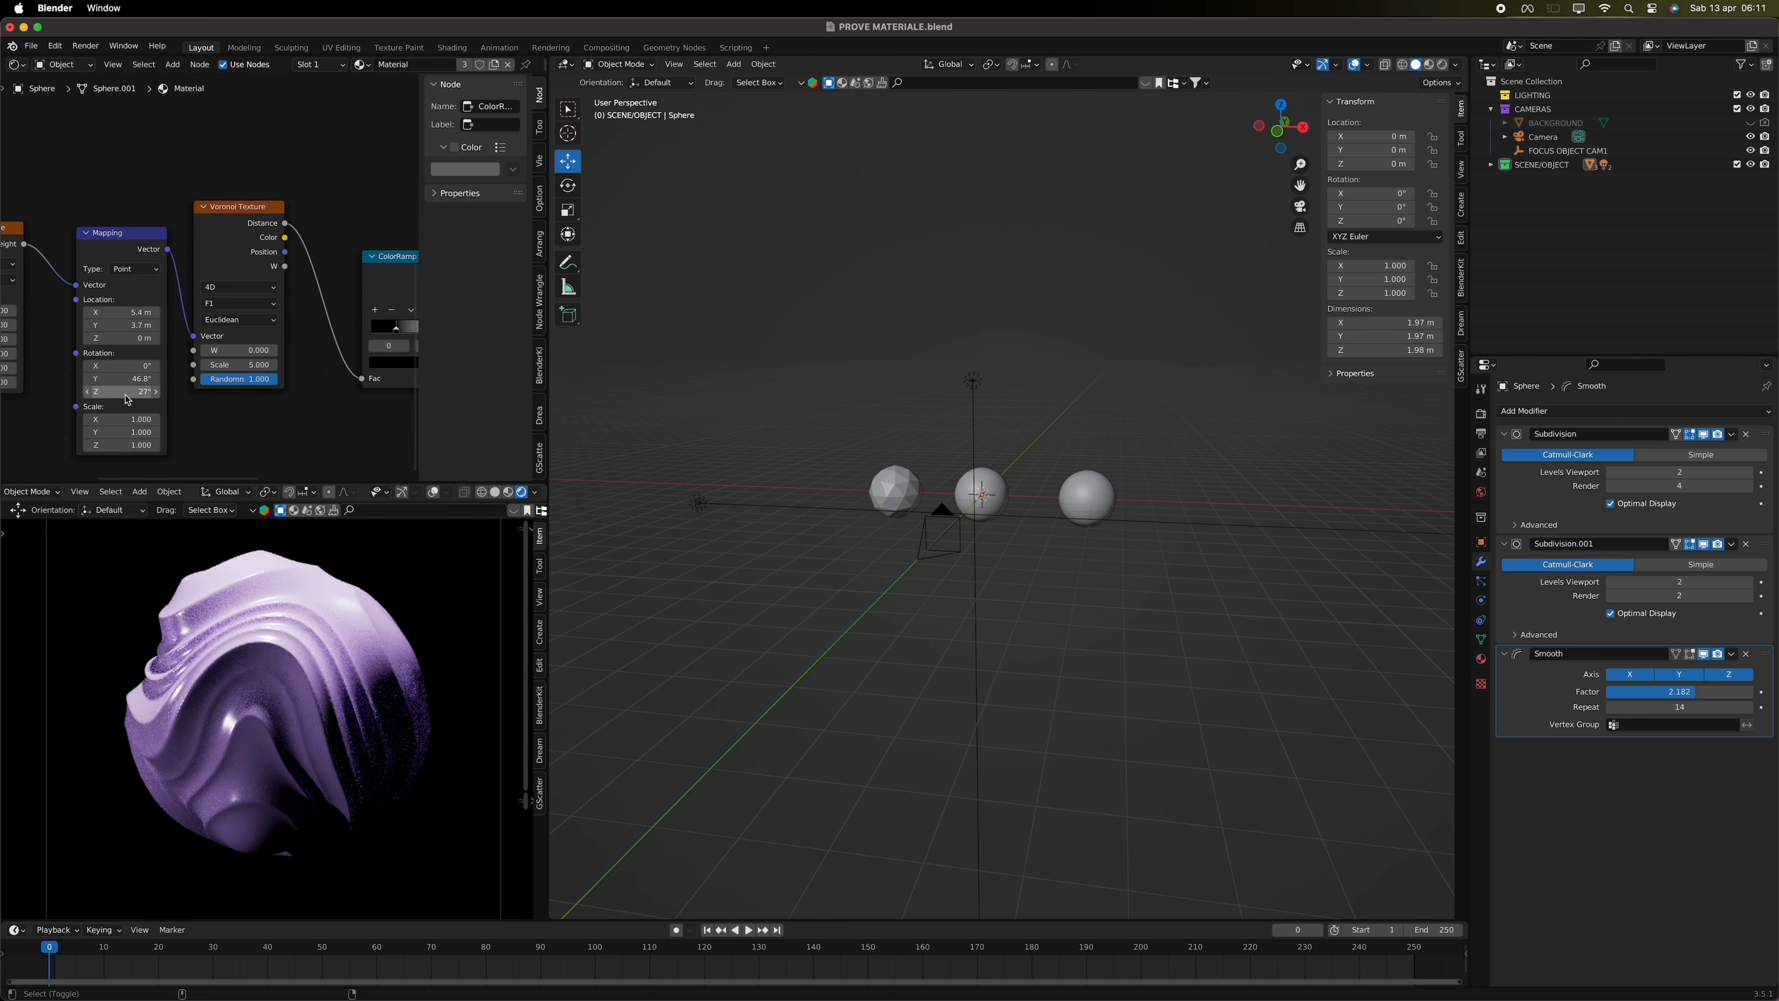
pyautogui.press('super+shift+z')
pyautogui.press('super+z')
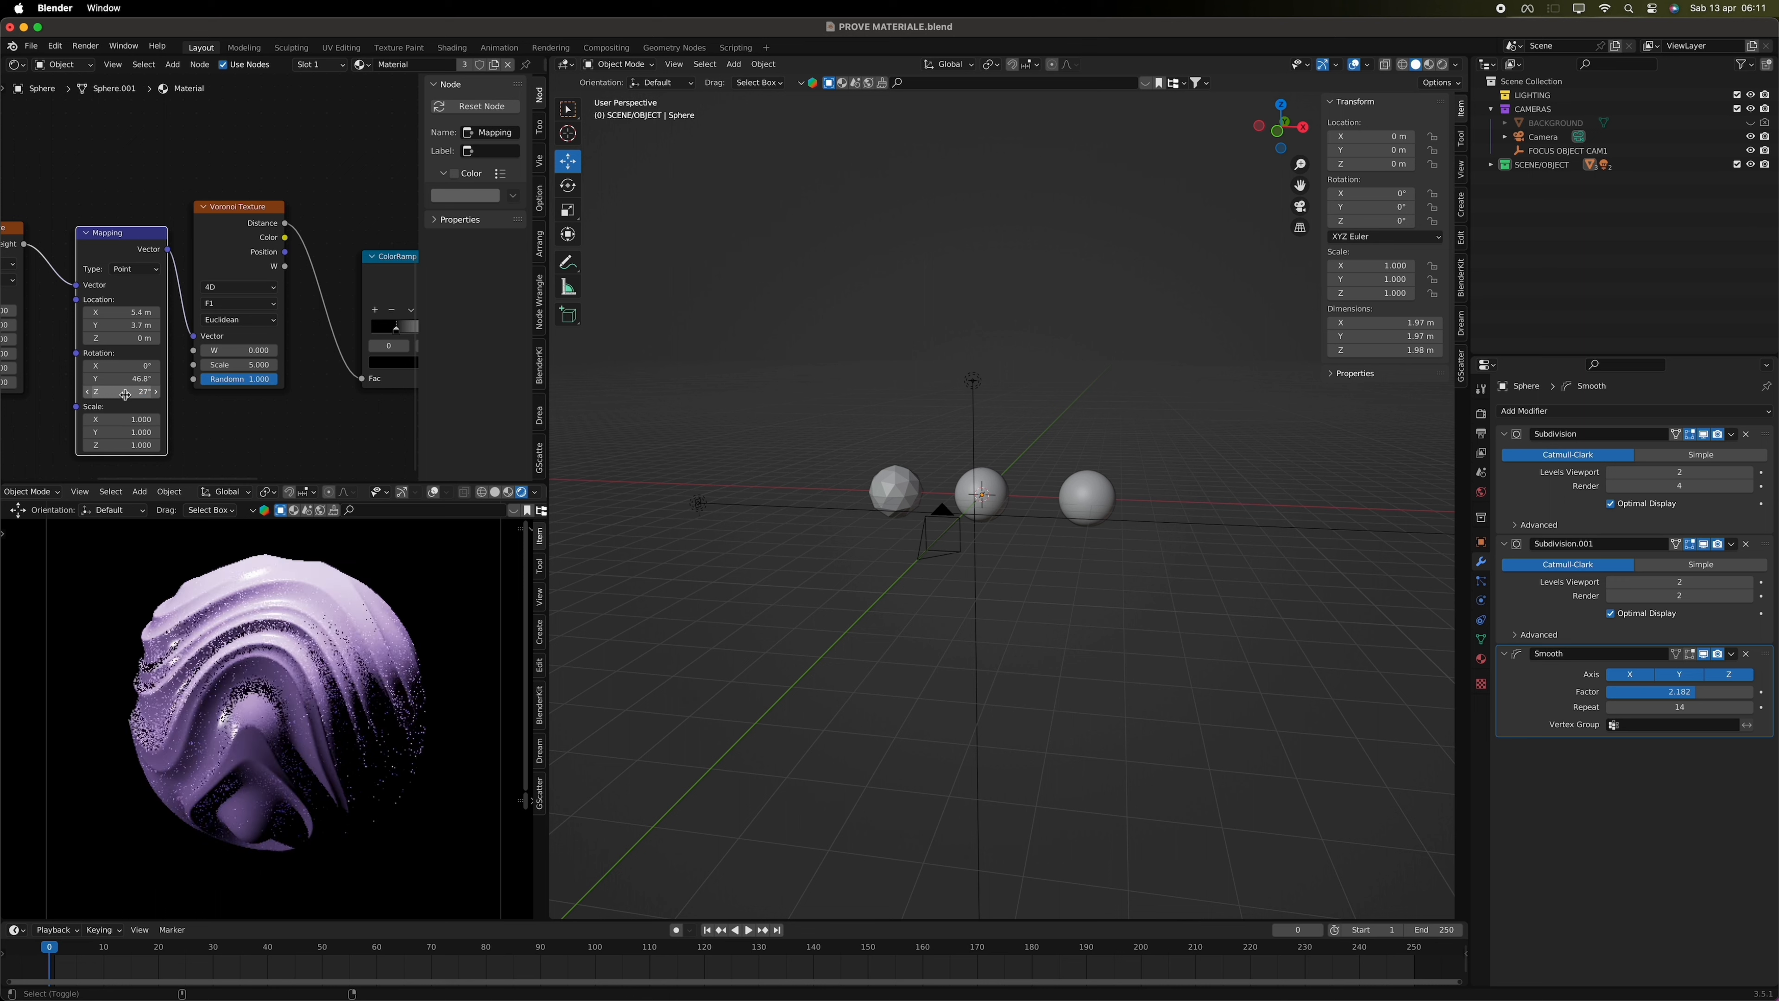
pyautogui.press('super+z')
pyautogui.press('super+shift+z')
# - Set the Mapping node's Z rotation to 0°
pyautogui.moveTo(99, 426); pyautogui.dragTo(146, 414, button='middle')
pyautogui.click(205, 381)
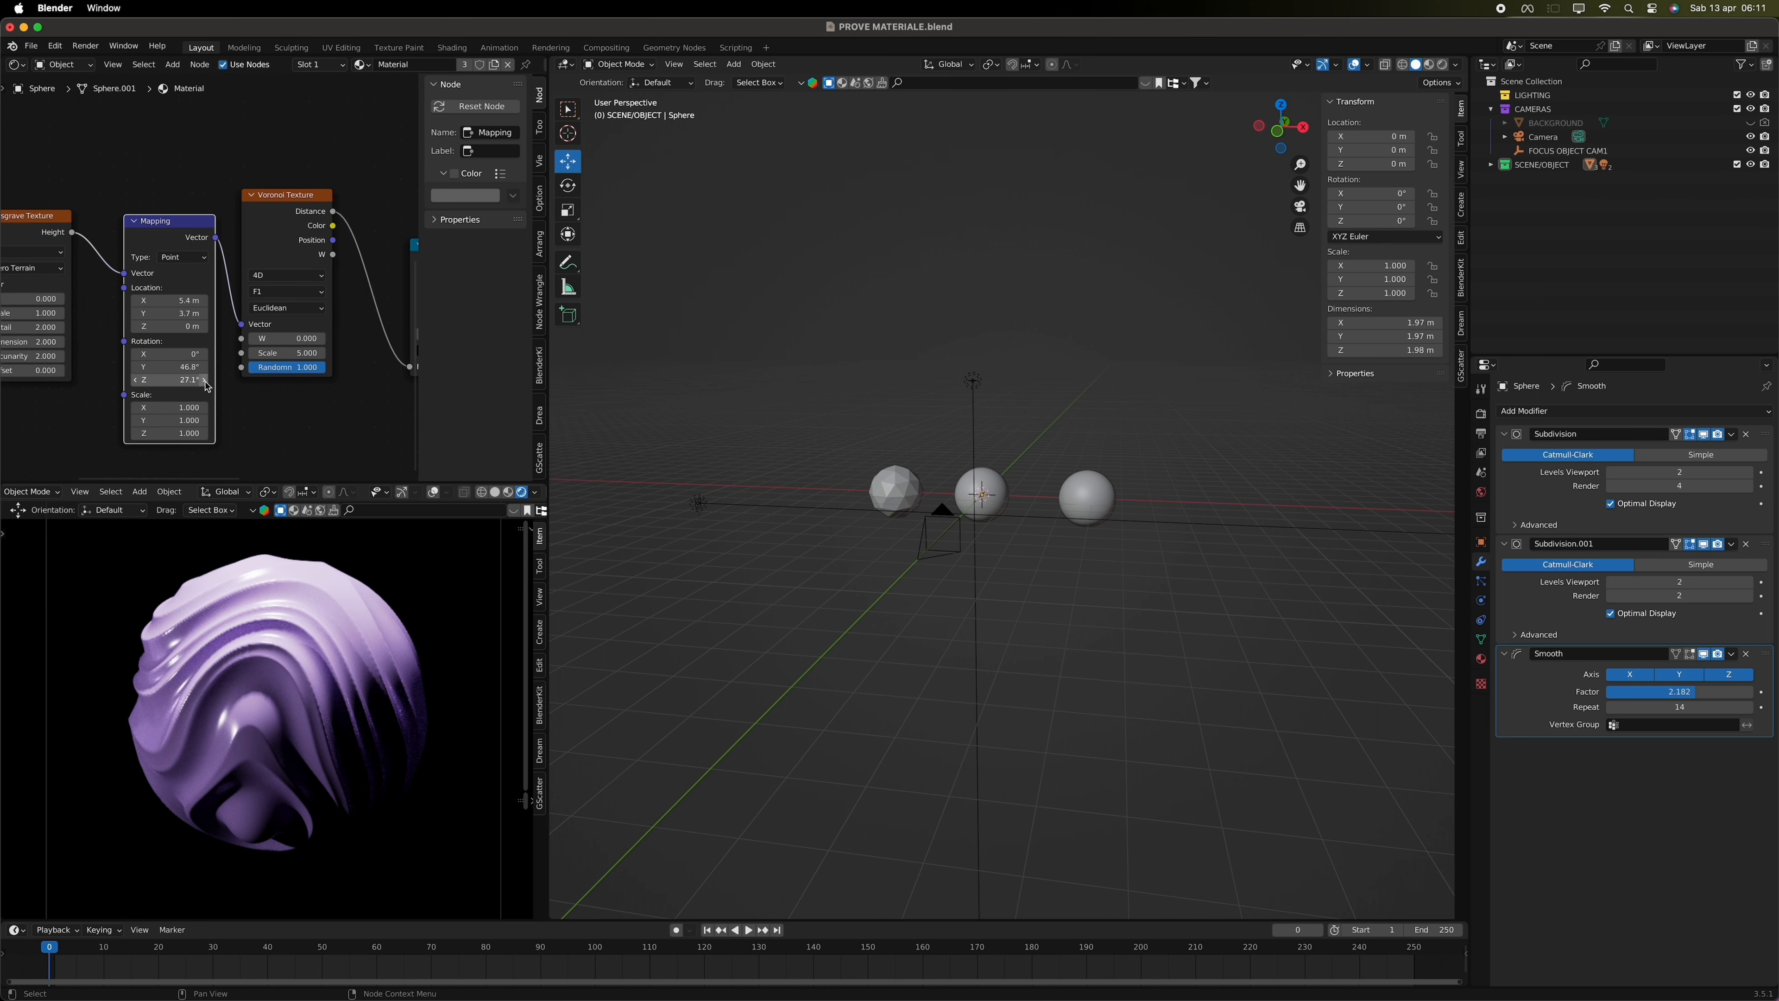
pyautogui.click(163, 379)
pyautogui.write('0')
pyautogui.press('Return')
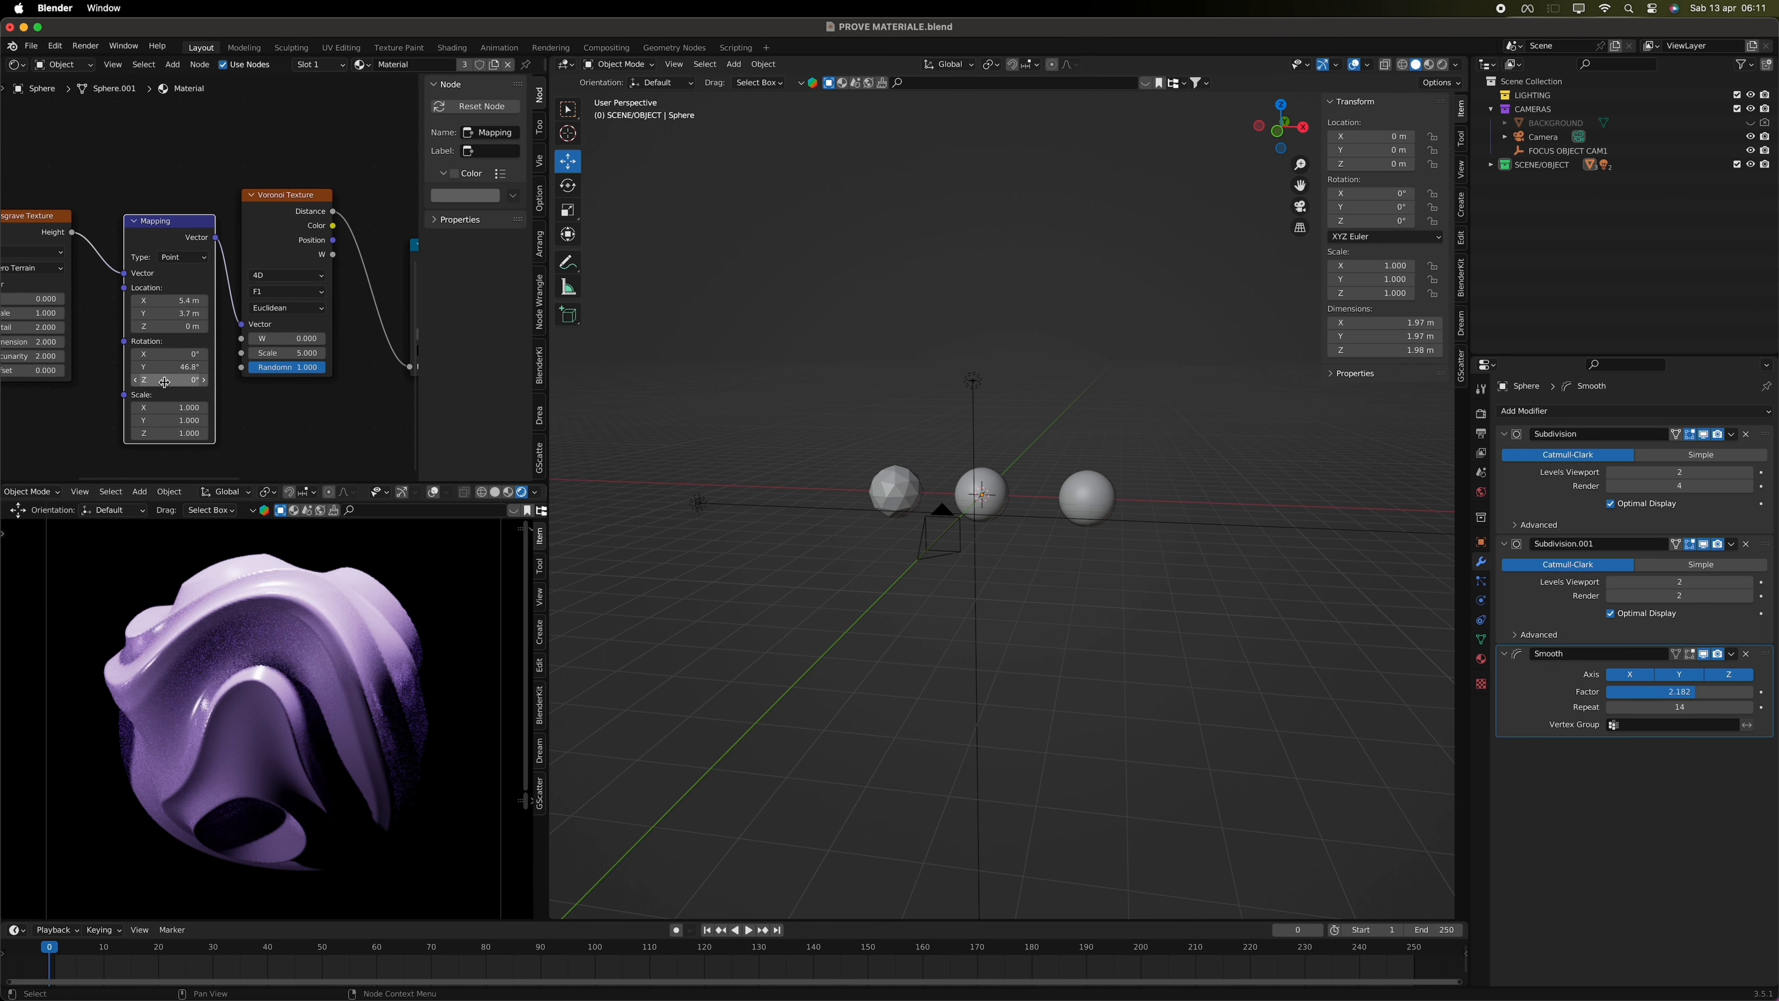
# - Try the Mapping node's Y rotation at 0°, and undo it
pyautogui.click(166, 369)
pyautogui.write('0')
pyautogui.press('Return')
pyautogui.press('super+z')
# - Try the Musgrave Texture's Dimension at 0 and its Detail at 5.4
pyautogui.hscroll(-3, 160, 350)
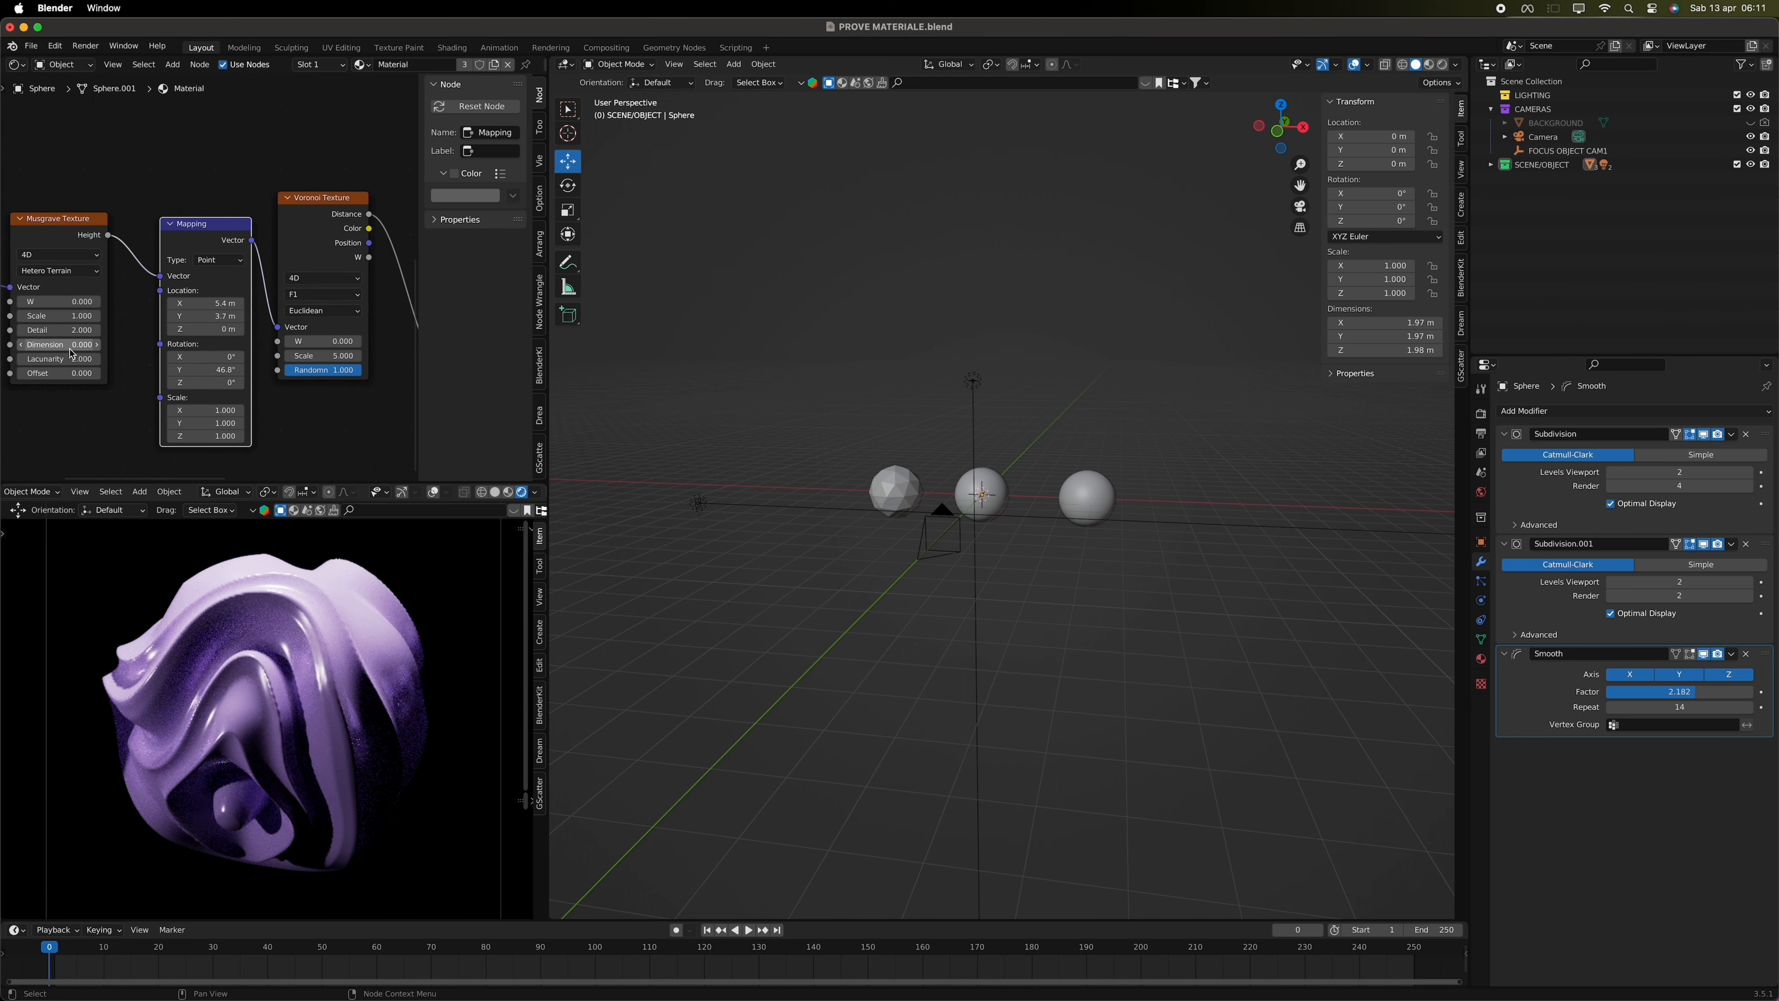
pyautogui.moveTo(46, 331); pyautogui.dragTo(14, 331)
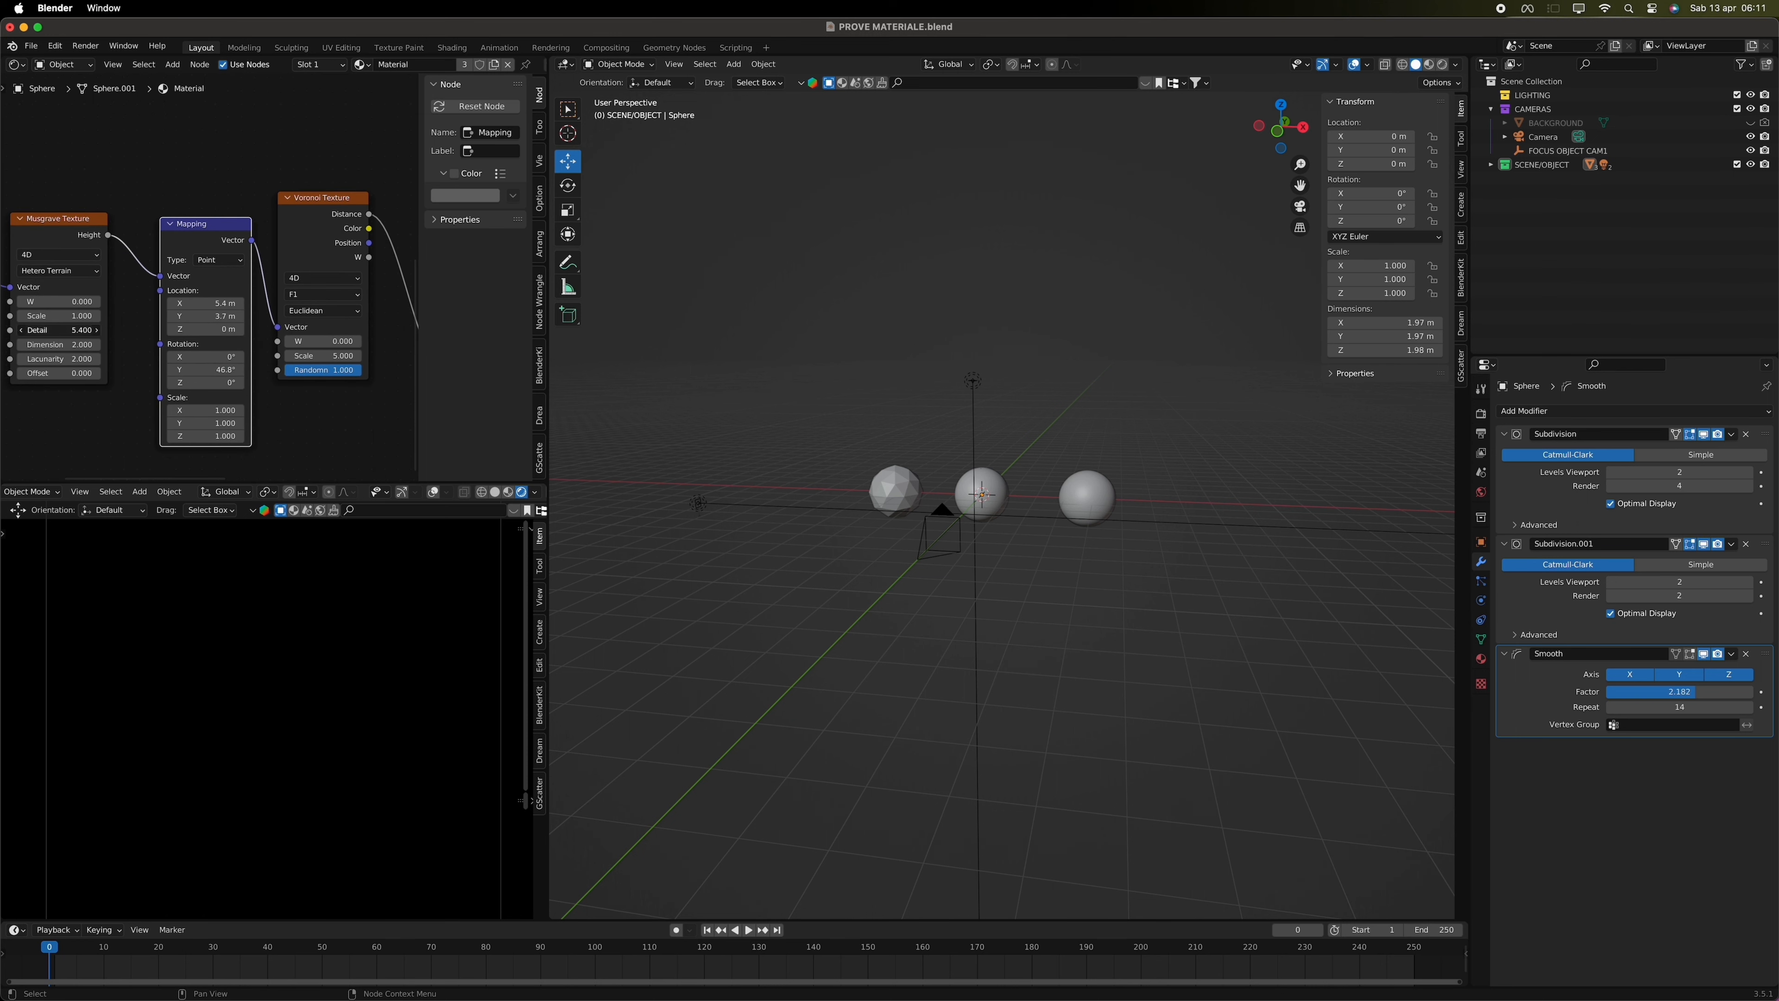
# - Set the Noise Threshold for final renders to 0.01 in the Cycles sampling settings
pyautogui.click(1481, 453)
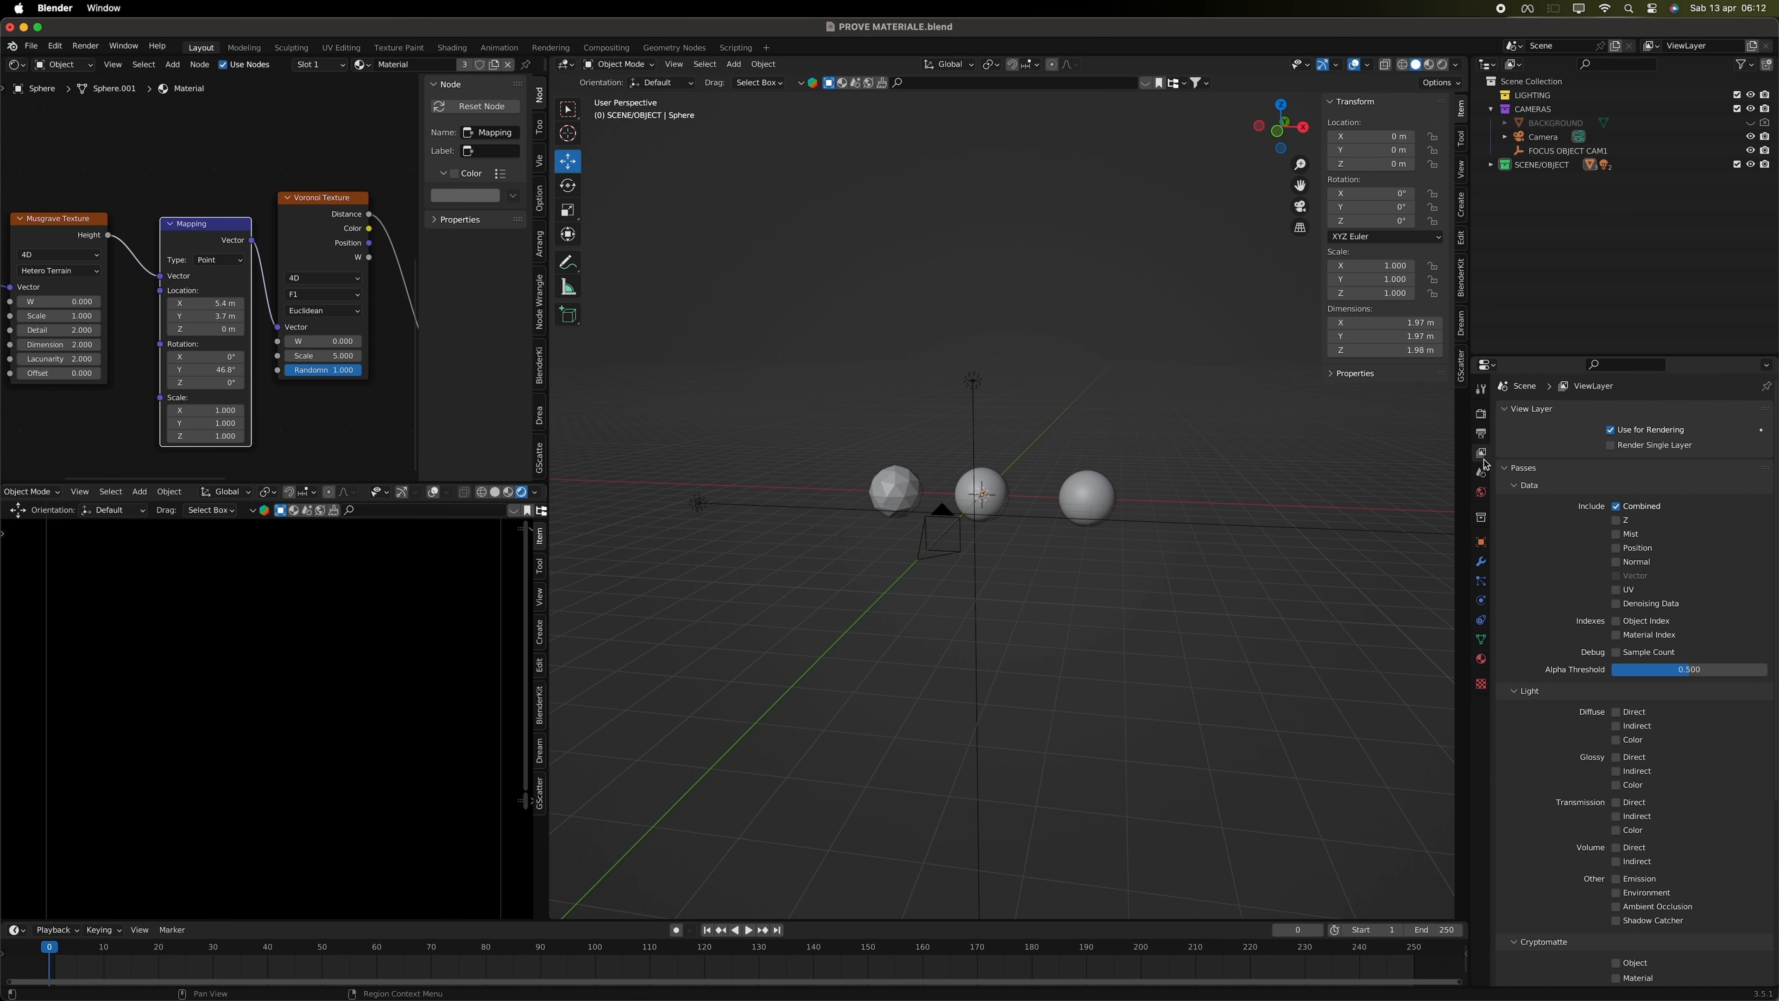
pyautogui.click(1481, 472)
pyautogui.click(1480, 413)
pyautogui.click(1504, 468)
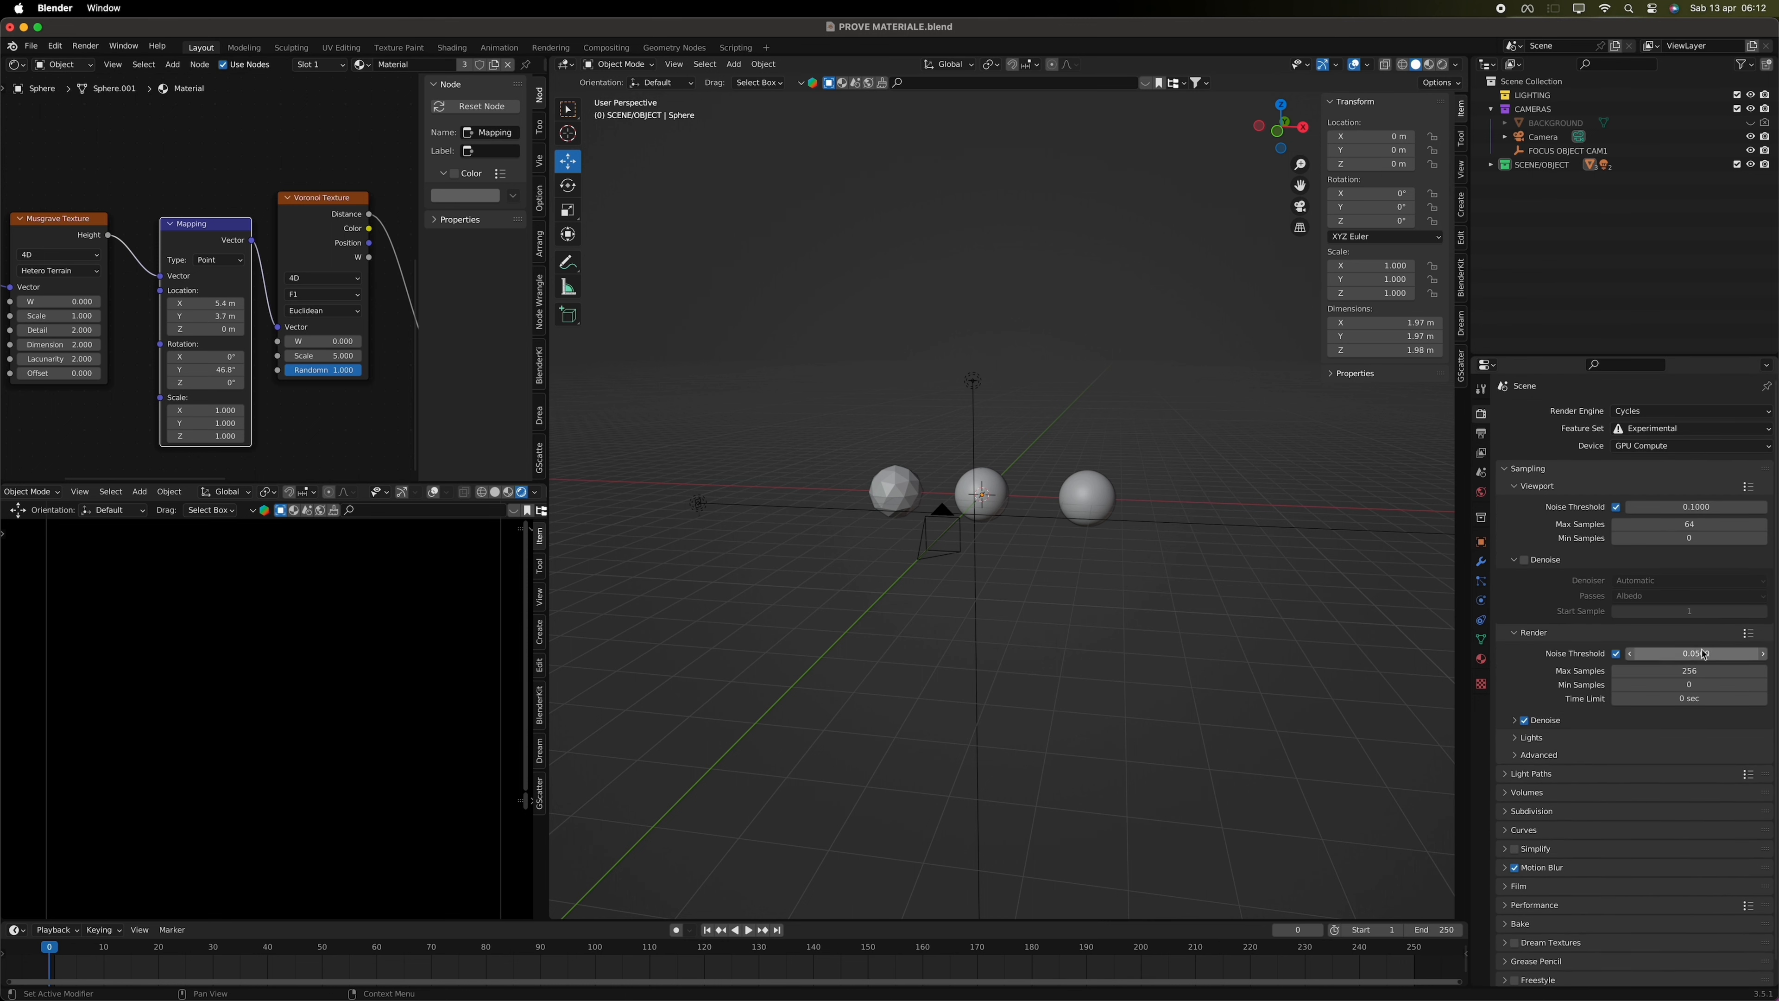
pyautogui.rightClick(1681, 654)
pyautogui.click(1674, 745)
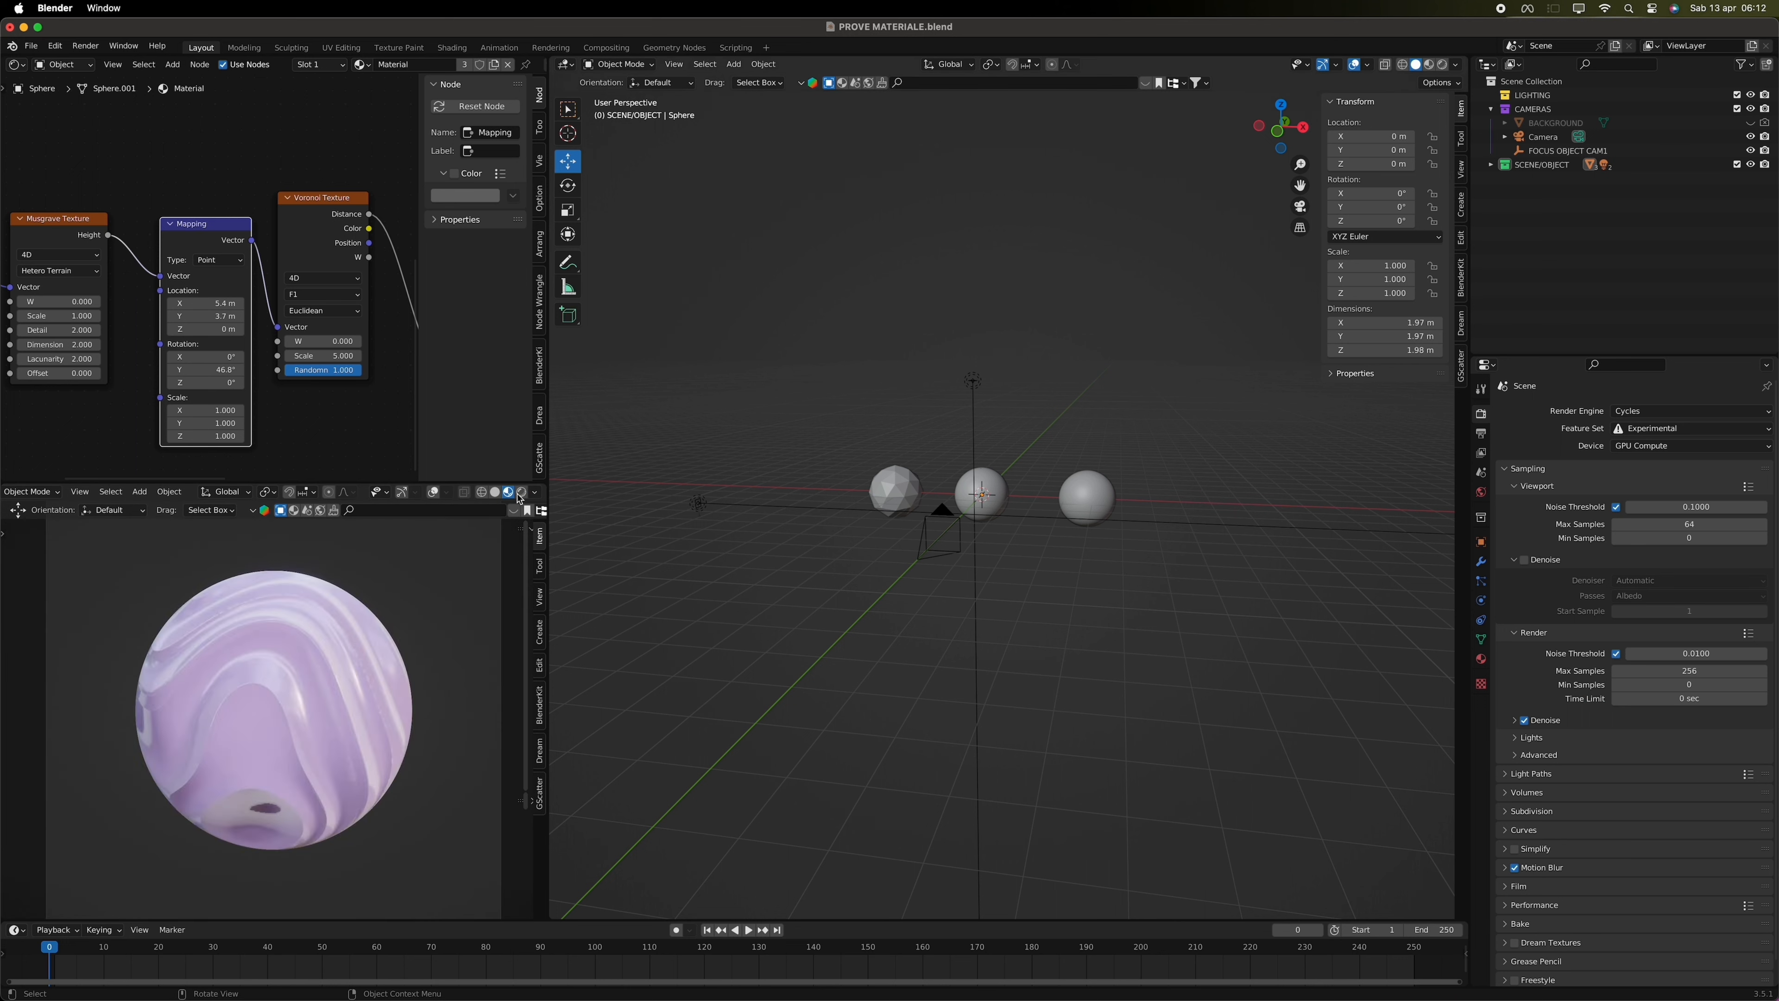
# - Compare the displaced material on the three spheres in the rendered preview, and look through the list of available materials
pyautogui.scroll(-4, 410, 601)
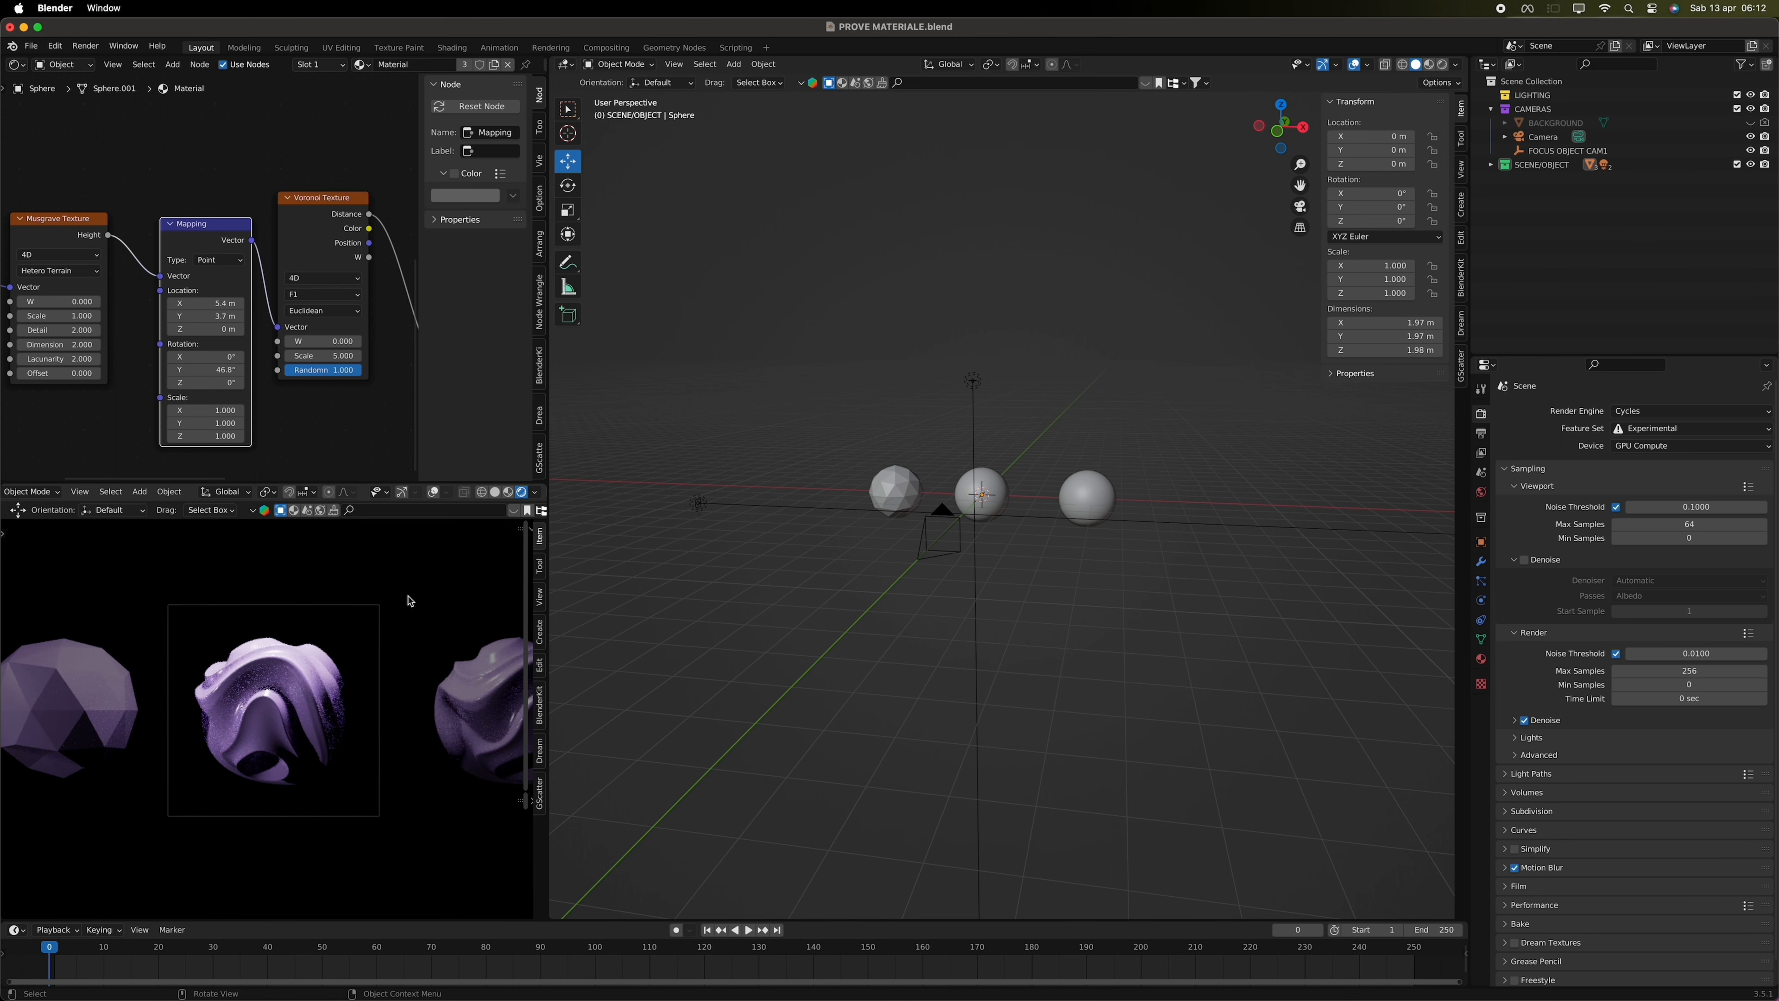
pyautogui.click(319, 695)
pyautogui.click(363, 64)
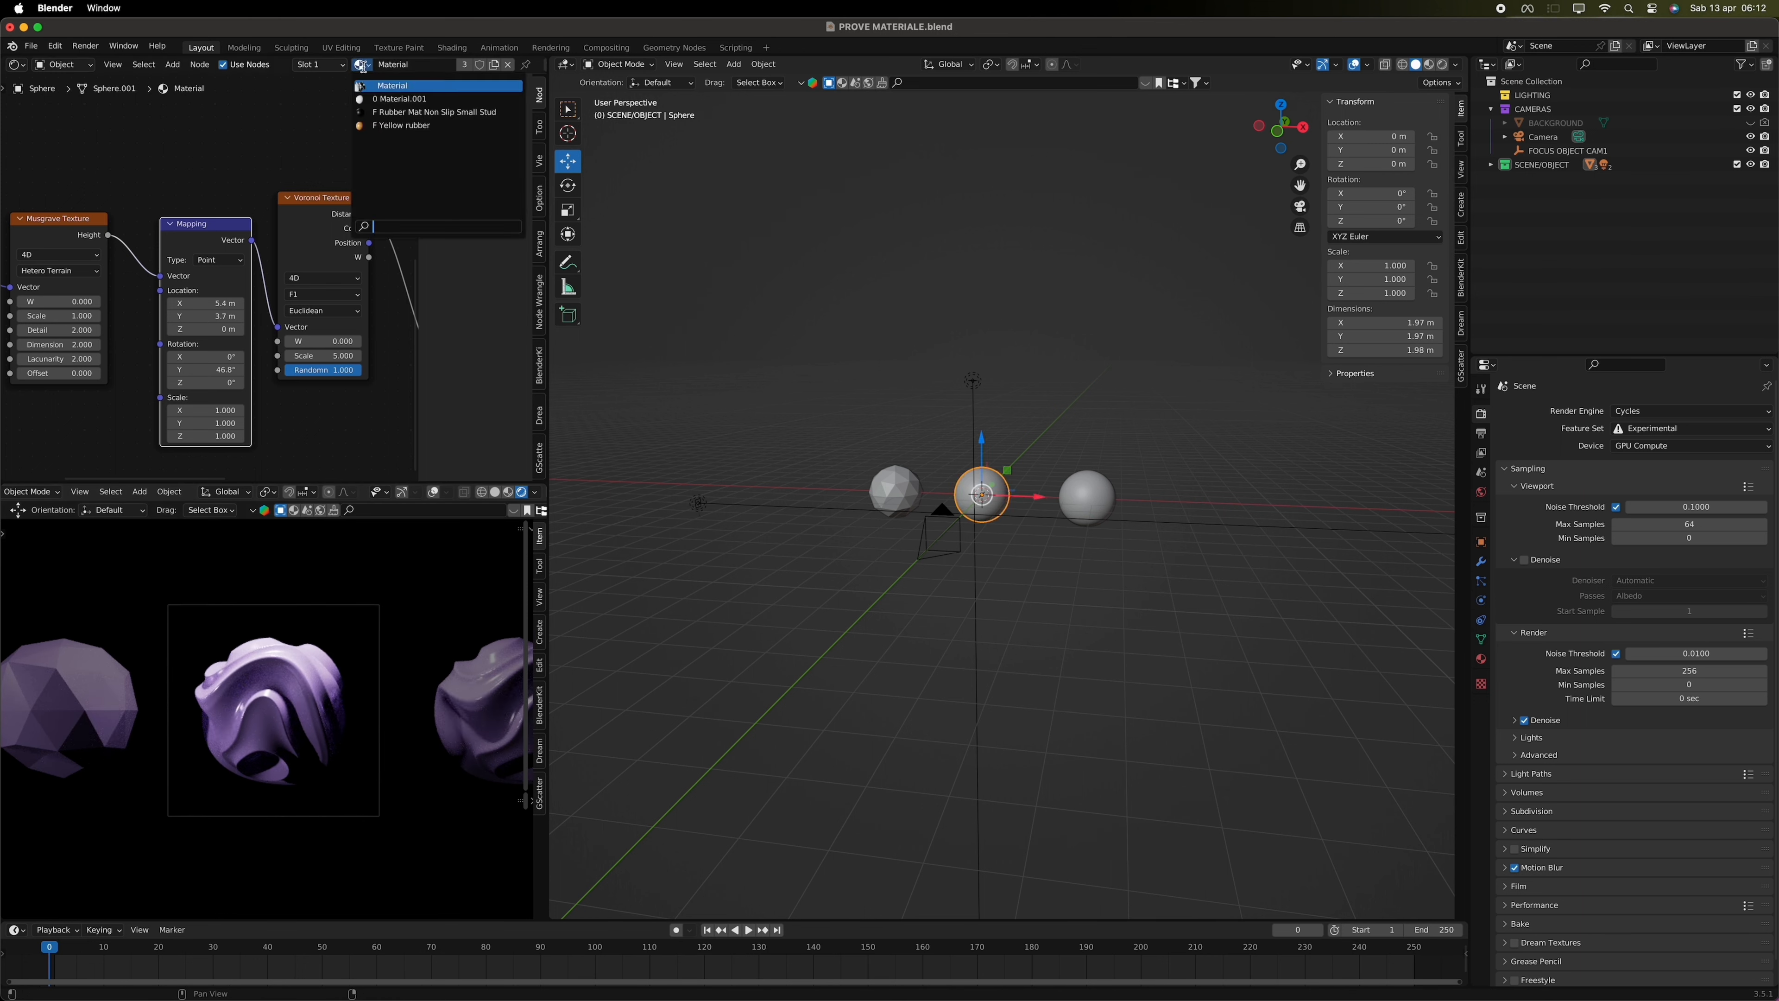
pyautogui.click(475, 702)
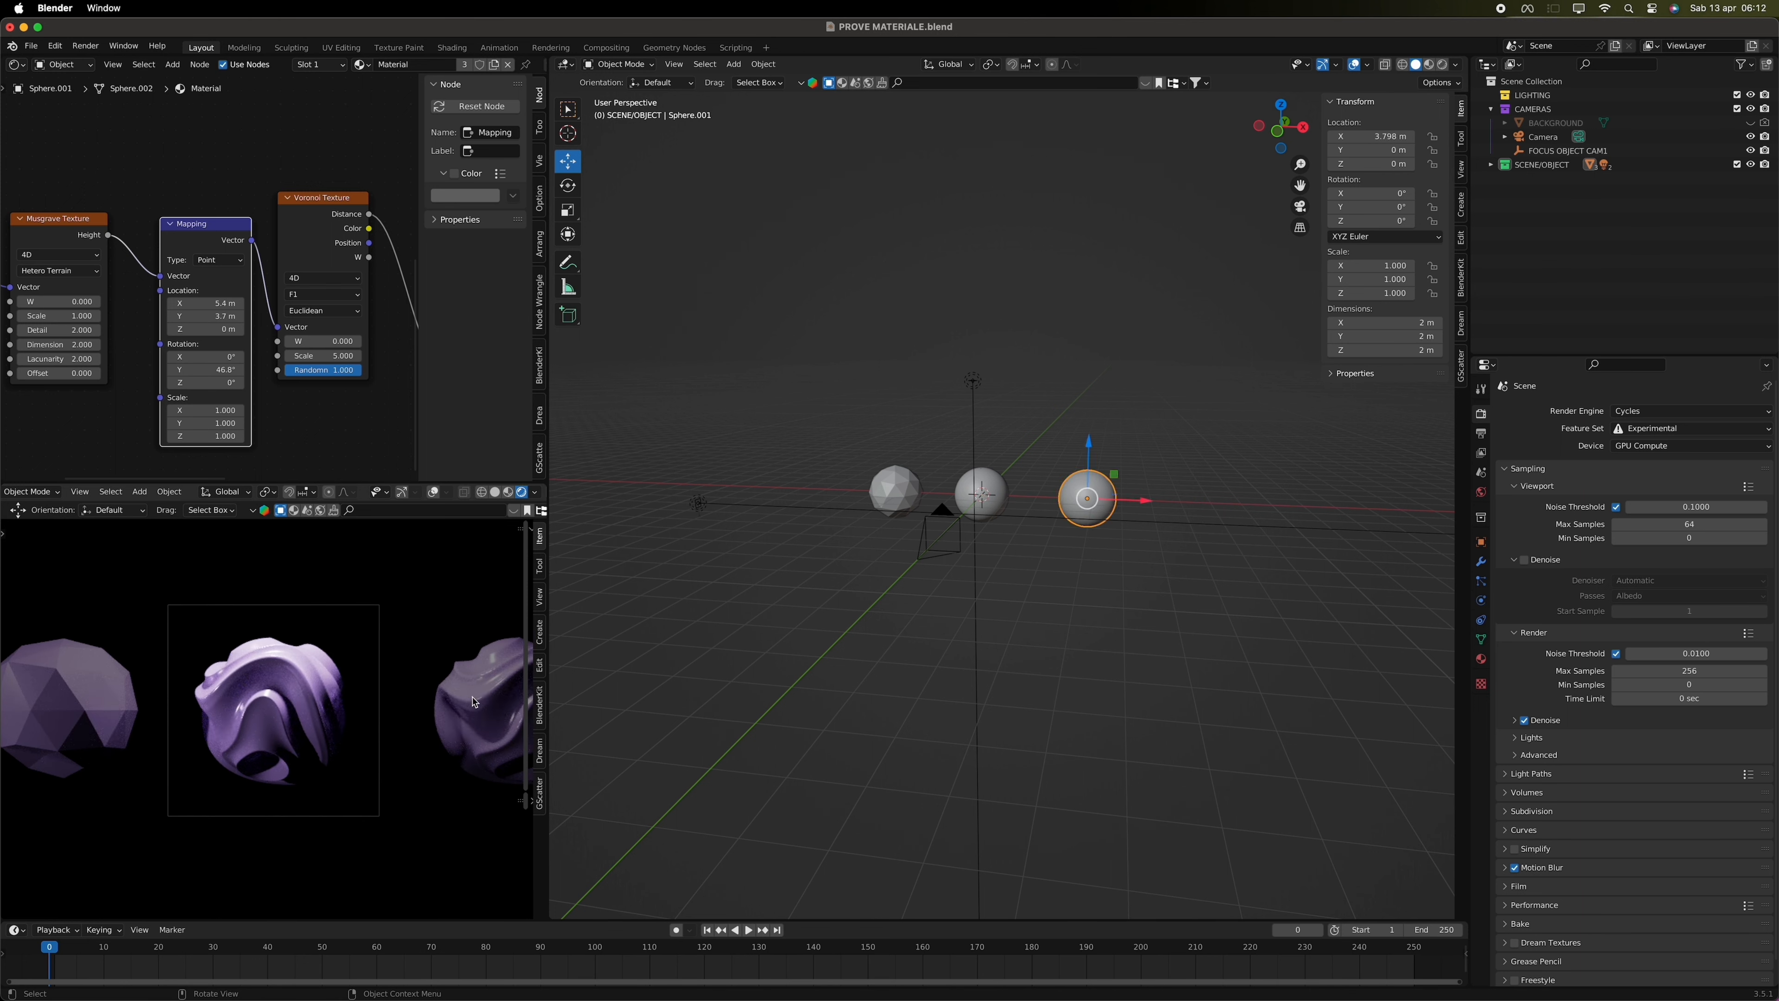
pyautogui.click(291, 671)
pyautogui.moveTo(411, 722)
pyautogui.mouseDown(button='middle')
pyautogui.moveTo(329, 726)
pyautogui.moveTo(427, 728)
pyautogui.mouseUp(button='middle')
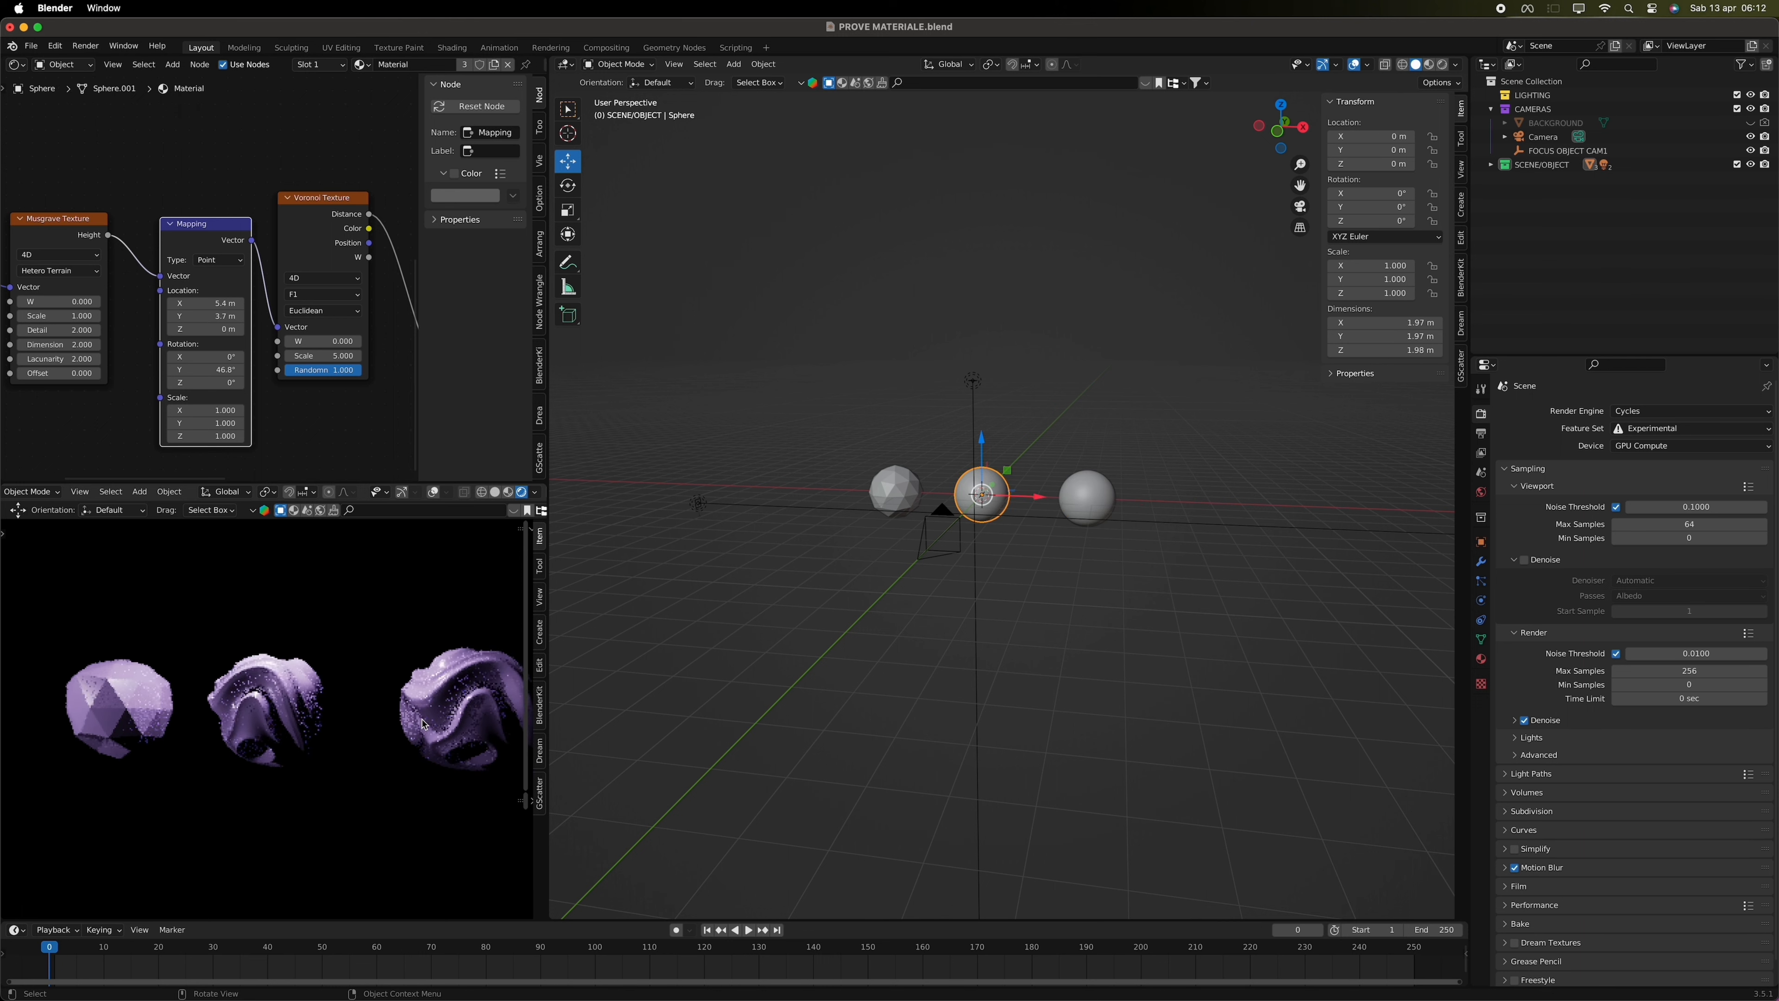
# - Try rotating the middle sphere 120° around the Z axis, and undo the rotation
pyautogui.scroll(3, 423, 716)
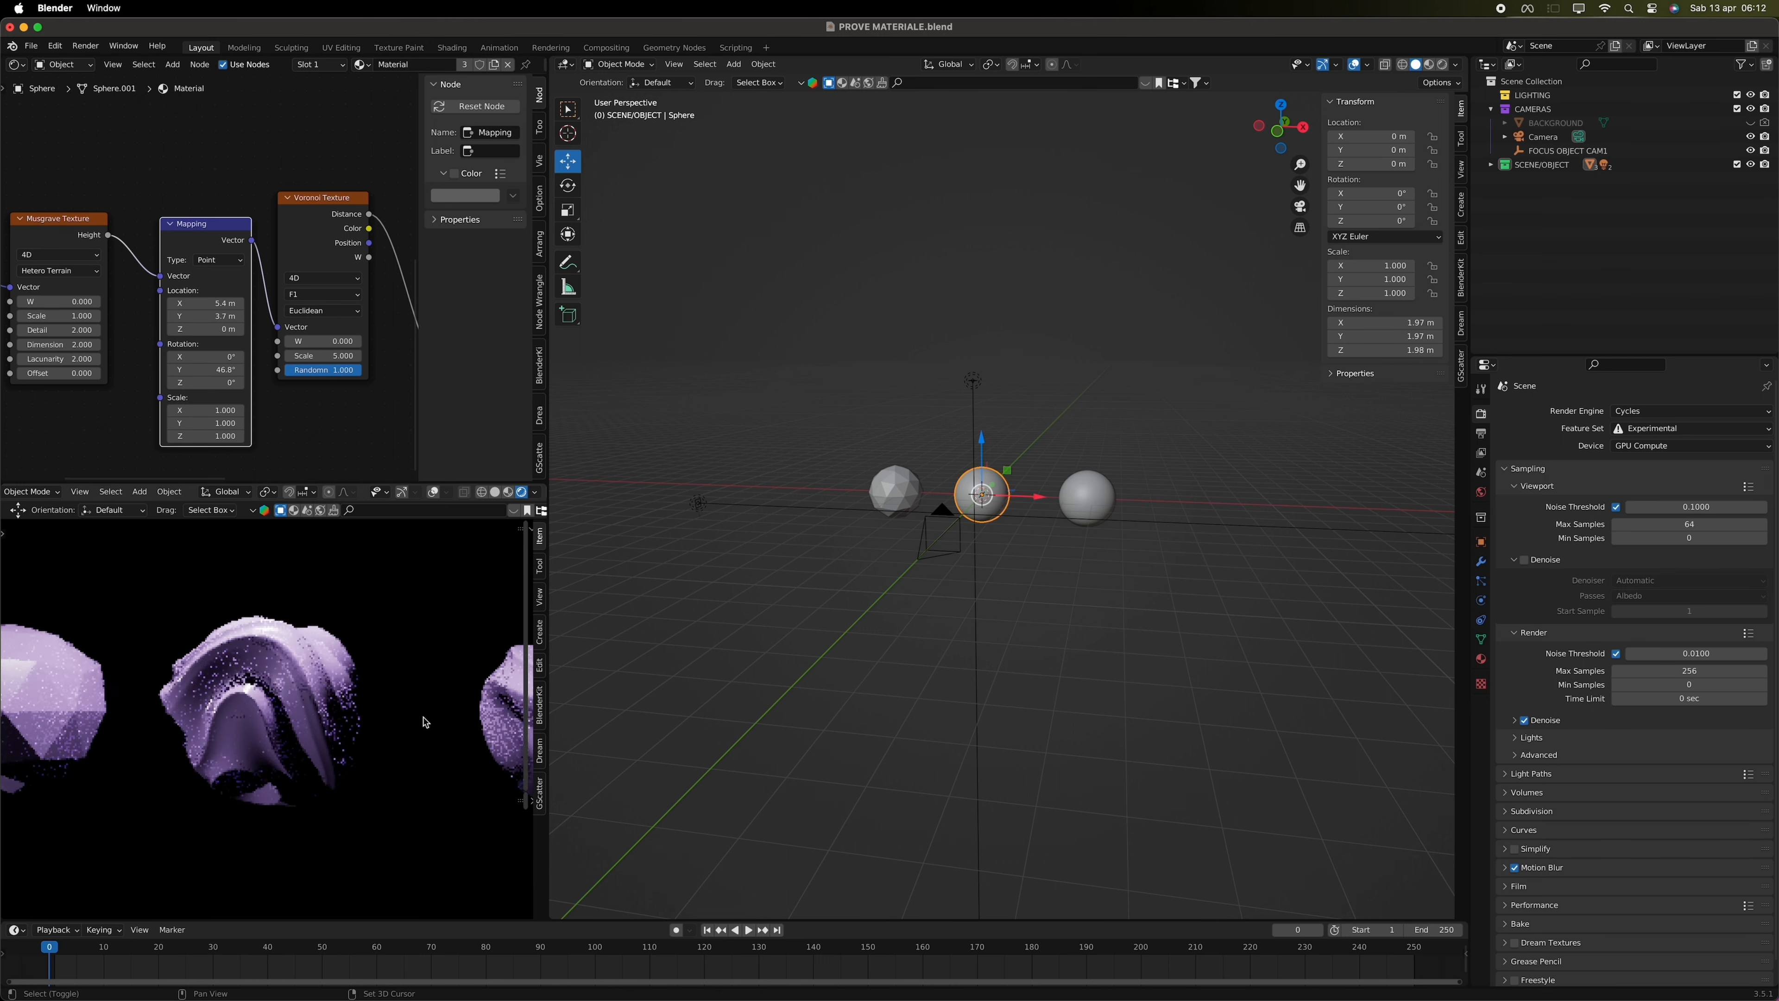
pyautogui.keyDown('shift'); pyautogui.hscroll(5, 423, 717); pyautogui.keyUp('shift')
pyautogui.keyDown('shift'); pyautogui.hscroll(-5, 423, 717); pyautogui.keyUp('shift')
pyautogui.moveTo(423, 717); pyautogui.dragTo(254, 699, button='middle')
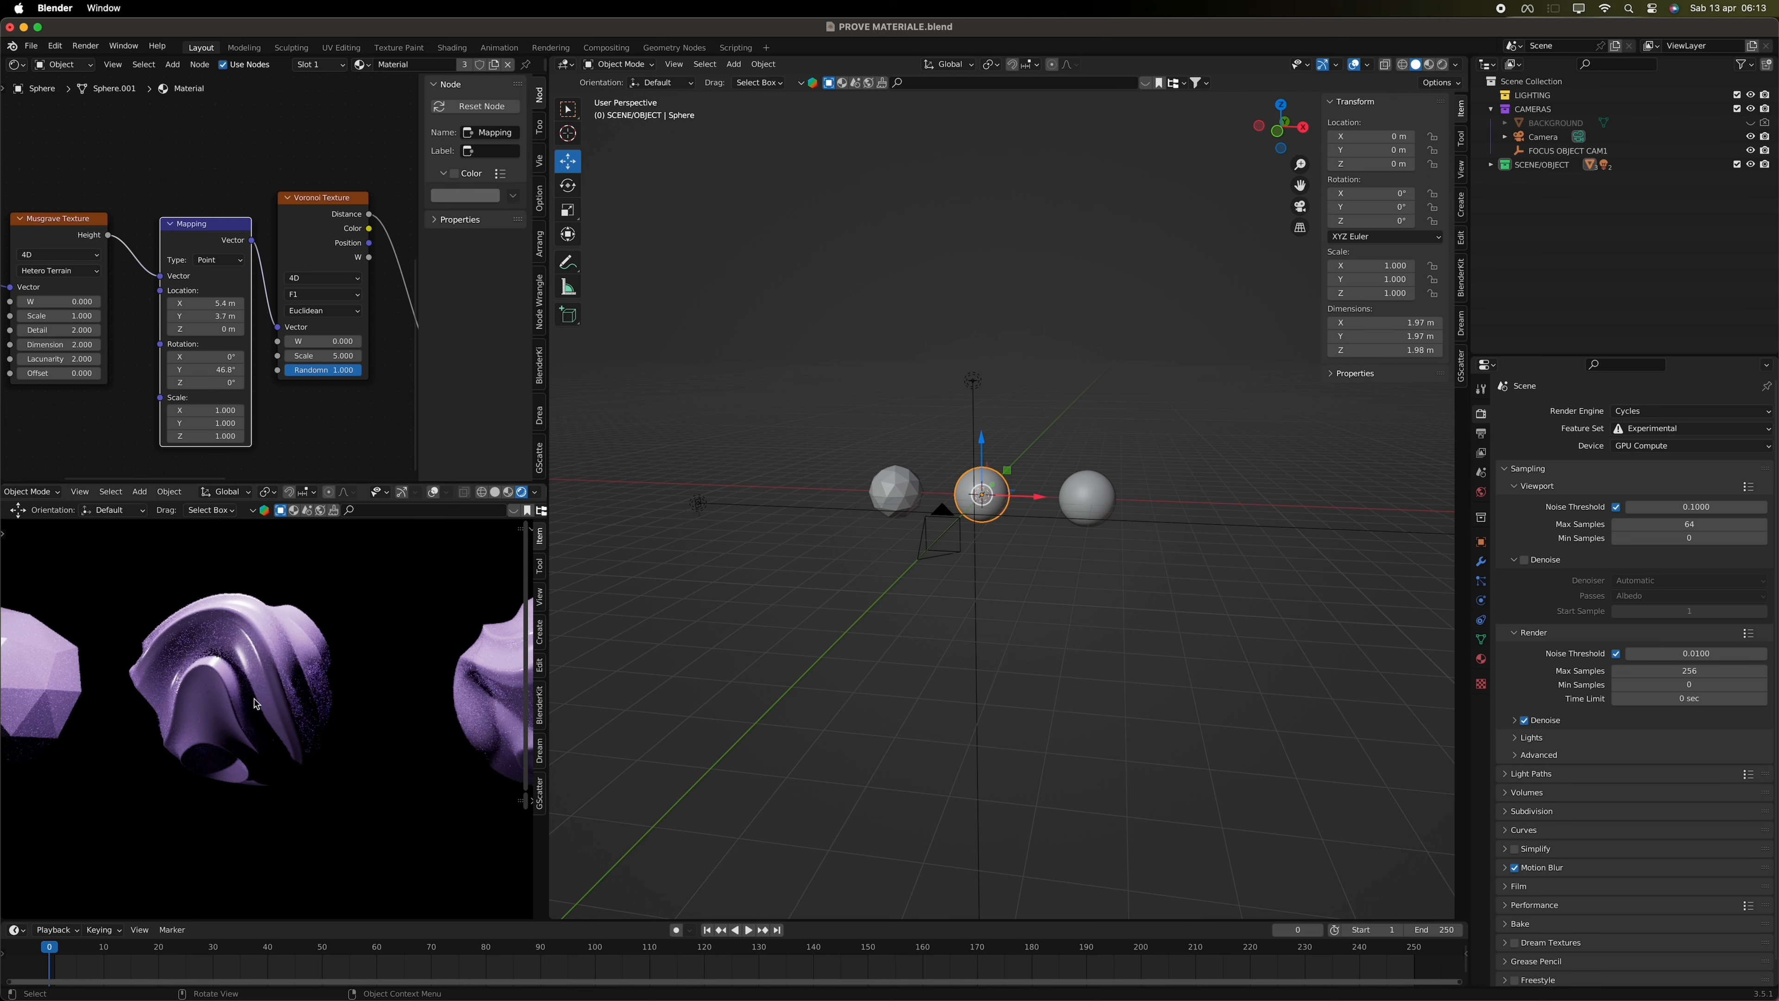
pyautogui.press('r')
pyautogui.press('z')
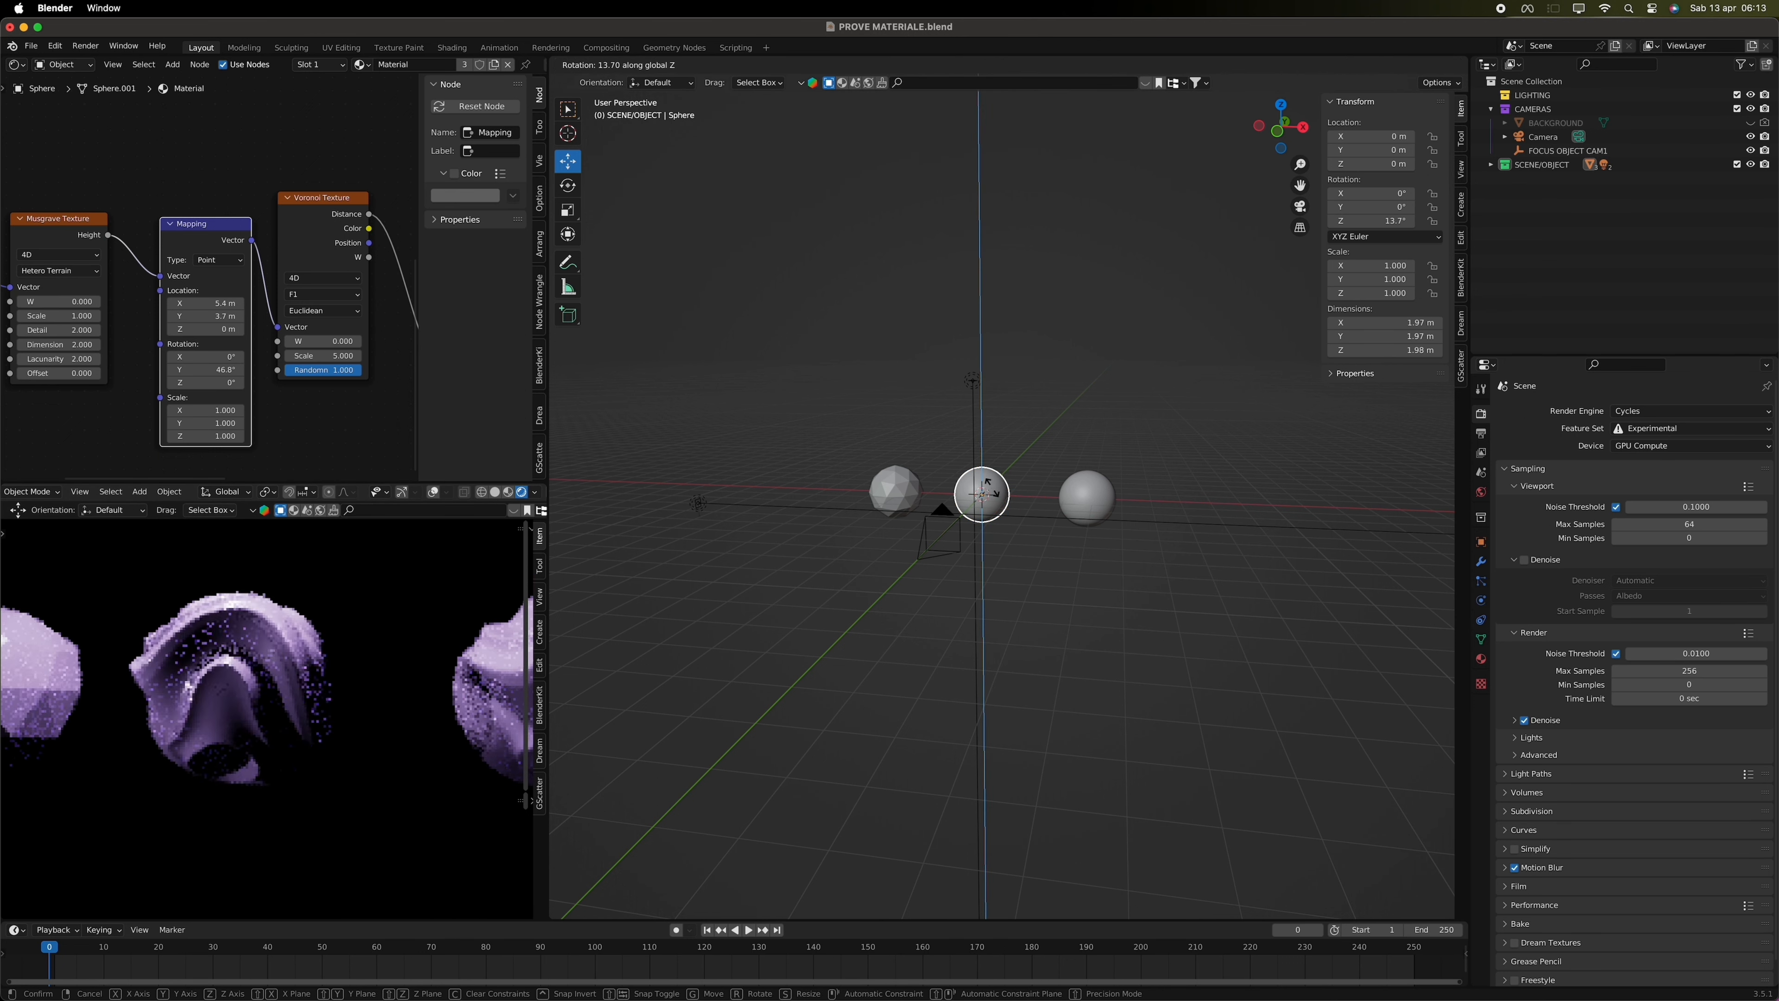
pyautogui.click(954, 492)
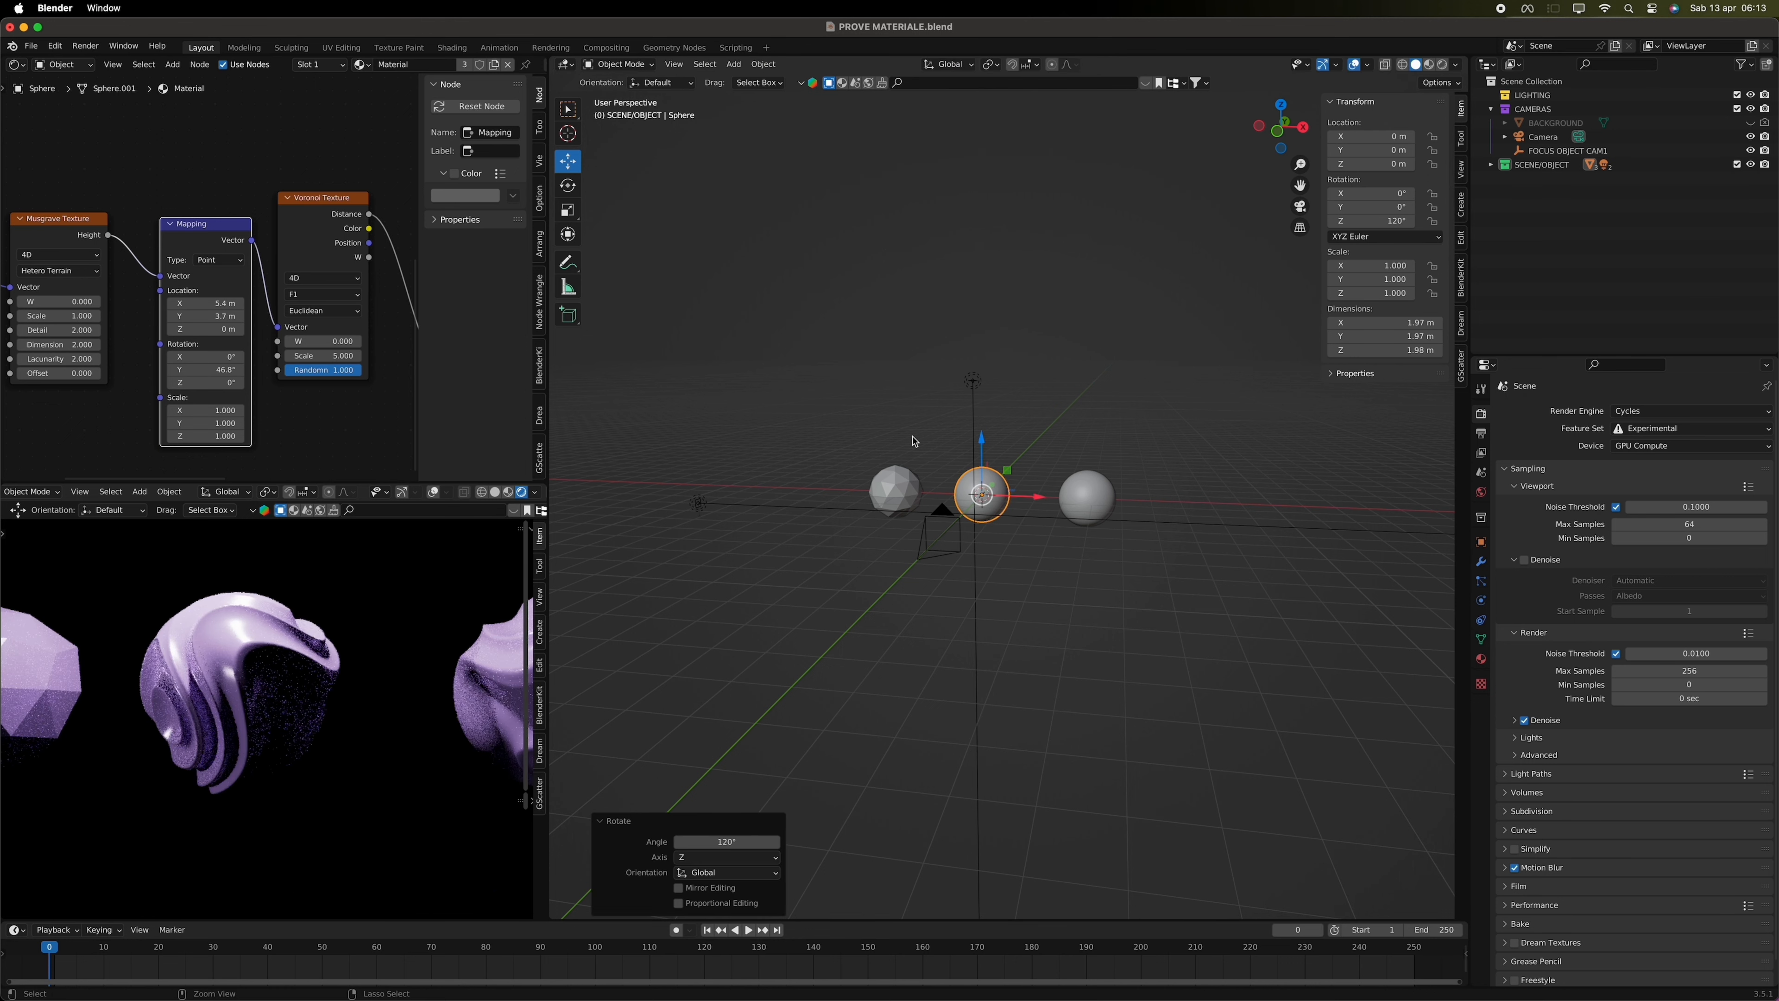
pyautogui.press('super+z')
# - Try the Mapping node with its X and Y location at 0 m and its Y rotation at 0°
pyautogui.doubleClick(218, 303)
pyautogui.write('0')
pyautogui.press('Return')
pyautogui.doubleClick(203, 314)
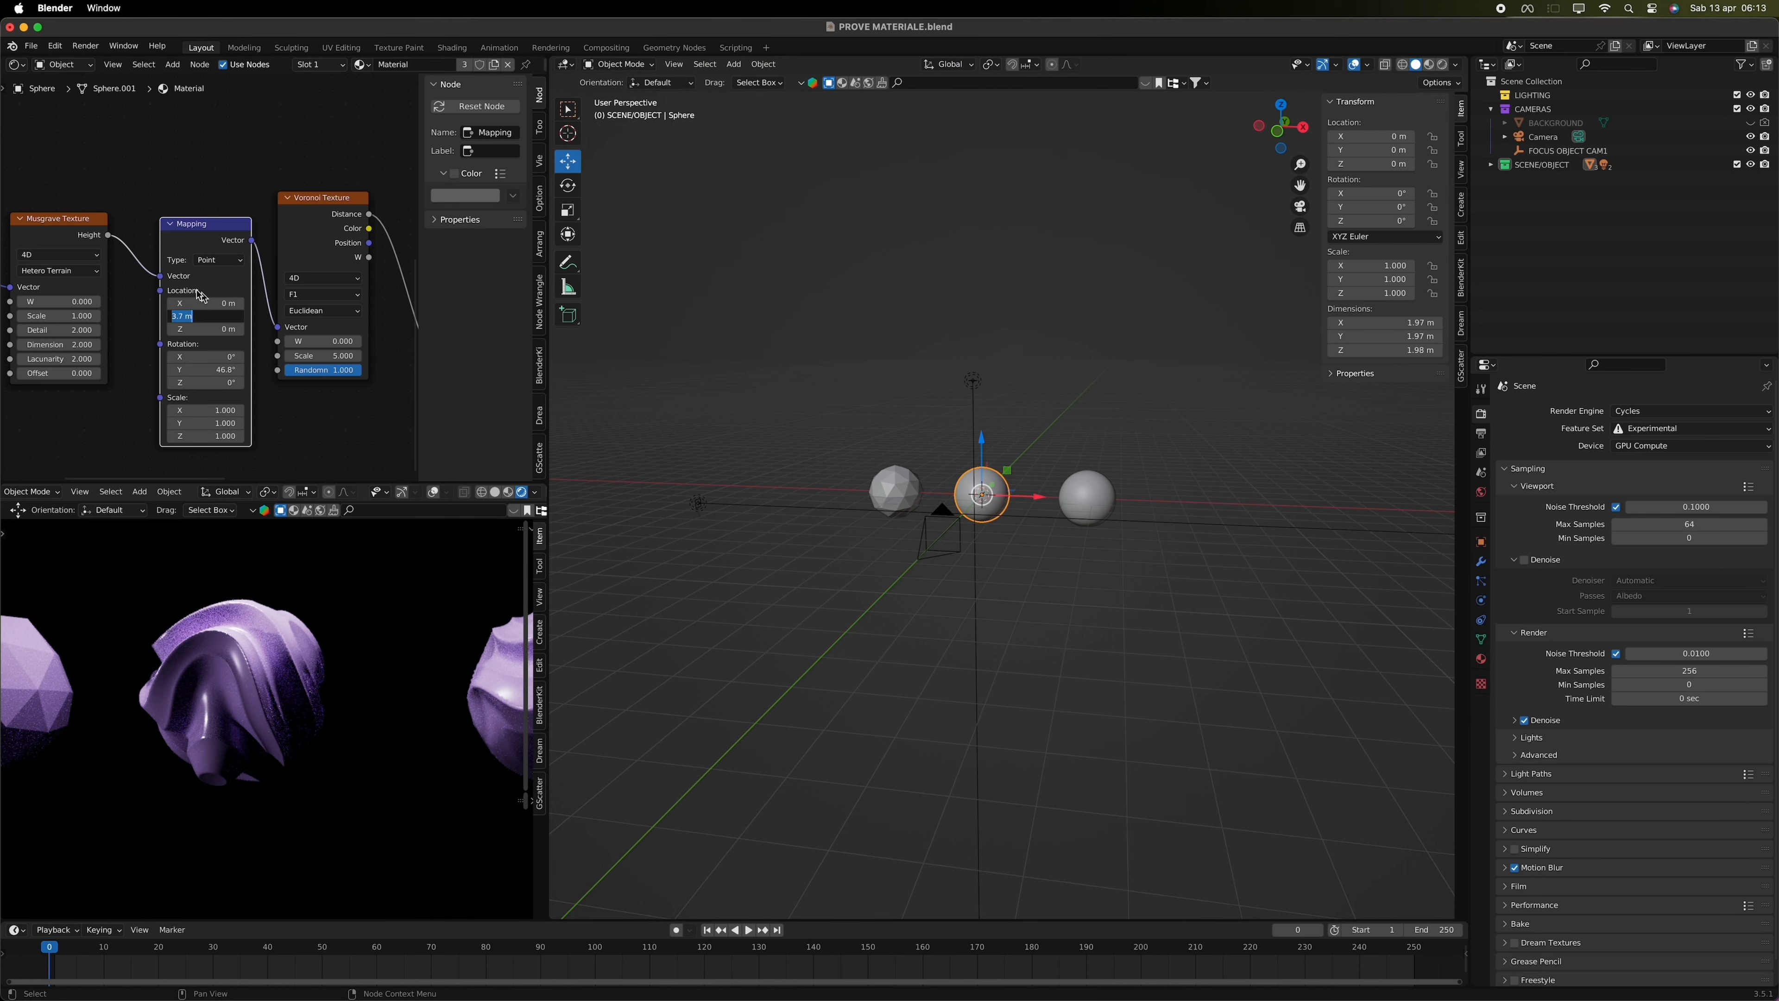
pyautogui.write('0')
pyautogui.press('Return')
pyautogui.doubleClick(195, 370)
pyautogui.write('0')
pyautogui.press('Return')
# - Try resetting the Musgrave Texture's Scale, Detail, Dimension and Lacunarity to their default values
pyautogui.moveTo(76, 302)
pyautogui.mouseDown()
pyautogui.moveTo(158, 302)
pyautogui.moveTo(59, 316)
pyautogui.mouseUp()
pyautogui.rightClick(72, 304)
pyautogui.click(86, 395)
pyautogui.rightClick(70, 319)
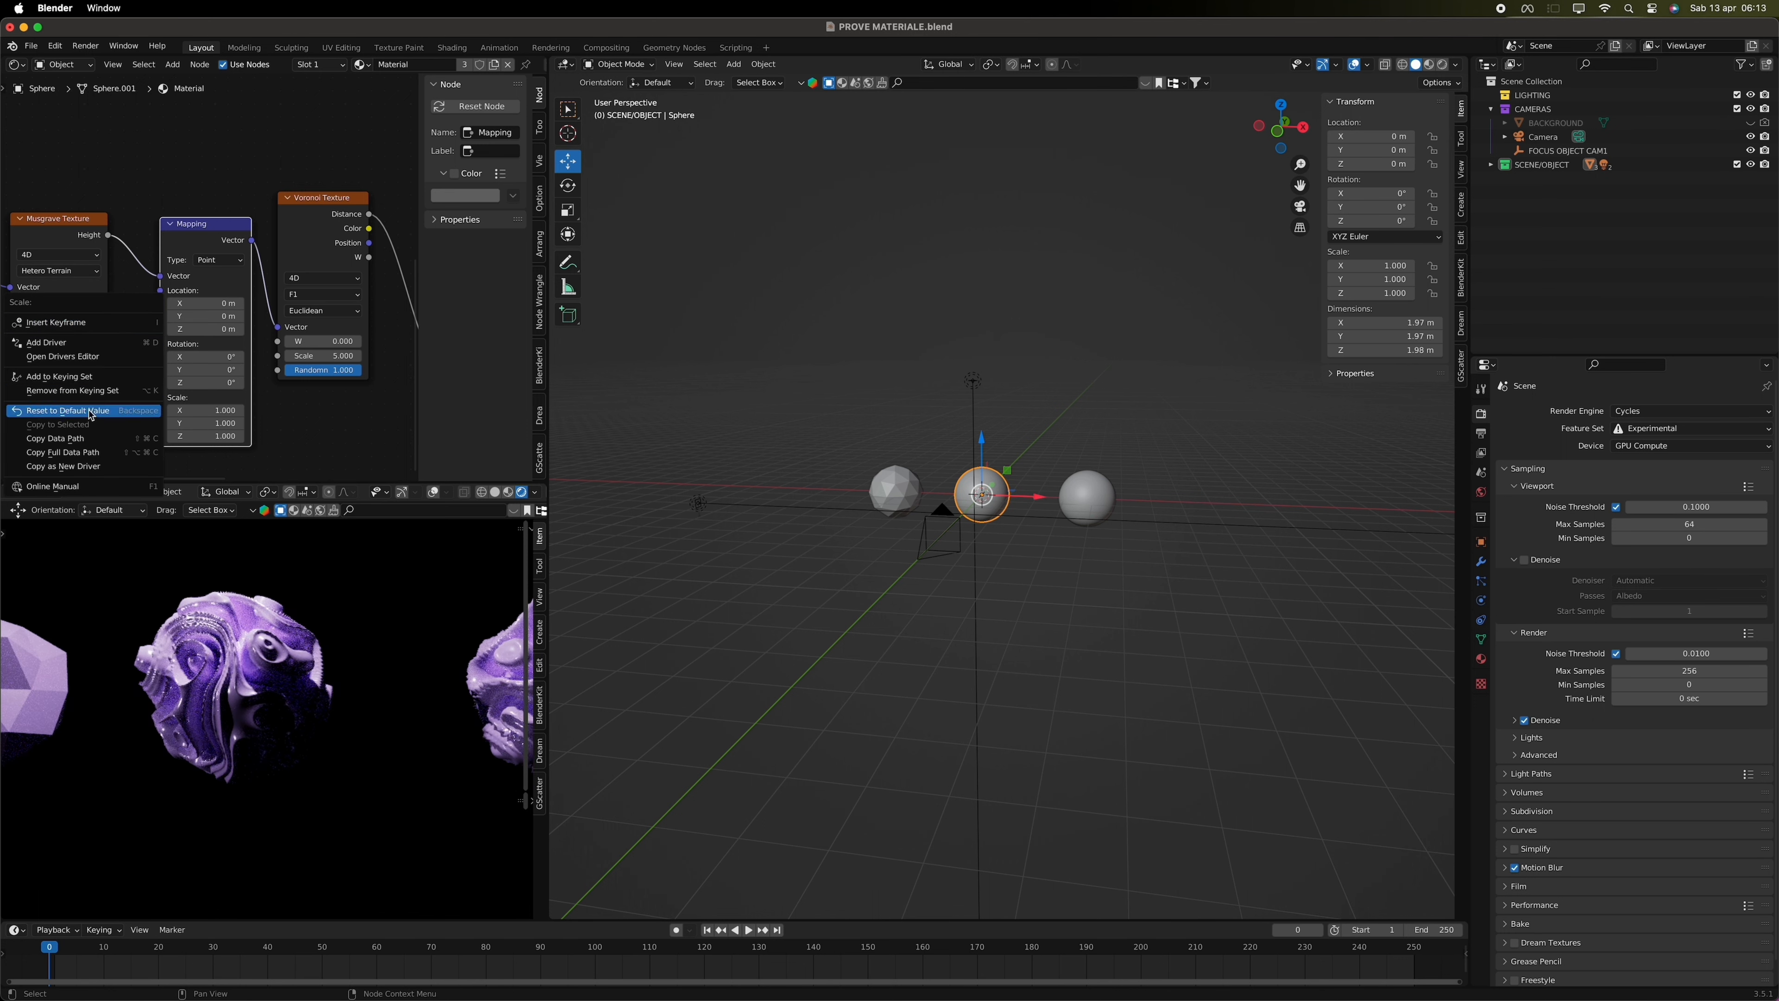
pyautogui.click(81, 413)
pyautogui.rightClick(81, 327)
pyautogui.click(89, 419)
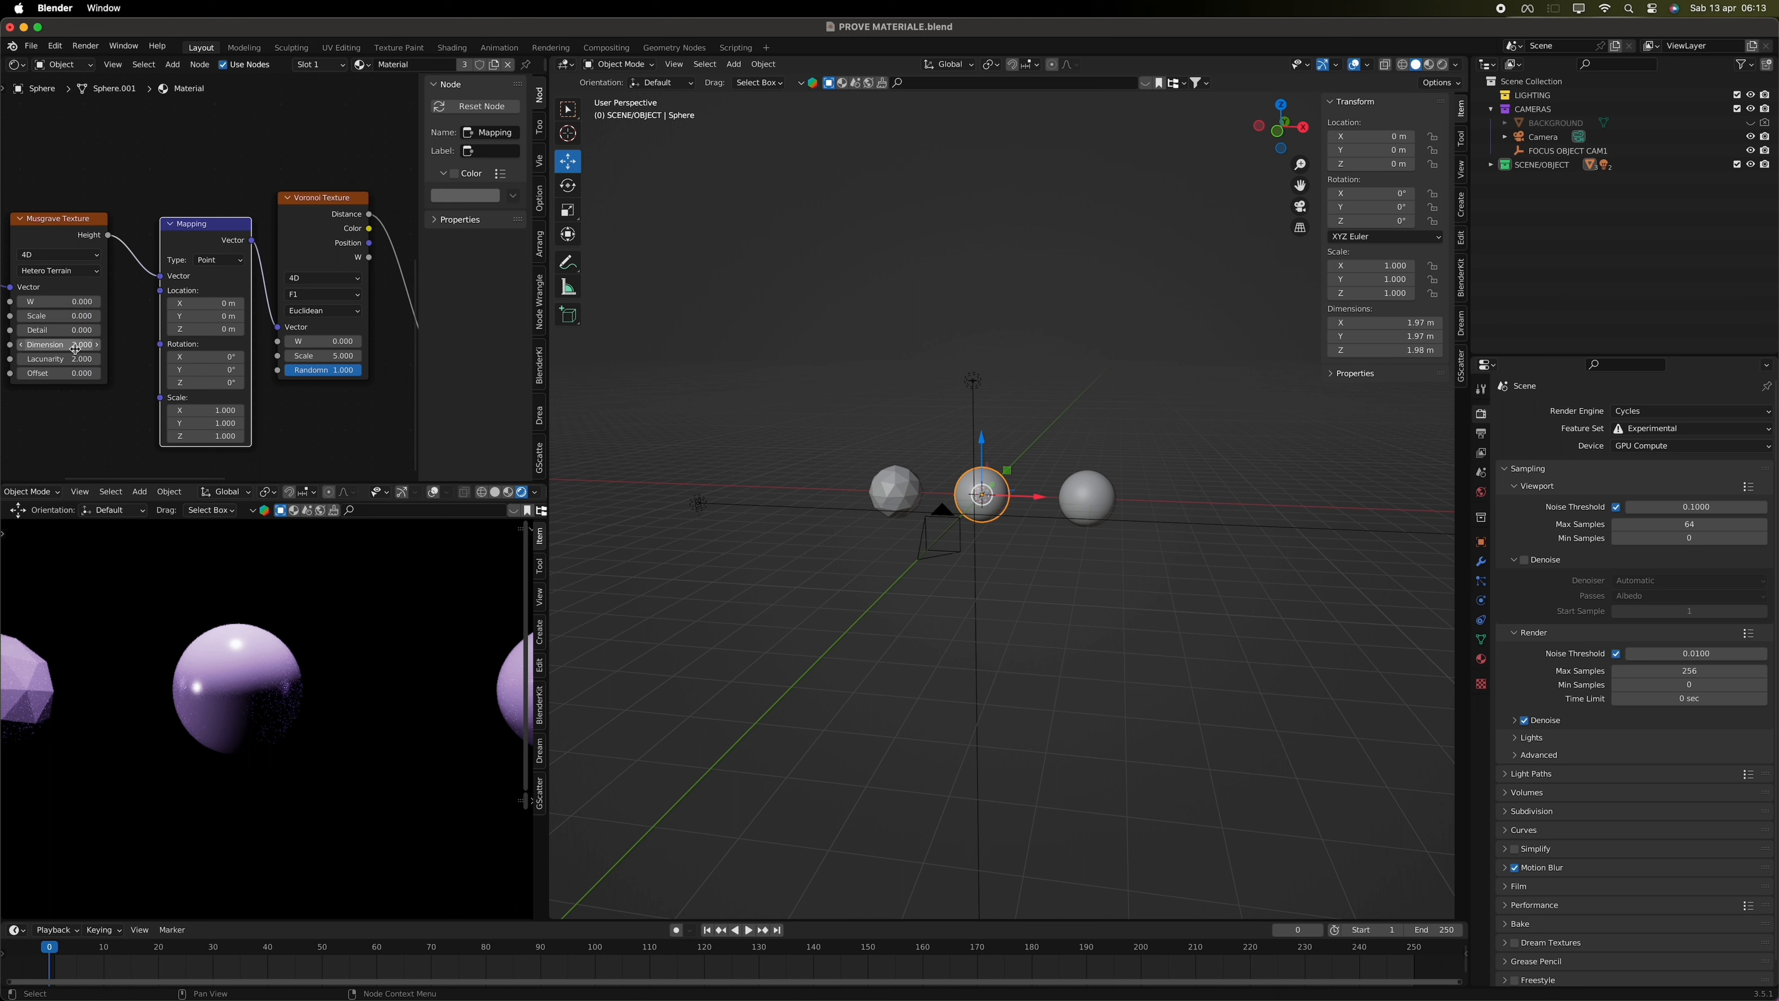
pyautogui.rightClick(88, 344)
pyautogui.click(105, 435)
pyautogui.rightClick(84, 358)
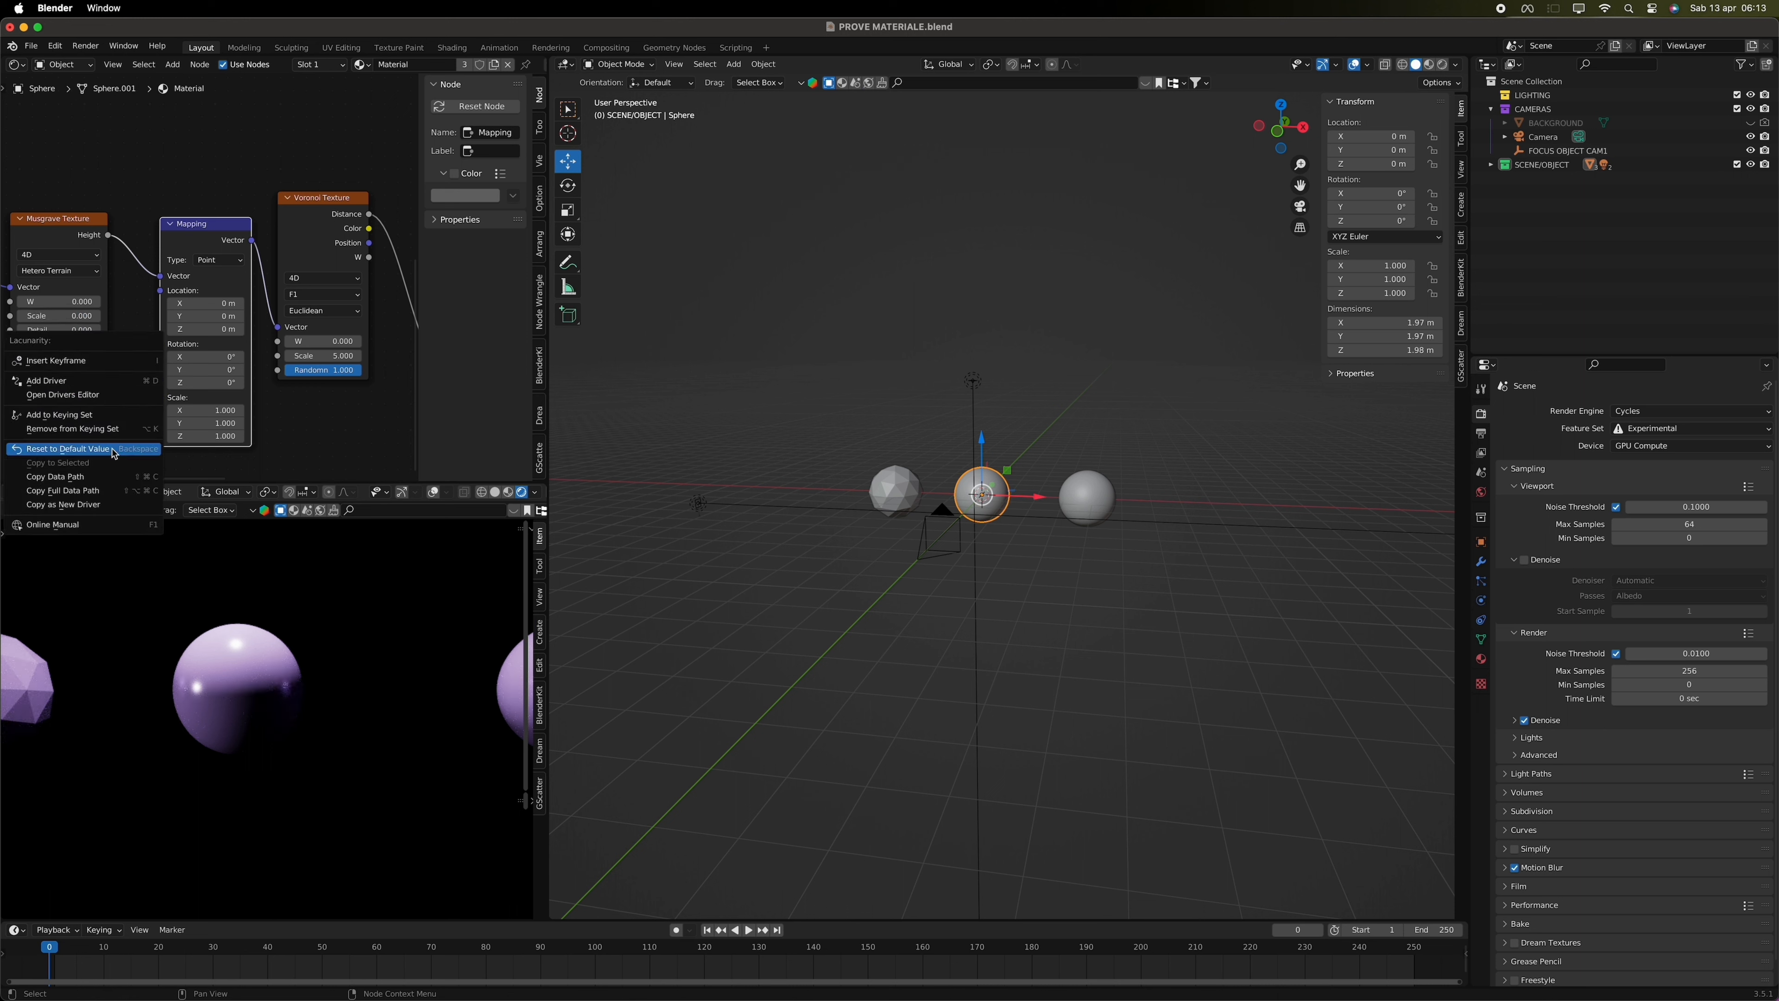
pyautogui.click(112, 451)
# - Undo the resets of the Musgrave Texture values and of the Mapping node's location and rotation
pyautogui.hotkey('ctrl', 'z')
pyautogui.hotkey('ctrl', 'z')
pyautogui.hotkey('ctrl', 'z')
pyautogui.hotkey('ctrl', 'z')
pyautogui.hotkey('ctrl', 'z')
pyautogui.hotkey('ctrl', 'z')
pyautogui.hotkey('ctrl', 'z')
pyautogui.hotkey('ctrl', 'z')
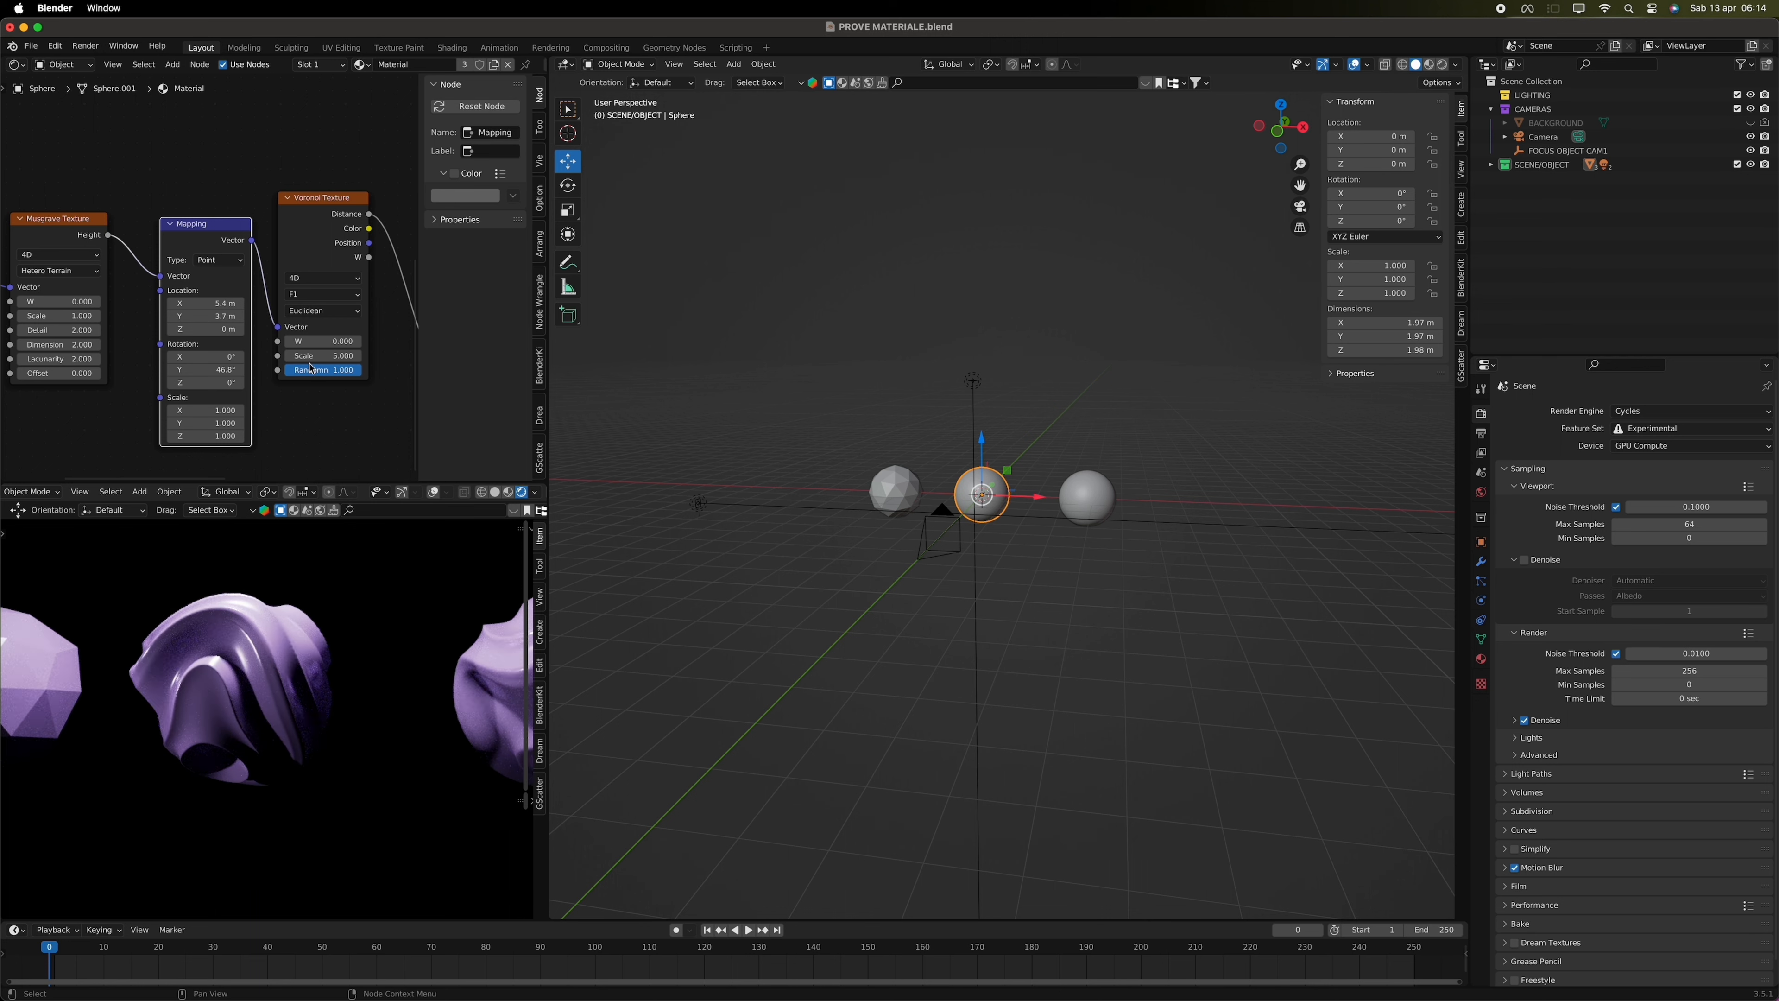
# - Set the Voronoi Texture's W to 7.2 and its distance metric to Manhattan
pyautogui.moveTo(314, 356); pyautogui.dragTo(434, 355)
pyautogui.hotkey('ctrl', 'z')
pyautogui.moveTo(312, 341); pyautogui.dragTo(338, 355)
pyautogui.click(324, 310)
pyautogui.click(324, 325)
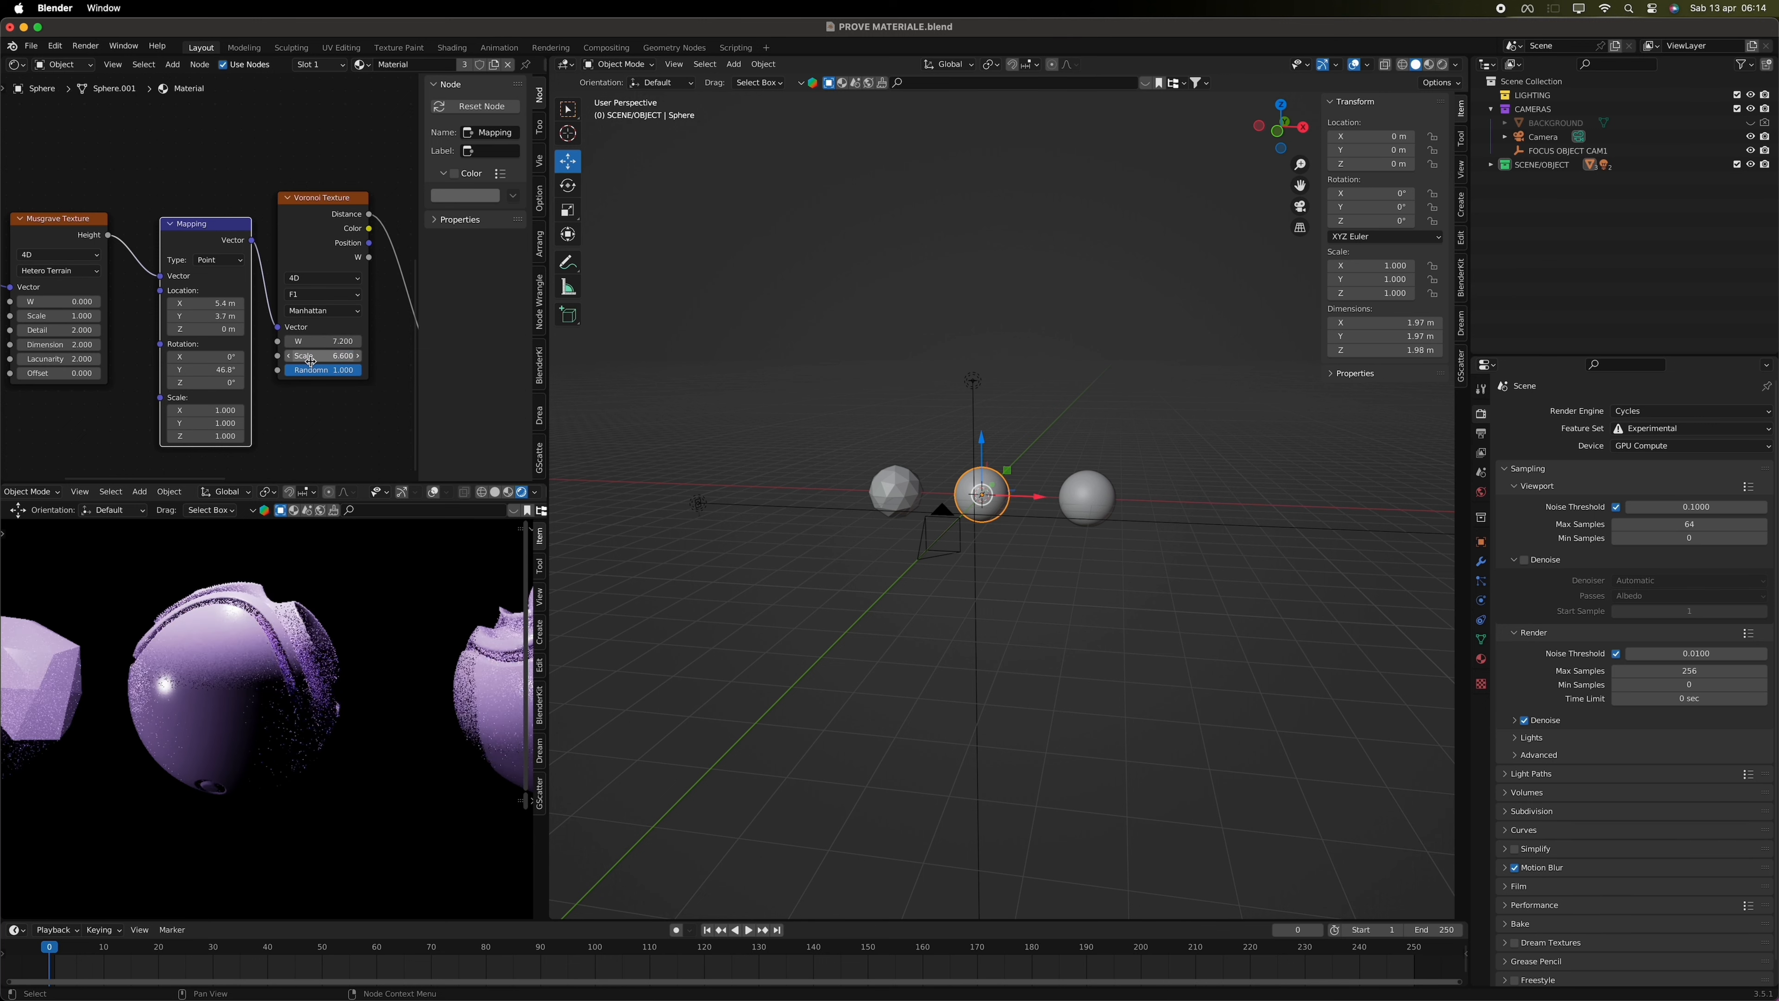
# - Set the Voronoi Texture's Scale to 6
pyautogui.click(299, 357)
pyautogui.press('BackSpace')
pyautogui.write('1')
pyautogui.press('Return')
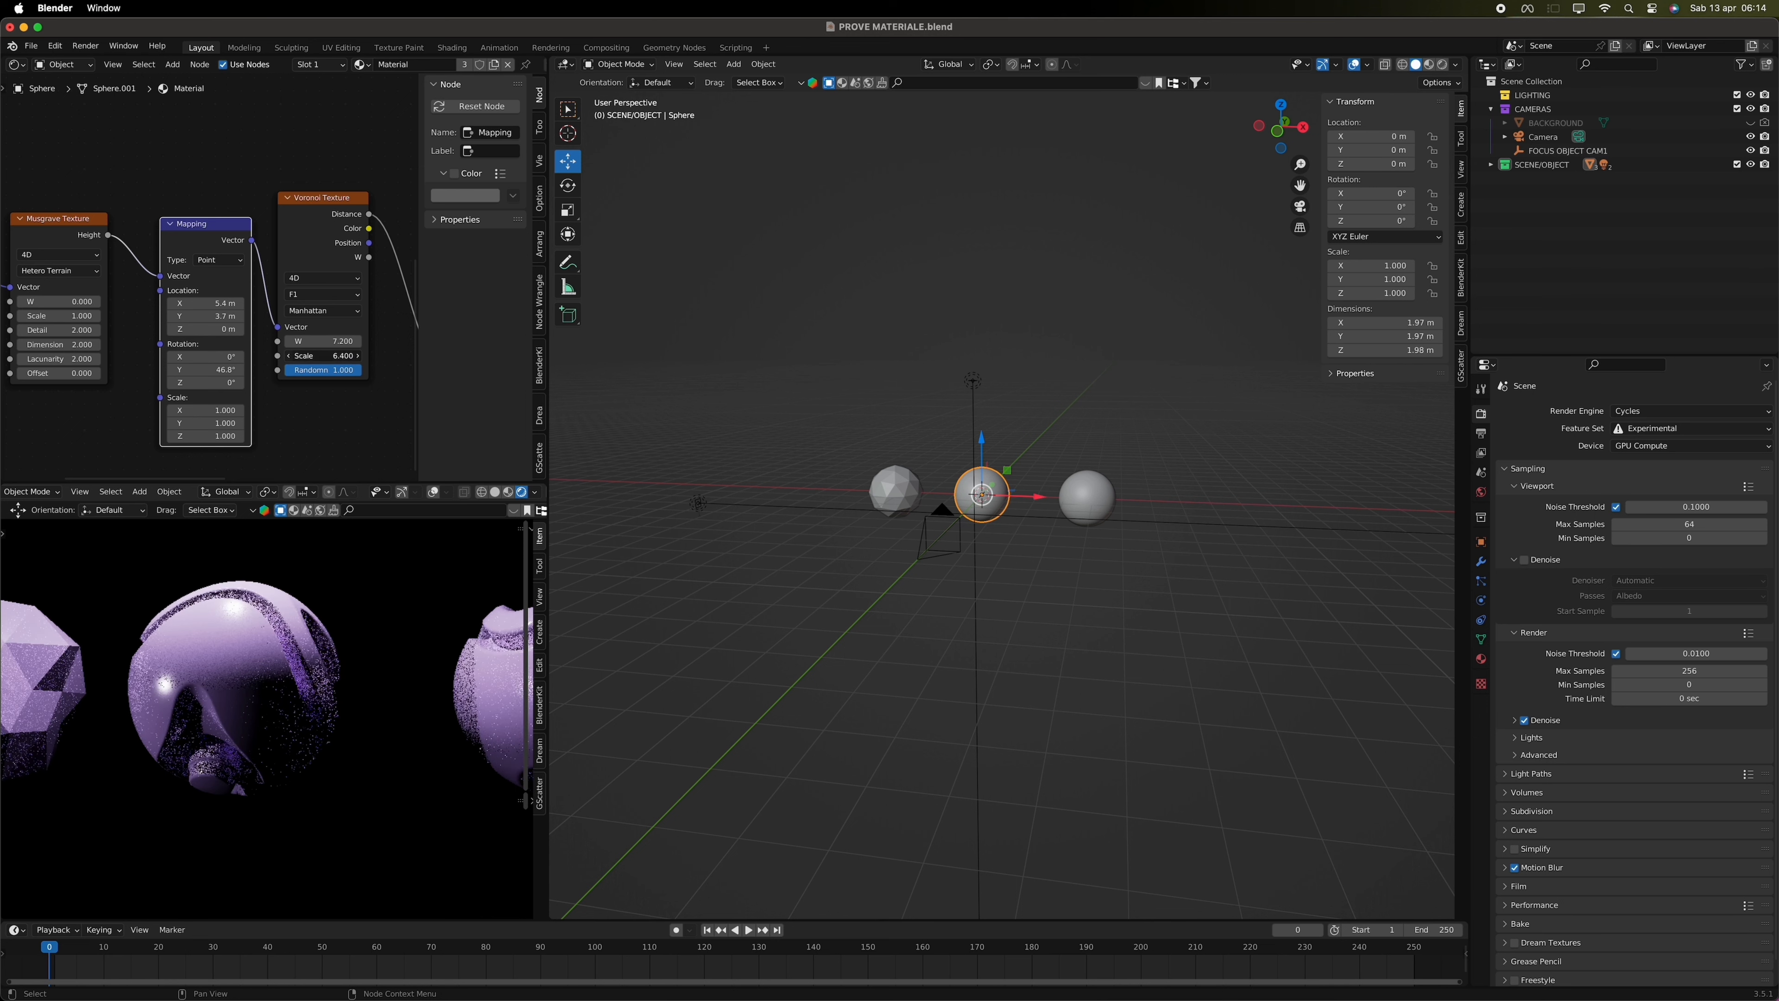
pyautogui.click(288, 355)
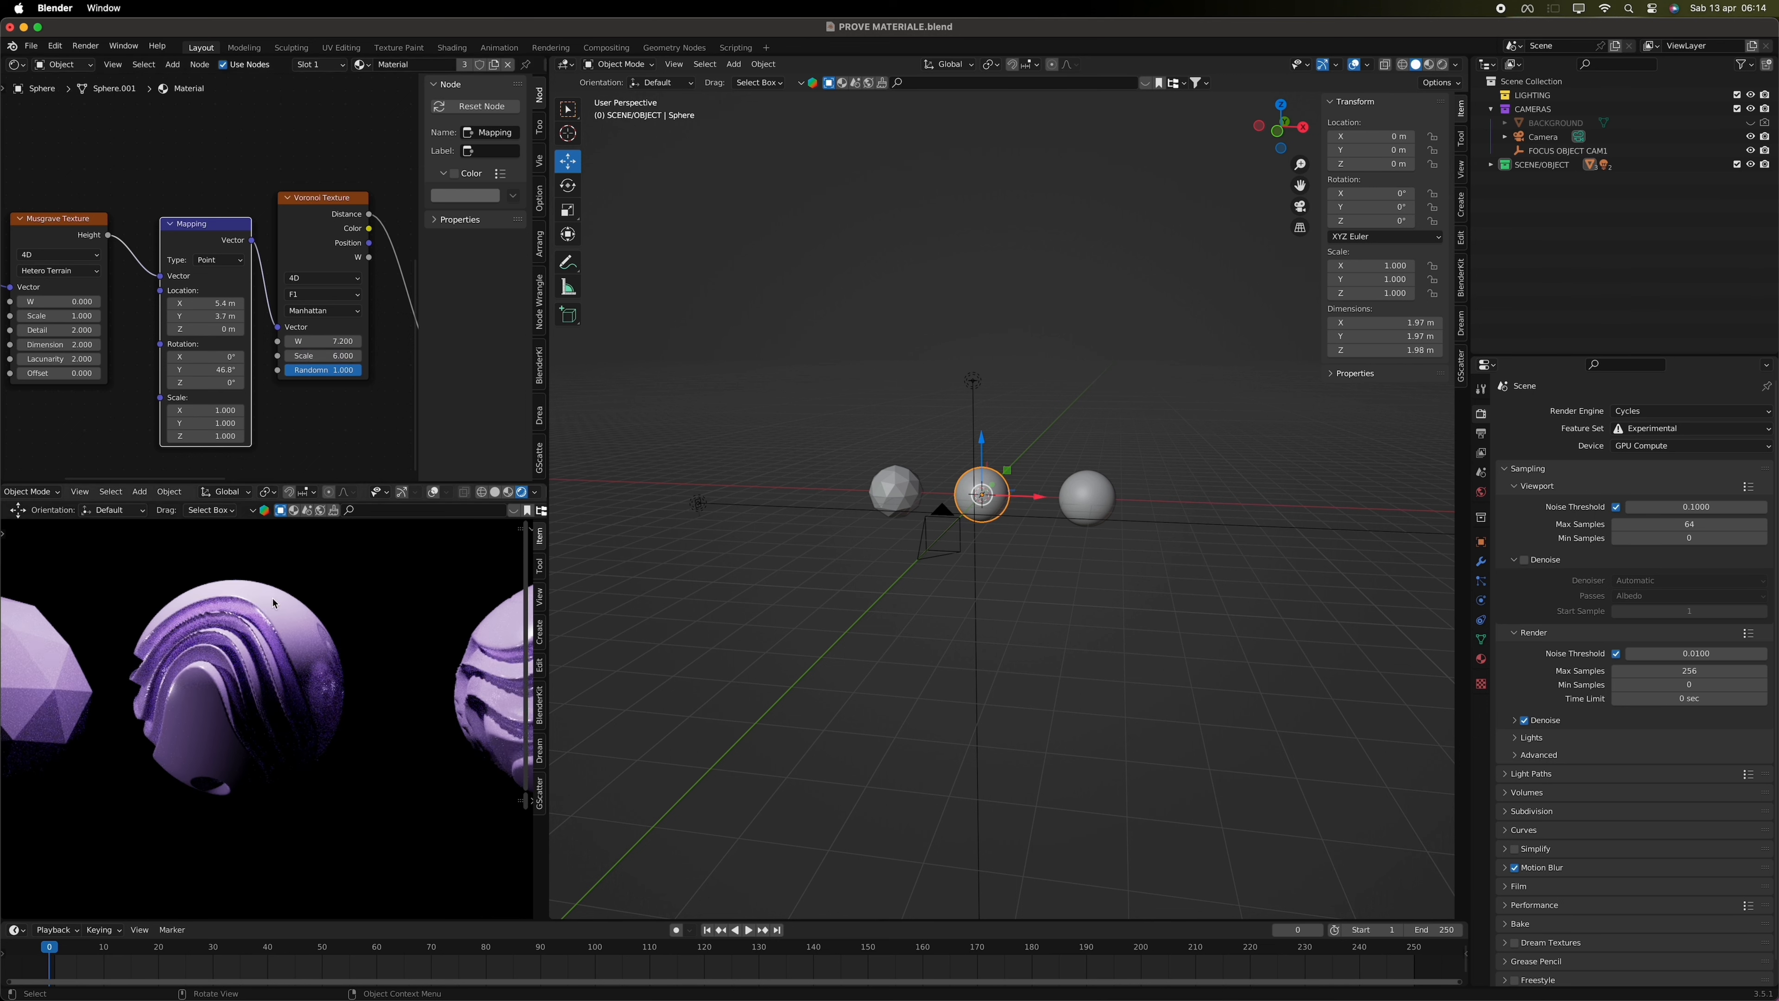
# - Try a Y rotation of 0° on the Mapping node with the Manhattan pattern, and undo it
pyautogui.click(194, 373)
pyautogui.write('0')
pyautogui.press('Return')
pyautogui.press('super+z')
# - Try the Multifractal, Hybrid Multifractal and fBM types on the Musgrave Texture, and return it to Hetero Terrain
pyautogui.click(59, 271)
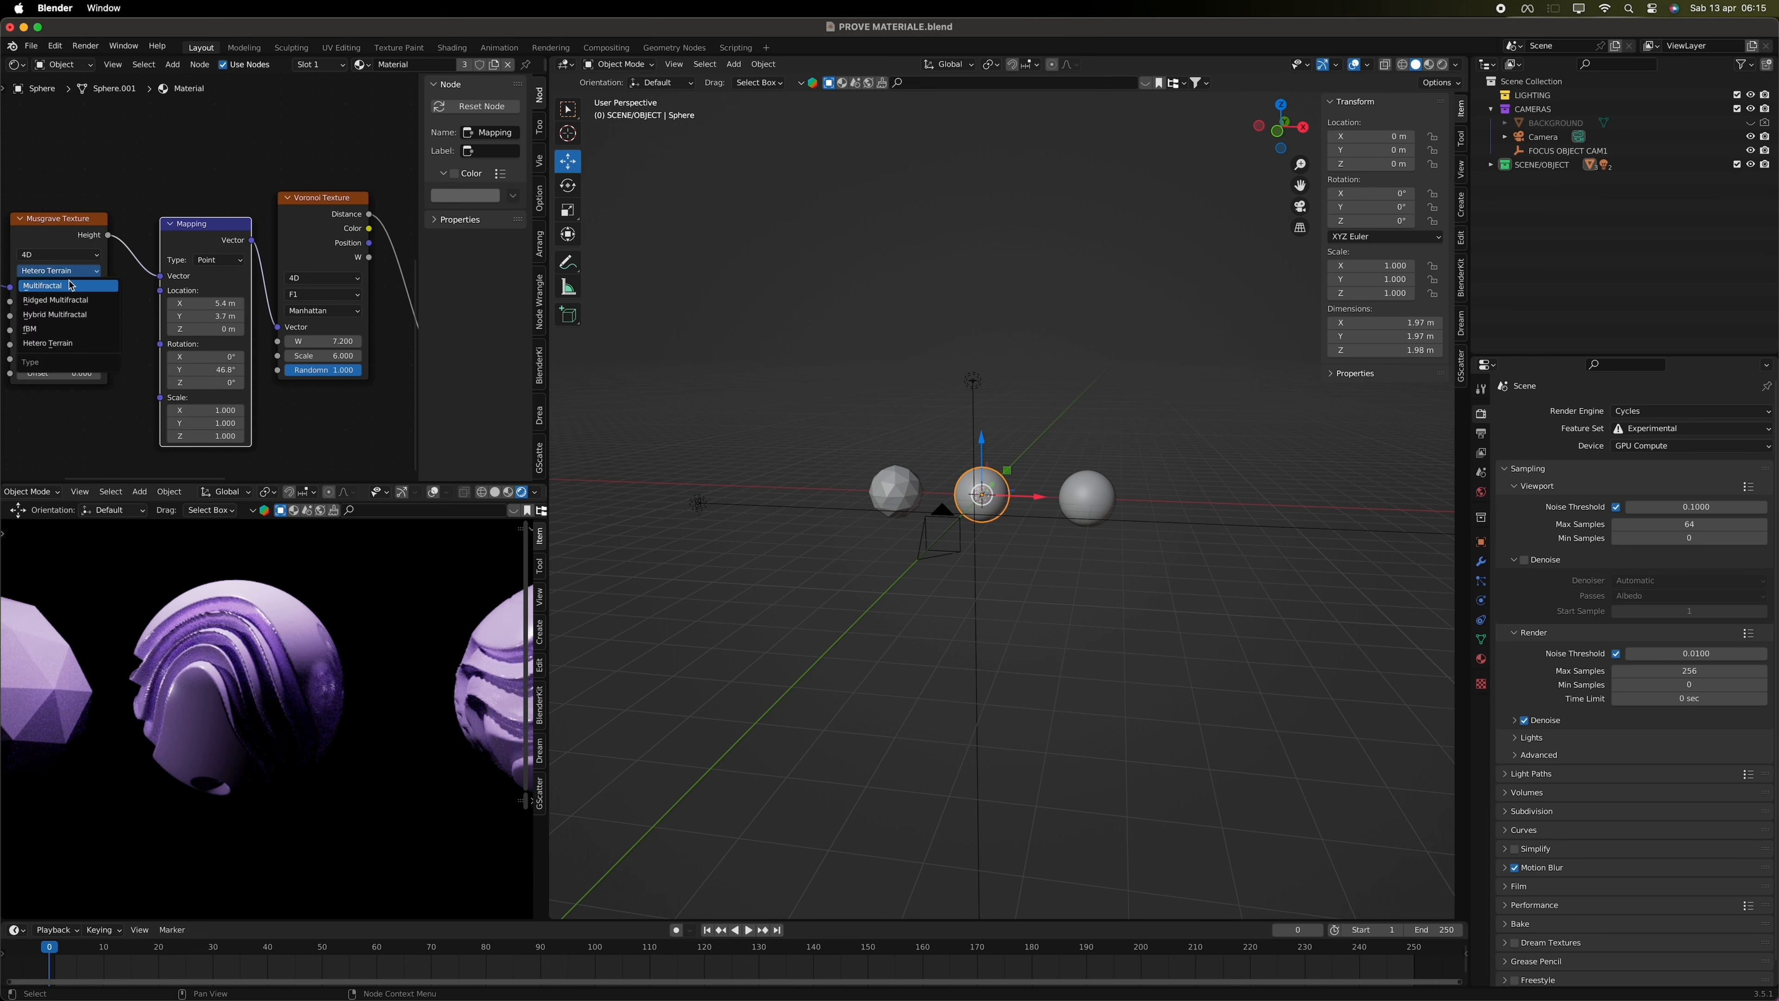
pyautogui.click(43, 286)
pyautogui.click(60, 270)
pyautogui.click(64, 314)
pyautogui.click(60, 270)
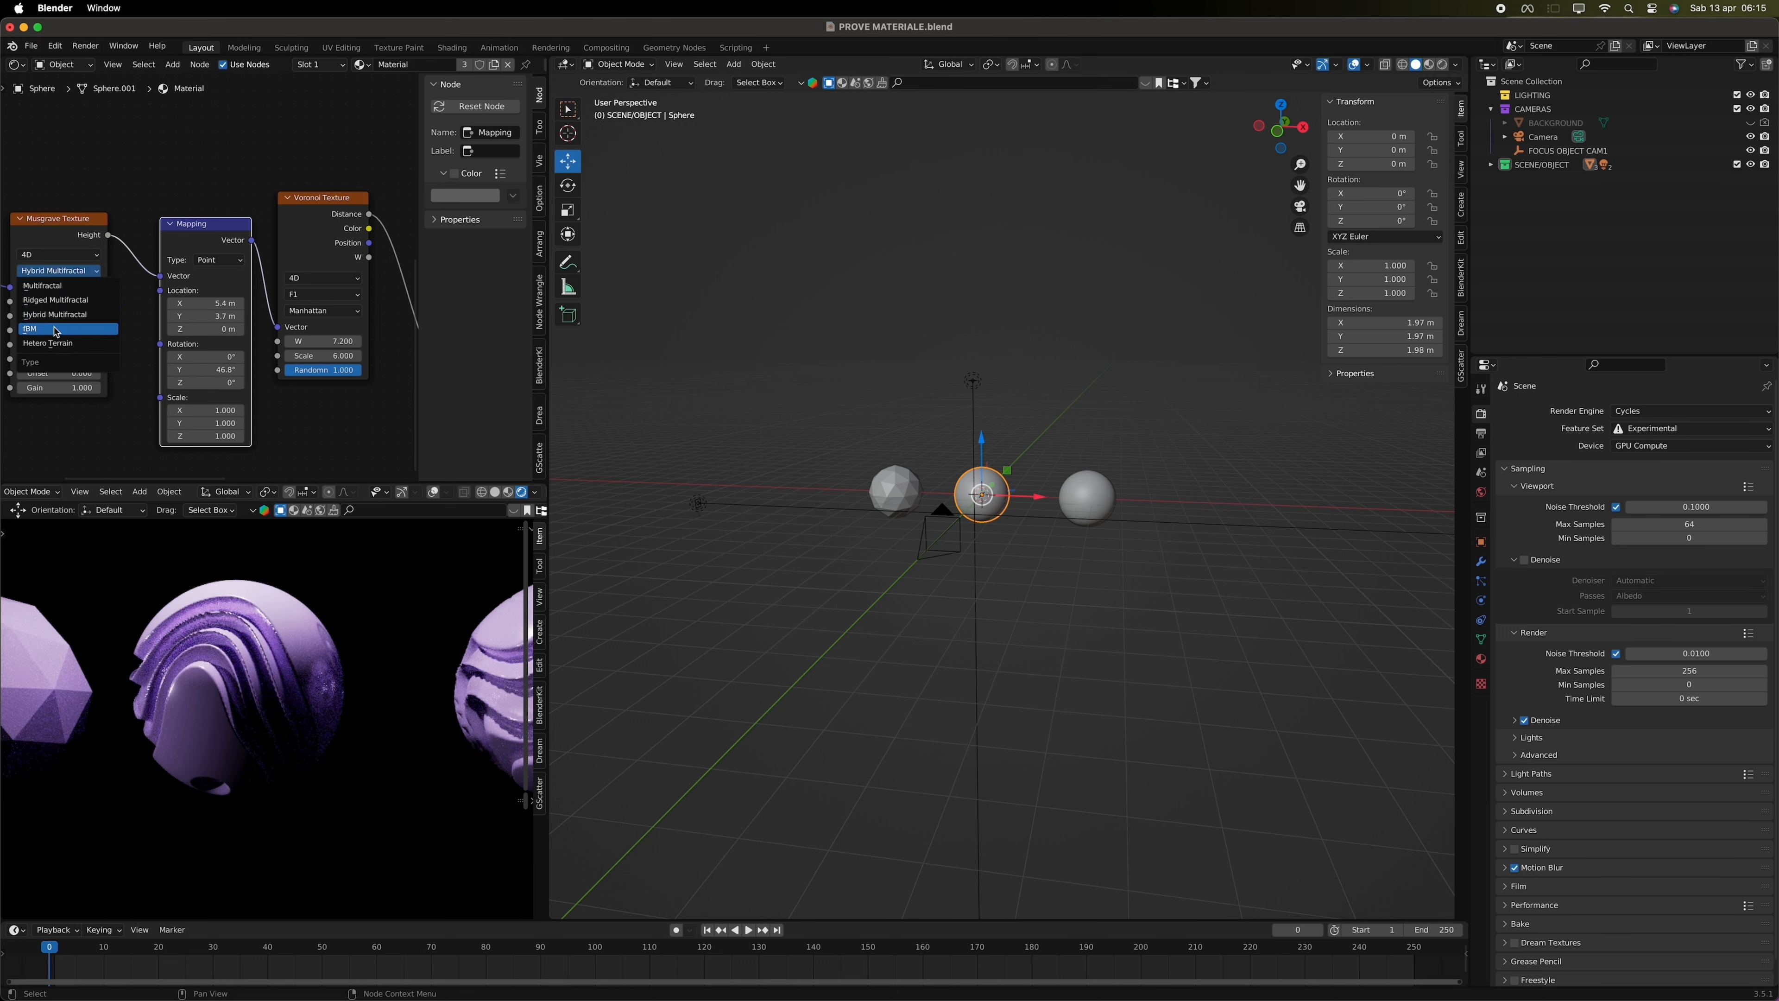
pyautogui.click(35, 329)
pyautogui.click(60, 270)
pyautogui.click(47, 343)
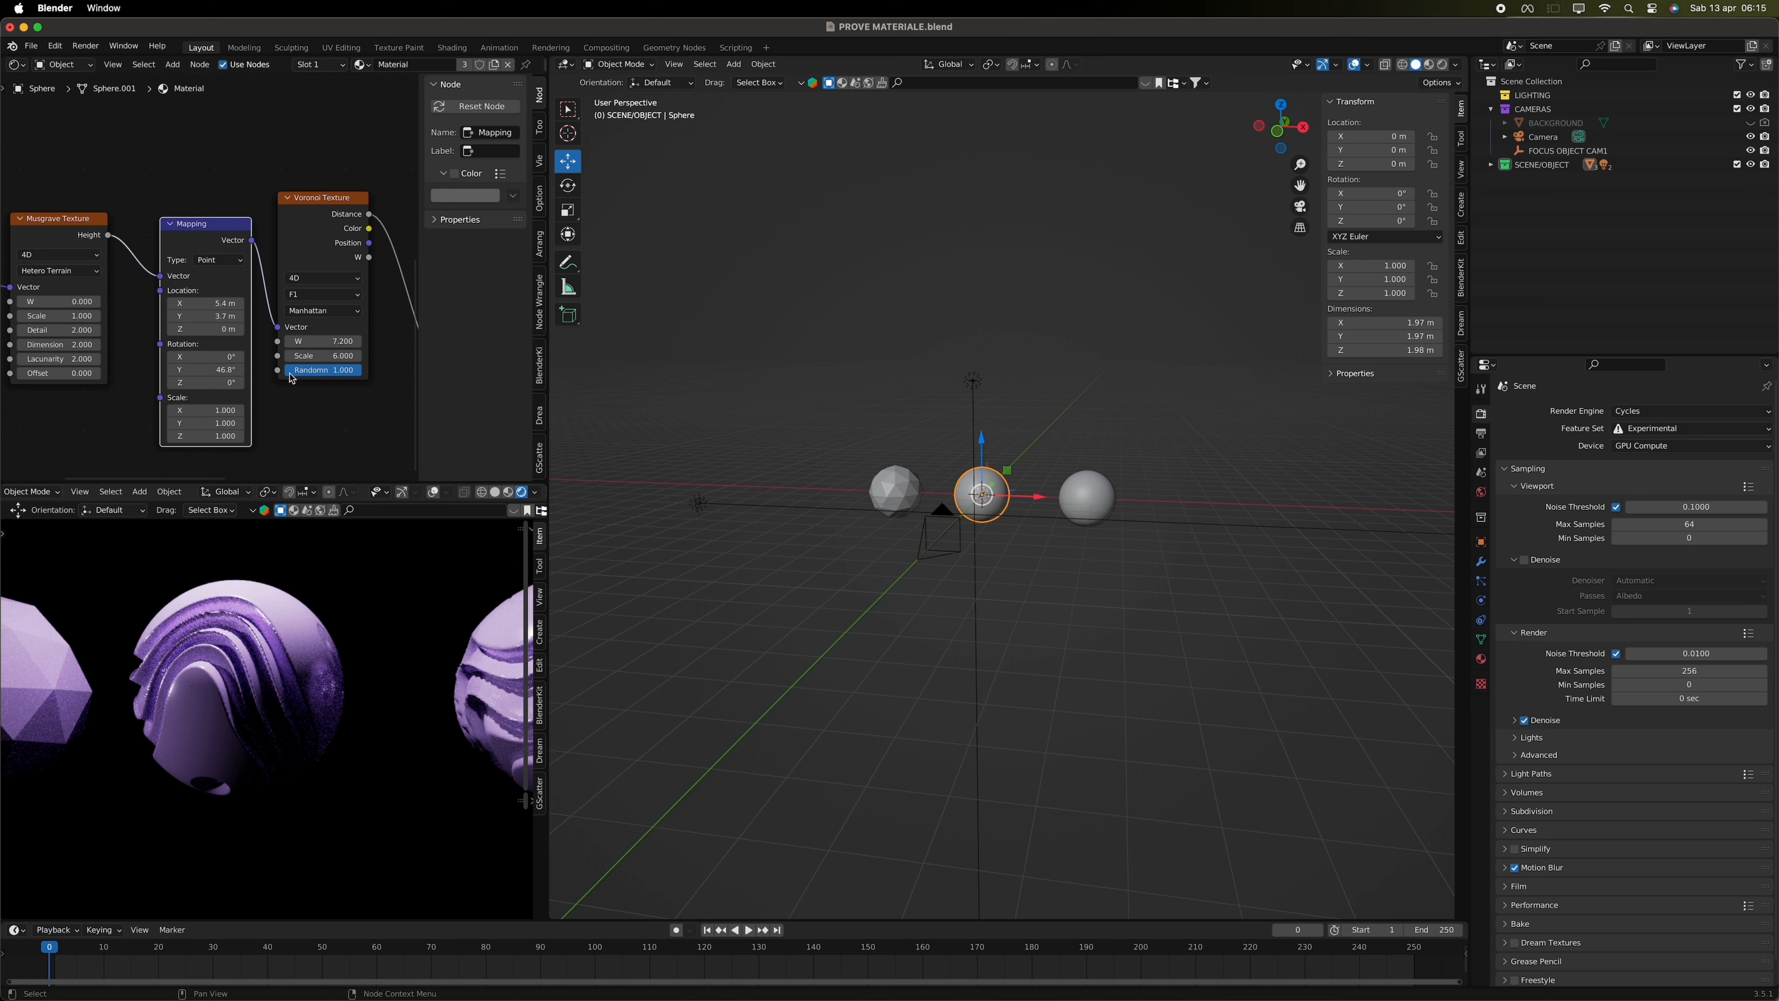
# - Raise the Voronoi Texture's W to 7.8, leaving its Scale at 6
pyautogui.click(289, 355)
pyautogui.click(357, 355)
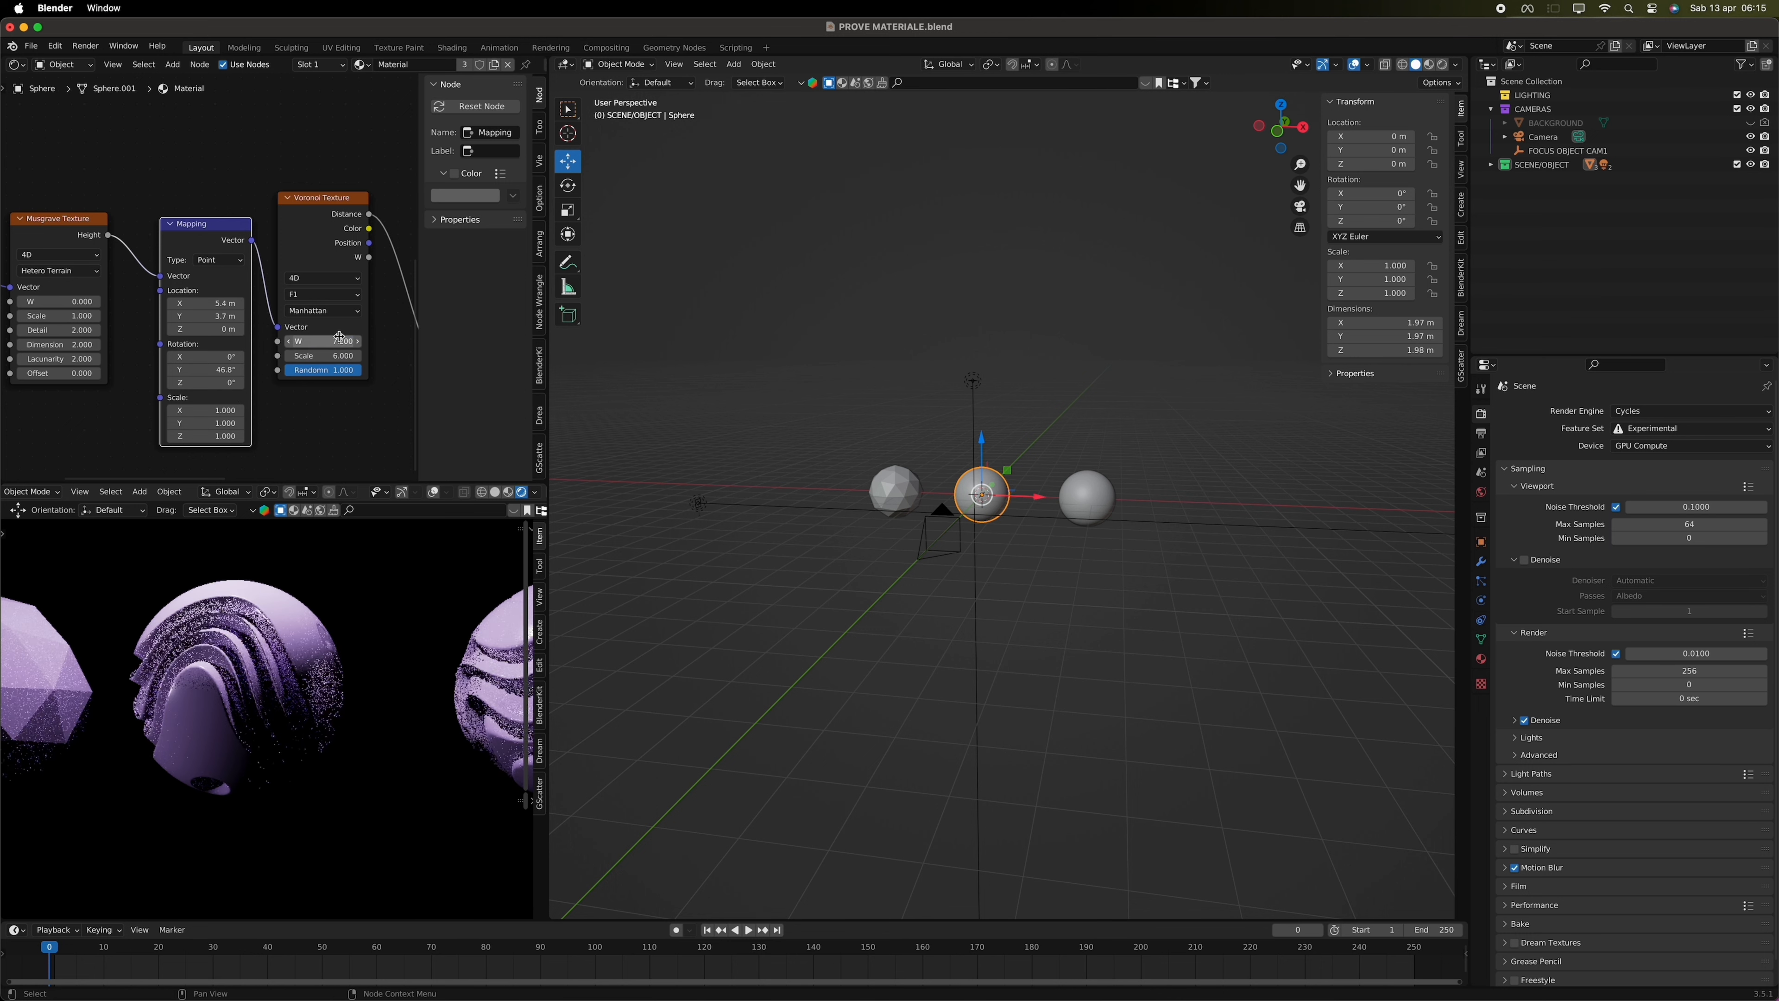
pyautogui.click(358, 341)
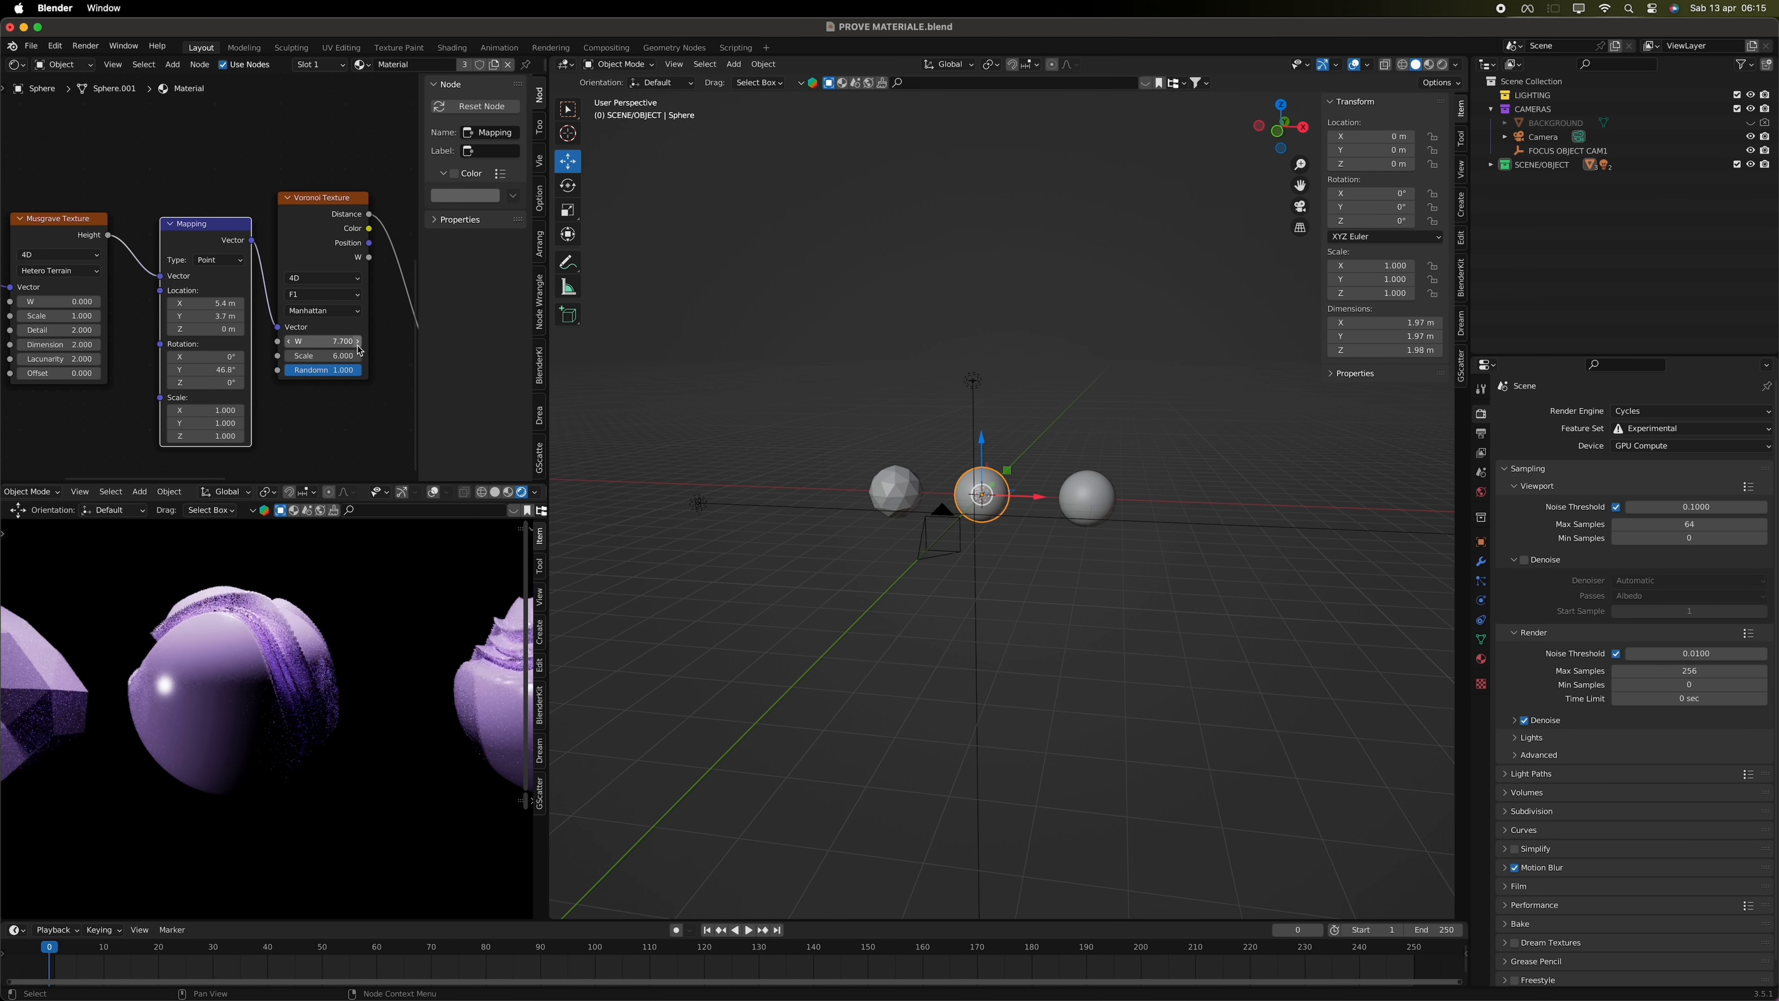
# - Try Minkowski distance and other feature outputs such as F2 on the Voronoi Texture, and settle on F1 with Euclidean distance
pyautogui.click(336, 310)
pyautogui.click(307, 325)
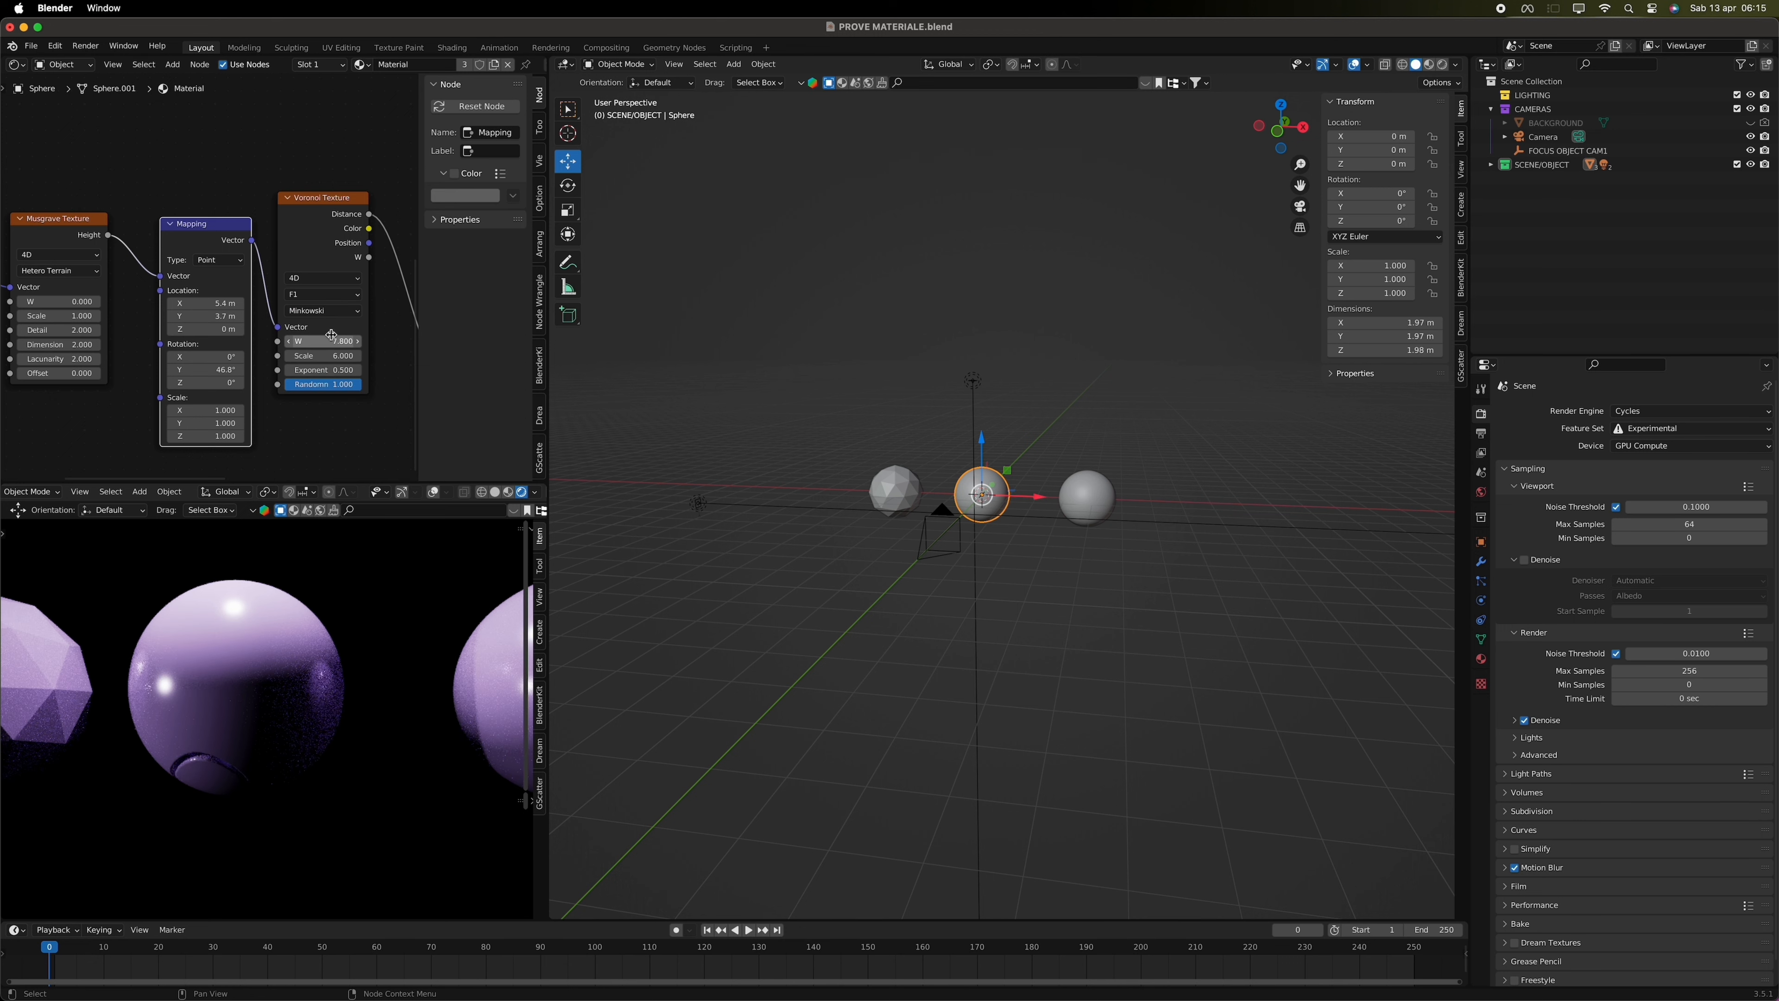
pyautogui.click(322, 294)
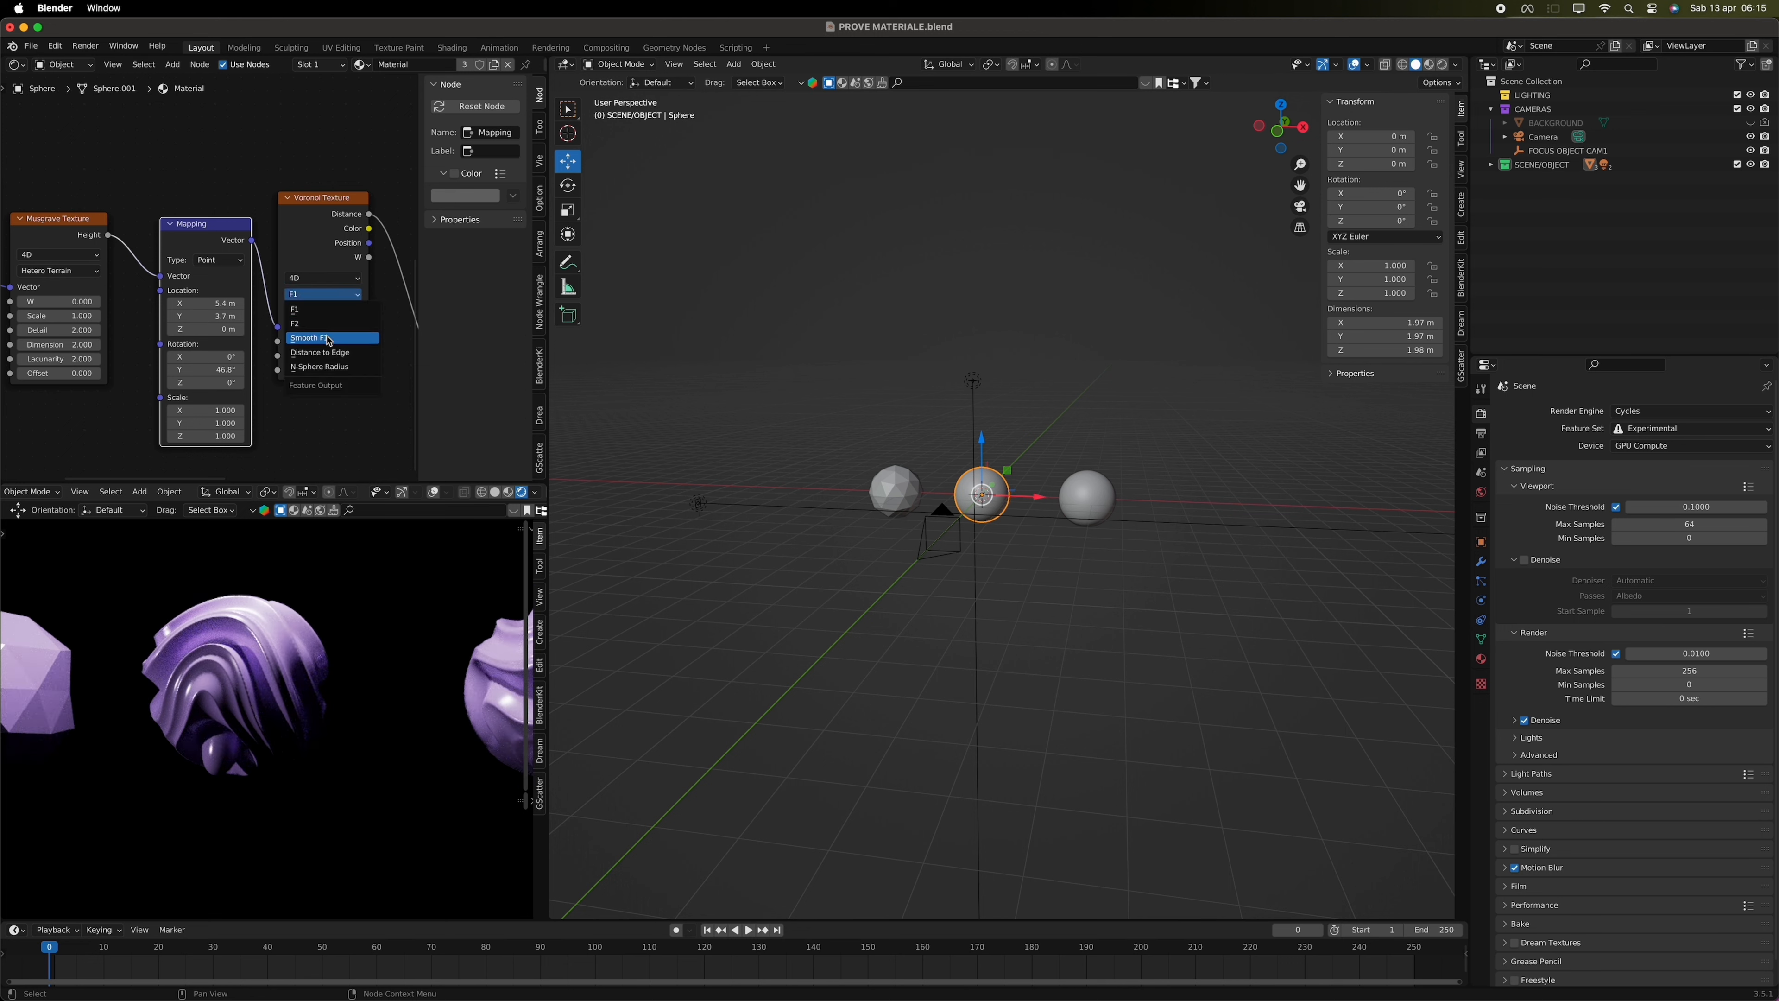
pyautogui.click(315, 338)
pyautogui.click(321, 294)
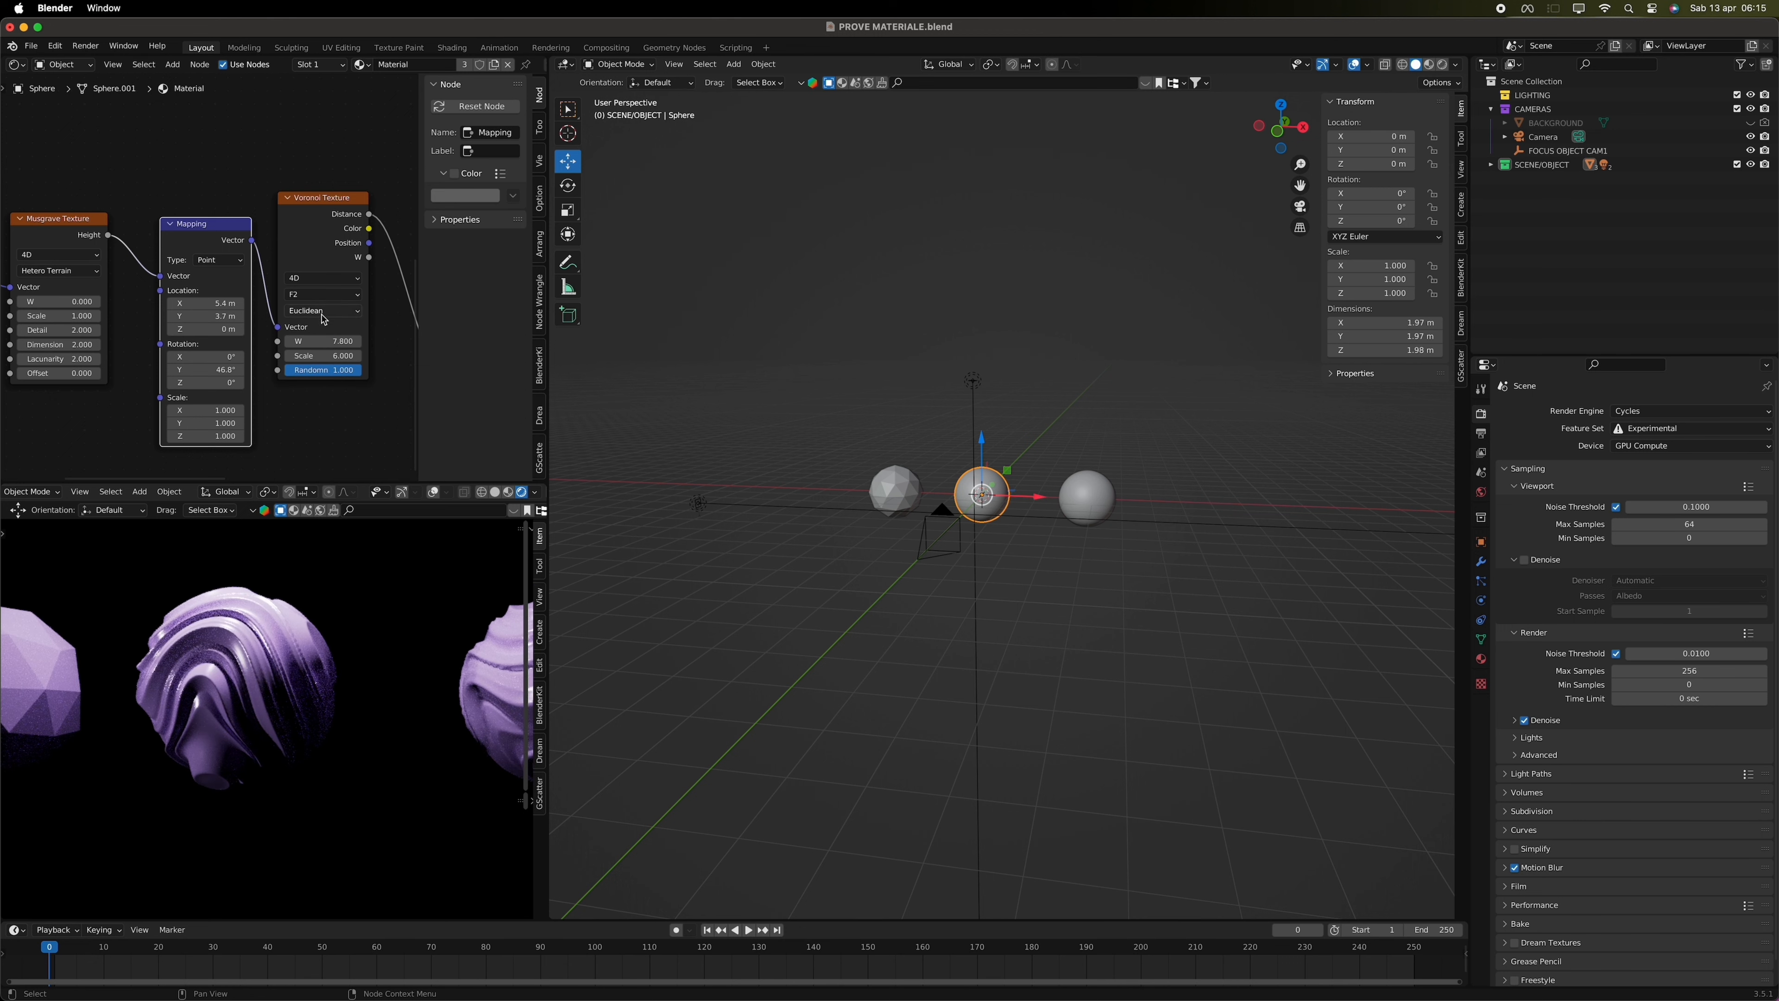
pyautogui.click(320, 351)
pyautogui.click(309, 251)
pyautogui.click(305, 267)
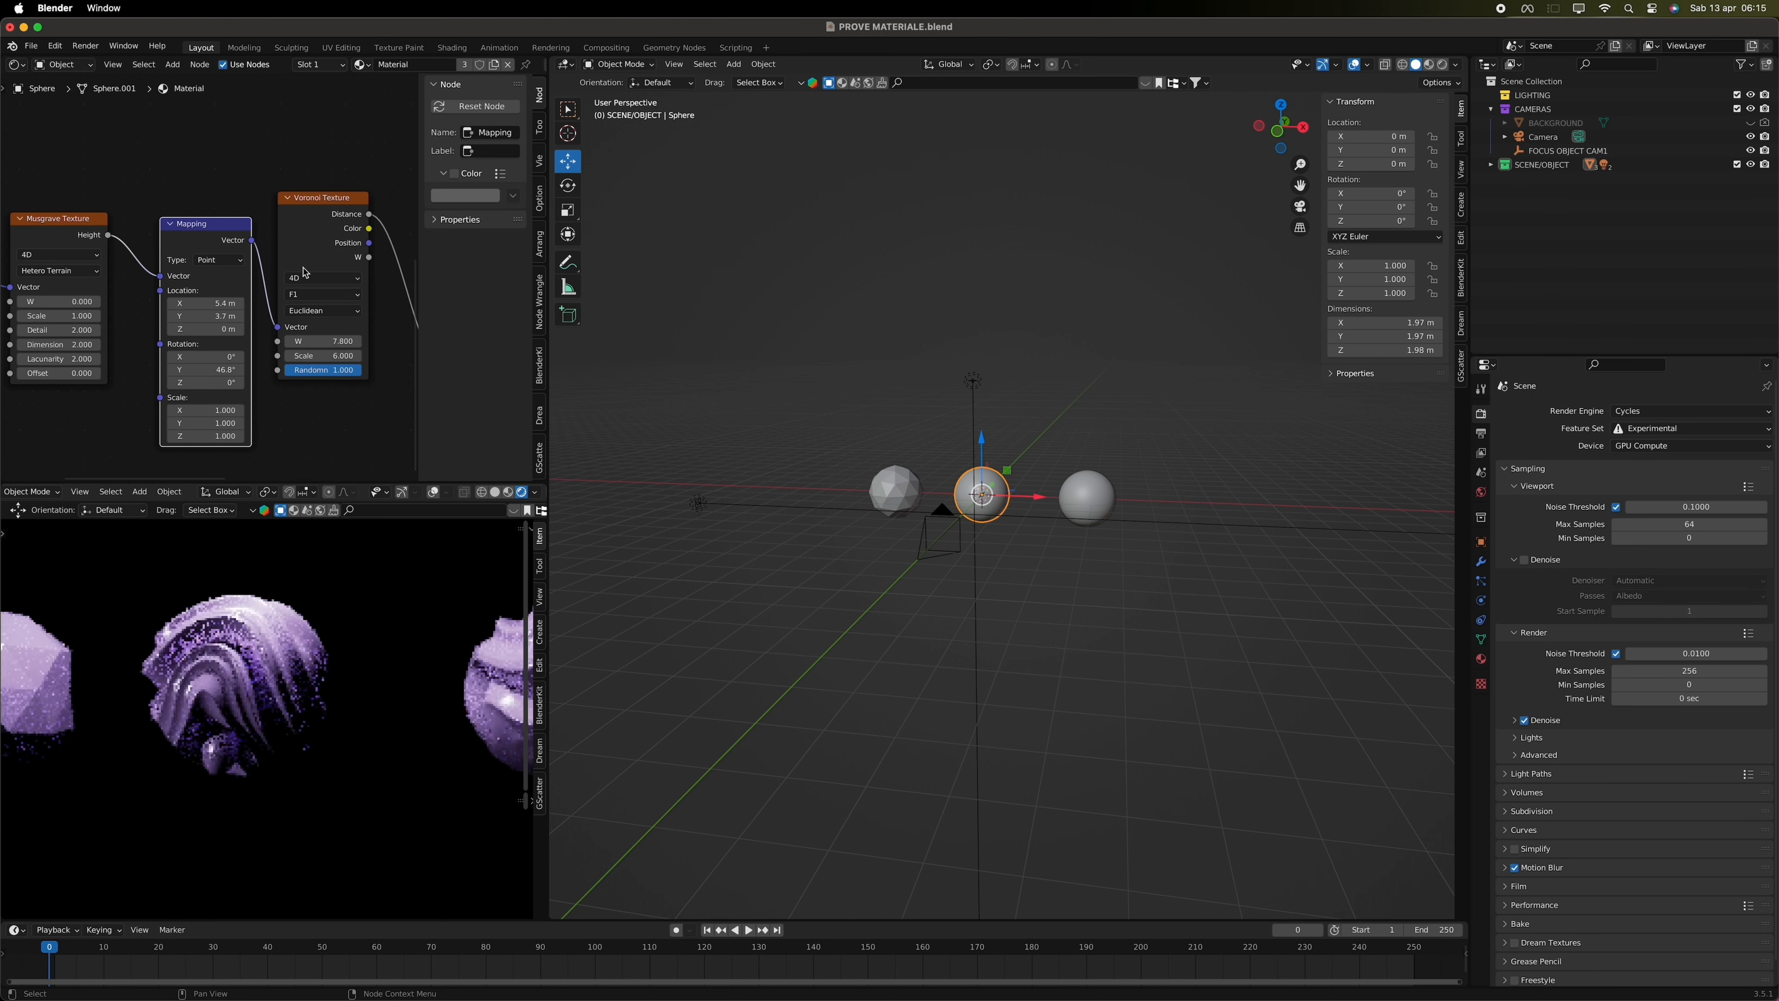
# - Set the Musgrave Texture's Scale to 0.9 and the Mapping node's Z location to 0.3 m
pyautogui.click(23, 317)
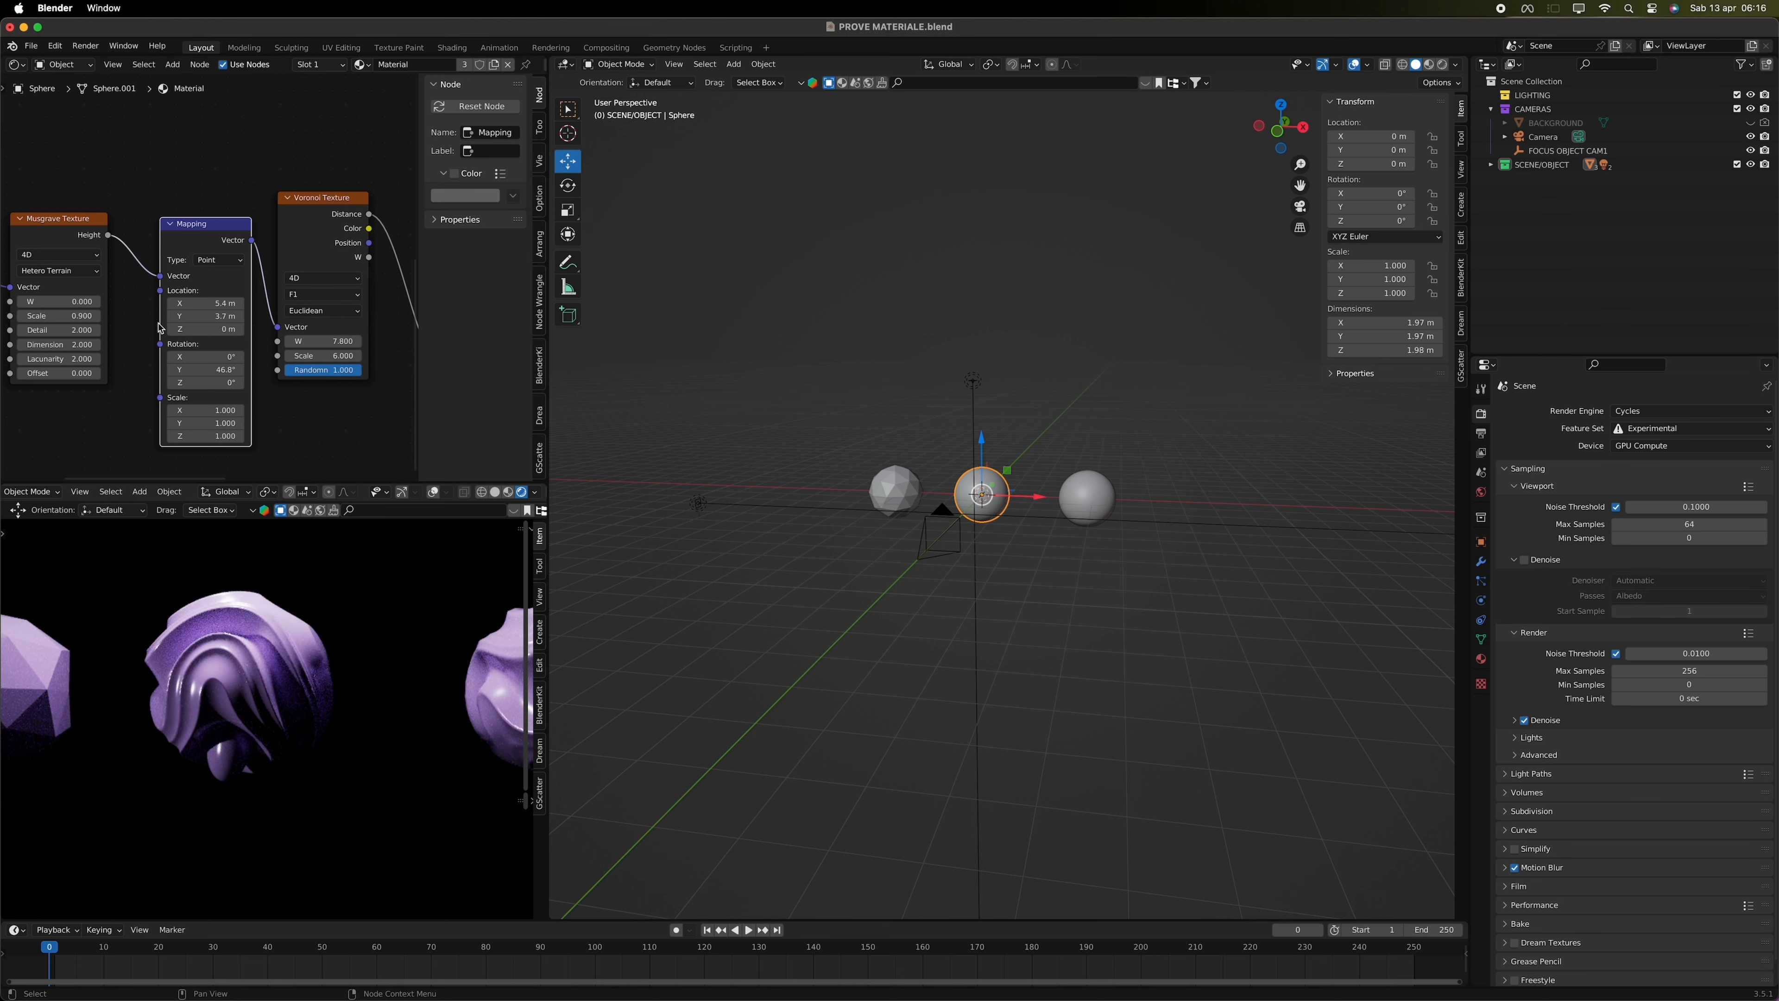
pyautogui.click(171, 317)
pyautogui.click(239, 317)
pyautogui.click(239, 329)
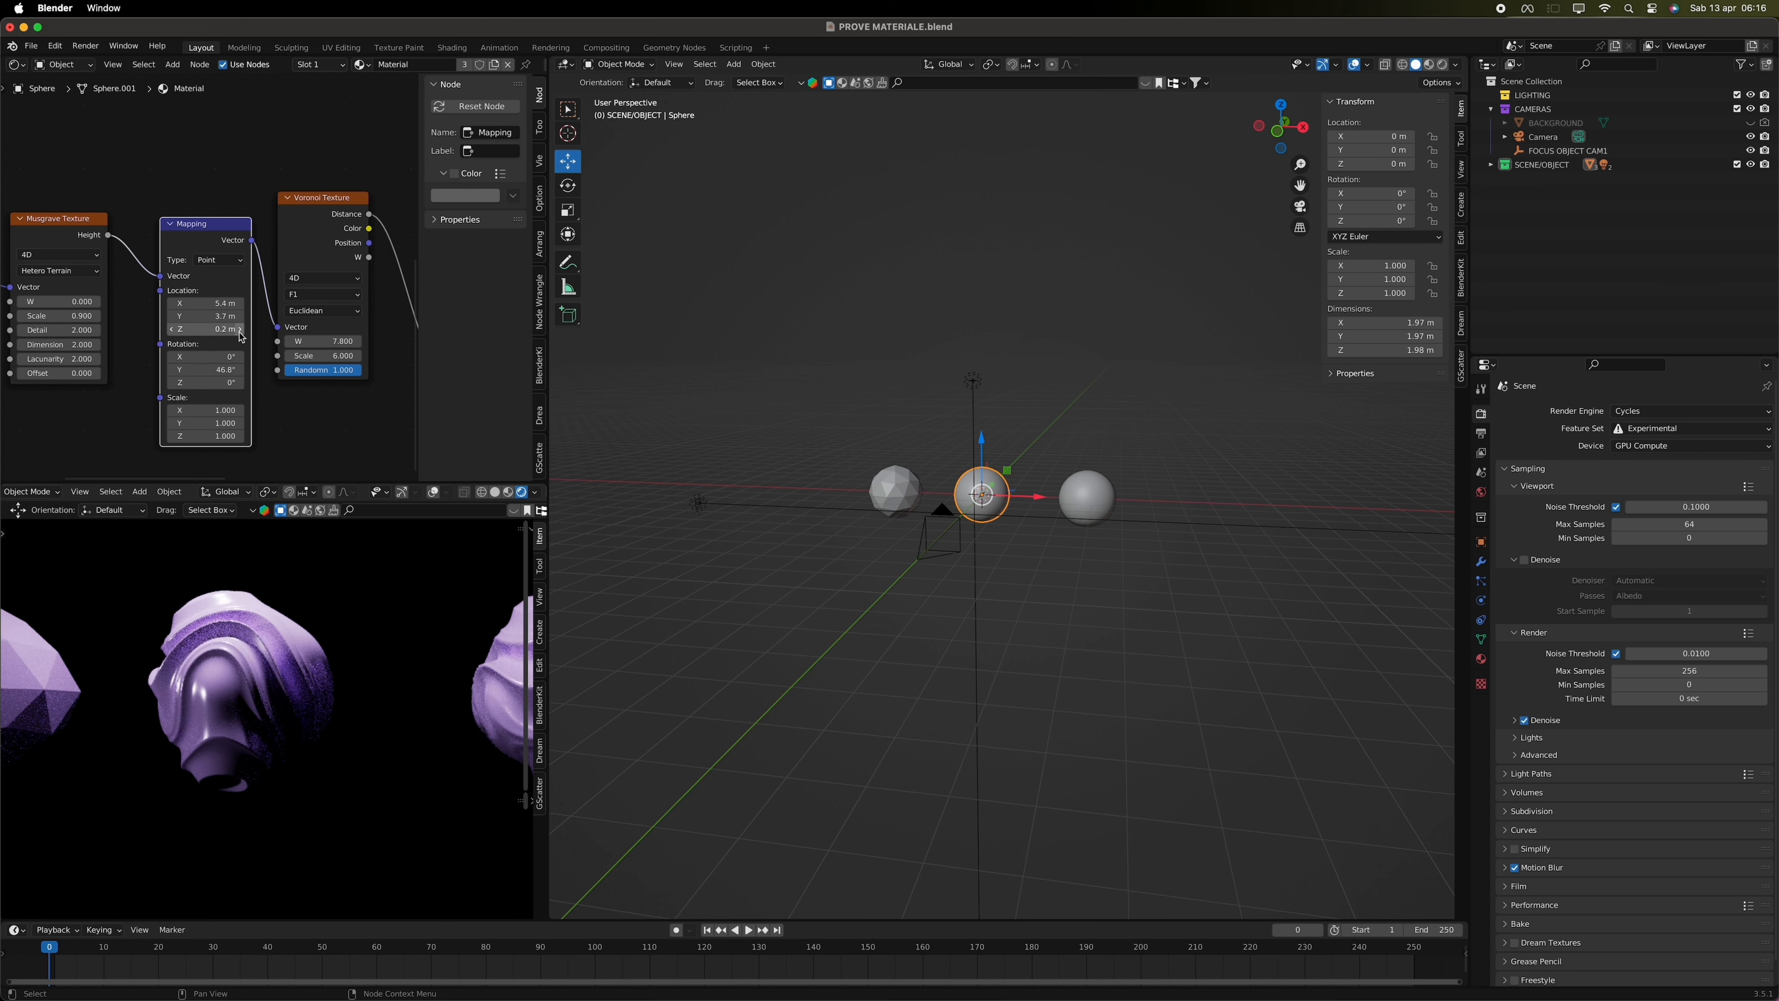
pyautogui.click(239, 330)
pyautogui.click(239, 329)
# - Rotate the middle sphere about 111° around the Z axis
pyautogui.press('z')
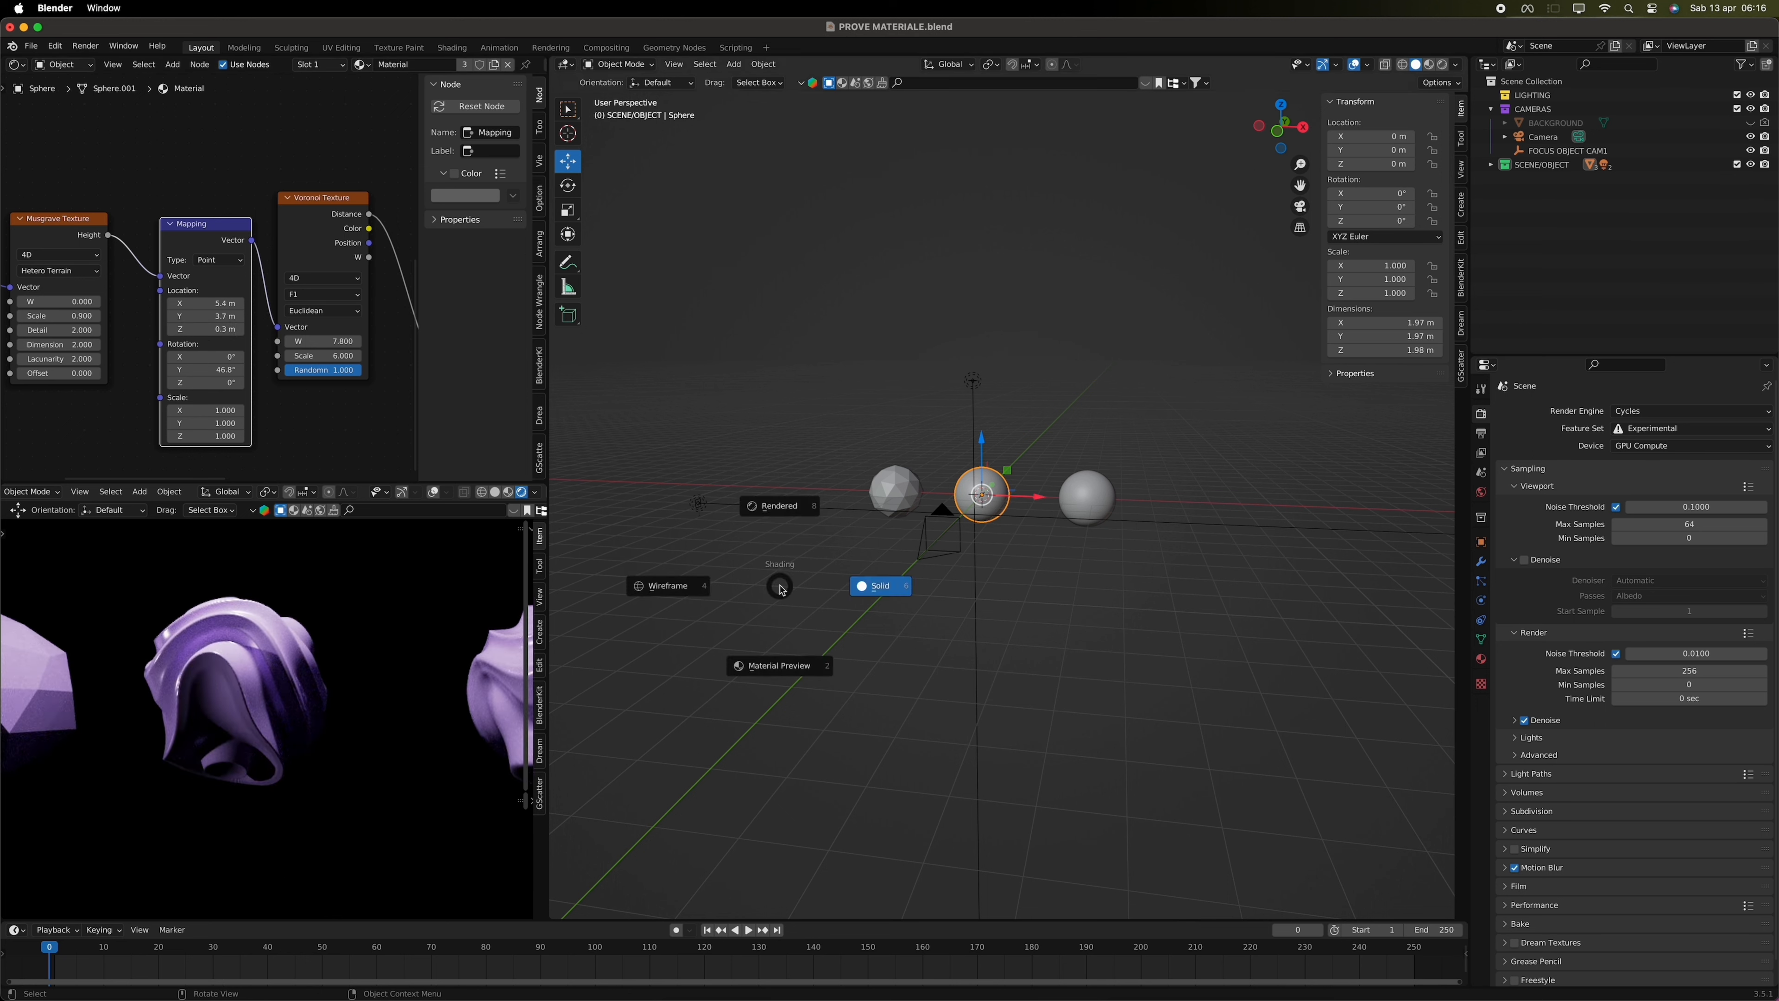
pyautogui.press('r')
pyautogui.press('z')
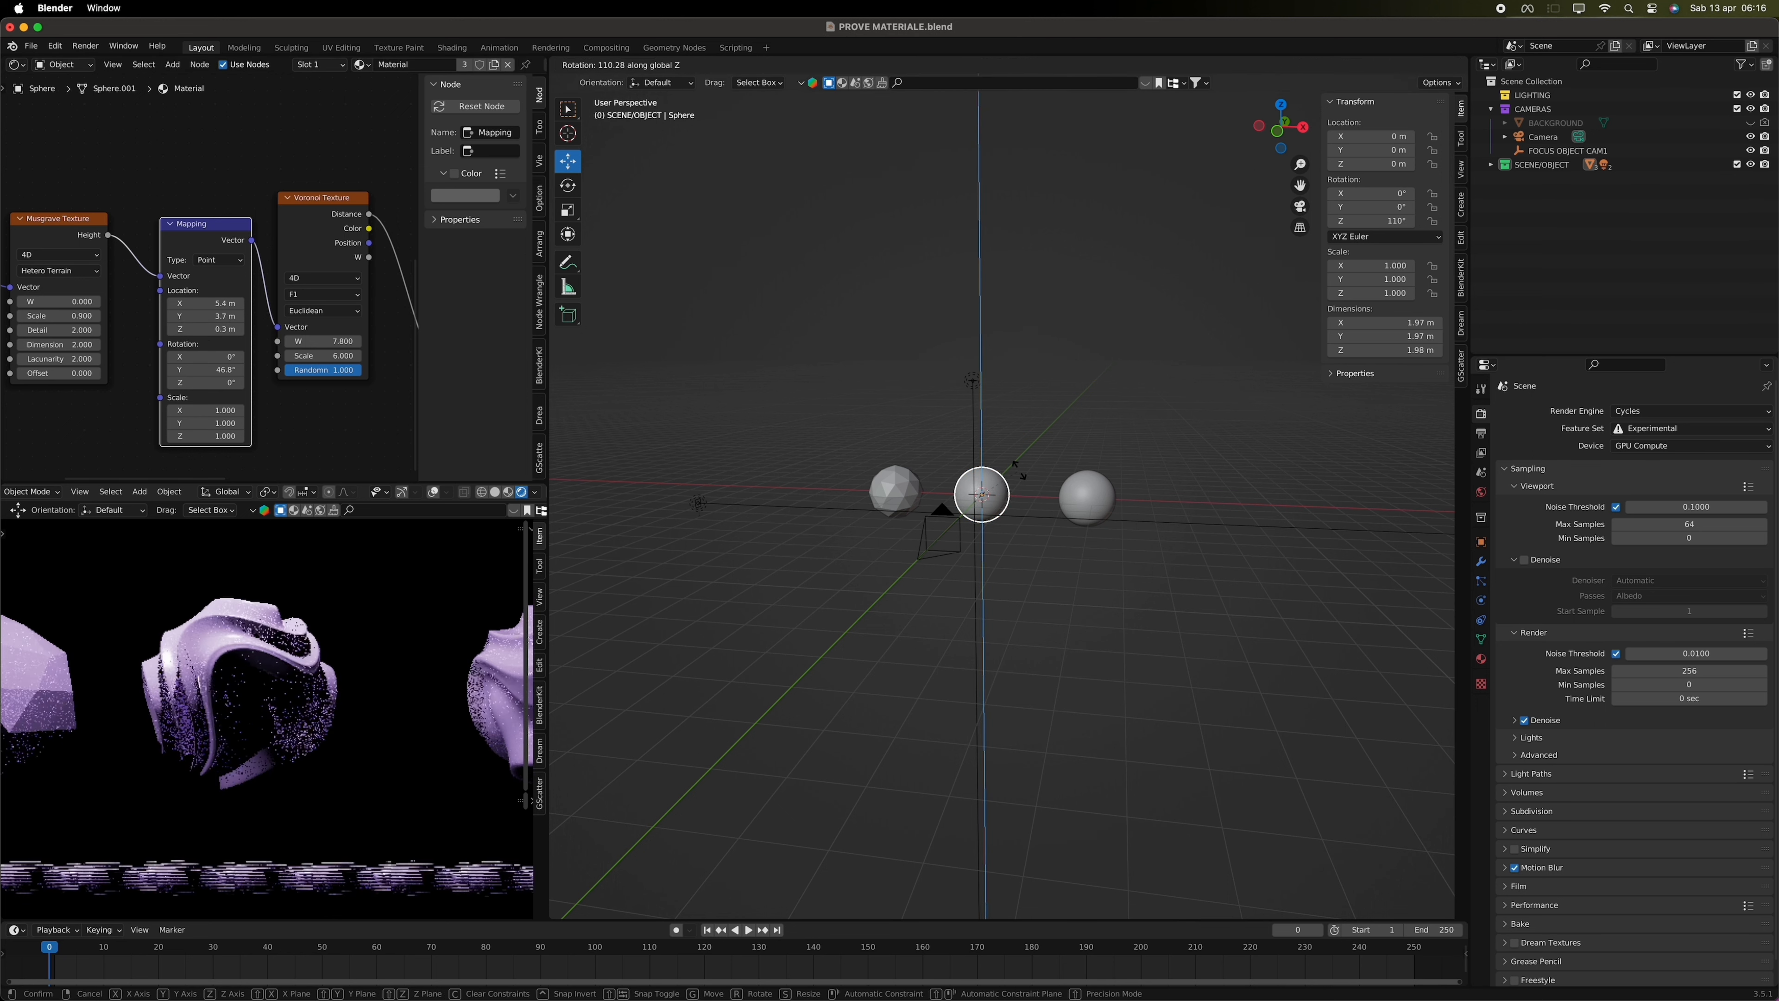
pyautogui.click(1017, 470)
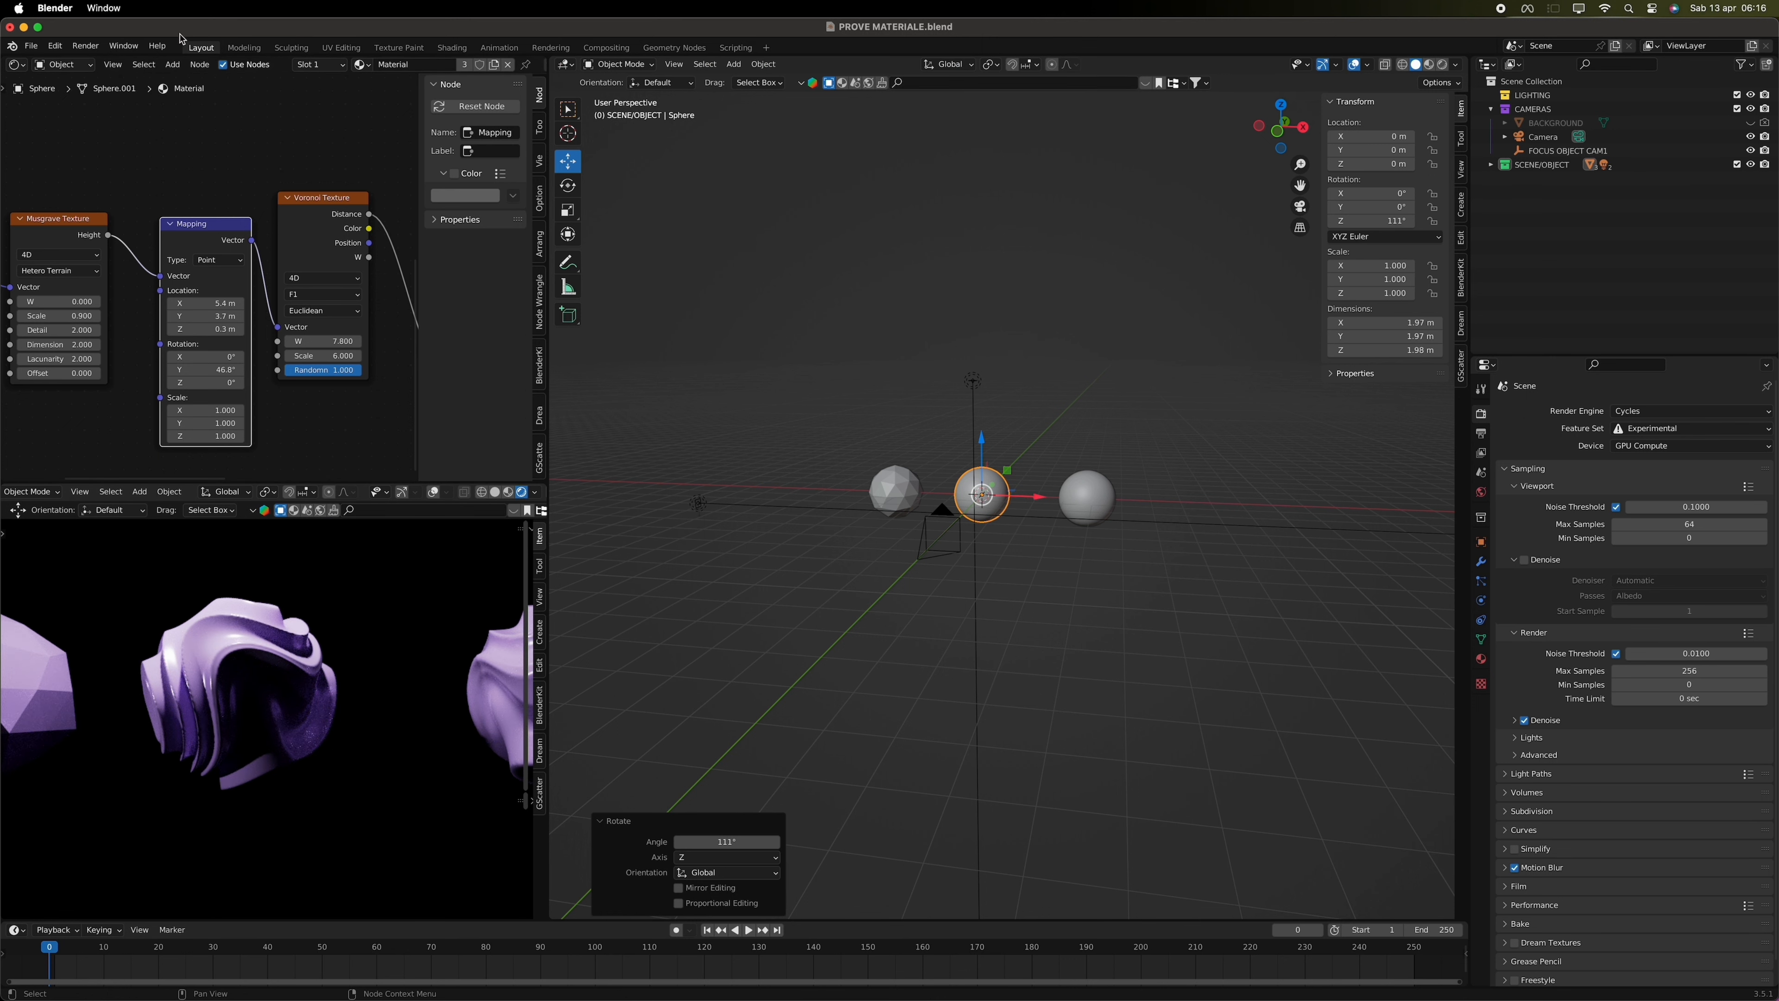
# - Render the image and save a copy of it as PROVA MATERIALE on the HARDISK 2 volume
pyautogui.click(85, 46)
pyautogui.click(101, 63)
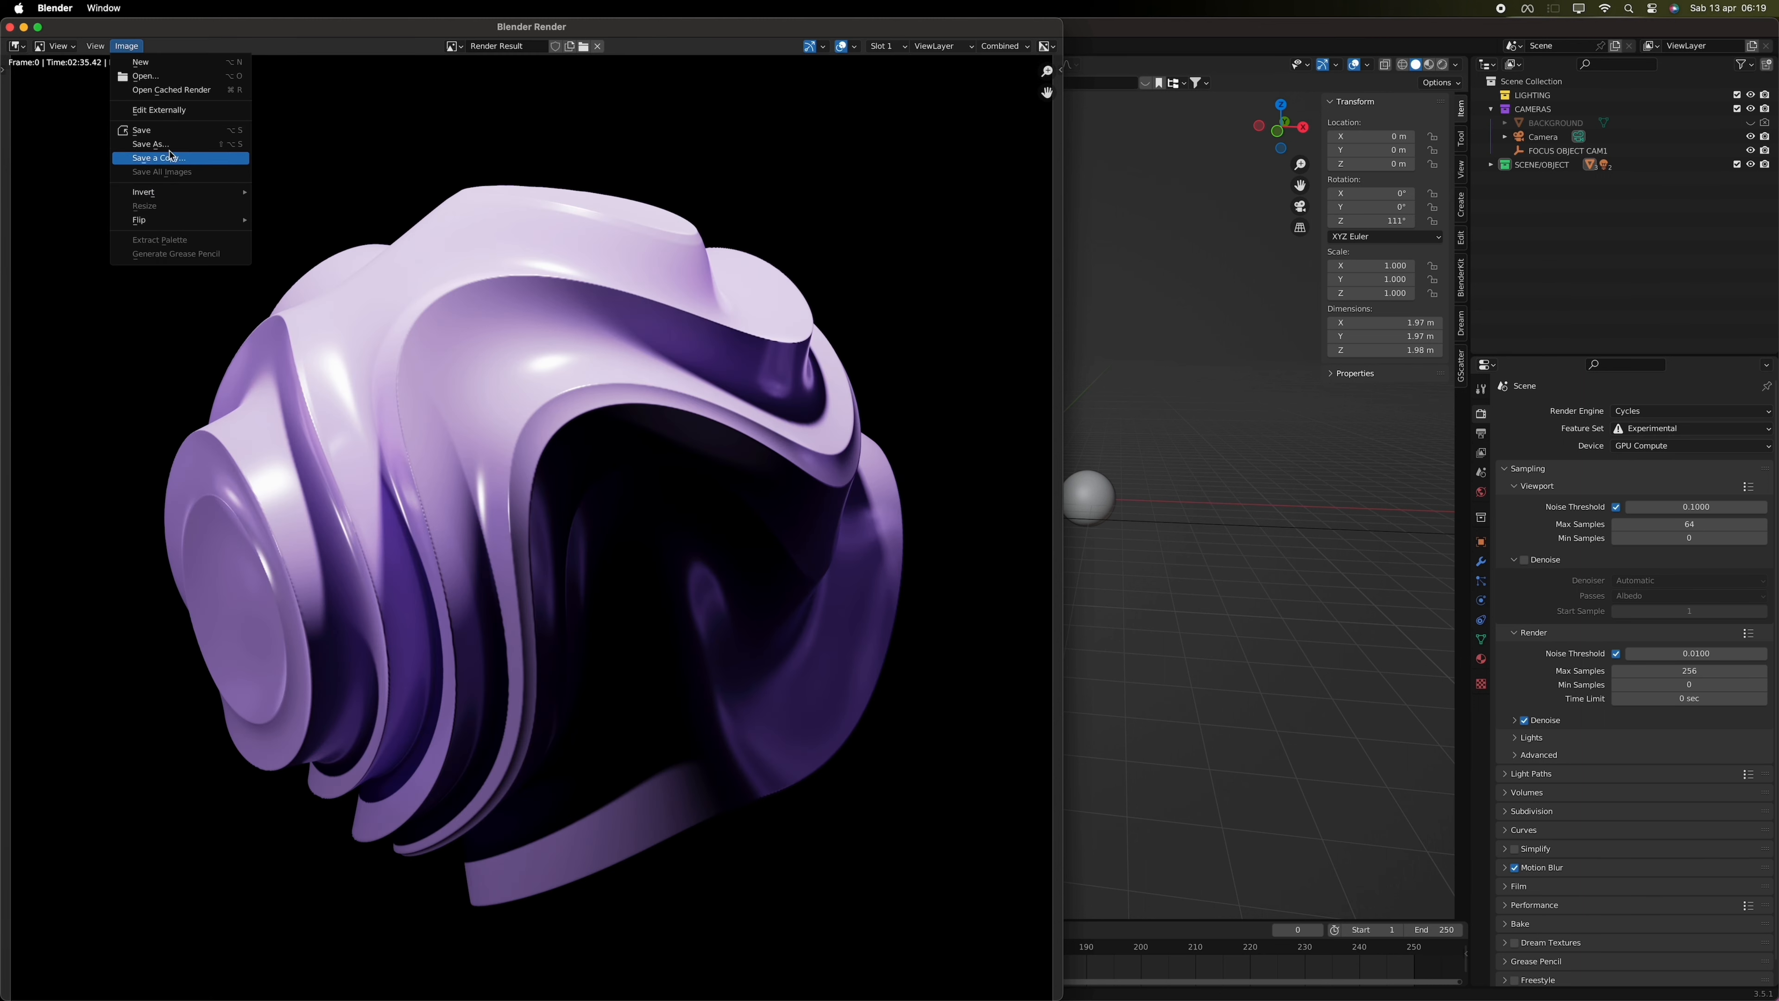
pyautogui.click(175, 153)
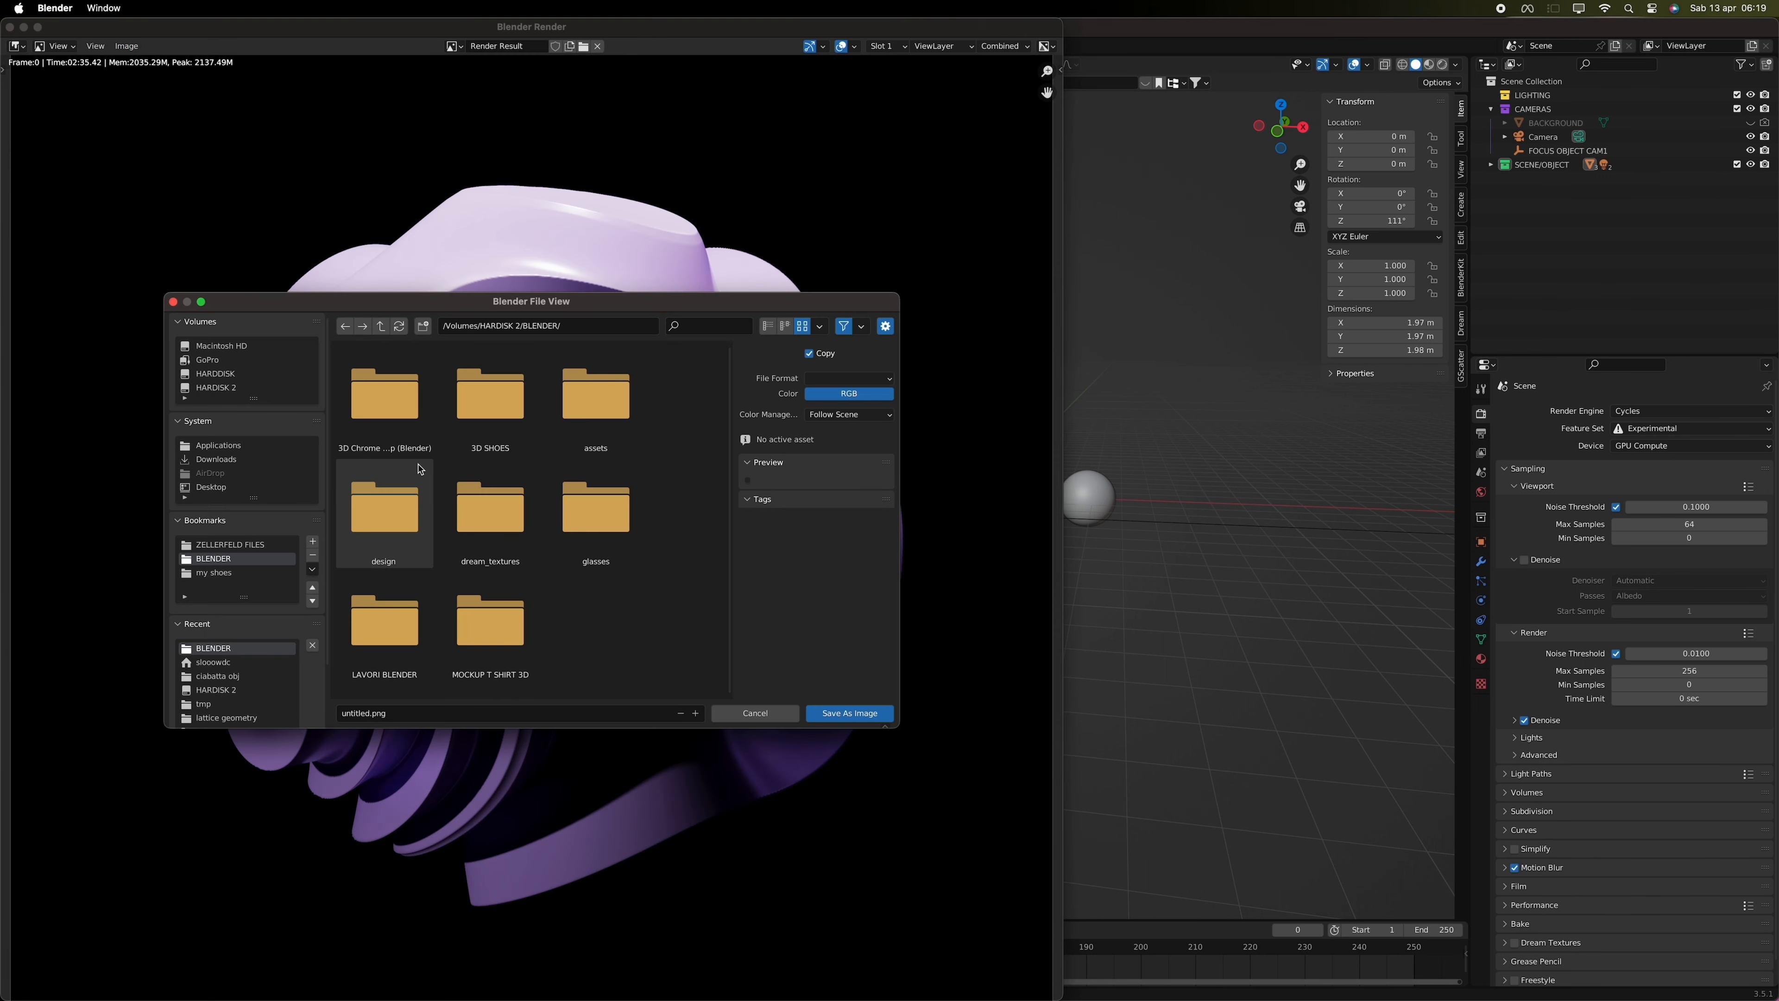
pyautogui.press('BackSpace')
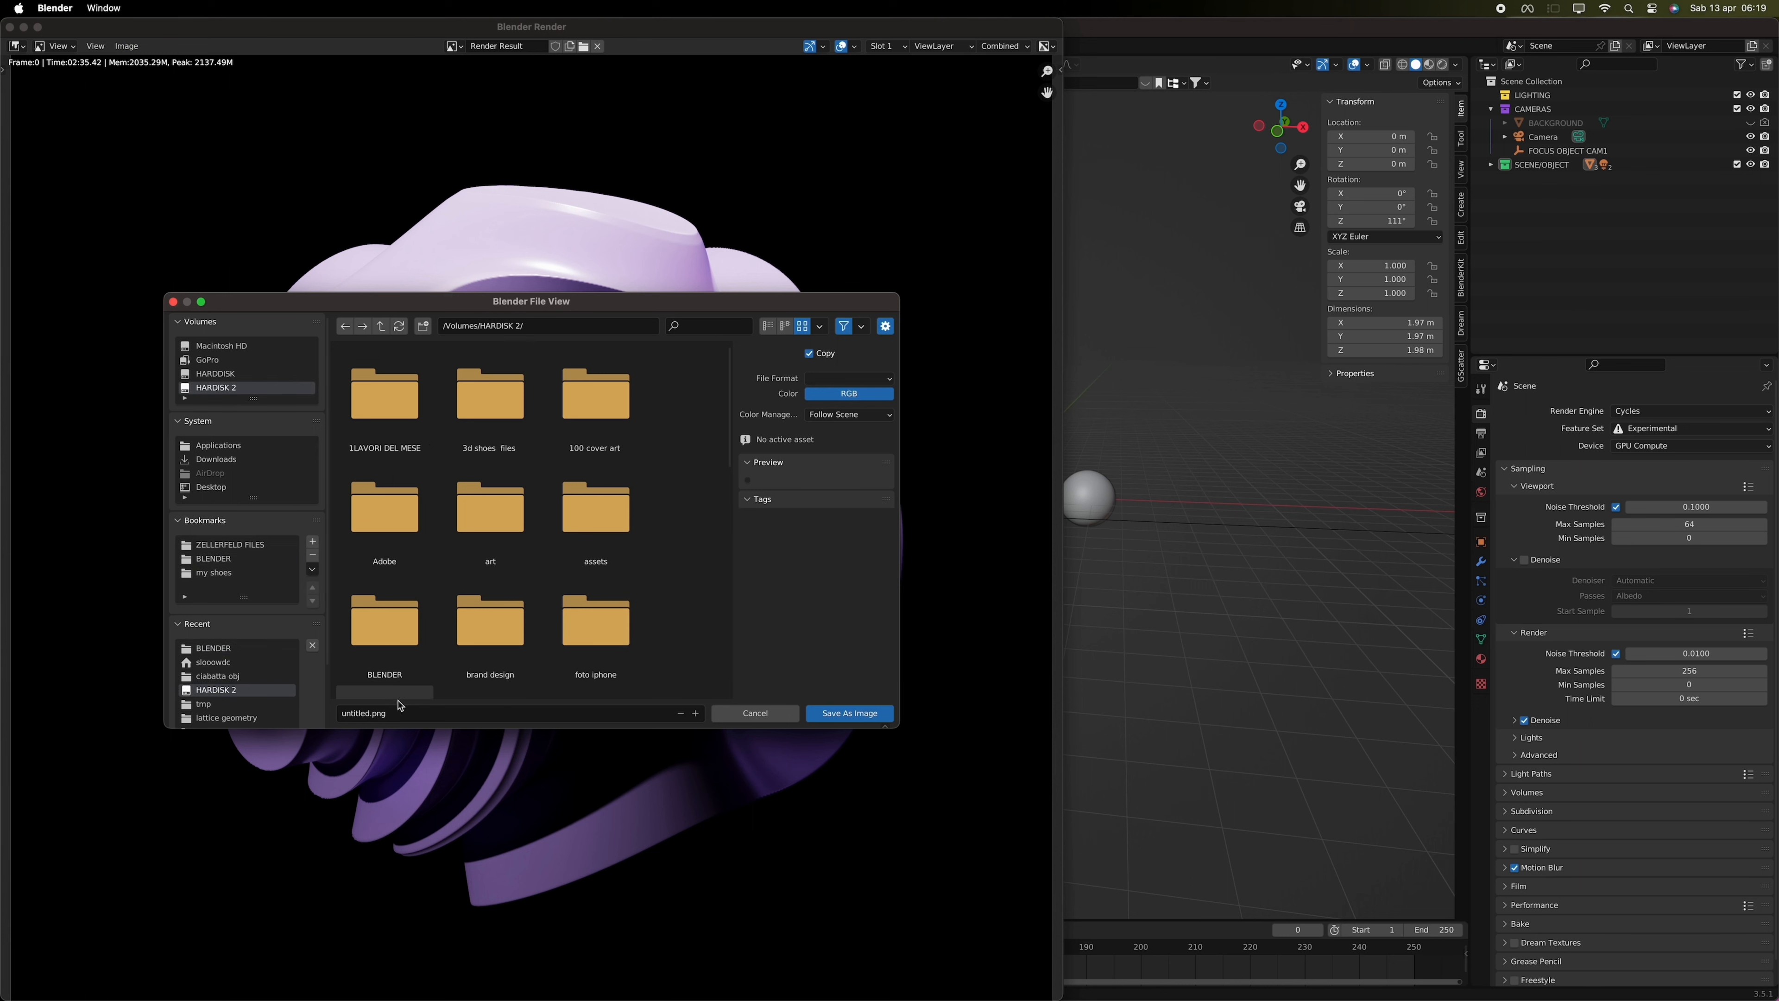
pyautogui.click(371, 714)
pyautogui.moveTo(371, 715); pyautogui.dragTo(321, 719)
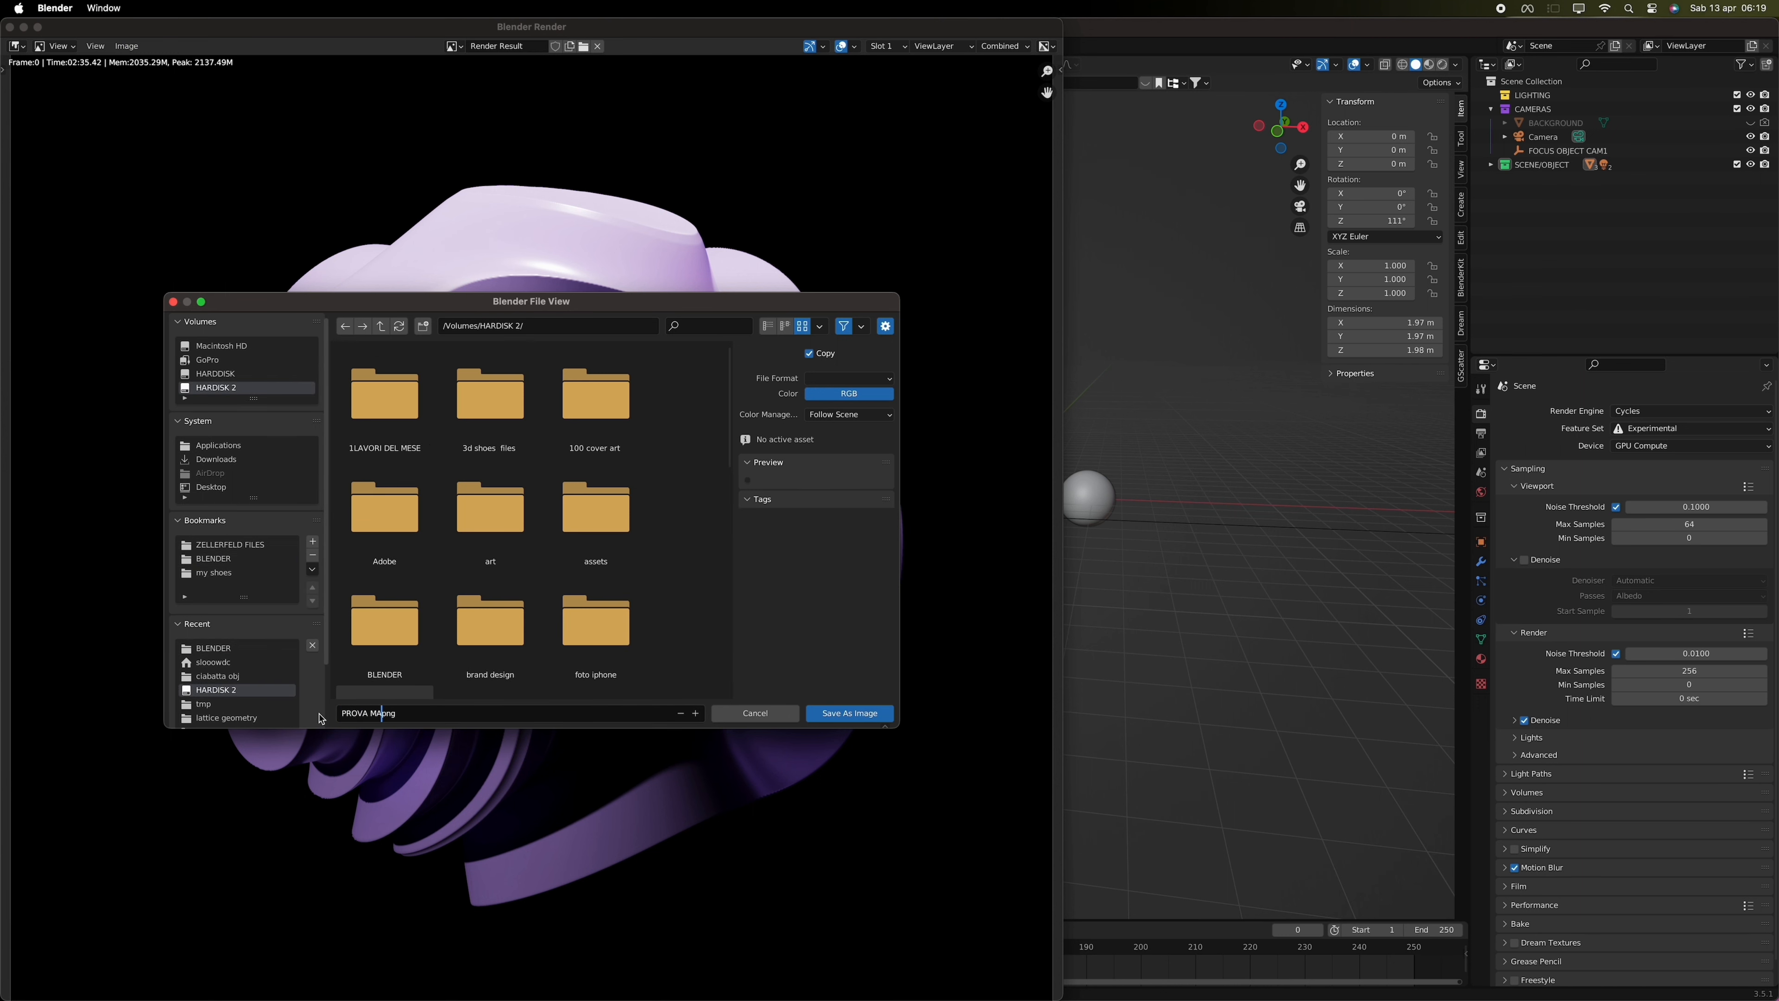
pyautogui.write('PROVA MATERIALE')
pyautogui.press('Return')
pyautogui.click(824, 715)
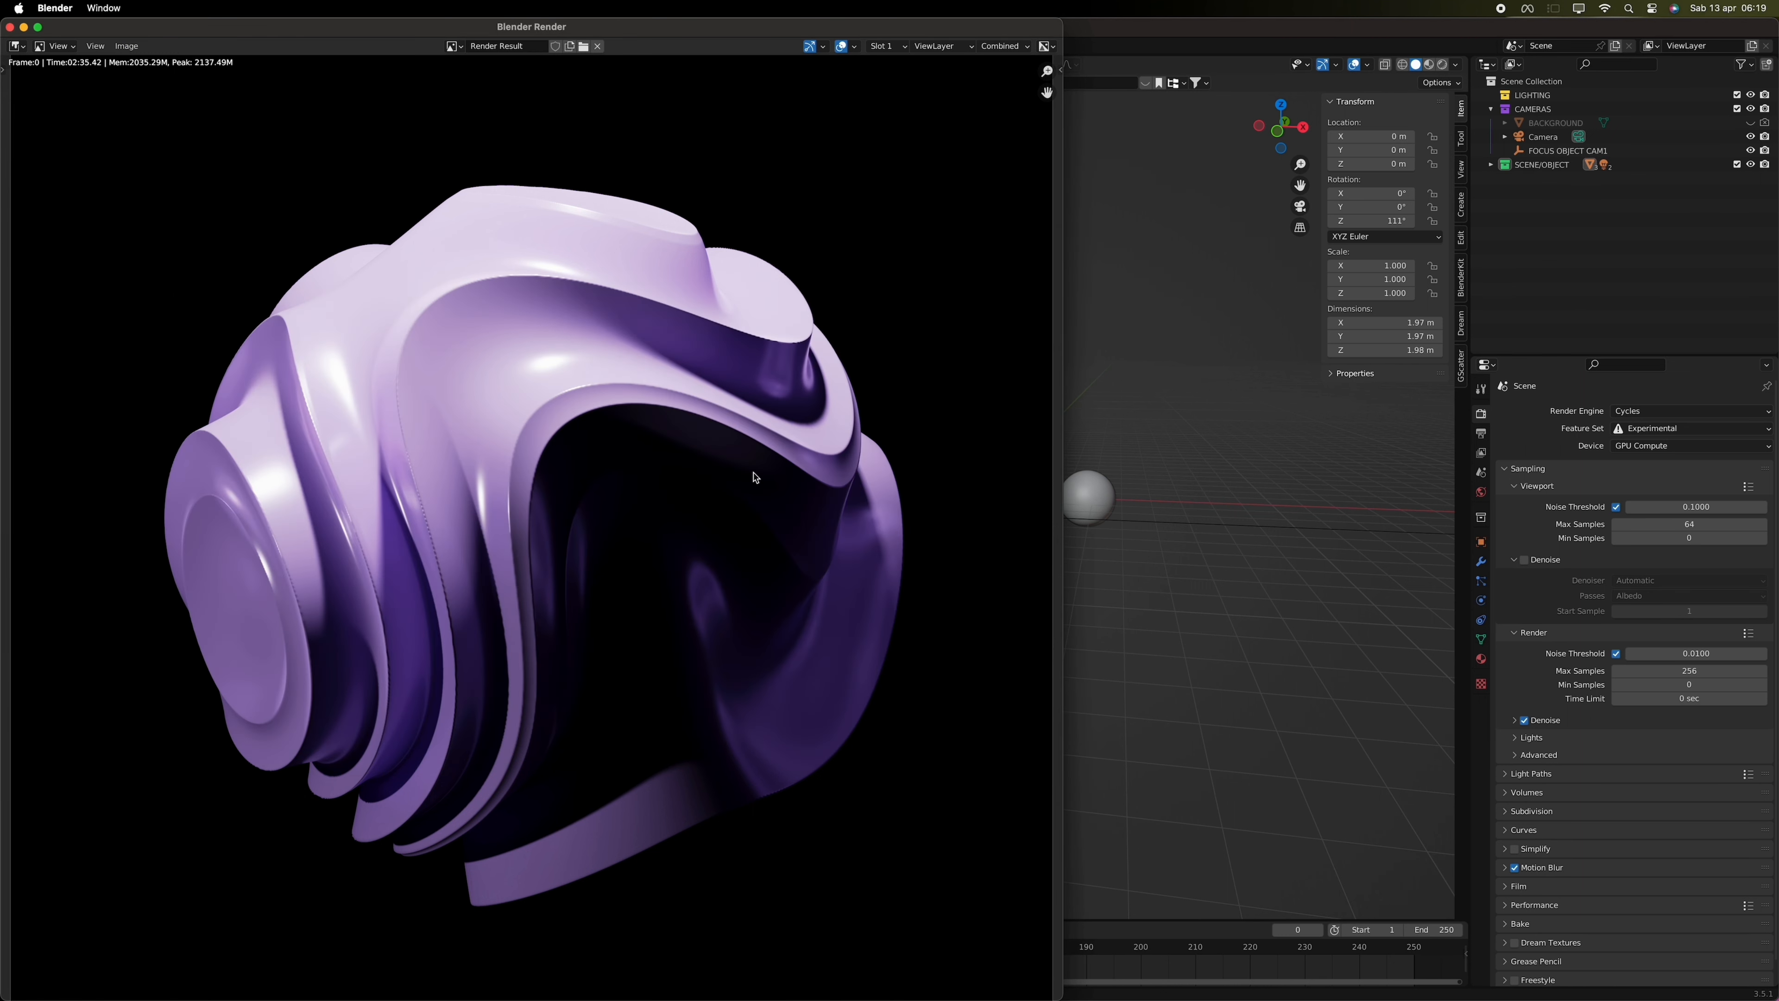
# - Examine the rendered sphere up close and close the render window
pyautogui.scroll(4, 677, 450)
pyautogui.scroll(-2, 676, 450)
pyautogui.press('Escape')
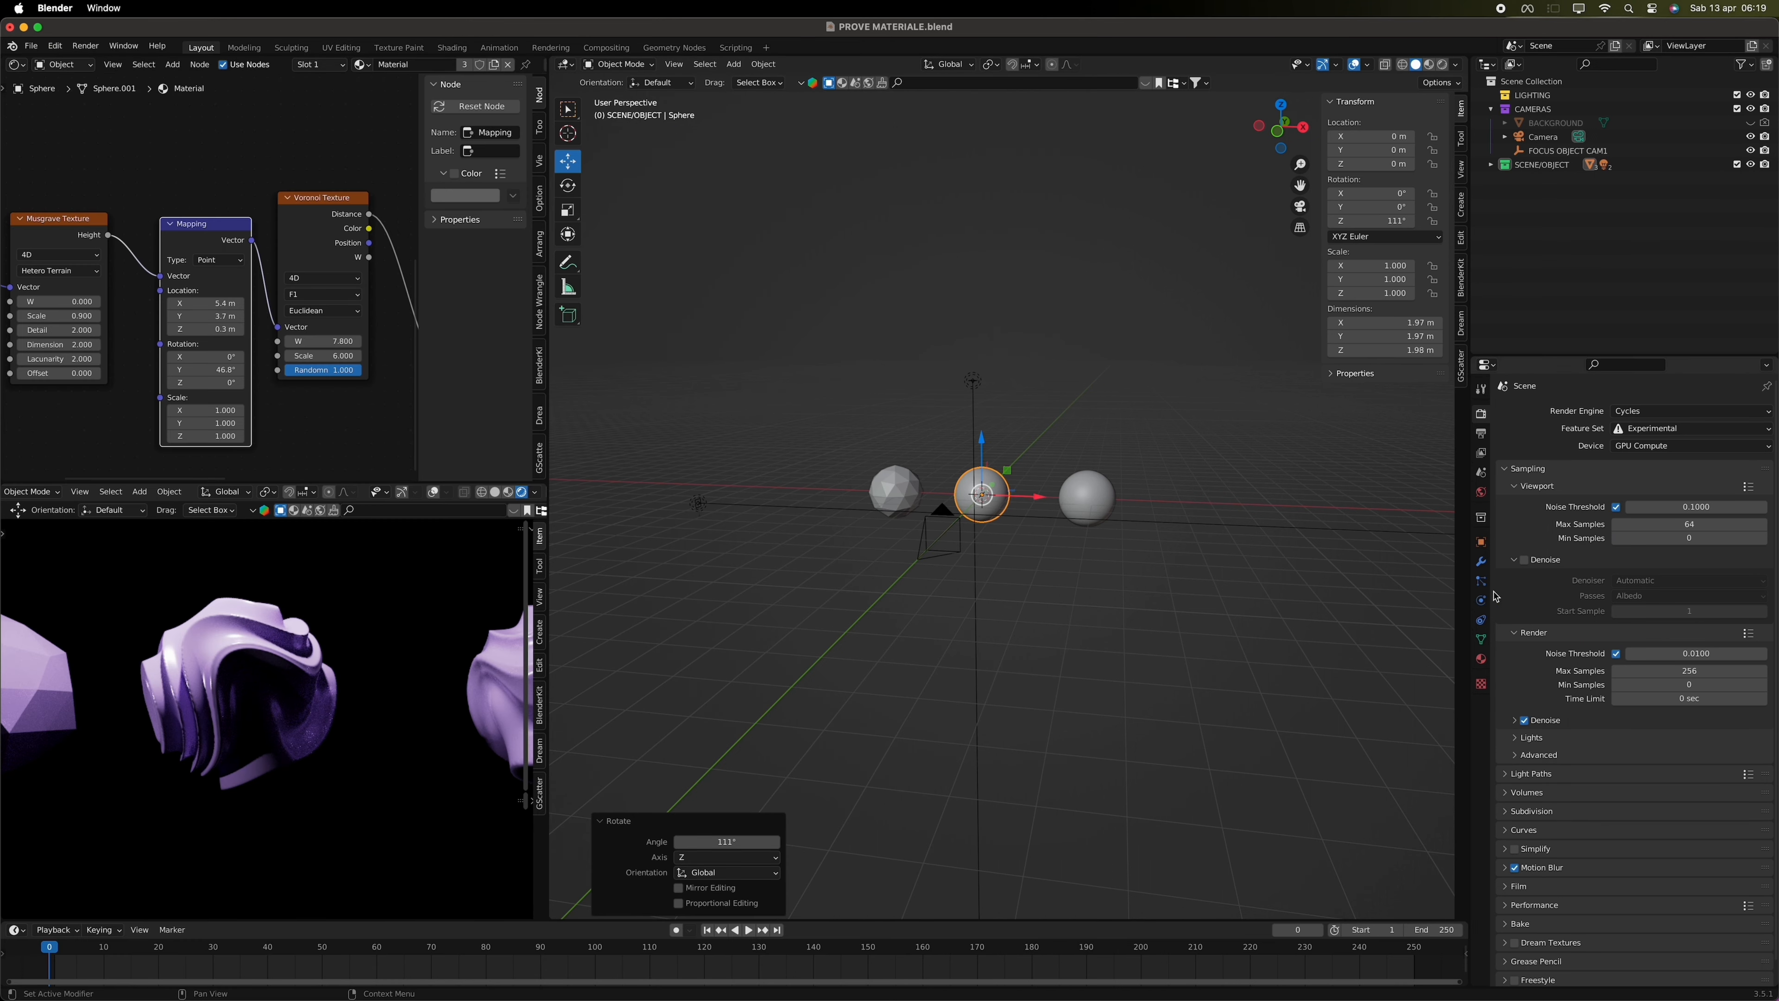
# - Show the middle sphere's modifiers and inspect the spheres in the solid and rendered viewports
pyautogui.click(1482, 564)
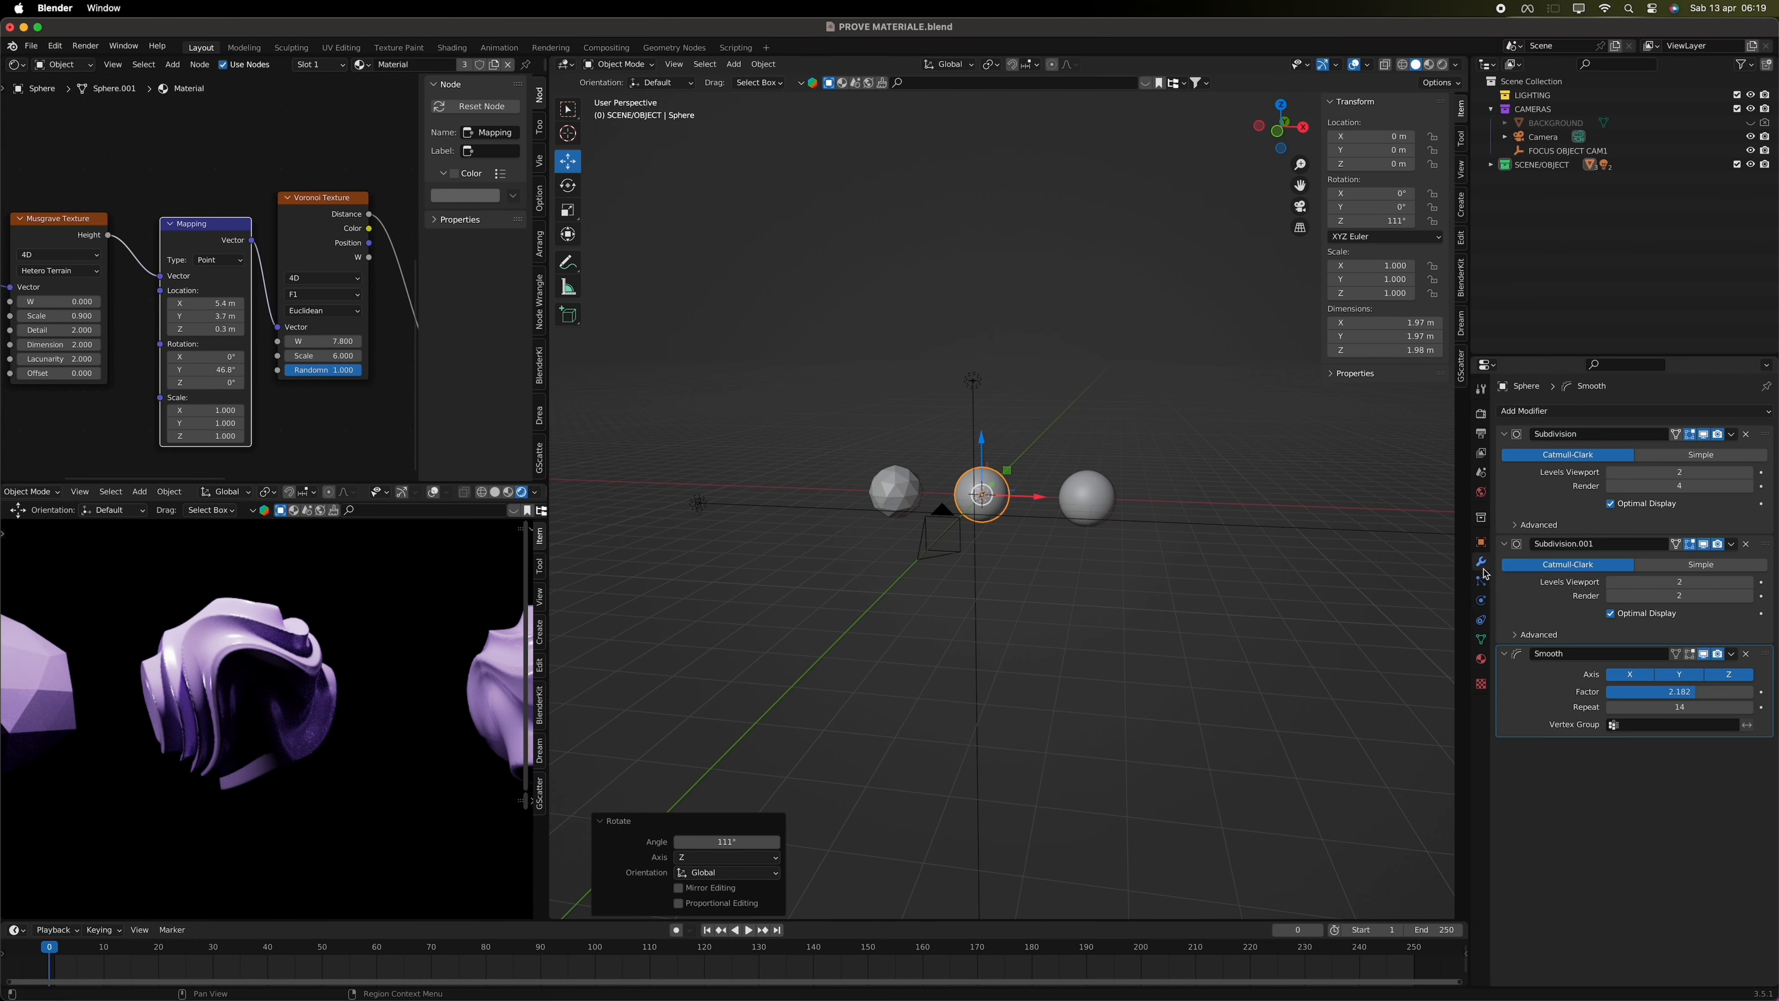
pyautogui.click(315, 632)
pyautogui.scroll(10, 1075, 469)
pyautogui.hscroll(-3, 1075, 470)
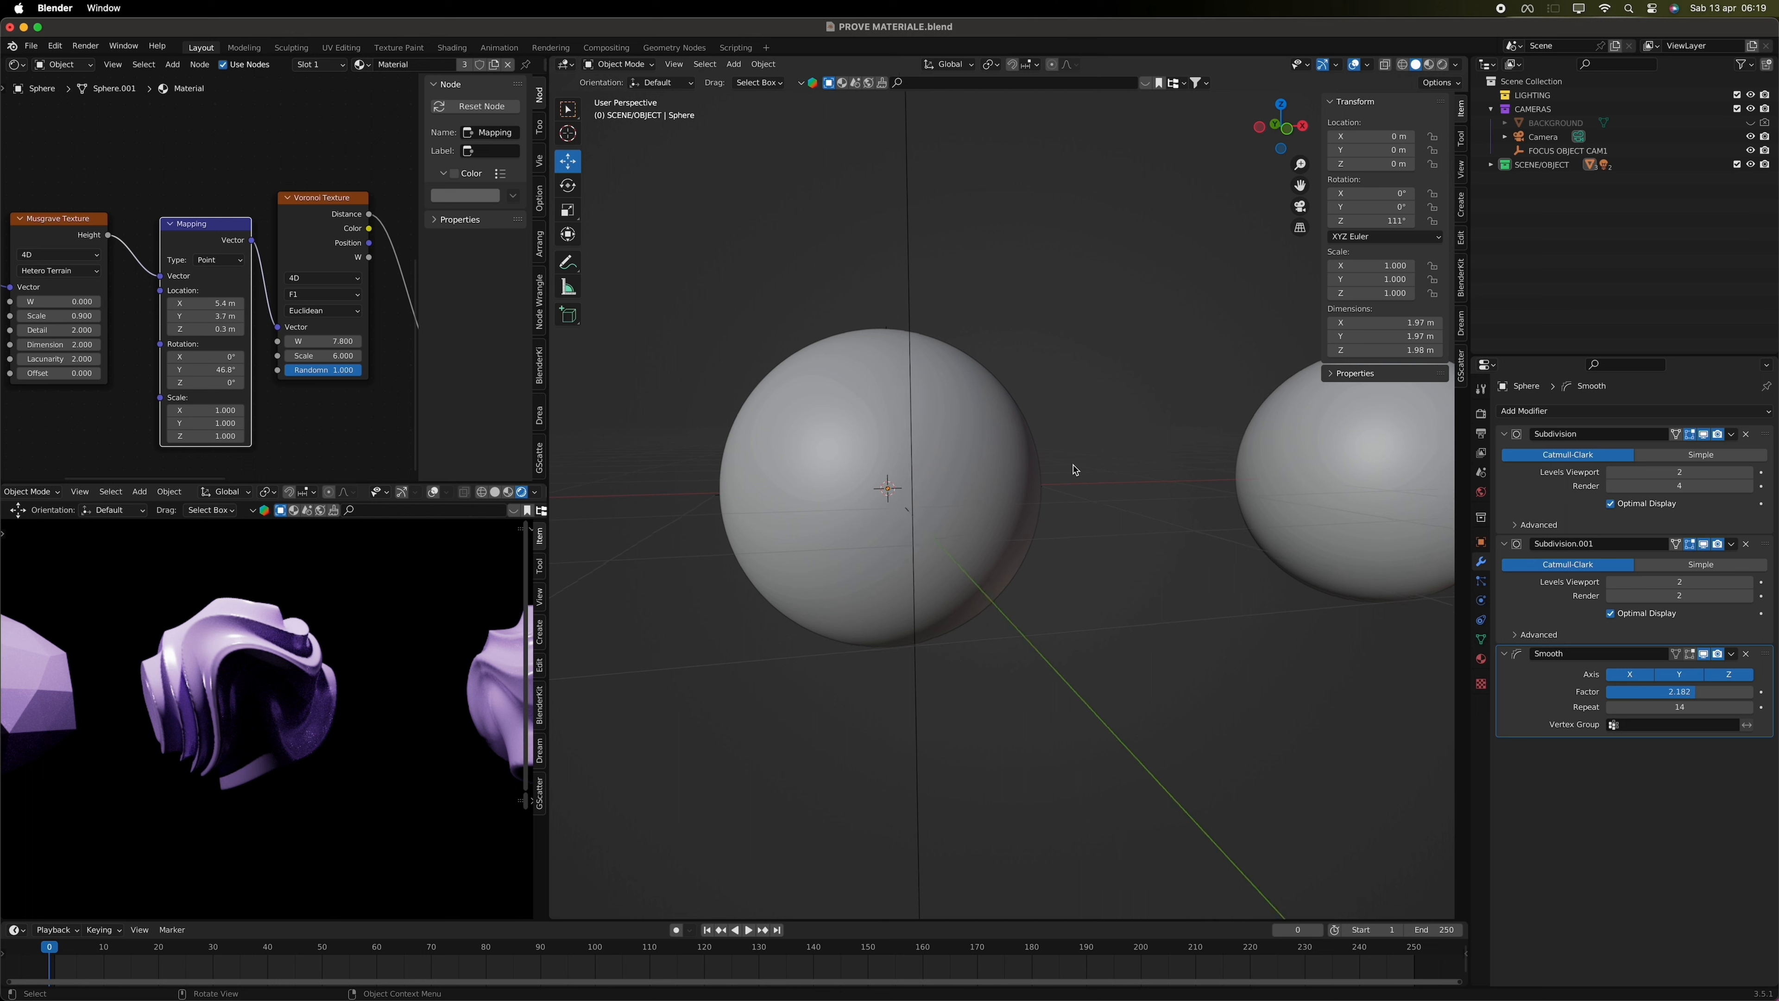
pyautogui.hscroll(3, 1075, 469)
pyautogui.scroll(-7, 404, 627)
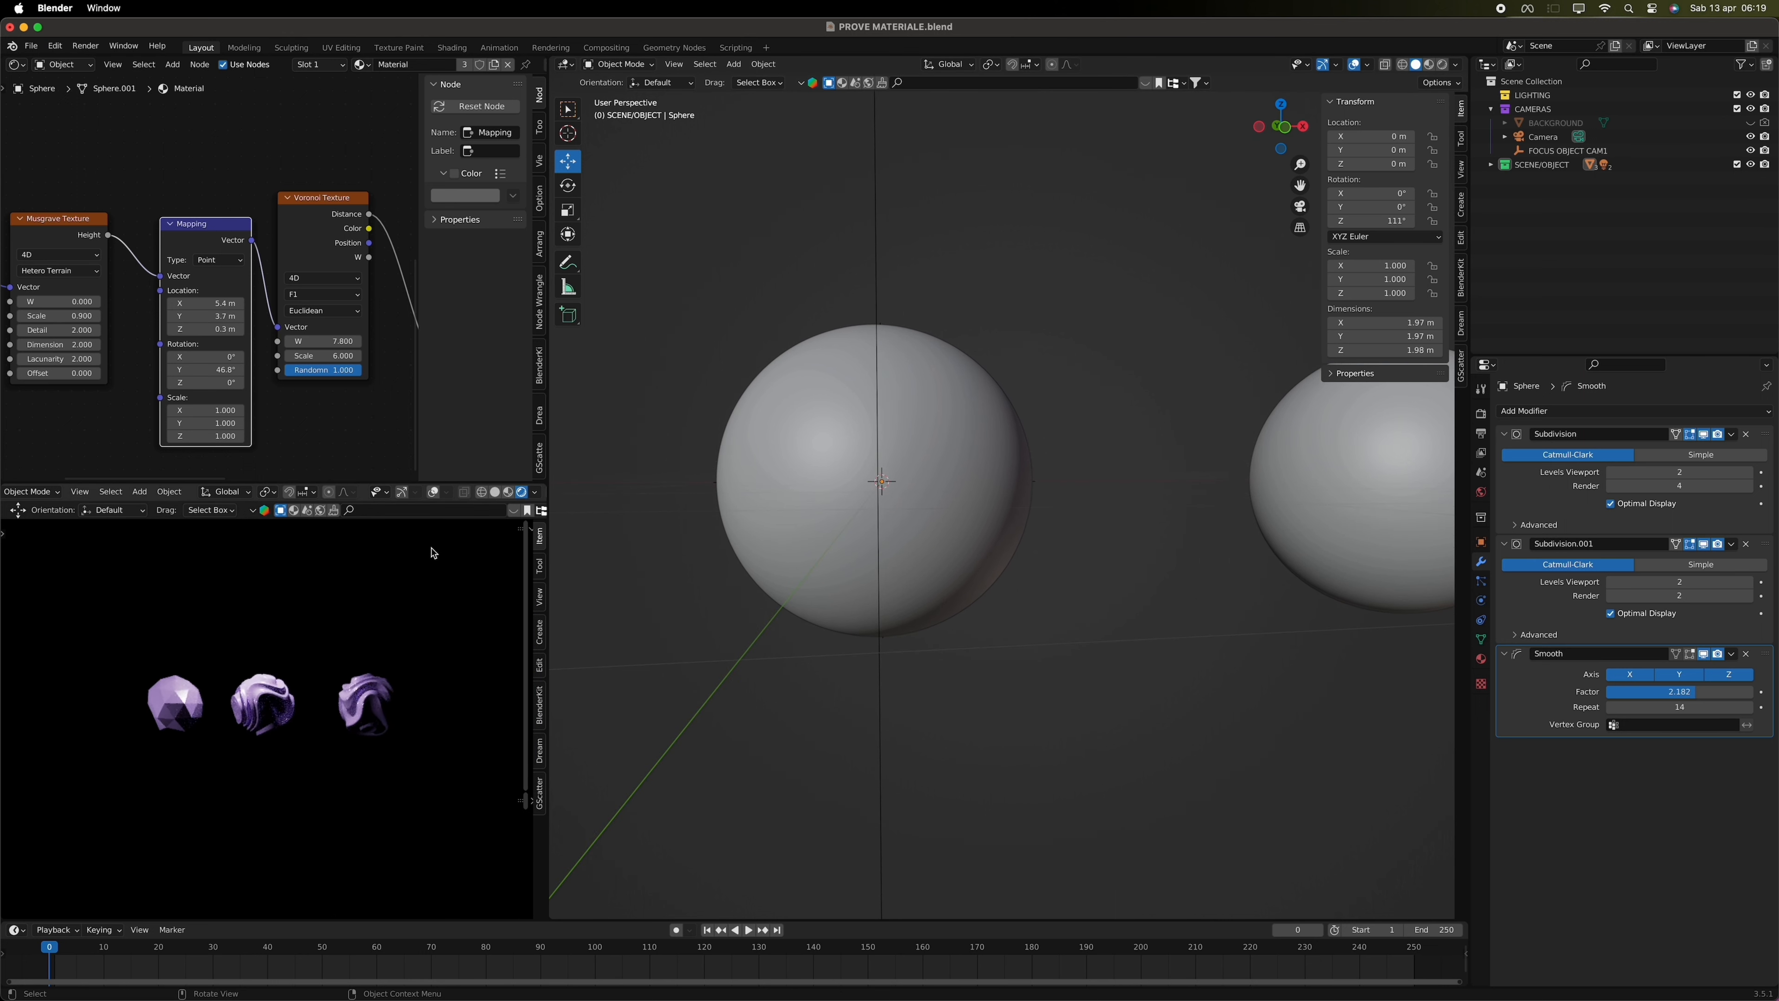
# - Examine the middle sphere's folds up close from the camera in the rendered viewport
pyautogui.press('KP_0')
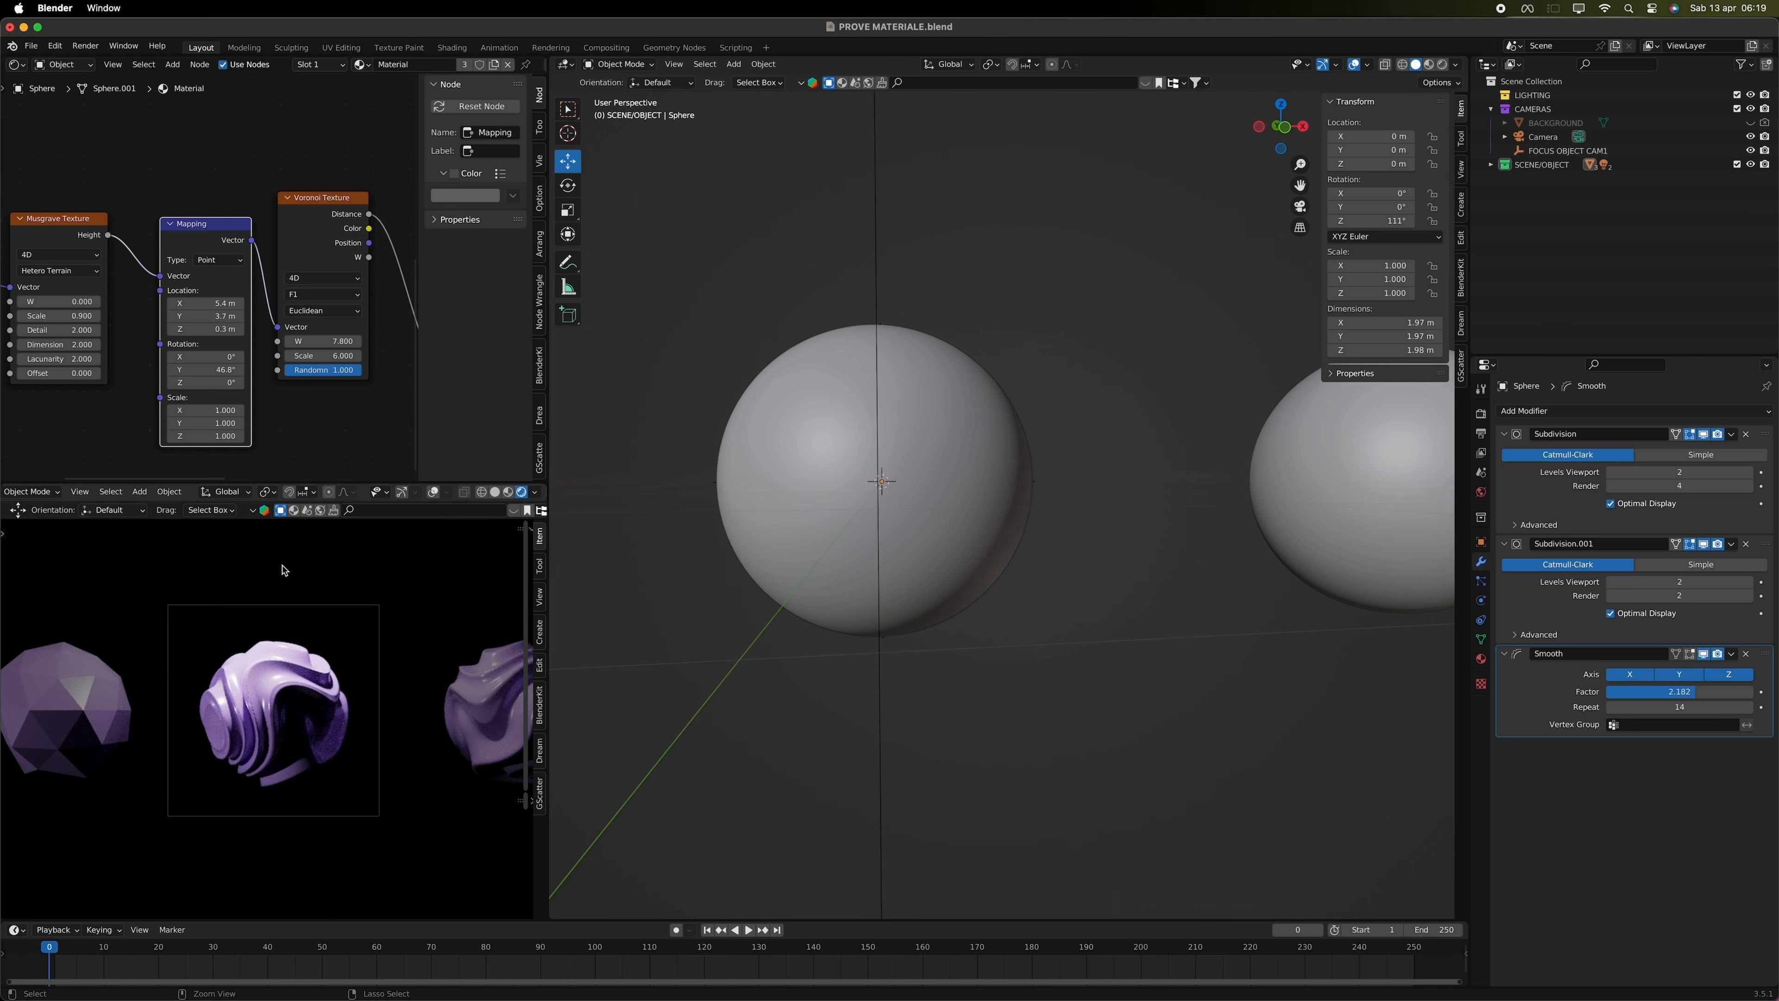
pyautogui.scroll(1, 439, 744)
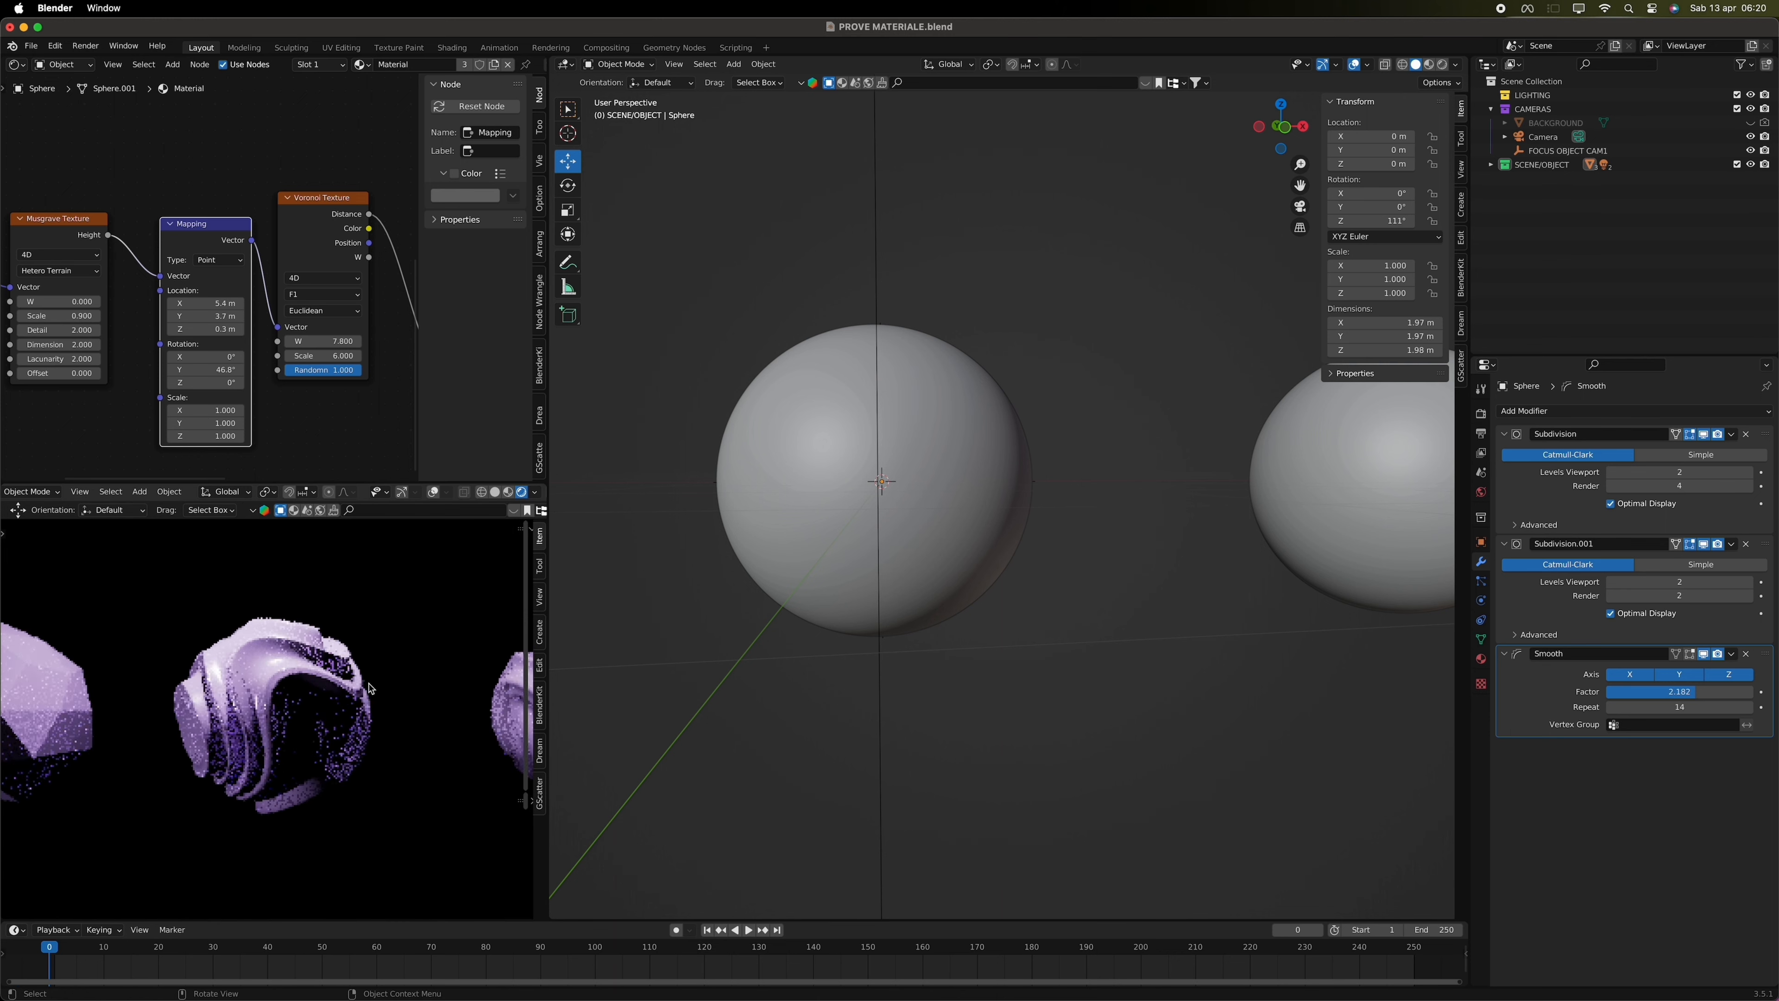
pyautogui.scroll(3, 369, 703)
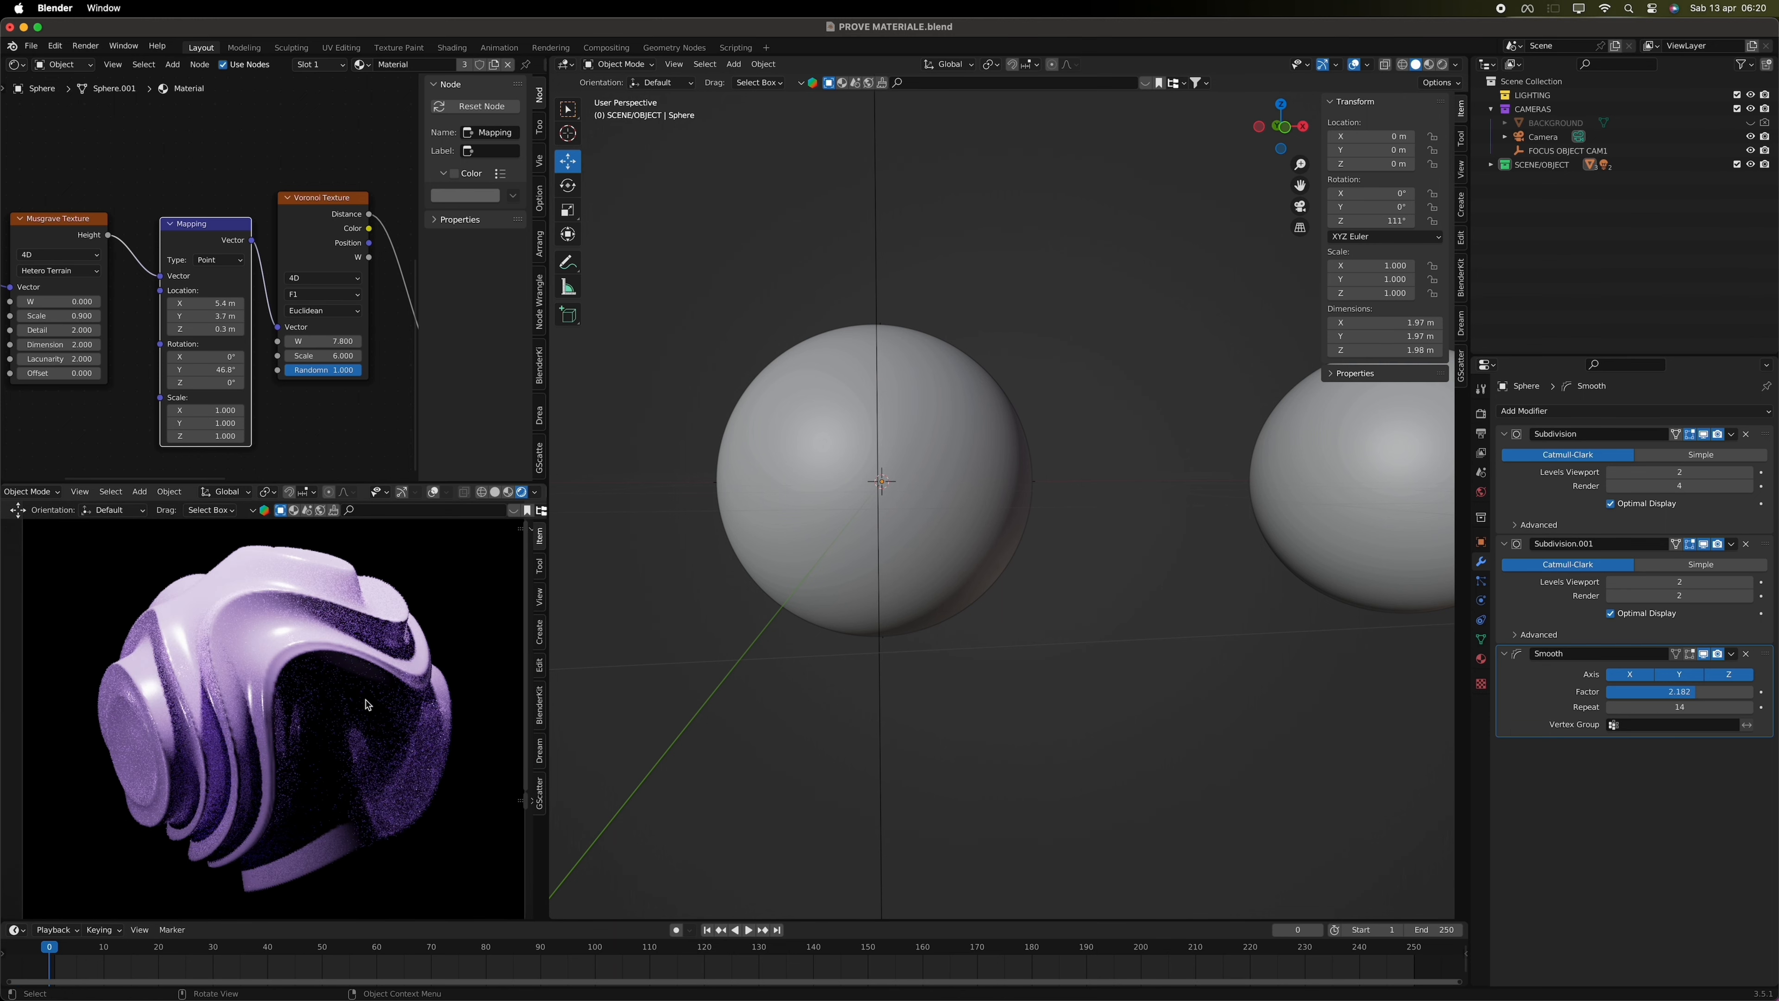
pyautogui.scroll(-3, 369, 704)
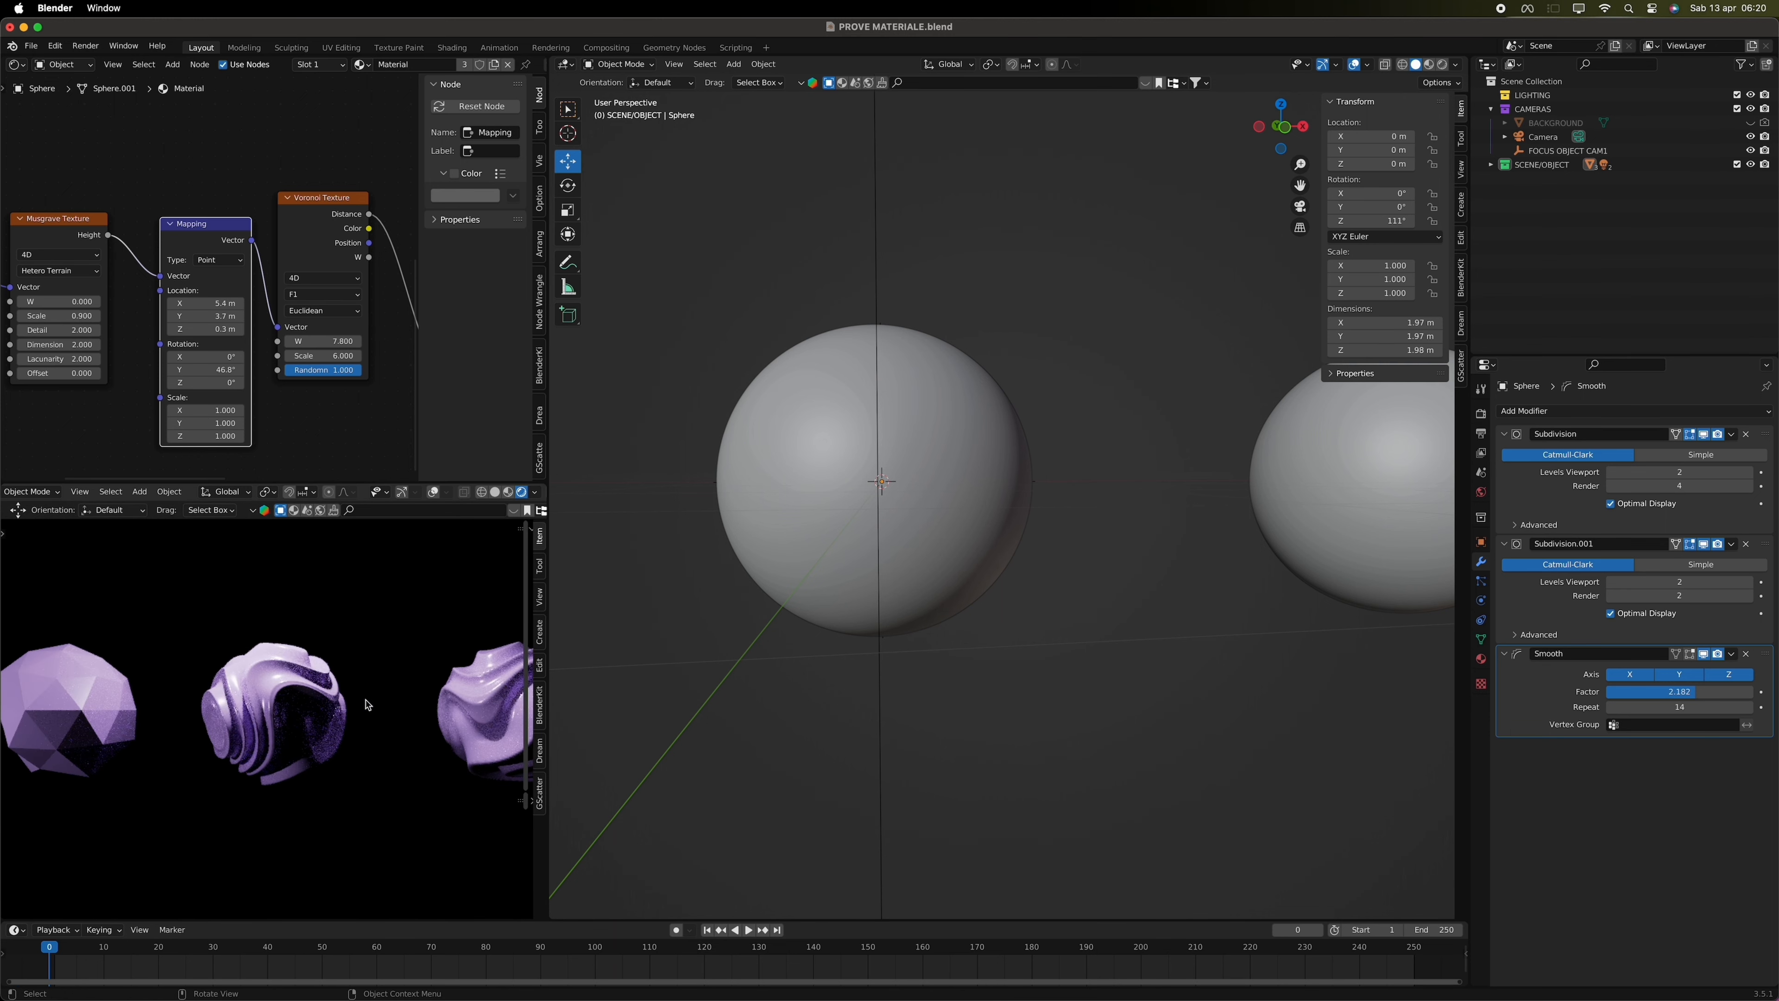
pyautogui.scroll(3, 368, 704)
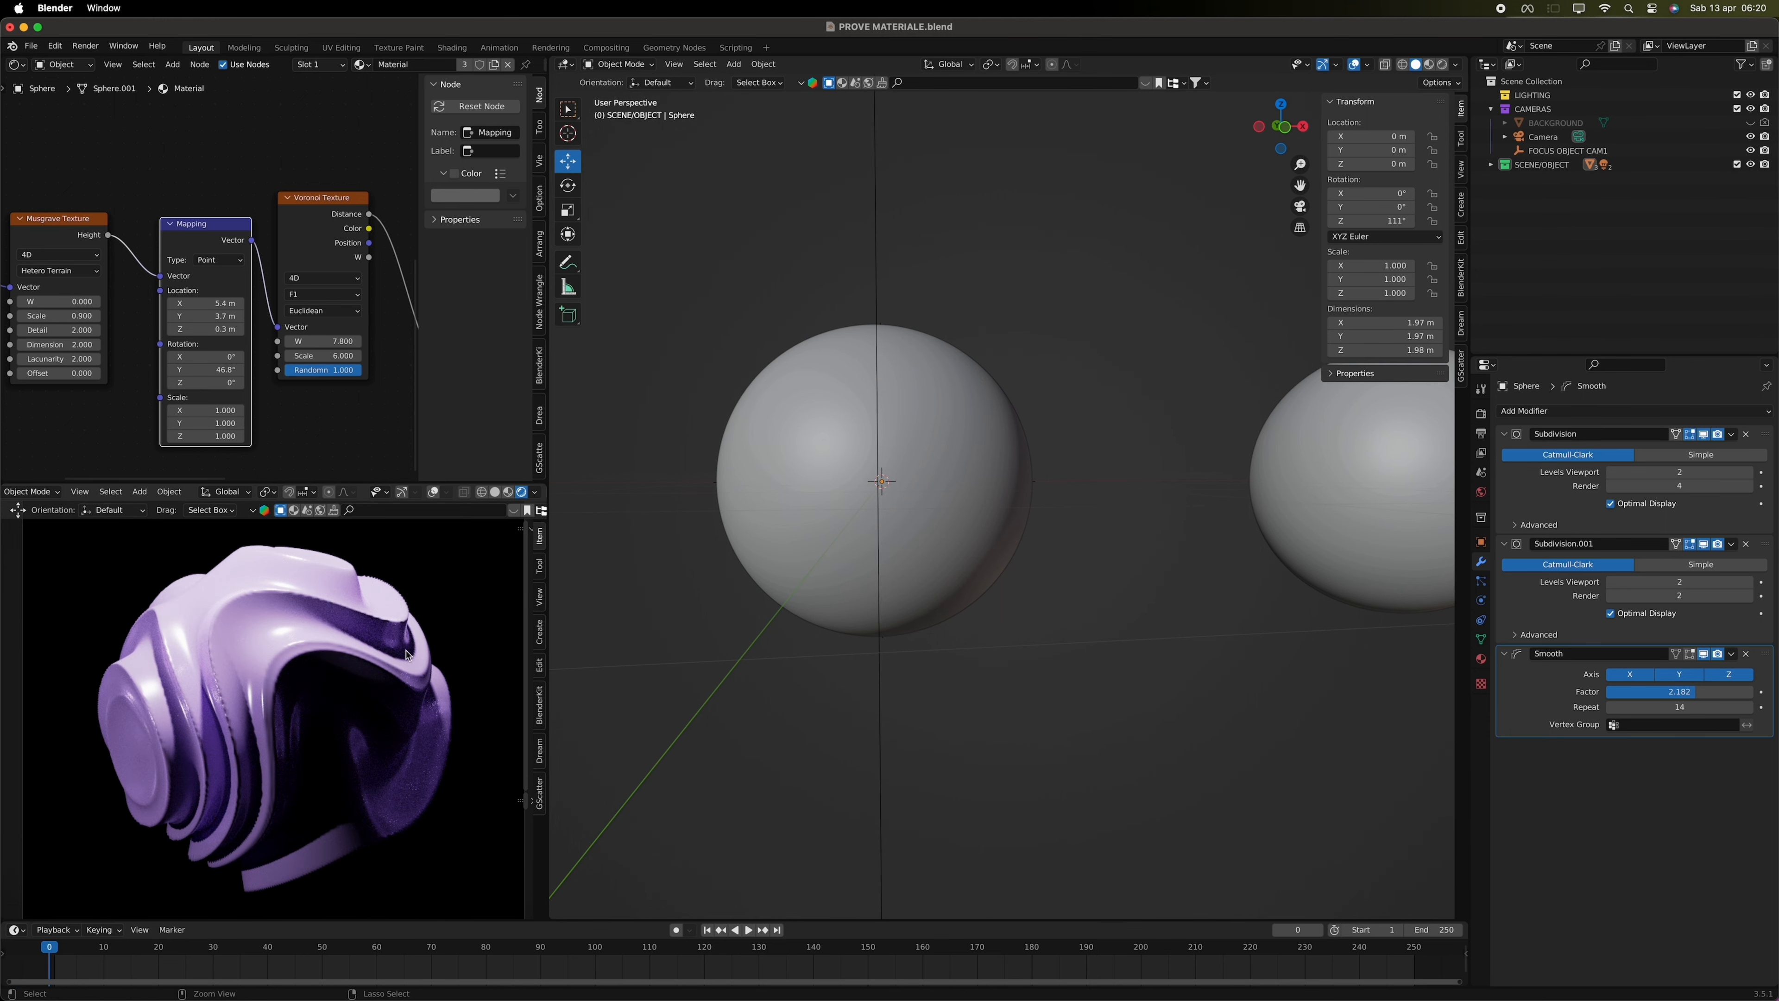
pyautogui.keyDown('shift'); pyautogui.hscroll(2, 350, 675); pyautogui.keyUp('shift')
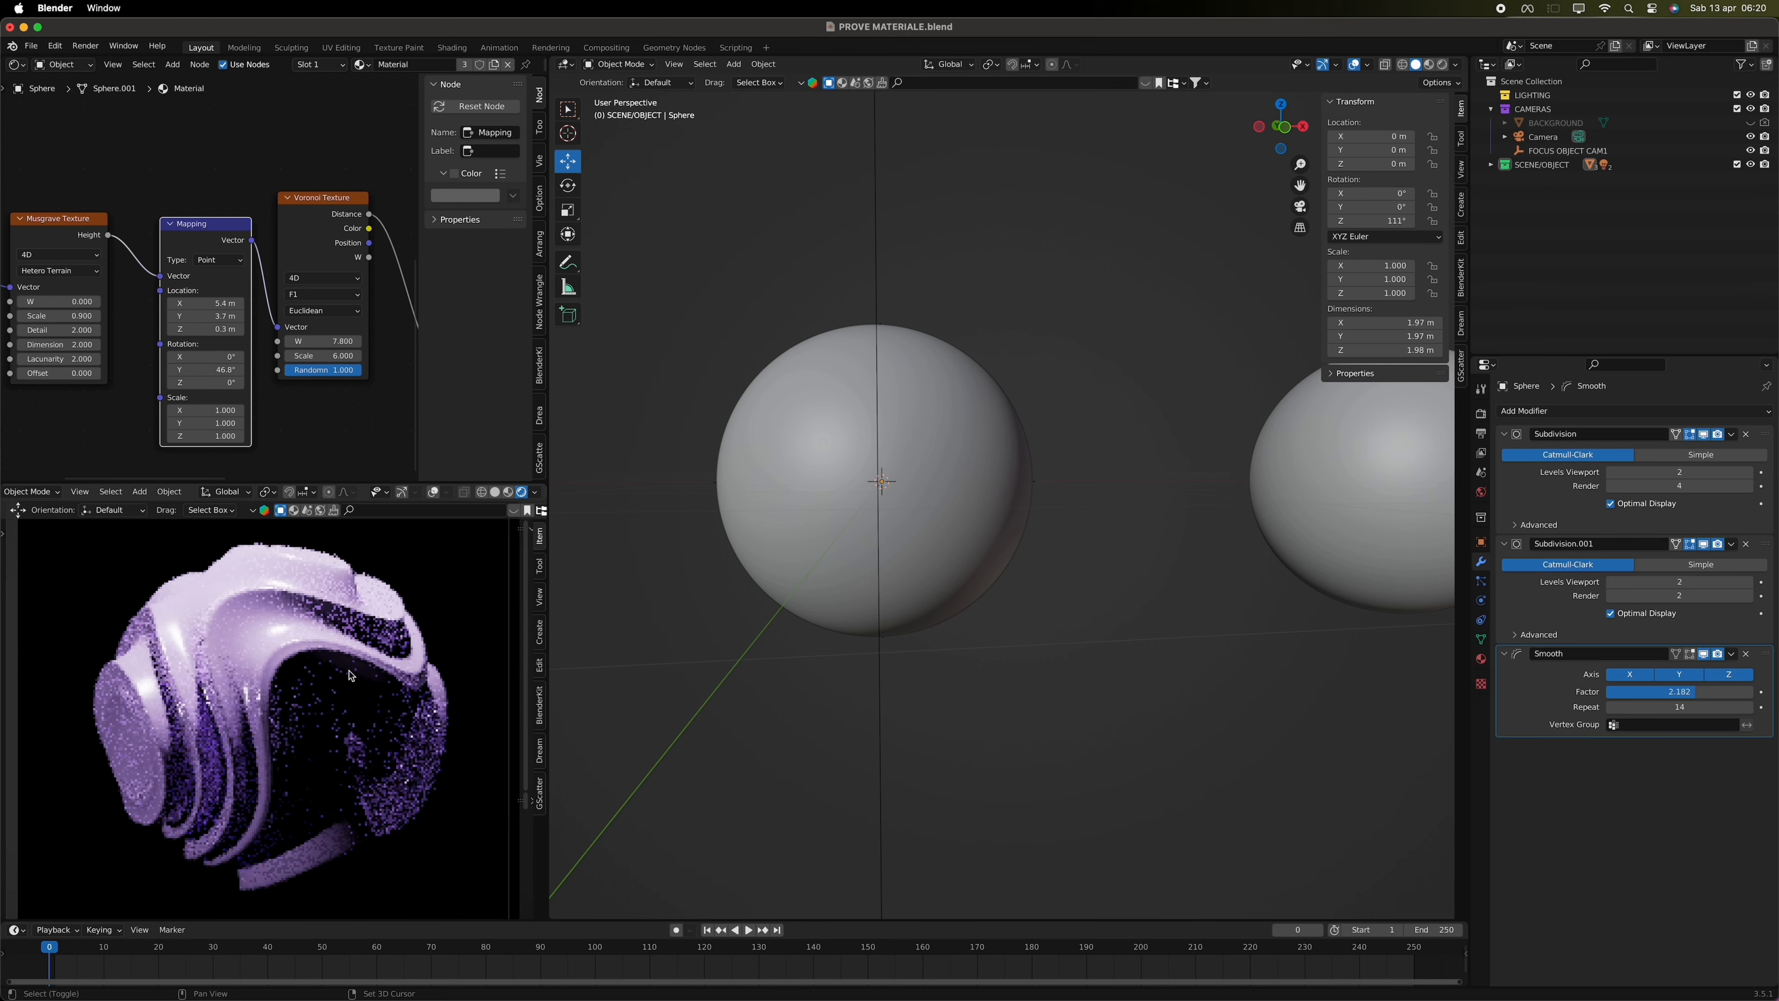
pyautogui.keyDown('ctrl'); pyautogui.scroll(4, 349, 675); pyautogui.keyUp('ctrl')
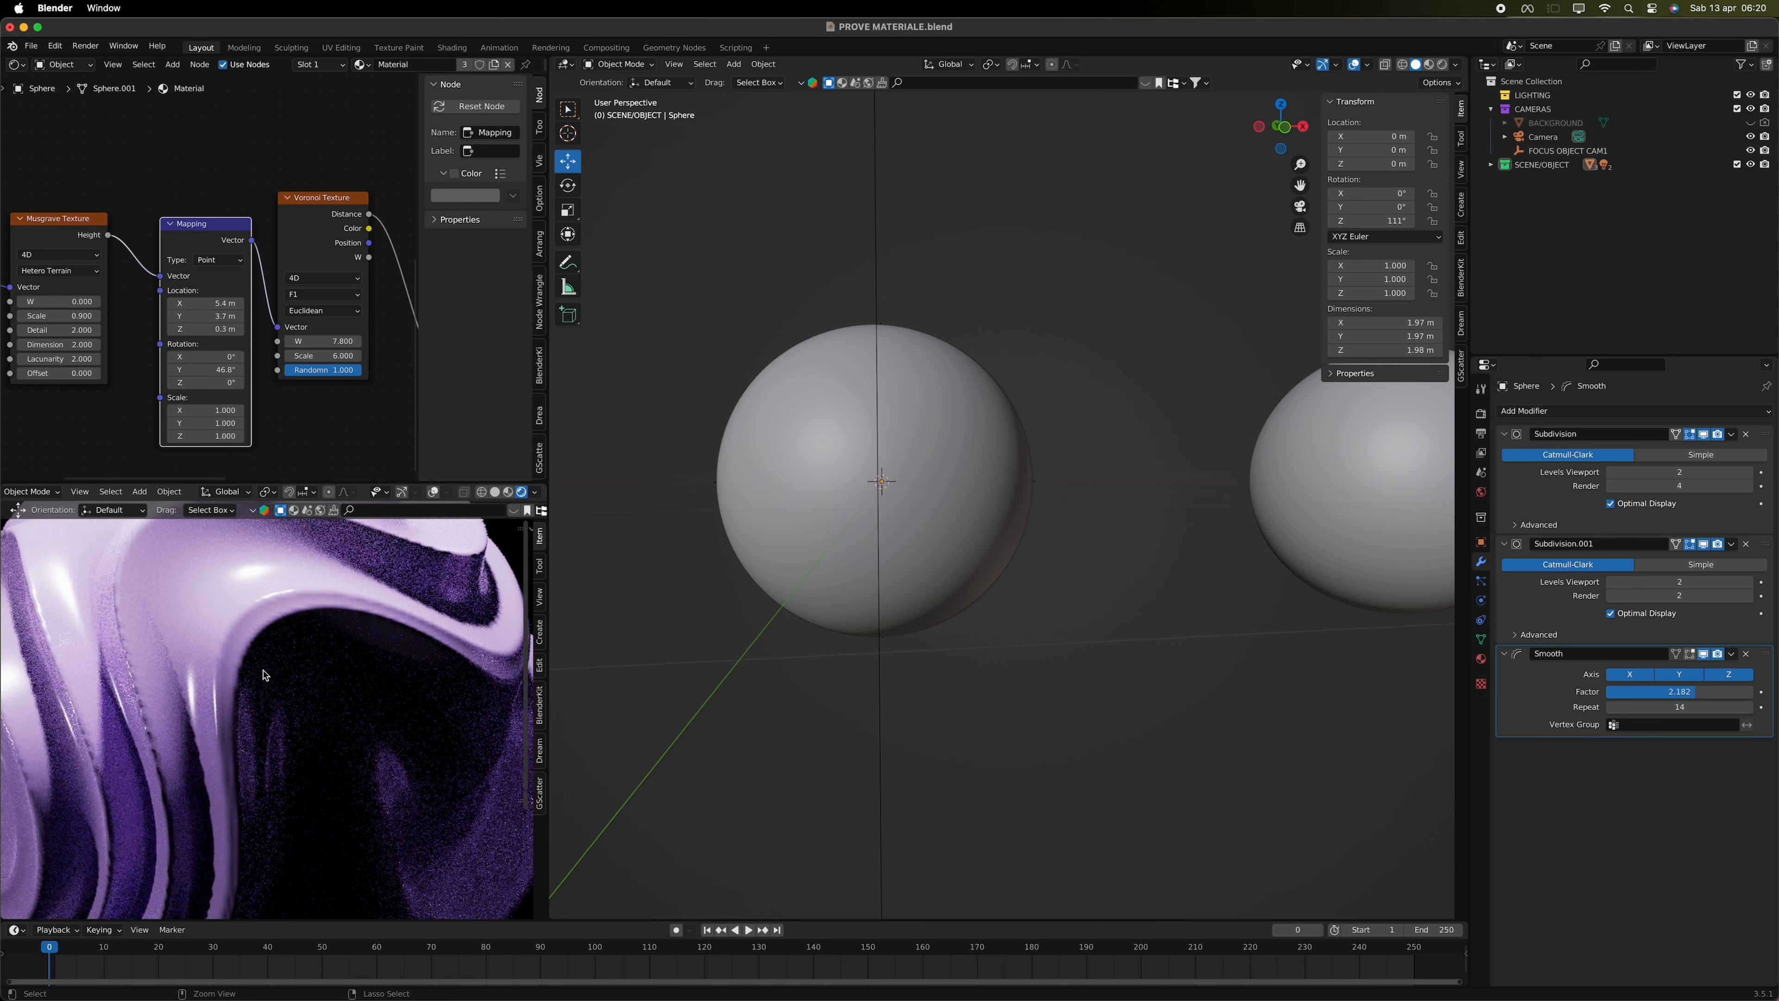
pyautogui.keyDown('ctrl'); pyautogui.scroll(1, 264, 674); pyautogui.keyUp('ctrl')
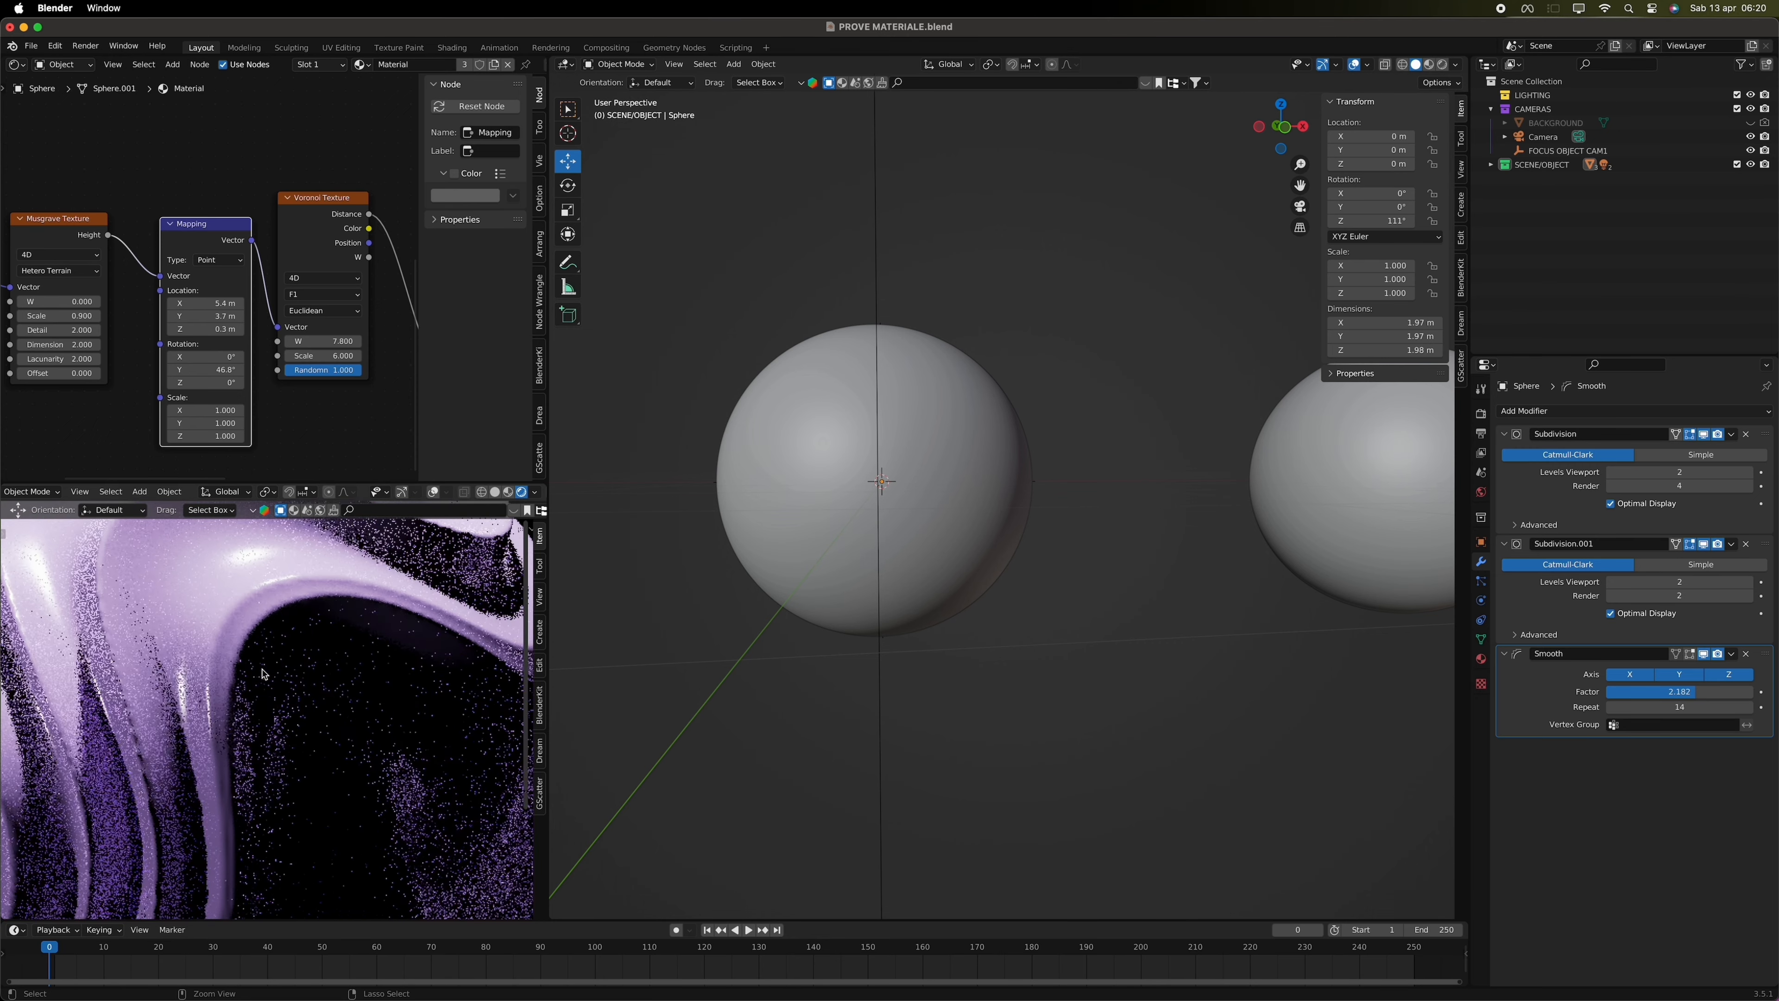
# - Set both Subdivision modifiers of the middle sphere to 5 render levels and 1 viewport level
pyautogui.click(466, 627)
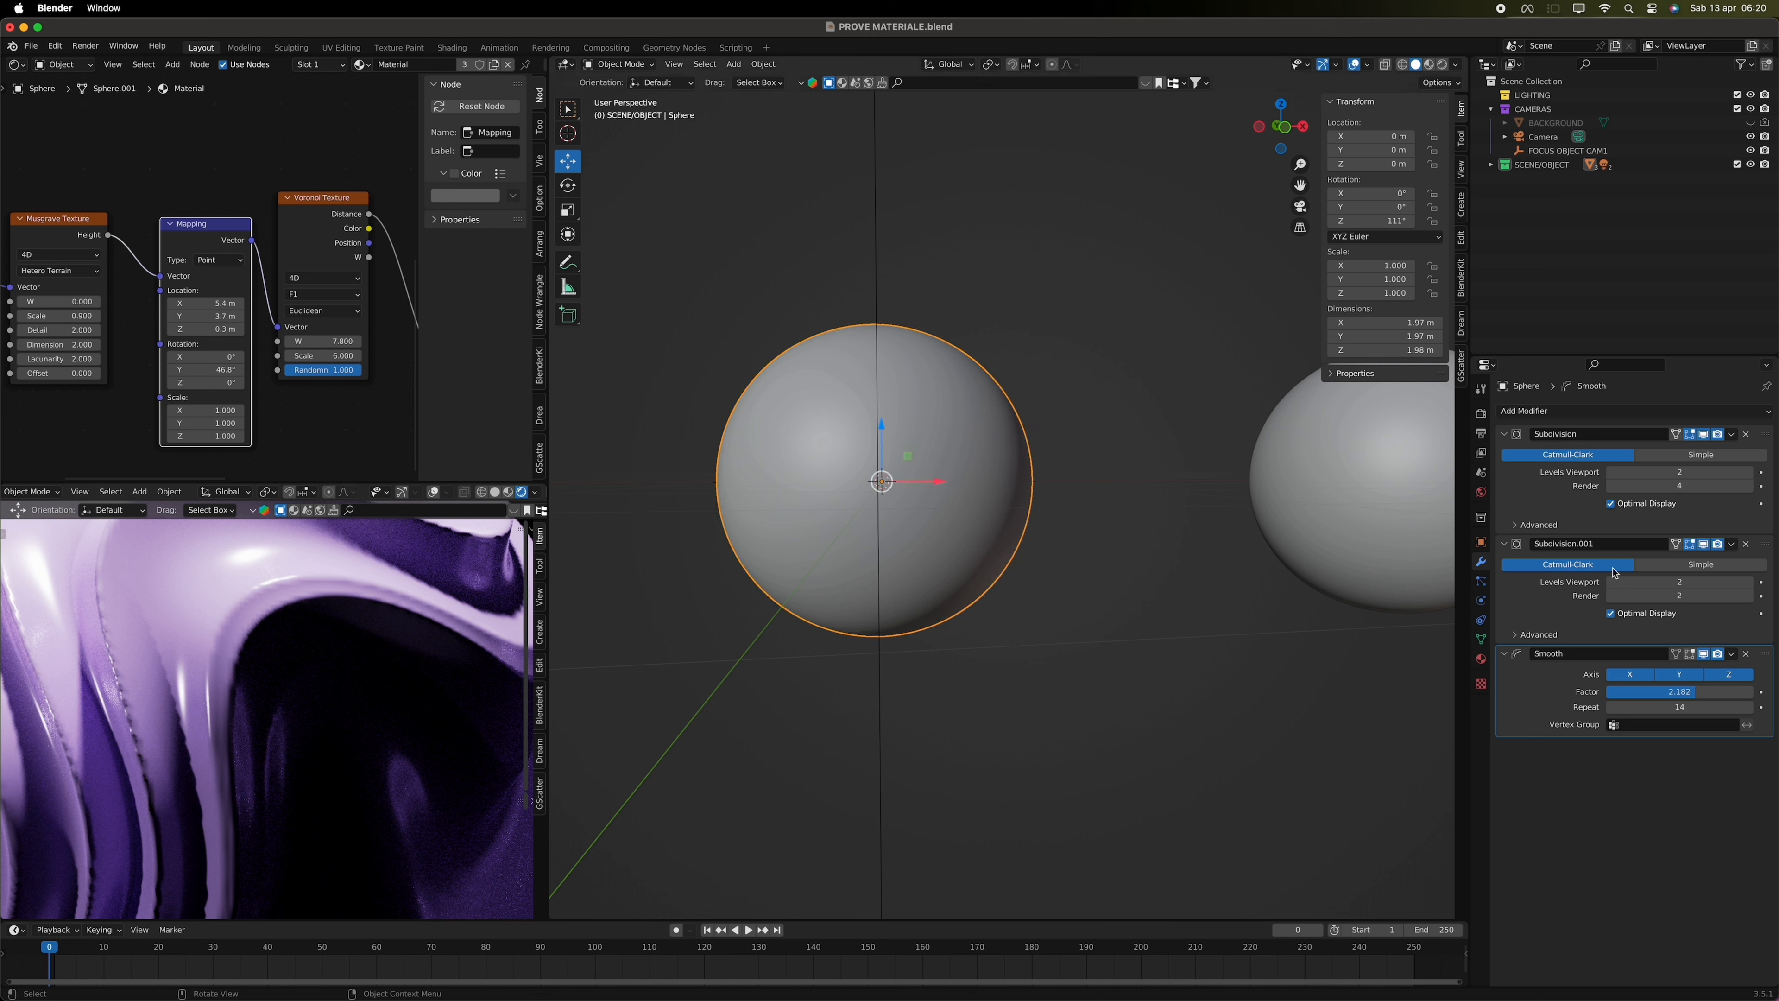
pyautogui.click(1749, 596)
pyautogui.click(1749, 486)
pyautogui.hotkey('ctrl', '1')
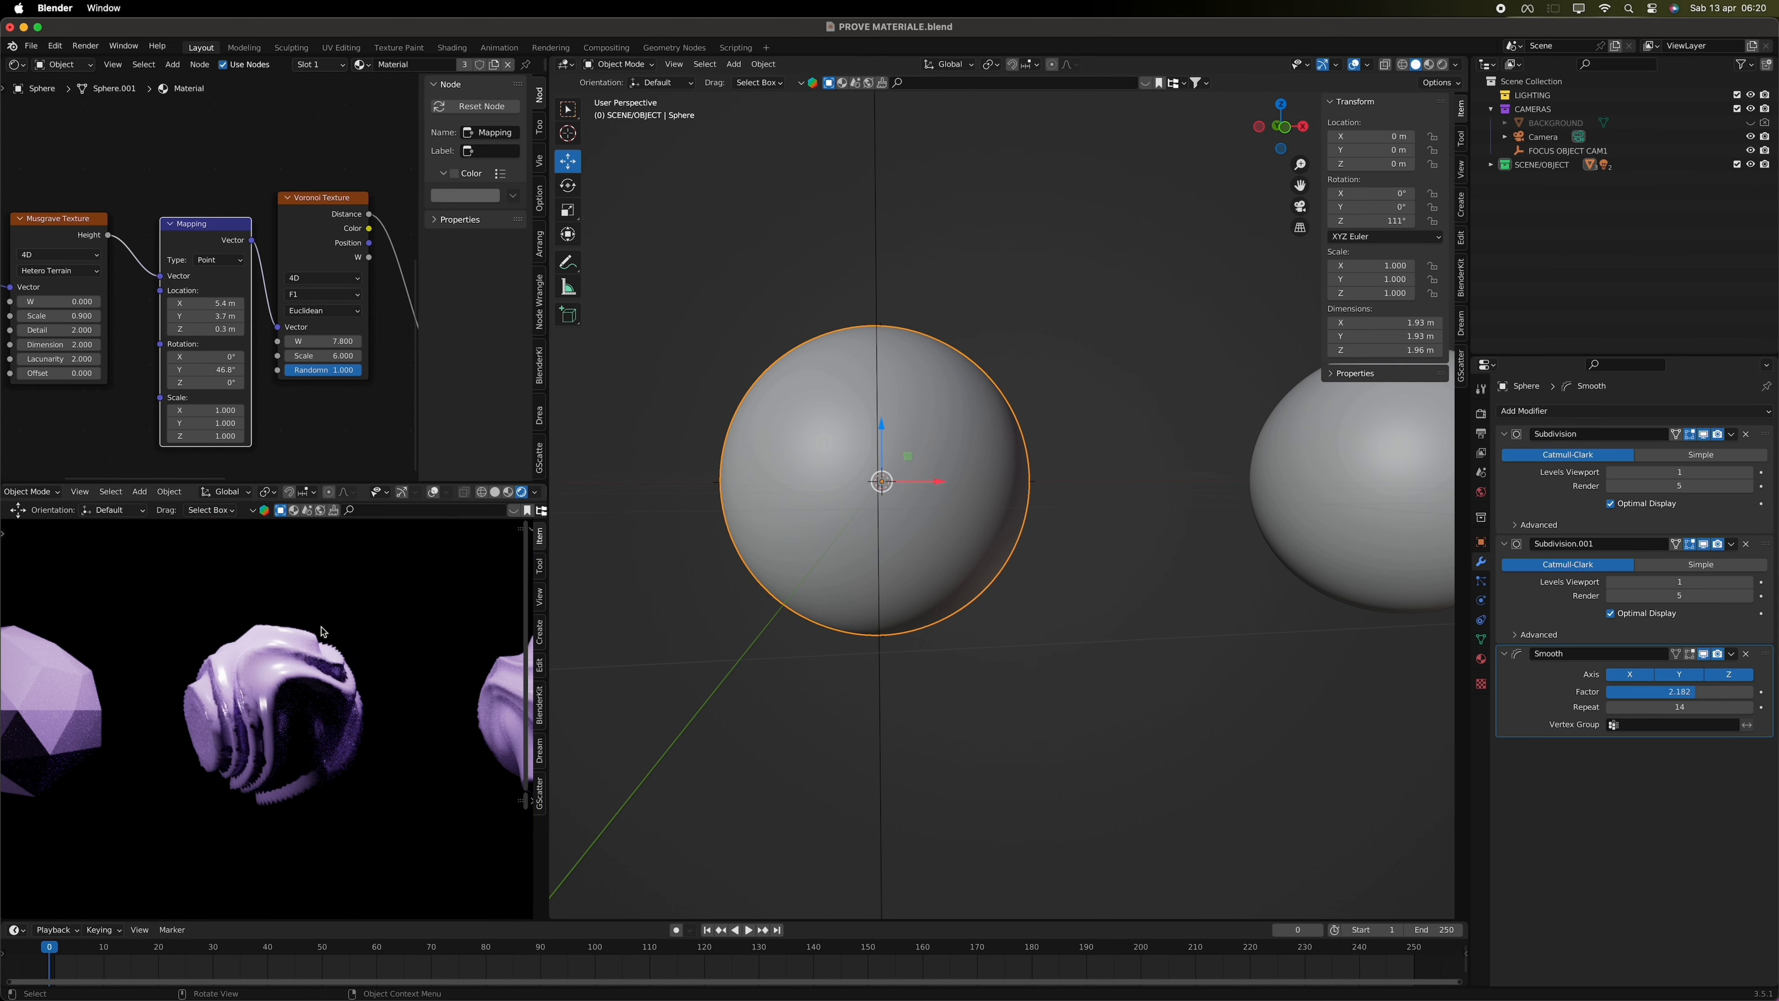
# - Raise the viewport levels of both Subdivision modifiers to 3
pyautogui.click(1749, 472)
pyautogui.click(1749, 471)
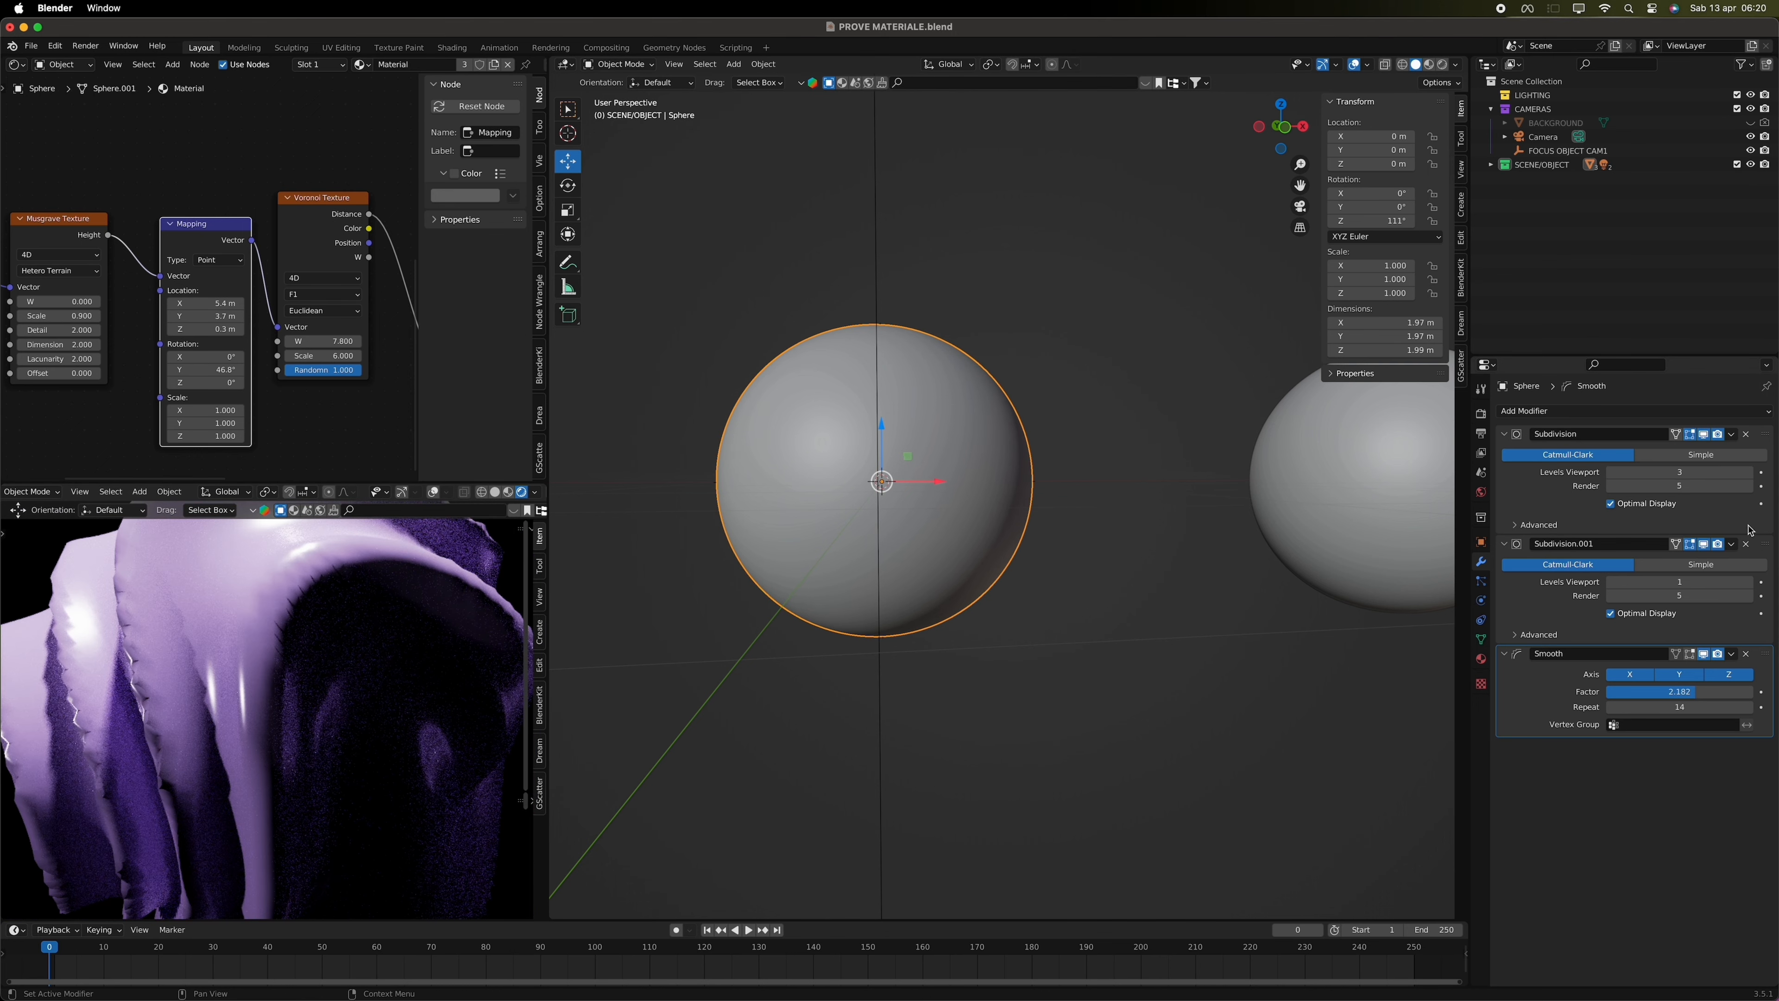
pyautogui.click(1750, 582)
pyautogui.click(1751, 582)
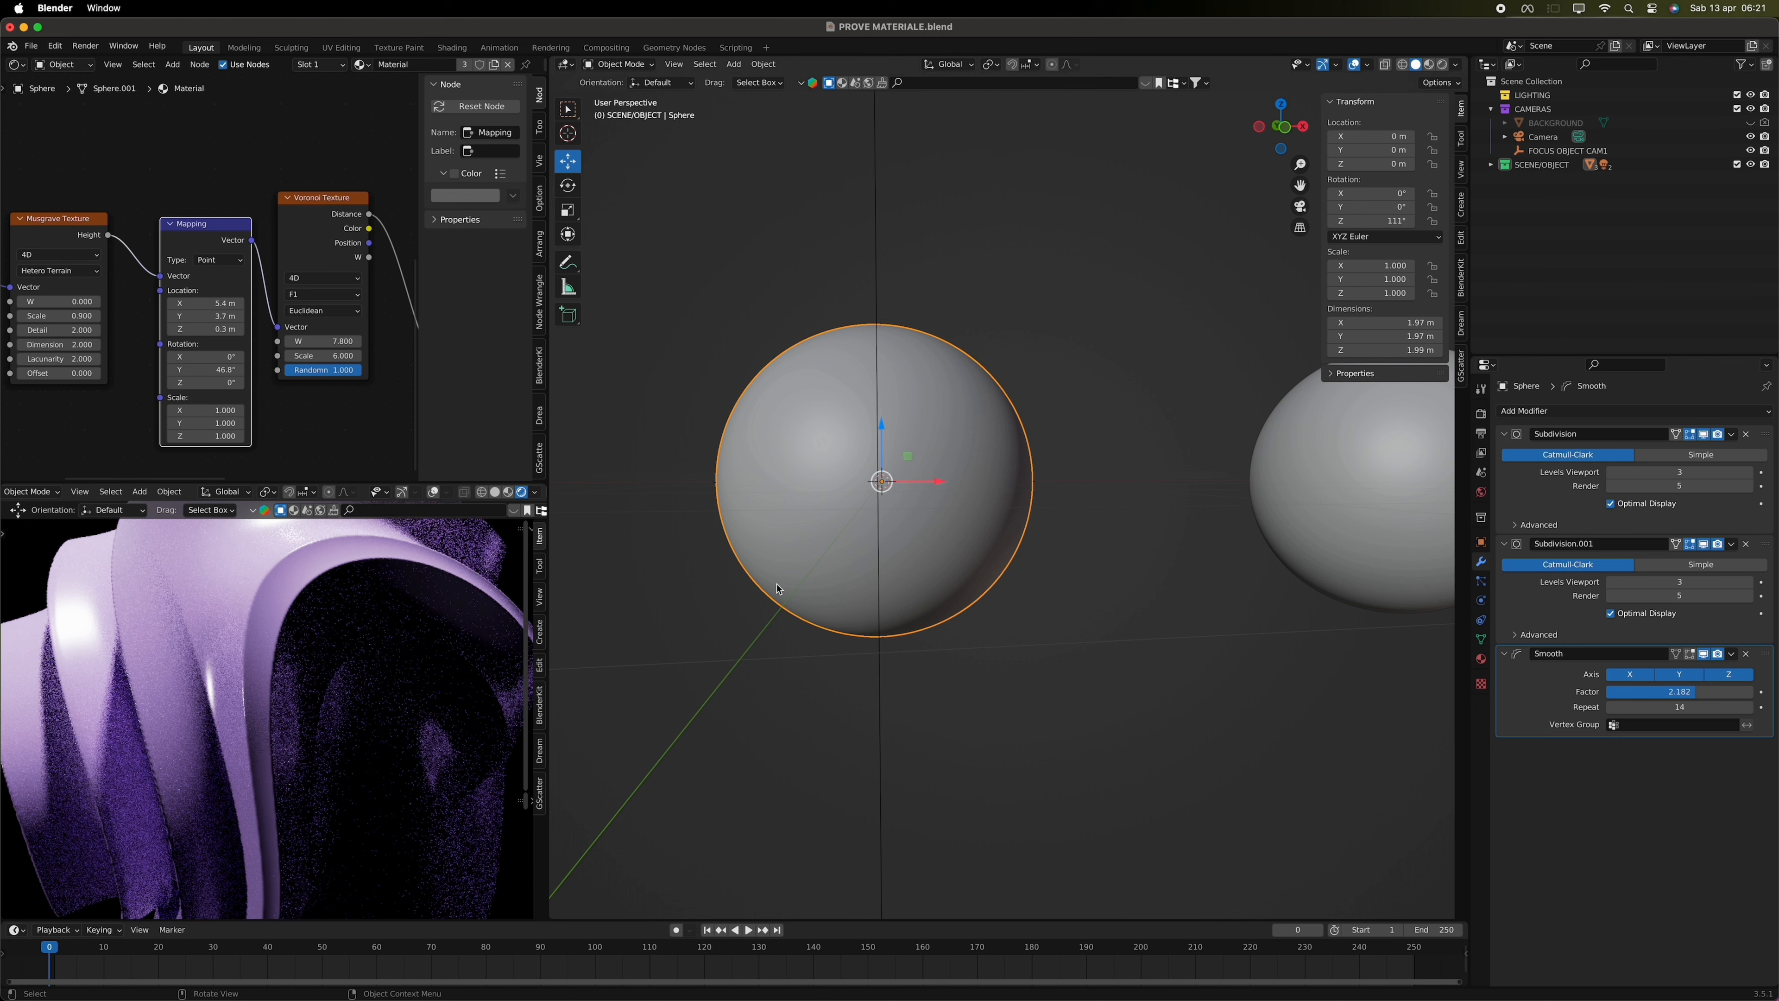
# - Check the sphere's mesh in Edit Mode and set the viewport levels of both Subdivision modifiers to 2
pyautogui.scroll(-2, 879, 472)
pyautogui.press('Tab')
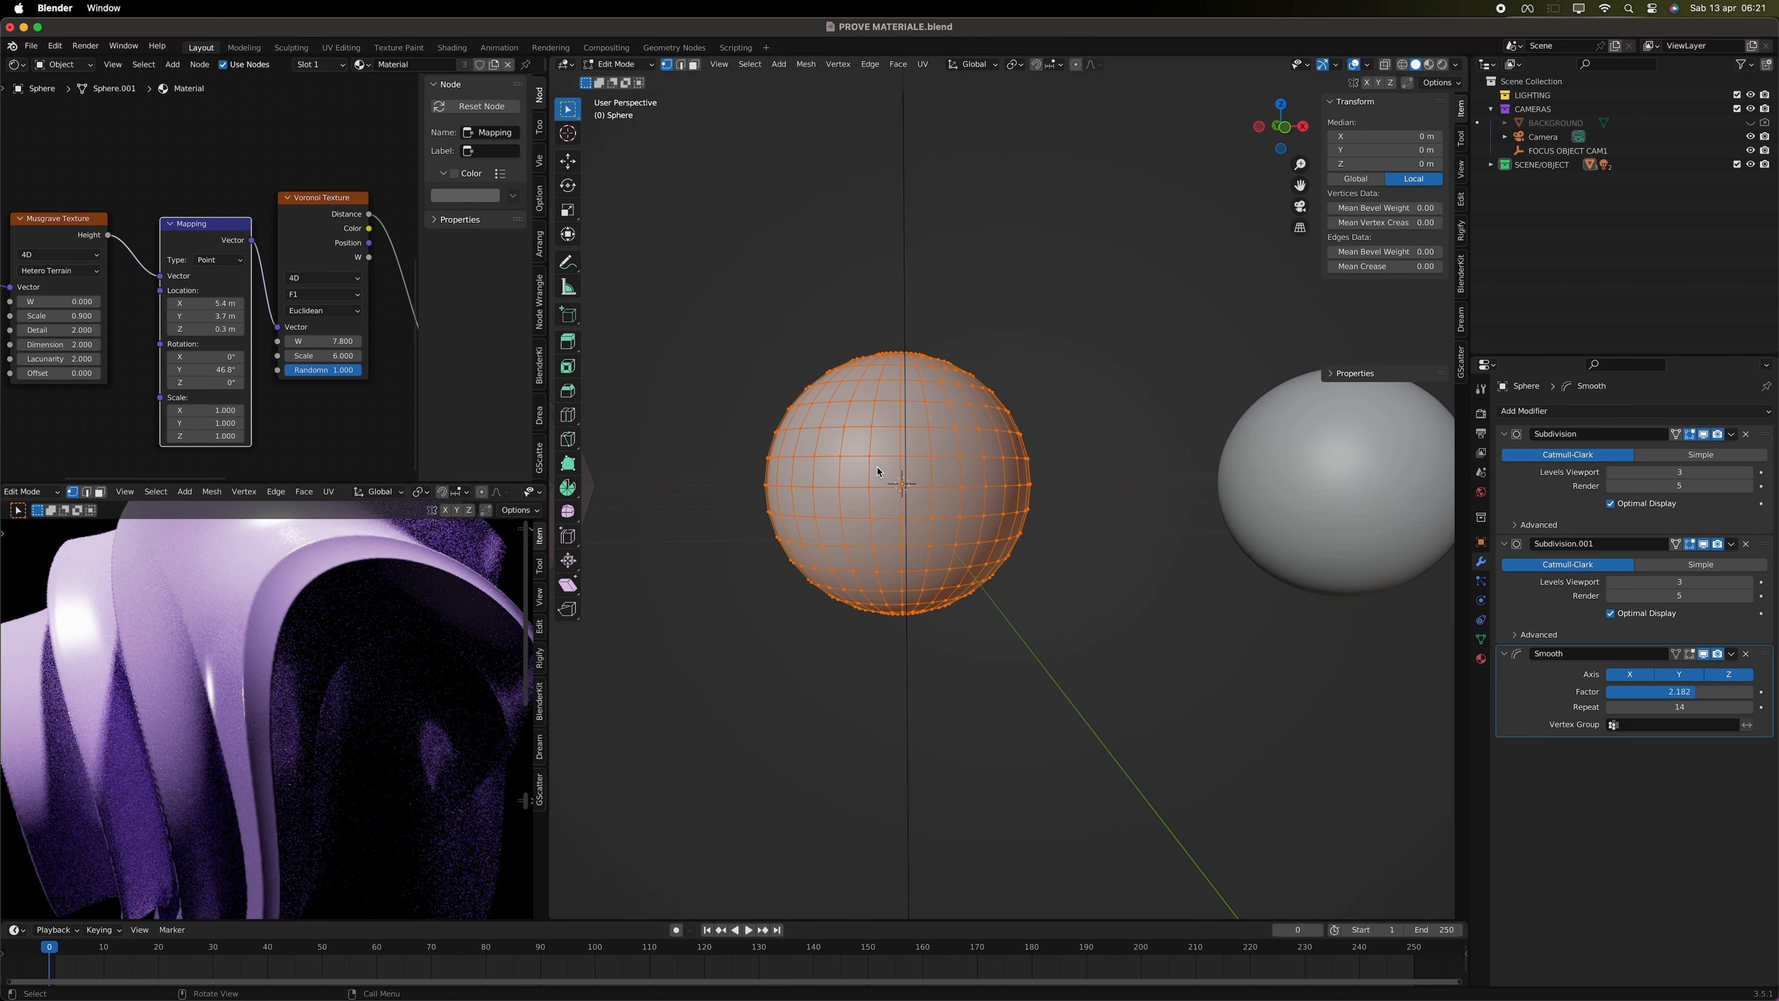
pyautogui.press('Tab')
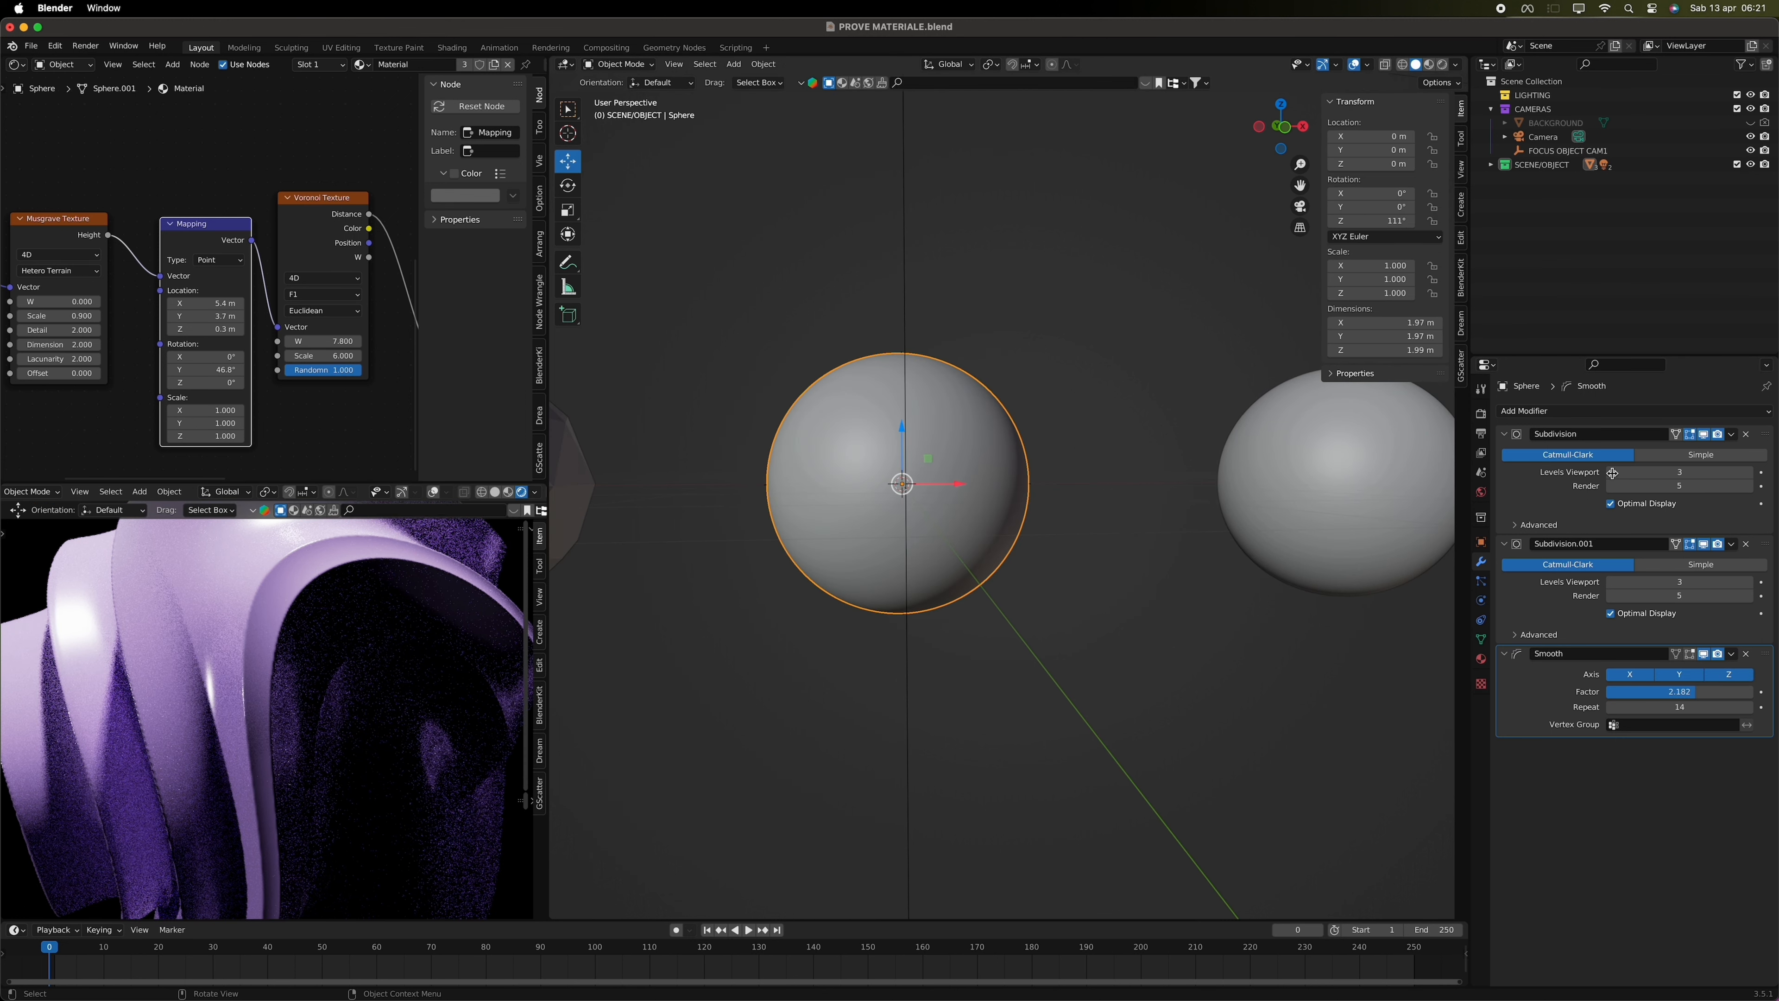
pyautogui.click(1612, 472)
pyautogui.click(1612, 581)
pyautogui.scroll(-3, 497, 668)
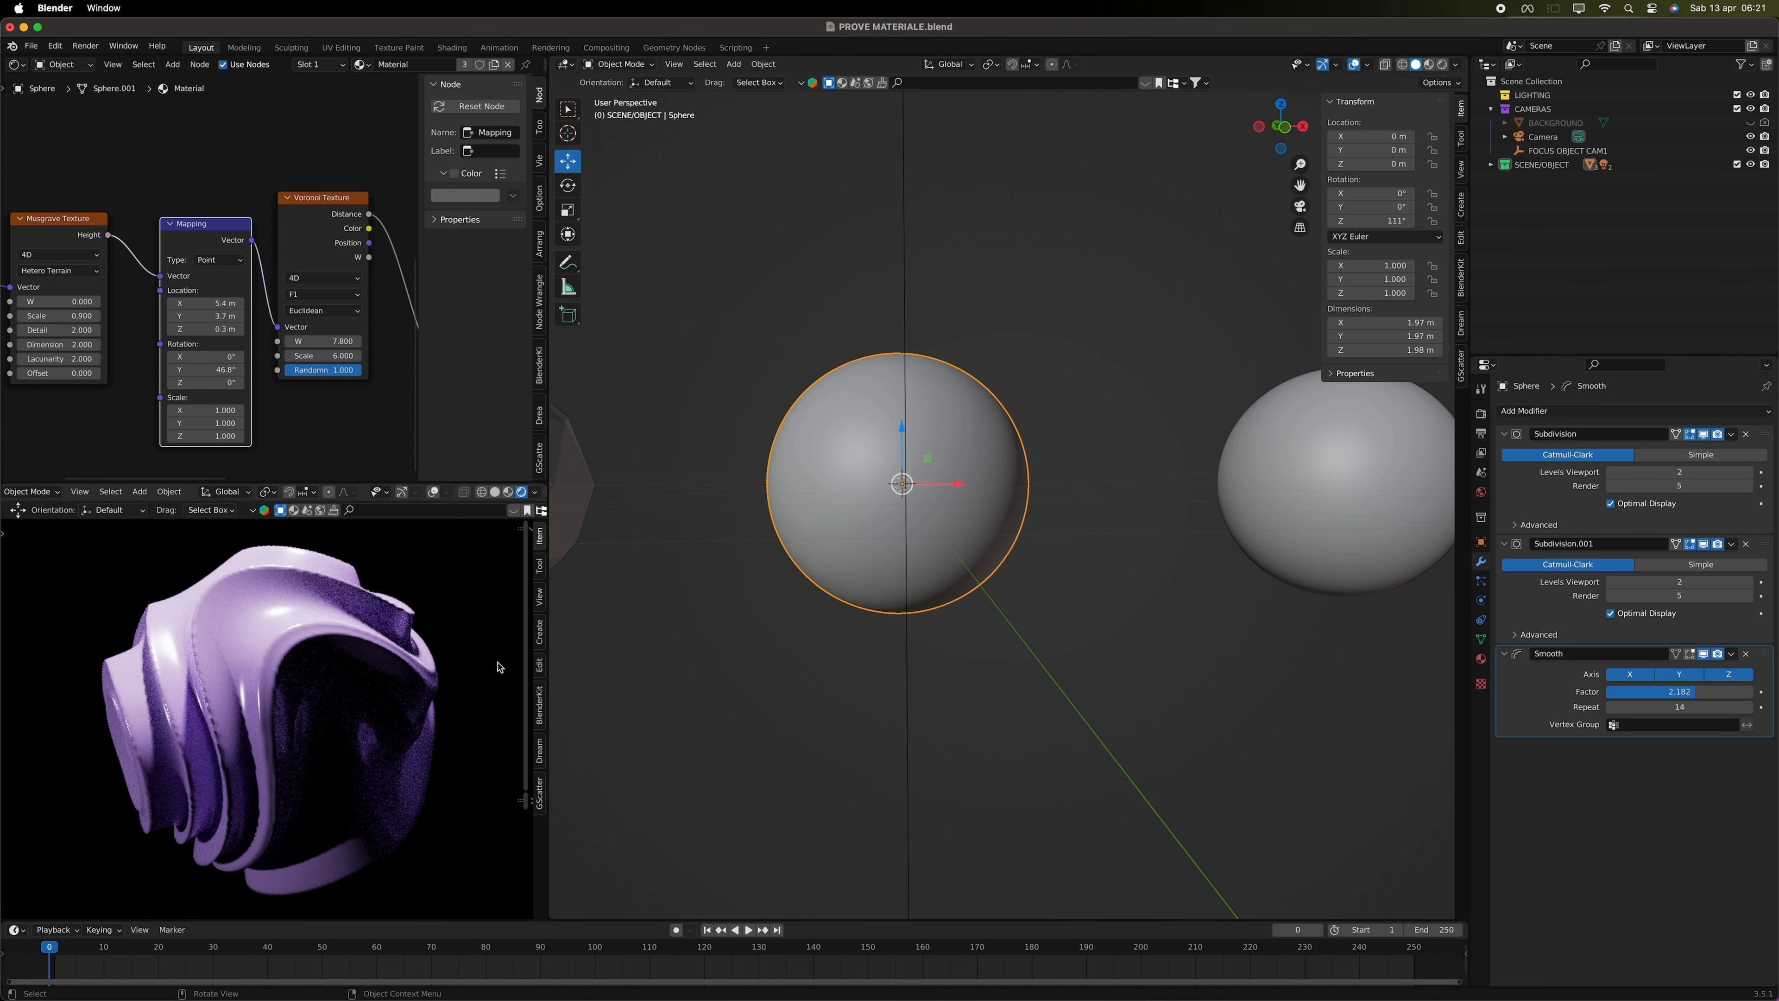
# - Switch the Voronoi Texture's feature to Smooth F1 and set its W value to 7.9
pyautogui.moveTo(319, 290); pyautogui.dragTo(306, 295, button='middle')
pyautogui.click(309, 298)
pyautogui.click(309, 326)
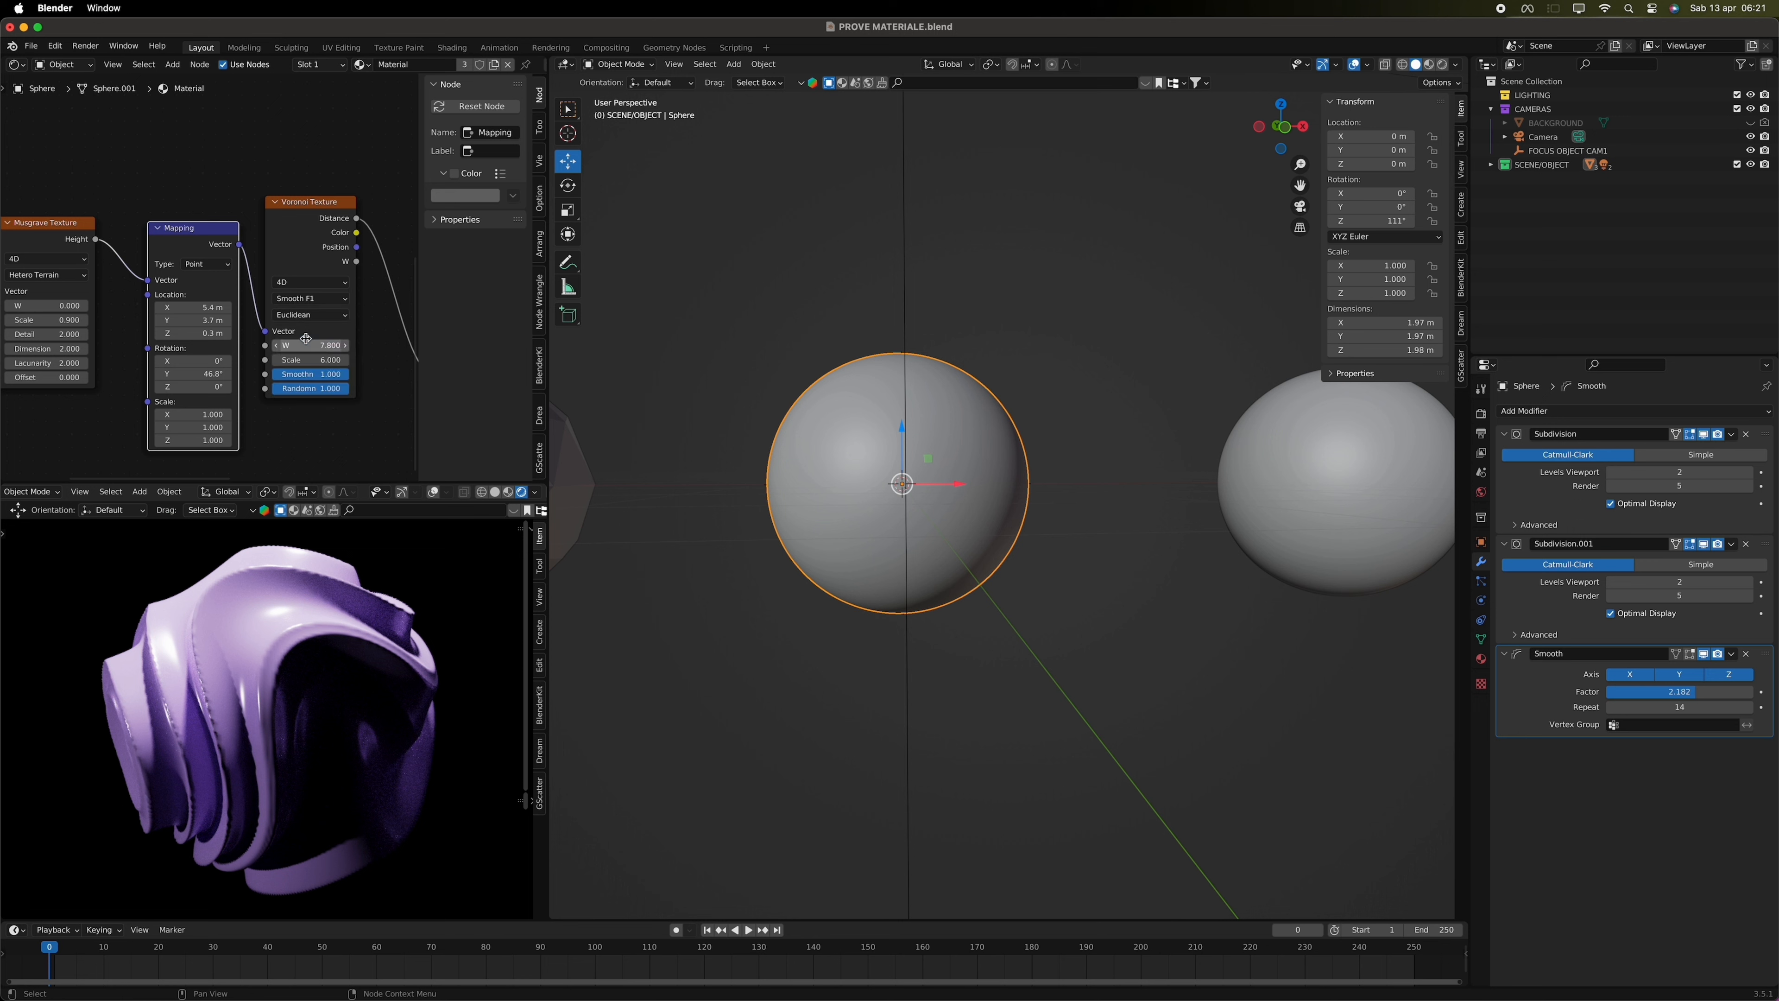
pyautogui.click(346, 363)
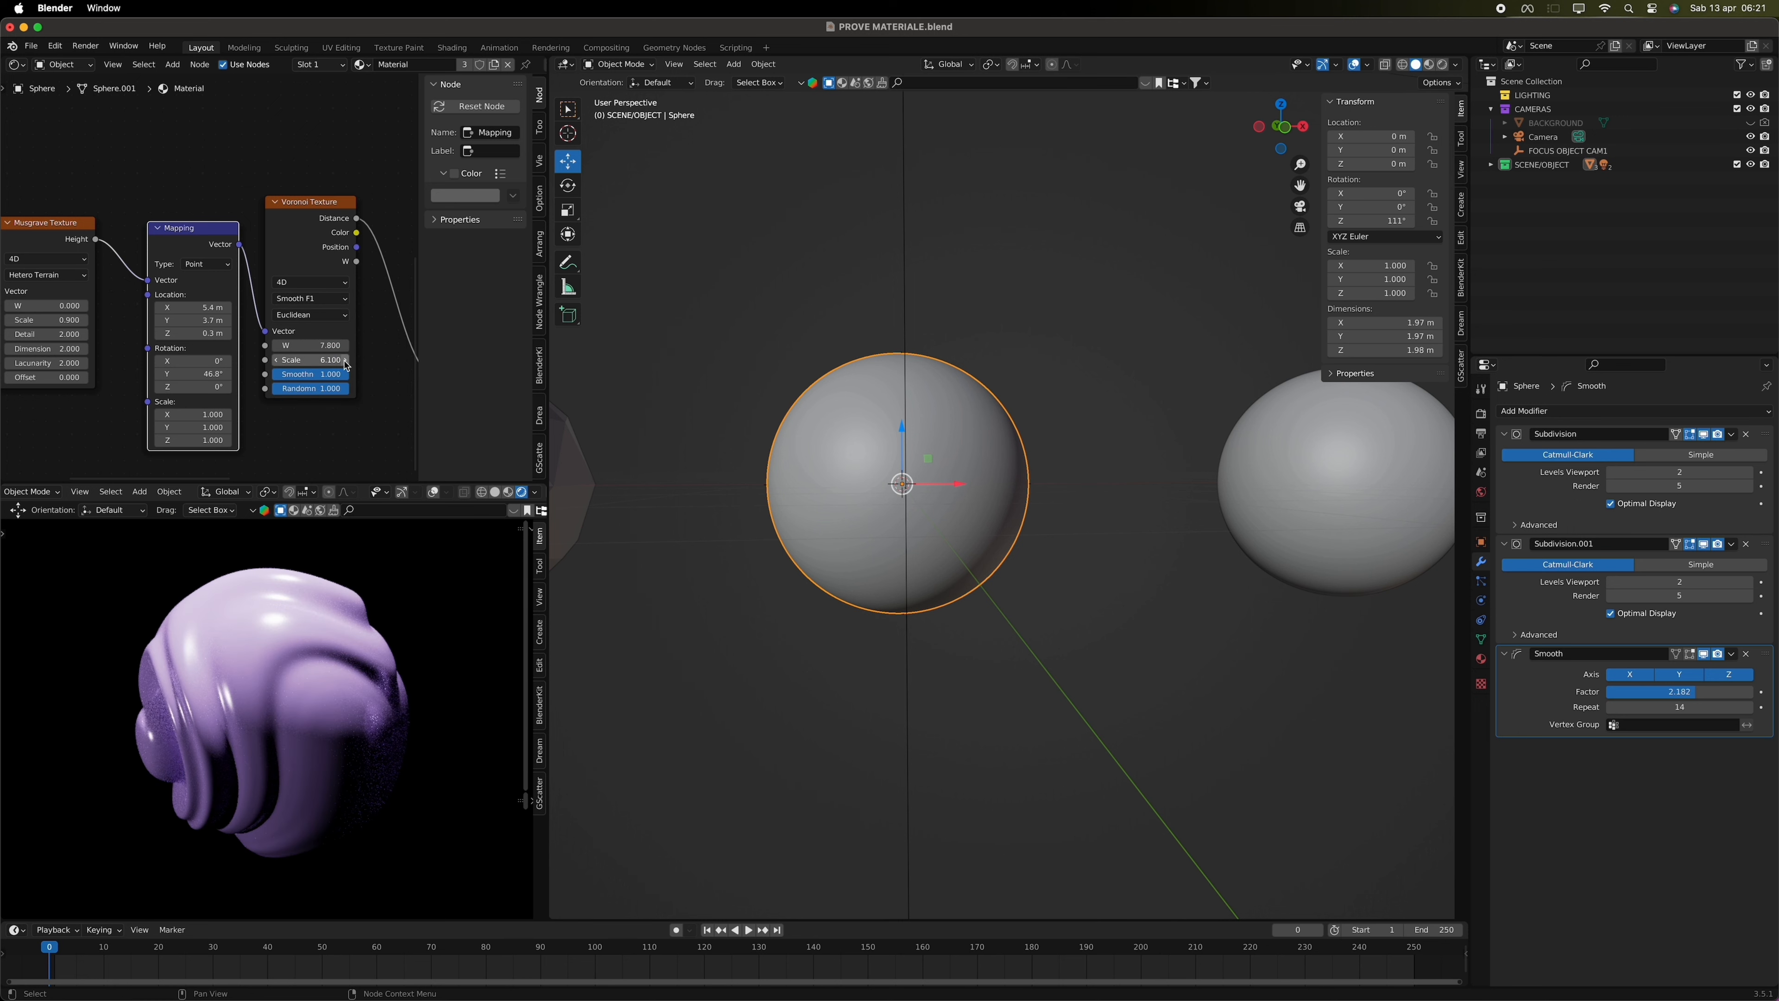
pyautogui.click(276, 361)
pyautogui.click(344, 346)
pyautogui.click(345, 346)
pyautogui.click(285, 346)
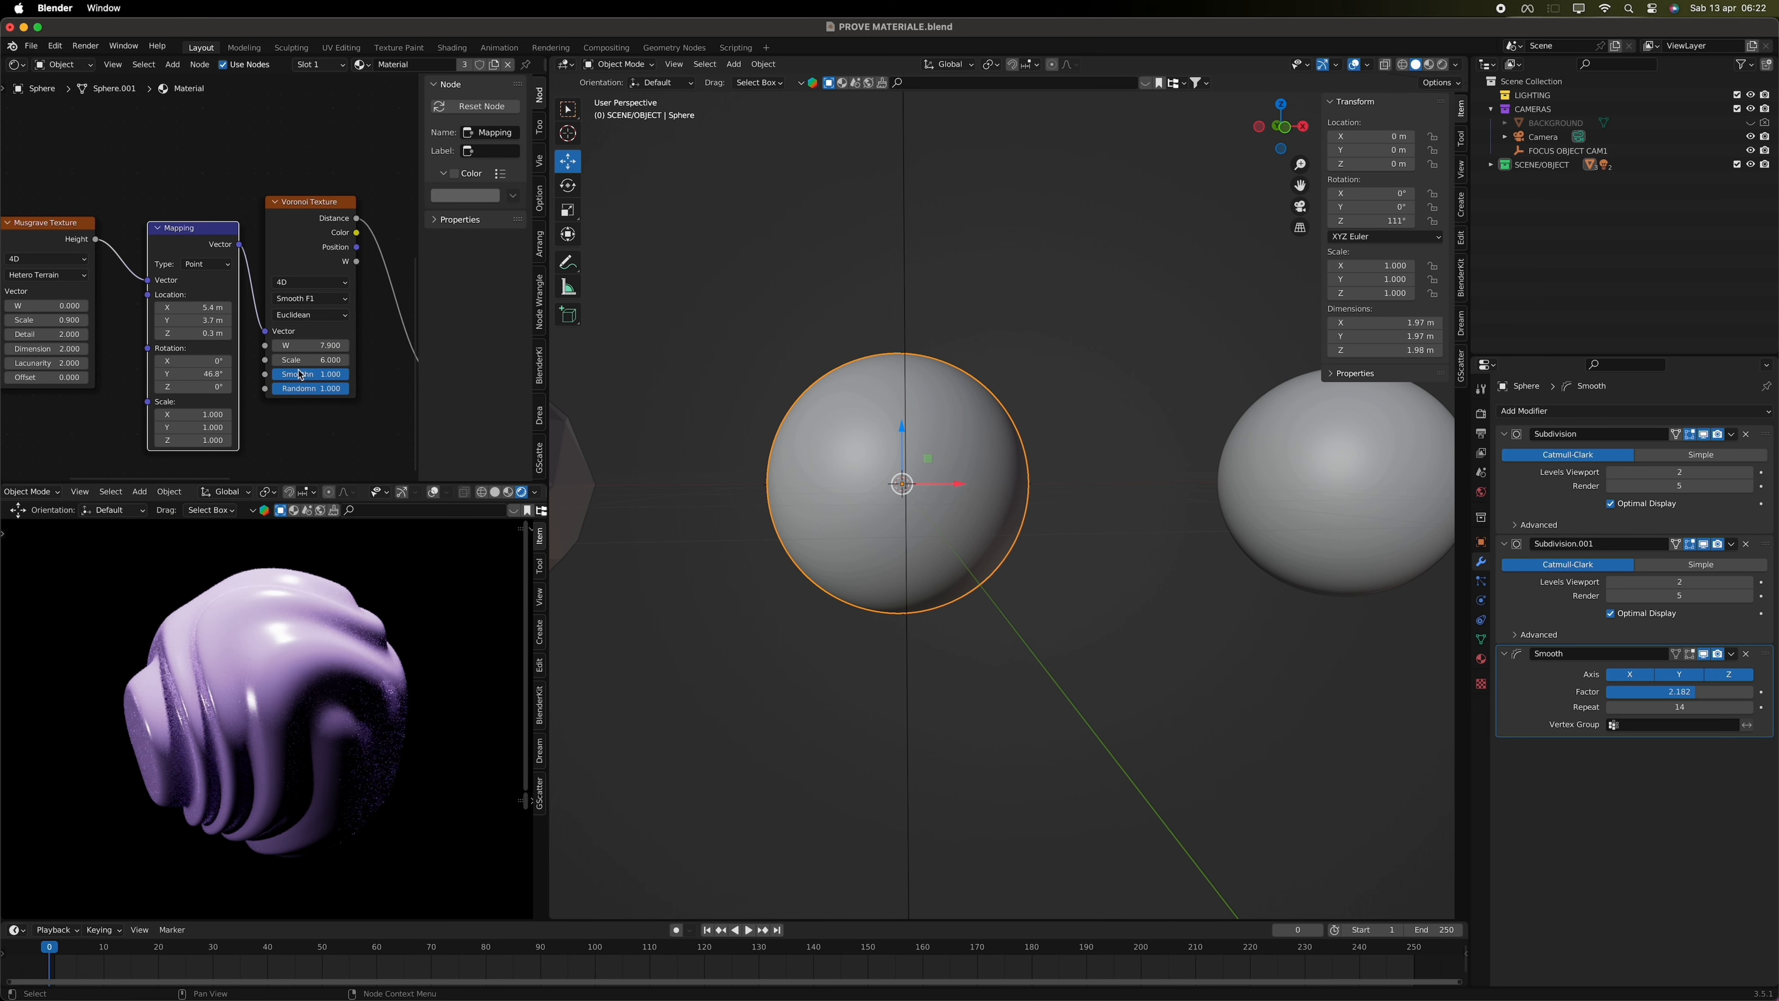
# - Adjust the ColorRamp that feeds the displacement, placing its black stop at position 0.200
pyautogui.hscroll(5, 209, 333)
pyautogui.moveTo(208, 328); pyautogui.dragTo(254, 329)
pyautogui.click(313, 328)
pyautogui.click(219, 329)
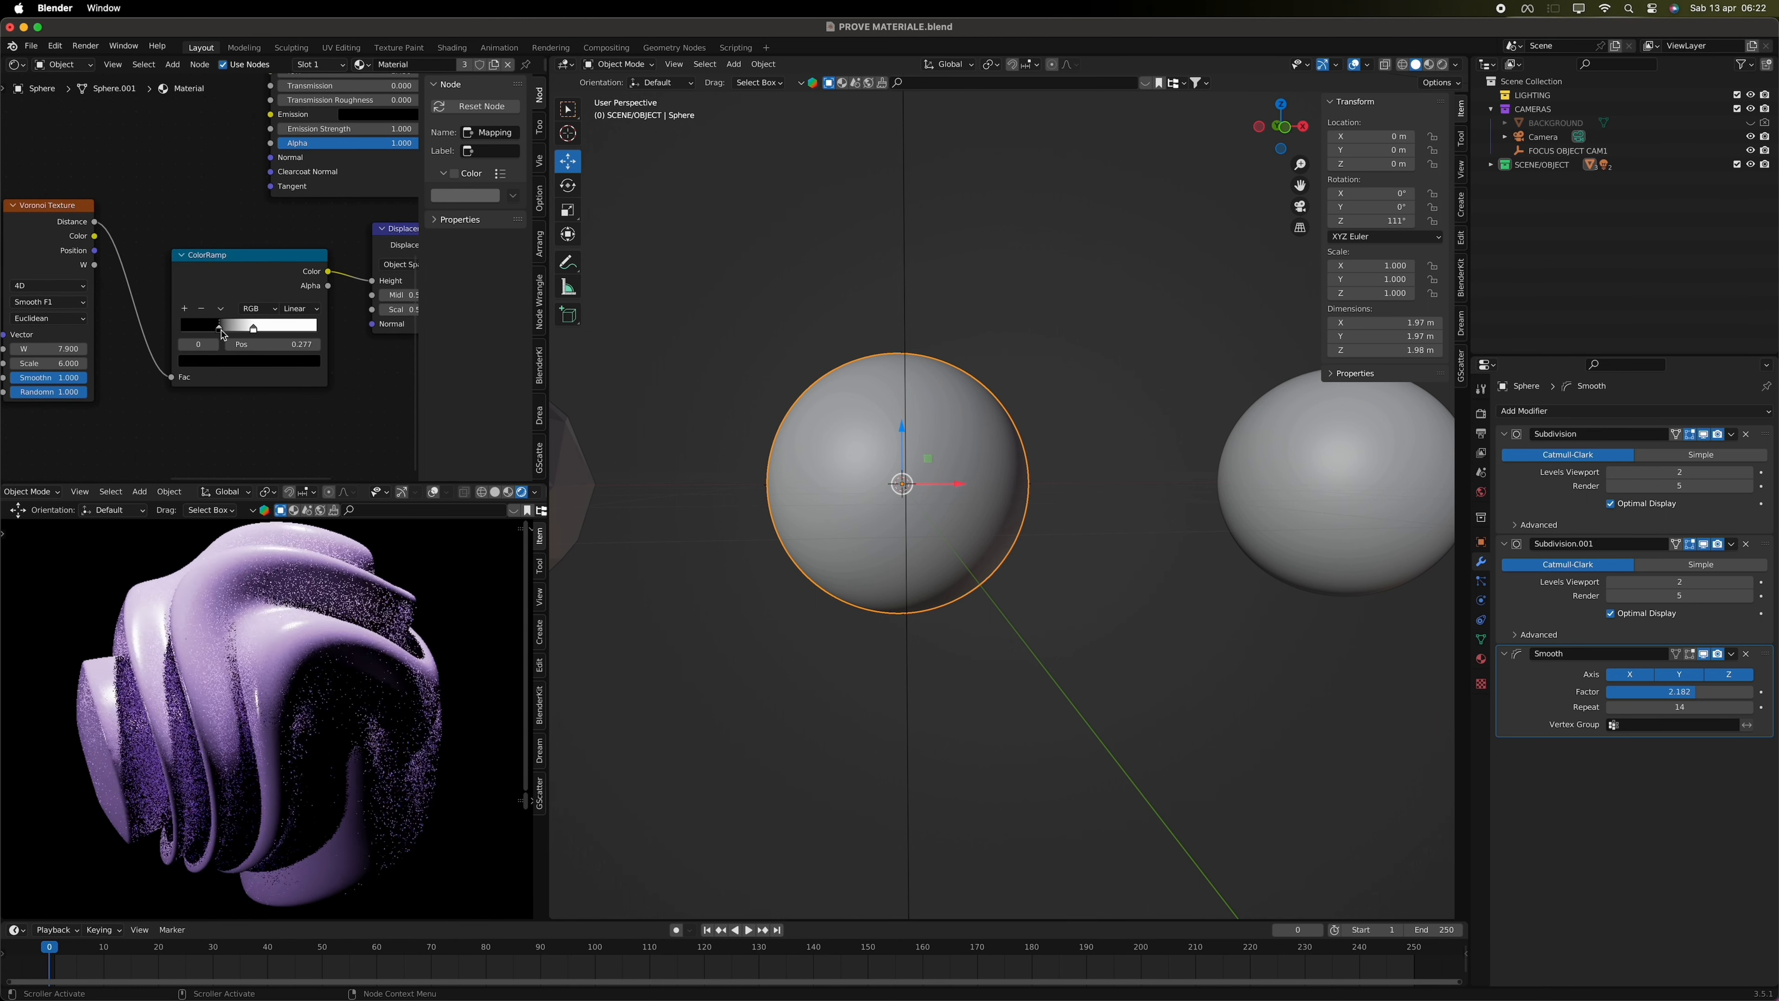
pyautogui.moveTo(220, 331); pyautogui.dragTo(210, 330)
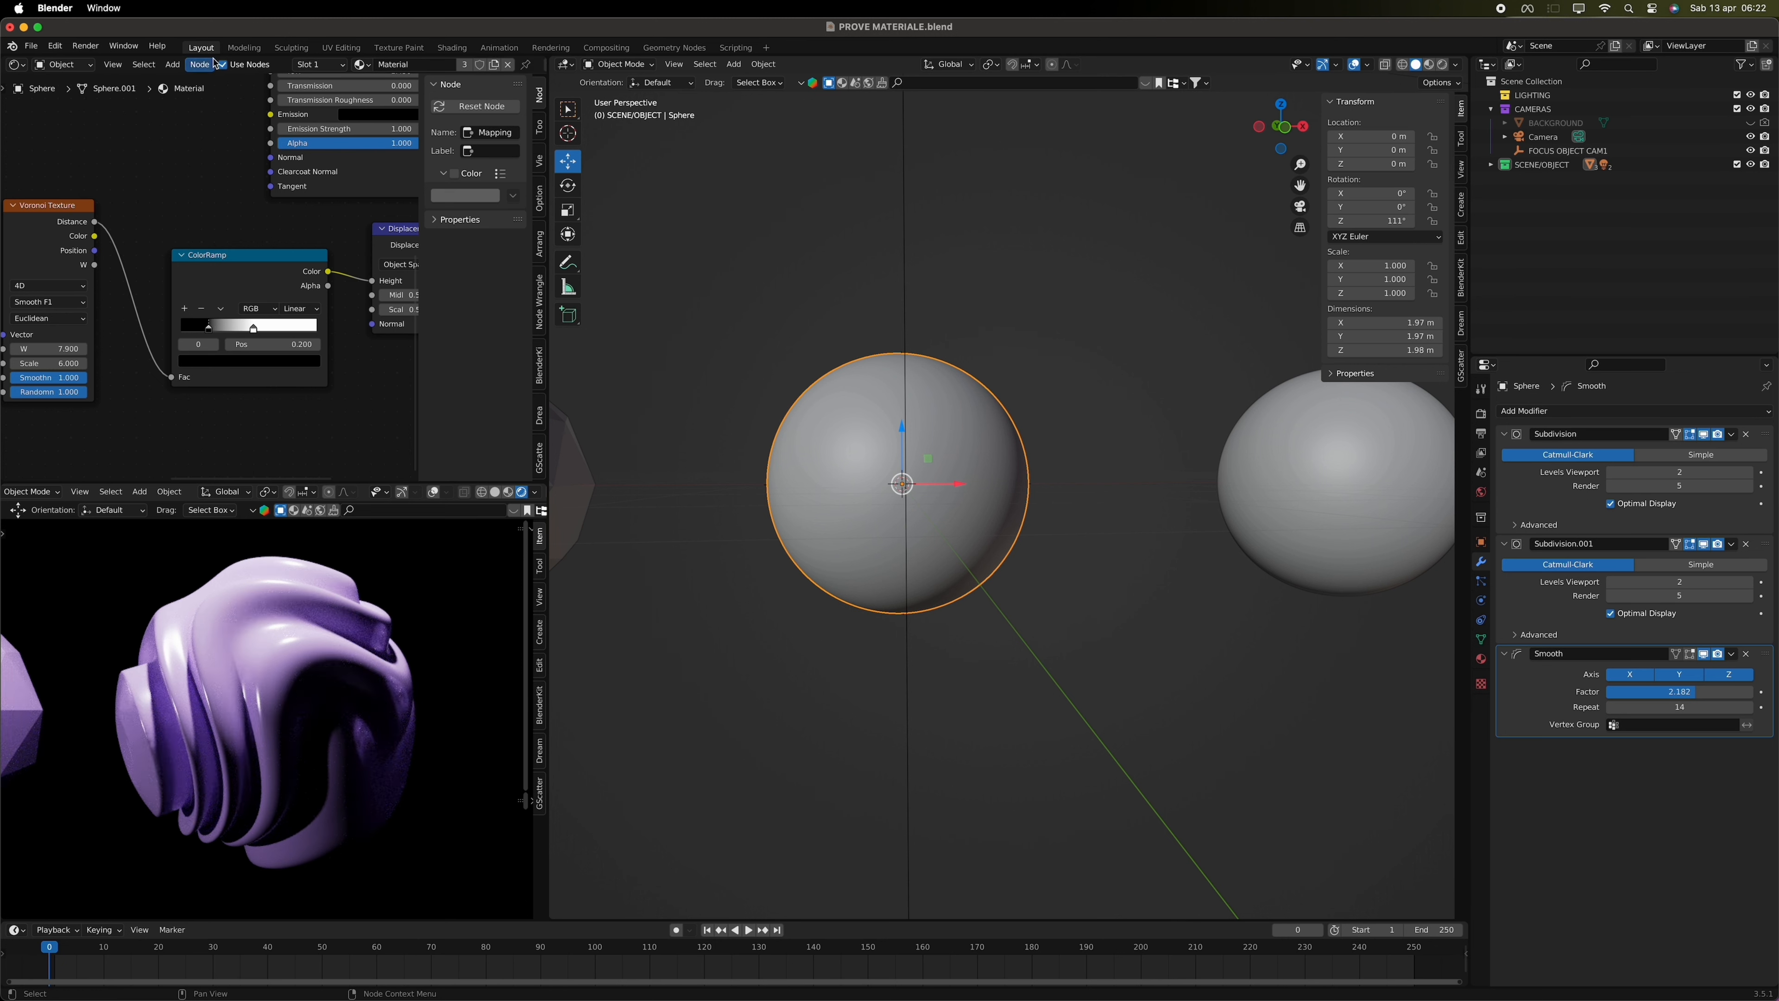
# - Set the render resolution percentage to 50% in the output settings
pyautogui.click(1481, 432)
pyautogui.click(1689, 457)
pyautogui.write('50')
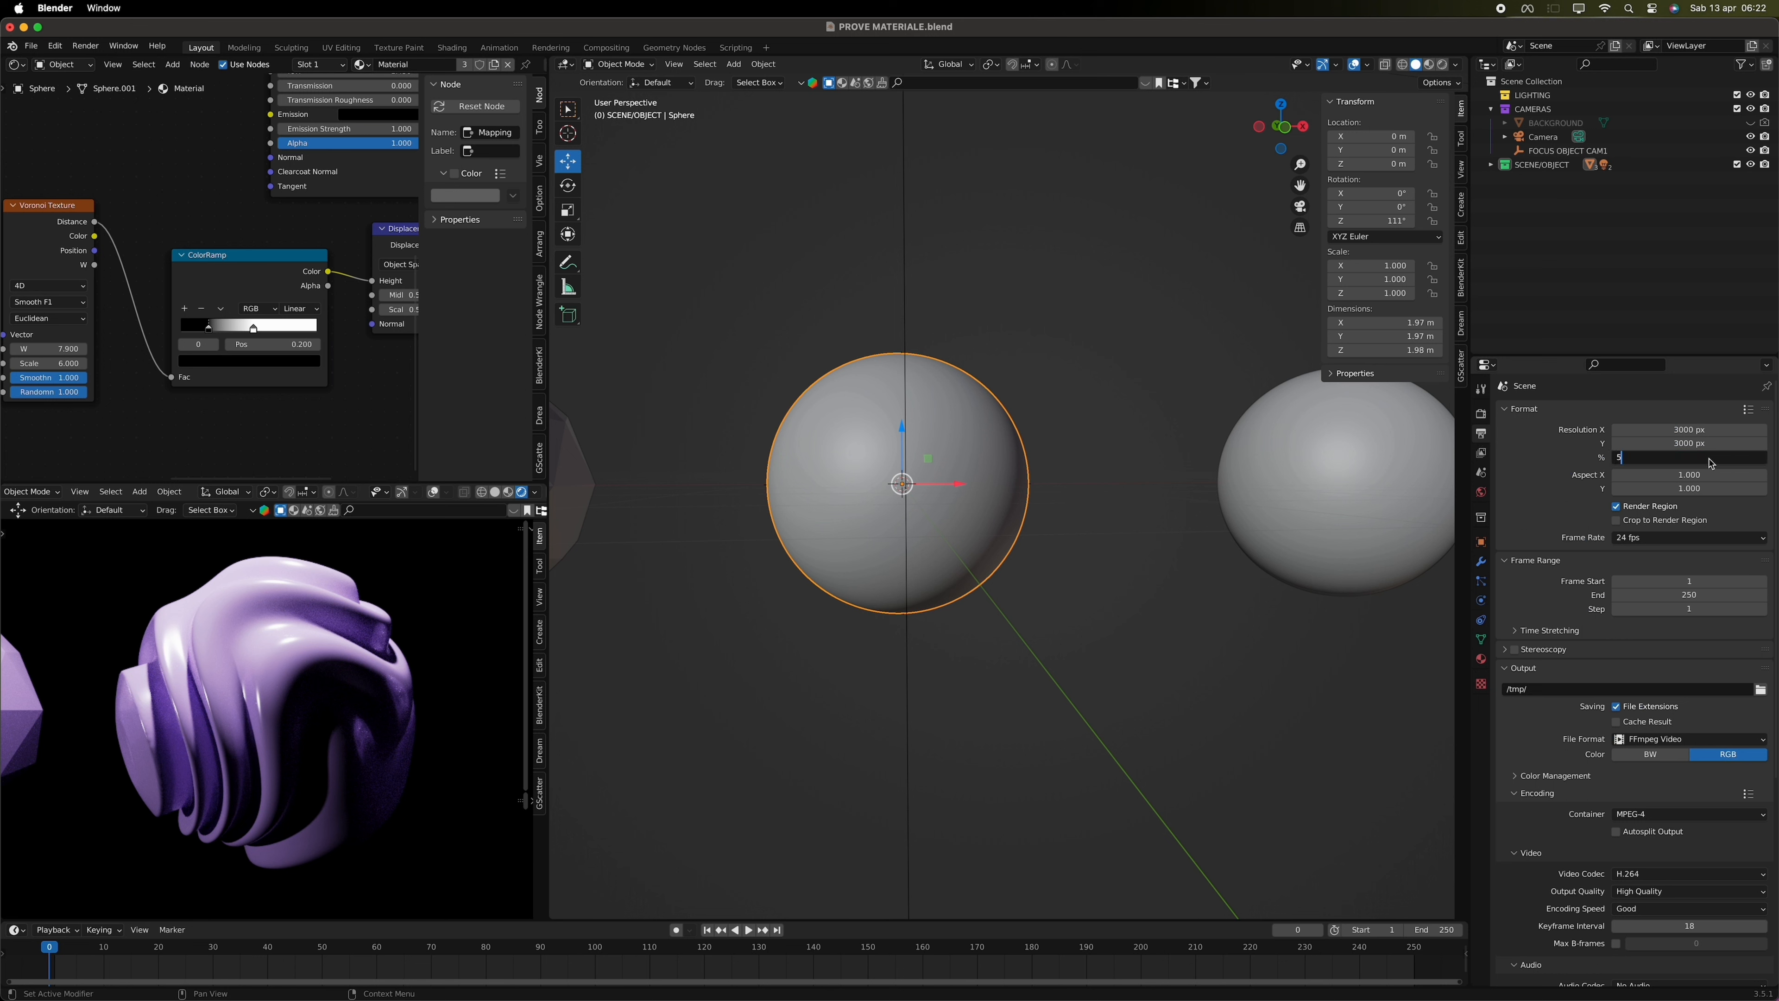
pyautogui.press('Return')
pyautogui.click(85, 46)
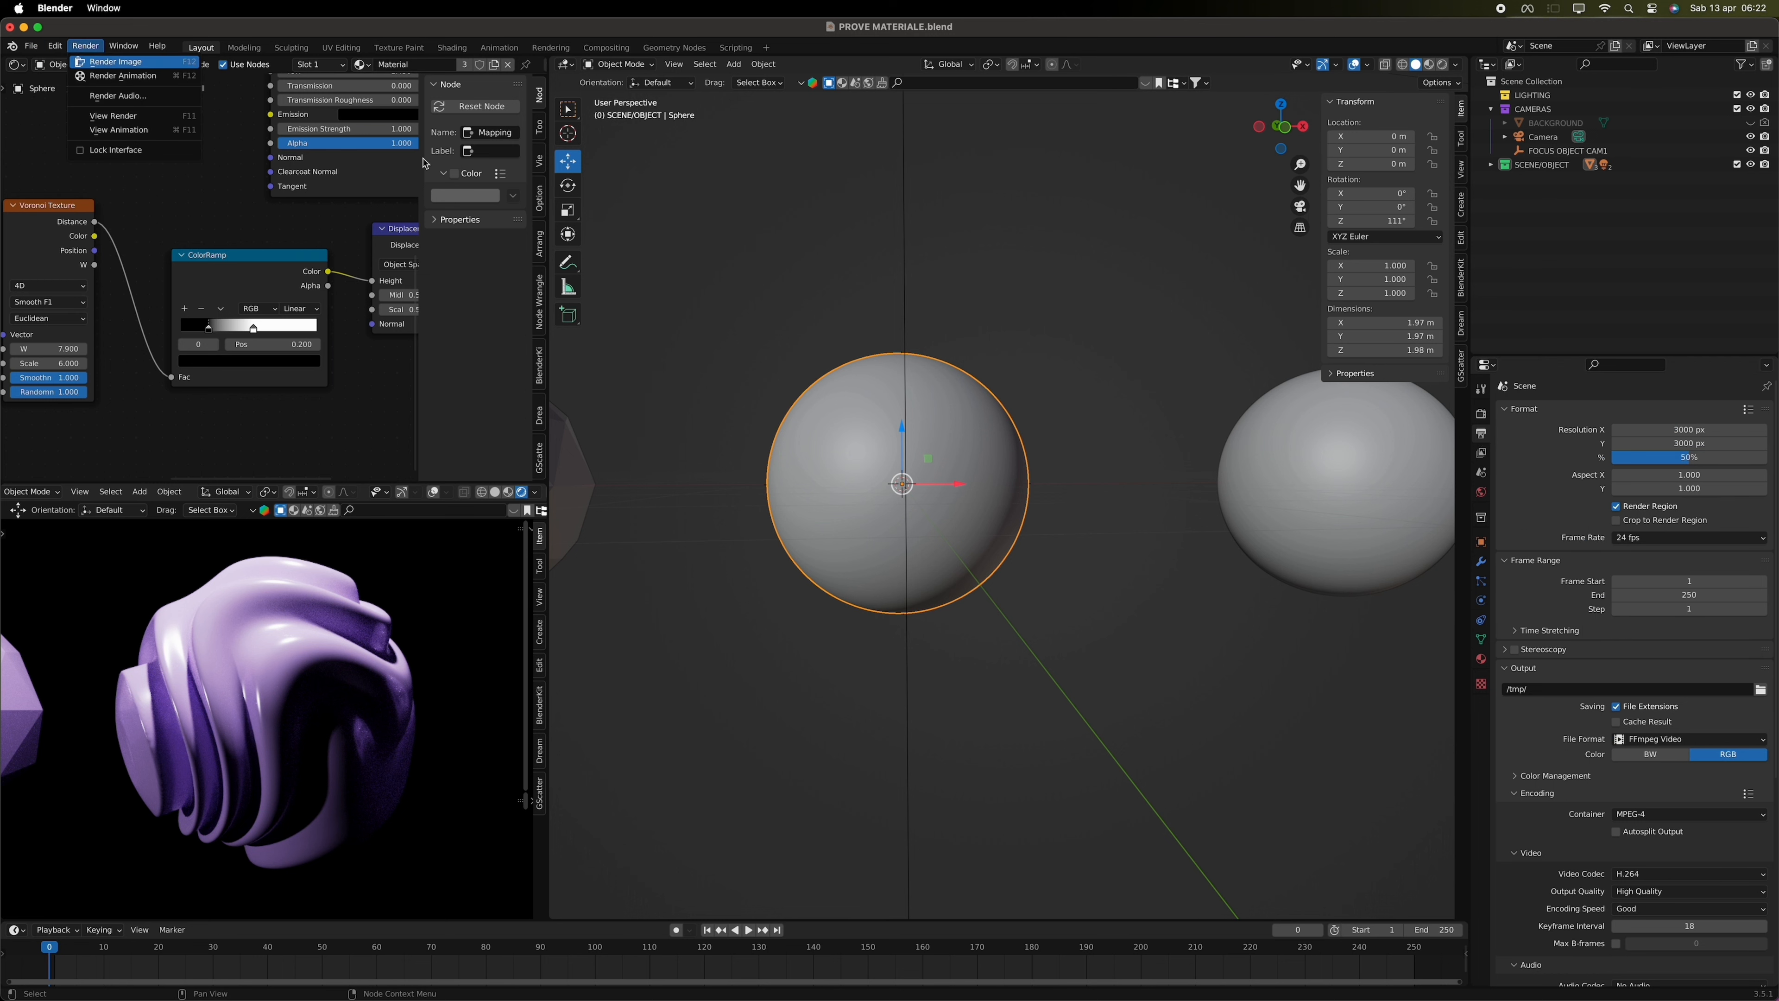
# - Set the output file format to TIFF with a 16-bit color depth
pyautogui.click(1667, 740)
pyautogui.click(1593, 856)
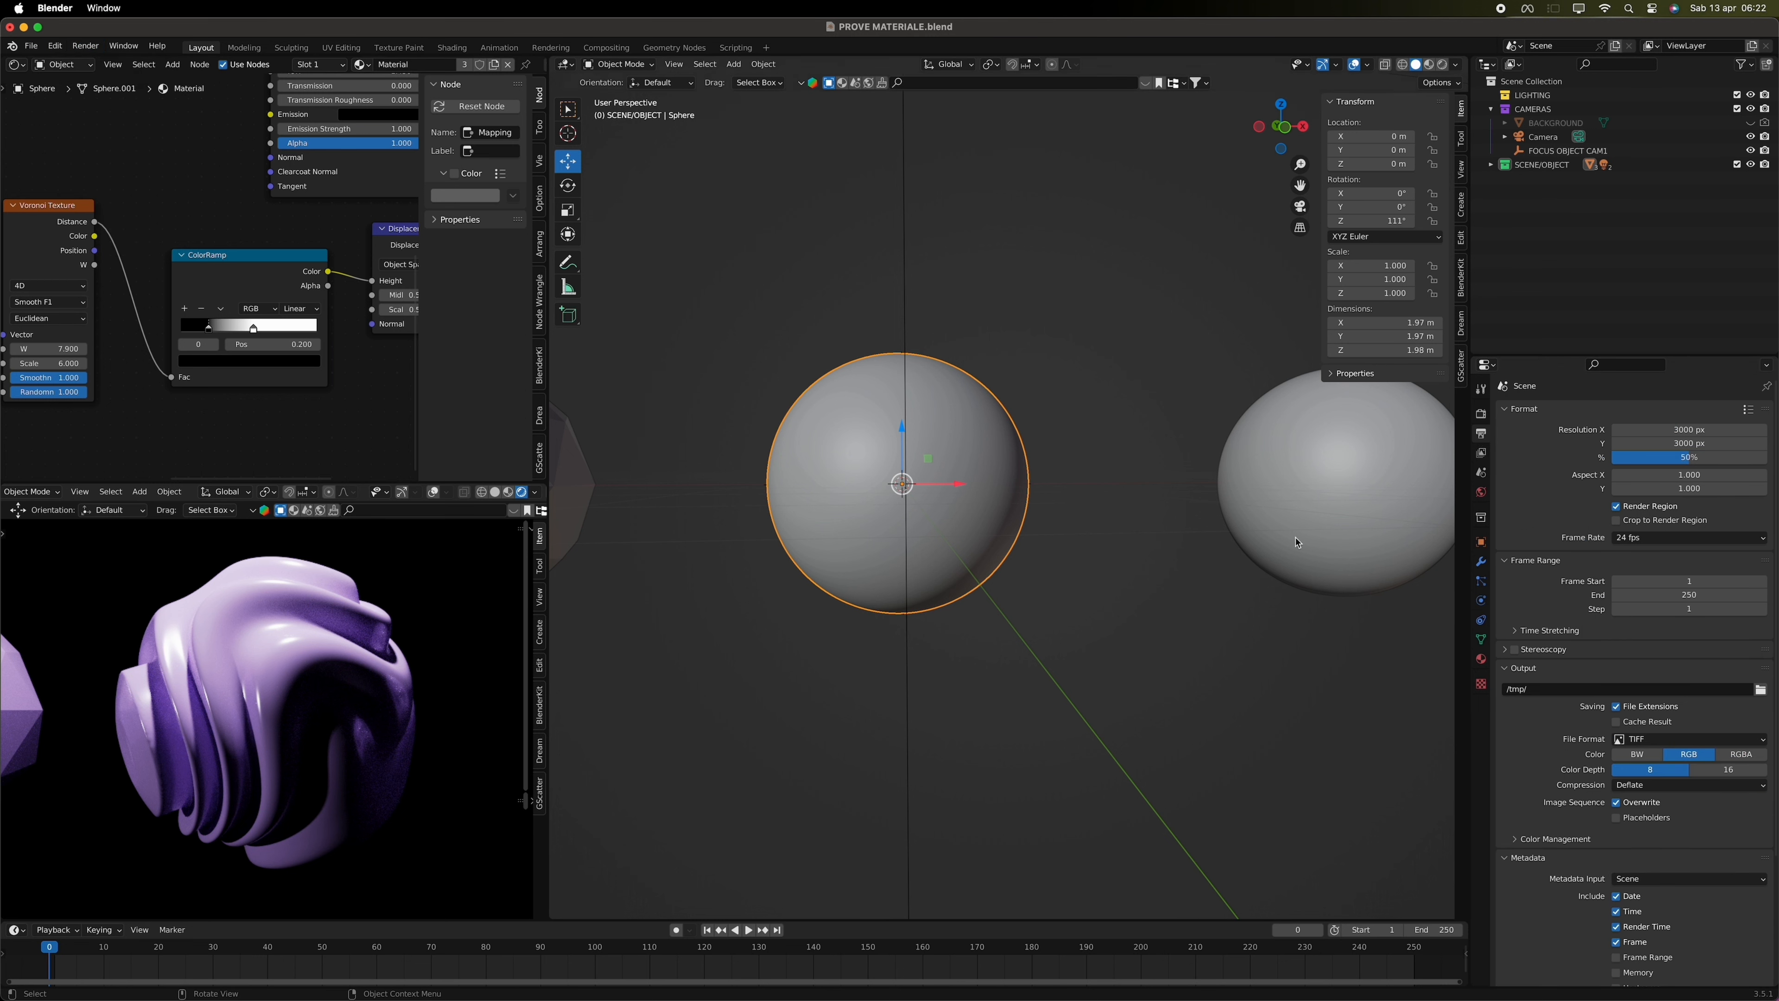
pyautogui.click(1728, 769)
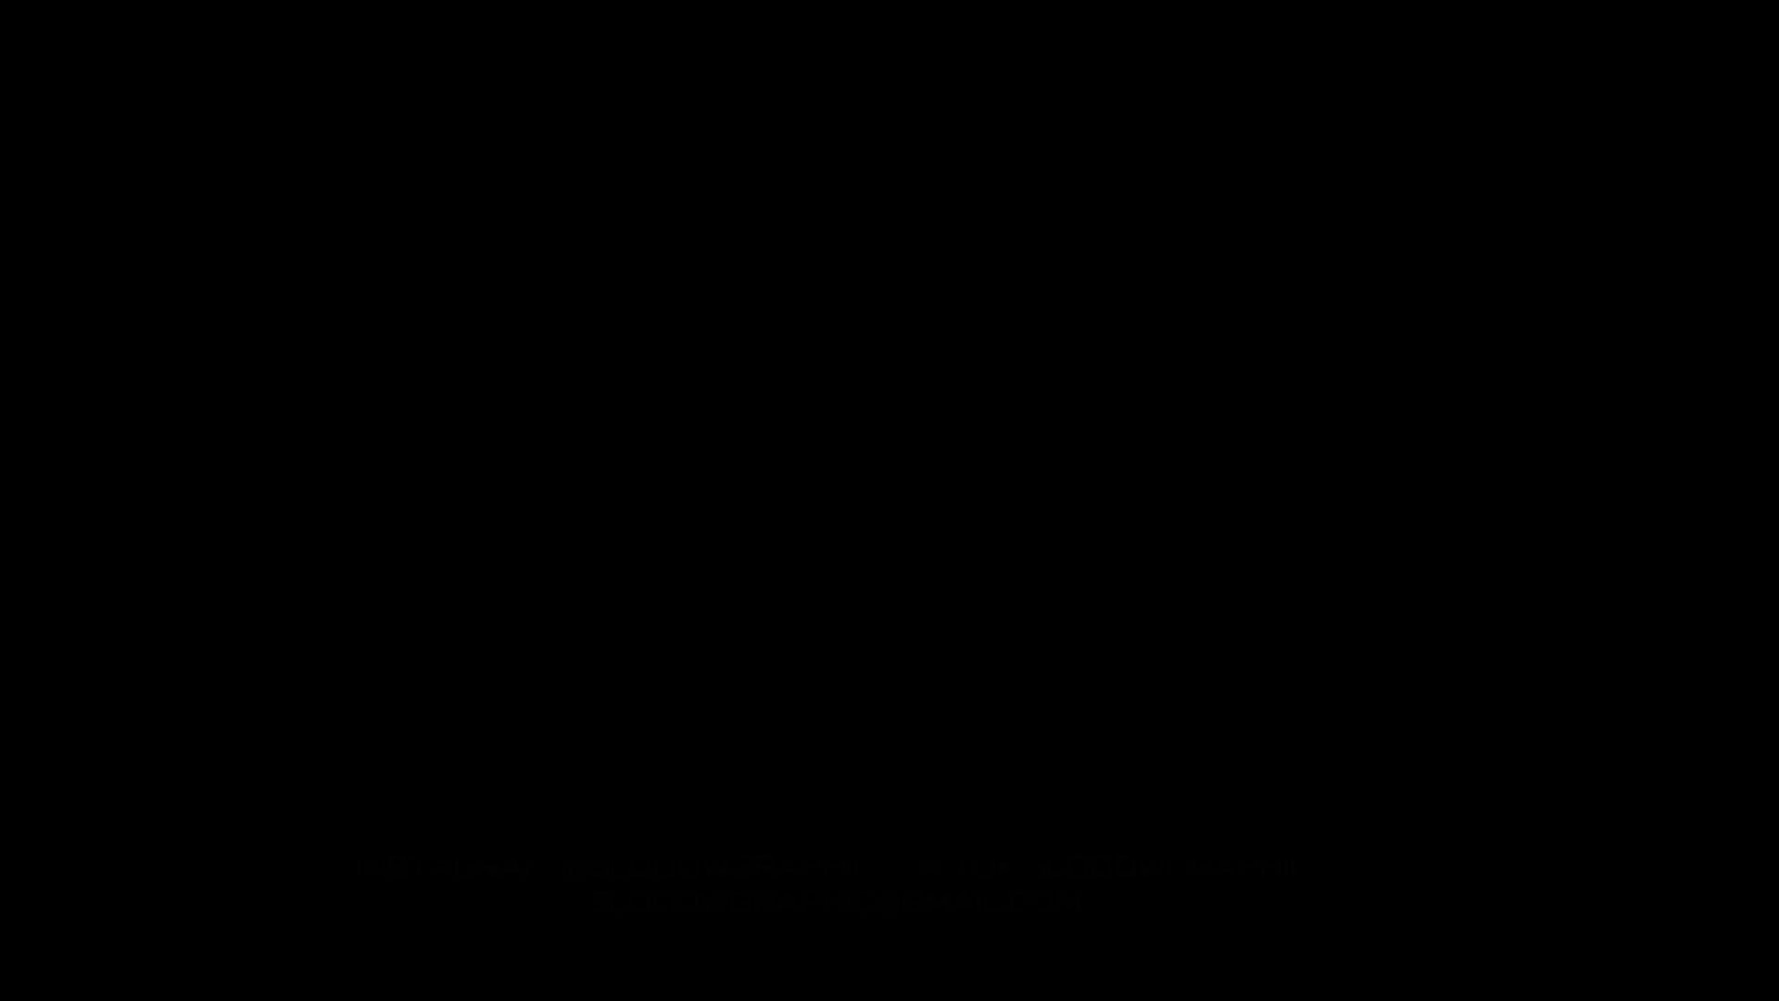